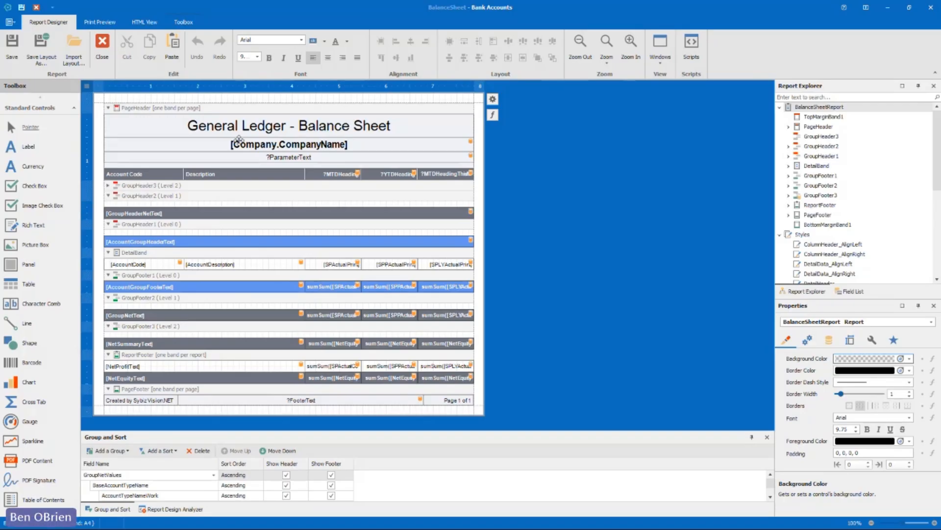
# - Change the report title label in the page header to "General Ledger - Banks Only"
pyautogui.click(279, 125)
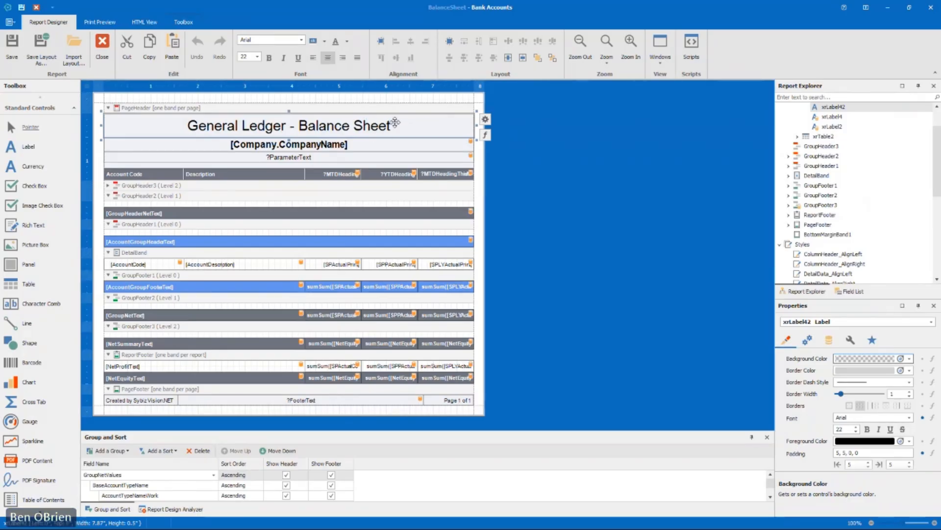
pyautogui.click(486, 120)
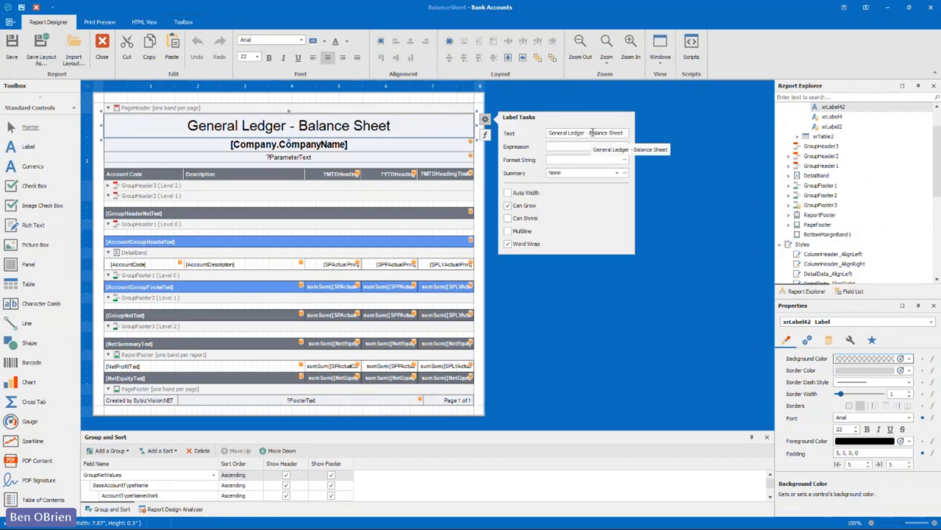
pyautogui.click(608, 135)
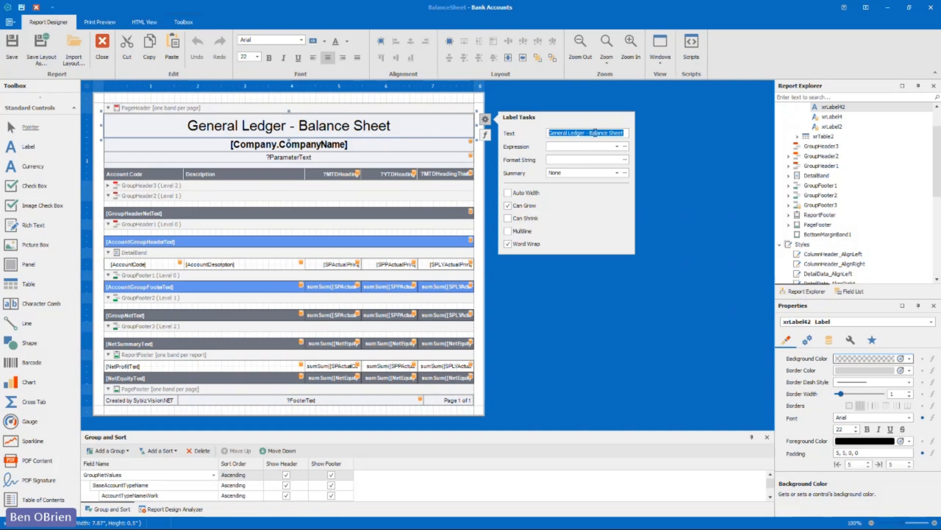
pyautogui.click(597, 134)
pyautogui.press('Delete')
pyautogui.press('Delete')
pyautogui.press('Delete')
pyautogui.press('Delete')
pyautogui.press('Delete')
pyautogui.press('Delete')
pyautogui.press('Delete')
pyautogui.press('Delete')
pyautogui.press('Delete')
pyautogui.press('Delete')
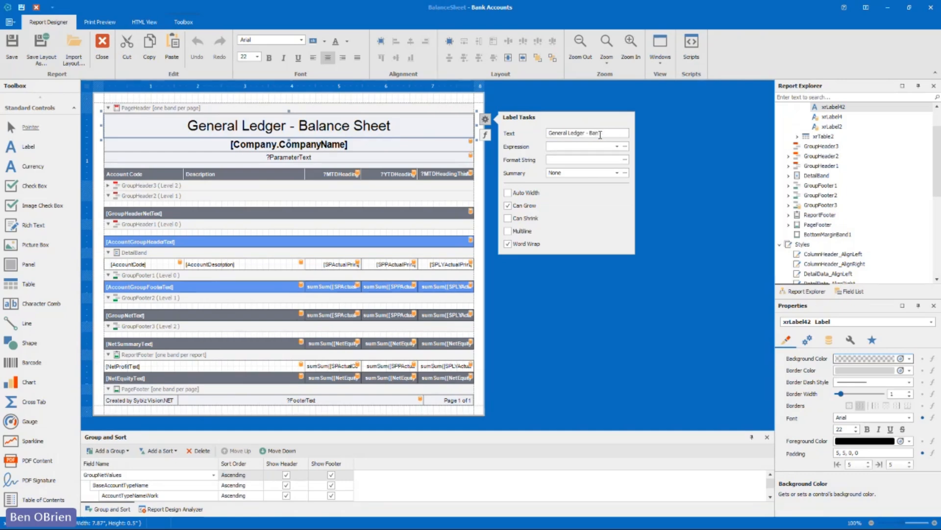
pyautogui.write('nk Only')
pyautogui.press('Return')
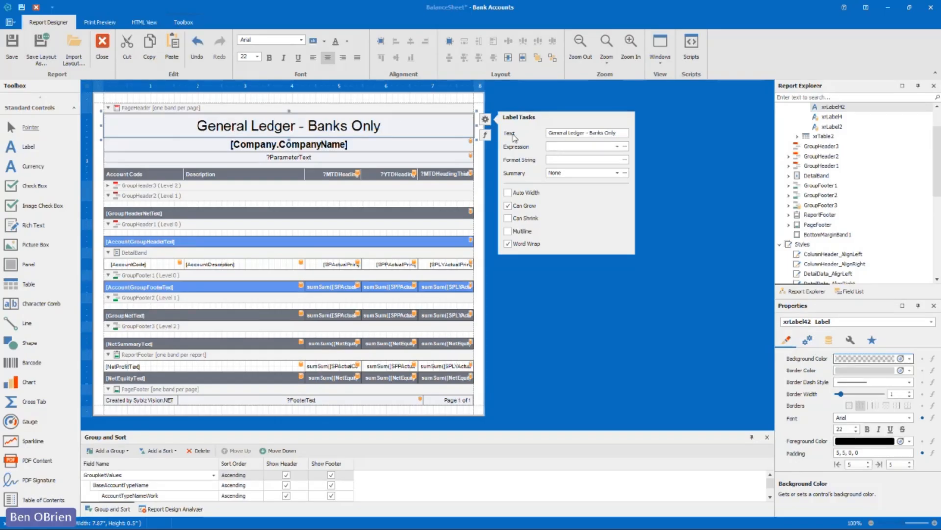
pyautogui.doubleClick(328, 125)
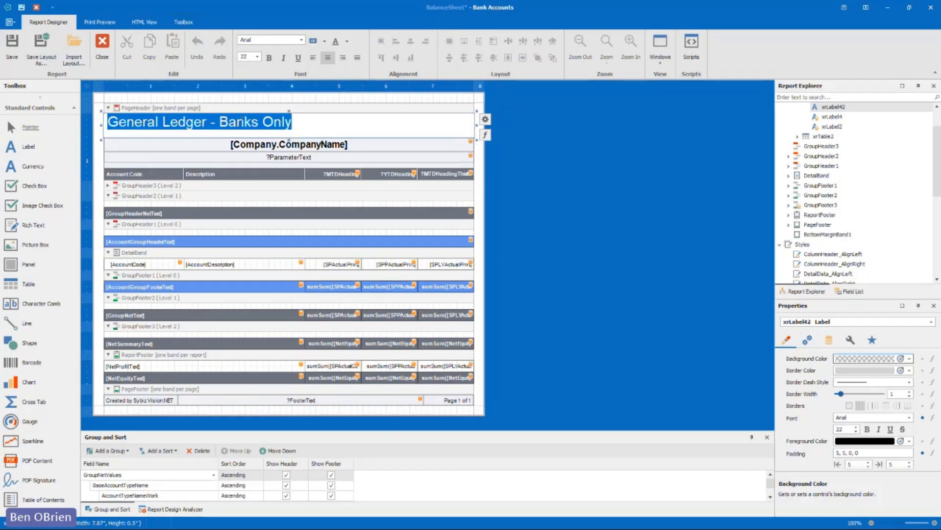
pyautogui.click(564, 143)
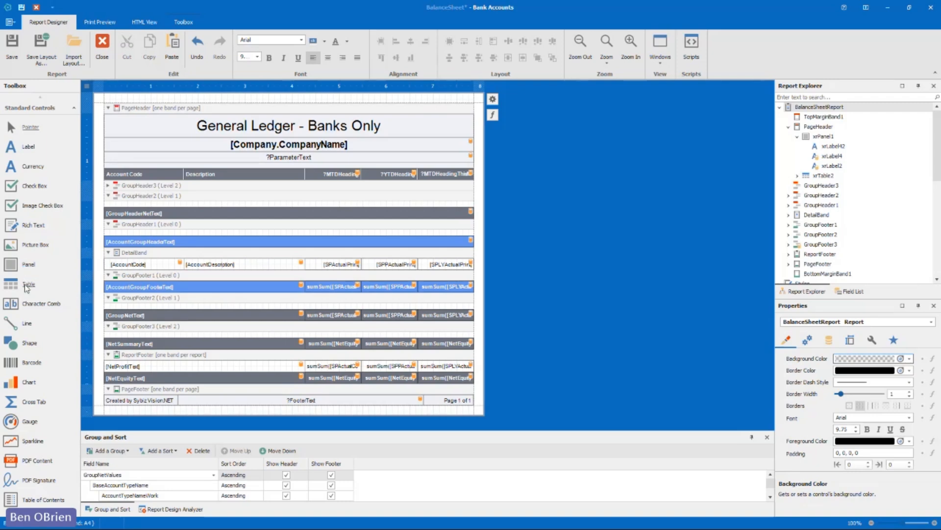
pyautogui.moveTo(27, 287); pyautogui.dragTo(152, 264)
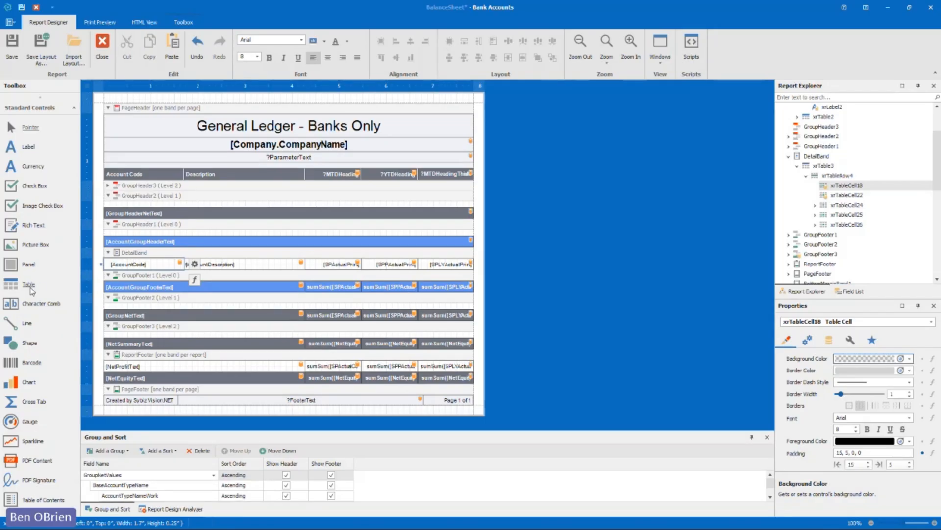
pyautogui.click(539, 246)
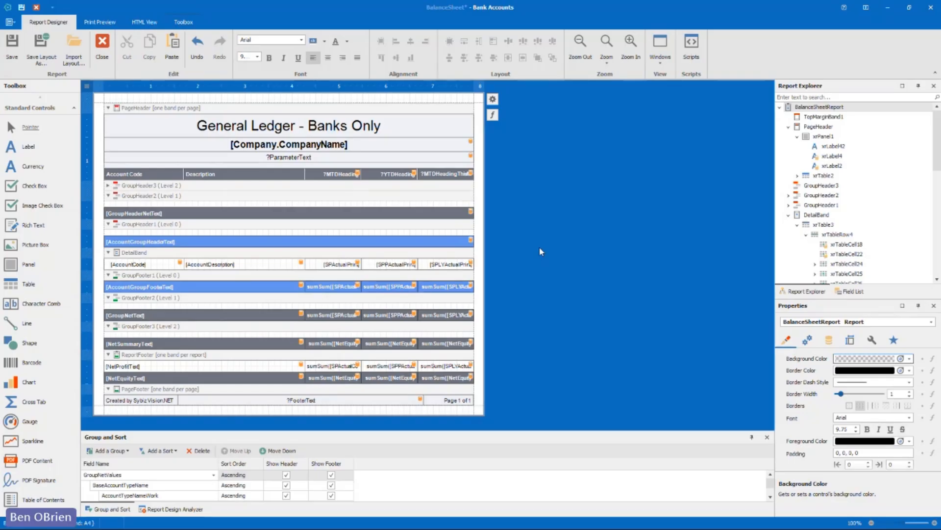
# - Set the report's filter string to IsBank equals Yes and preview the filtered report
pyautogui.click(87, 87)
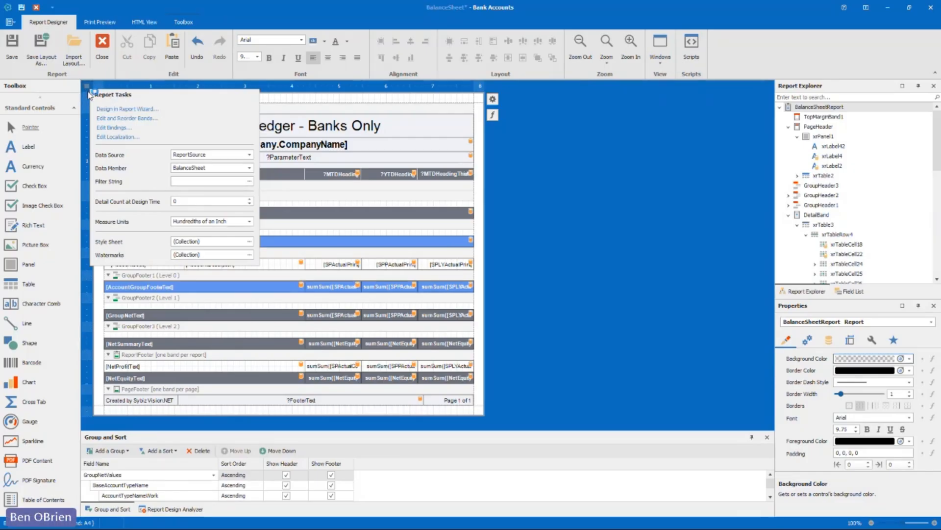
pyautogui.click(250, 182)
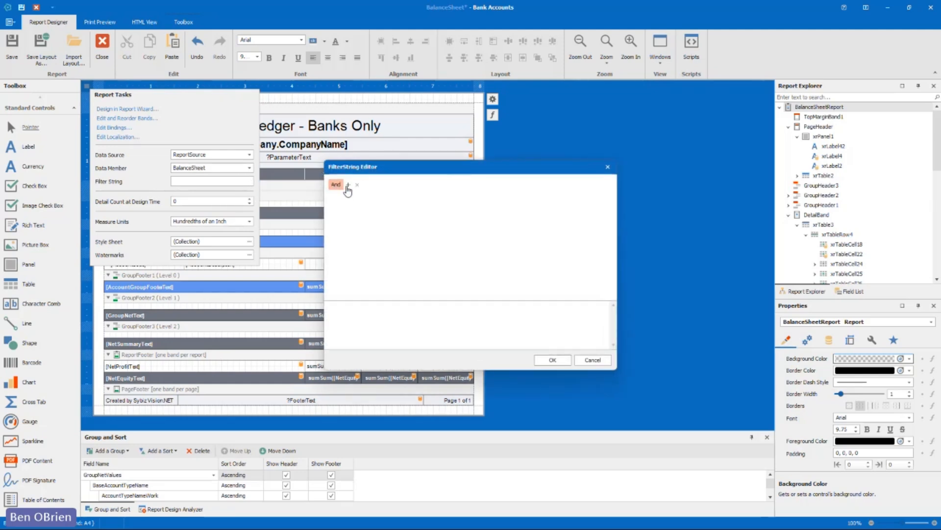
pyautogui.click(347, 190)
pyautogui.click(384, 197)
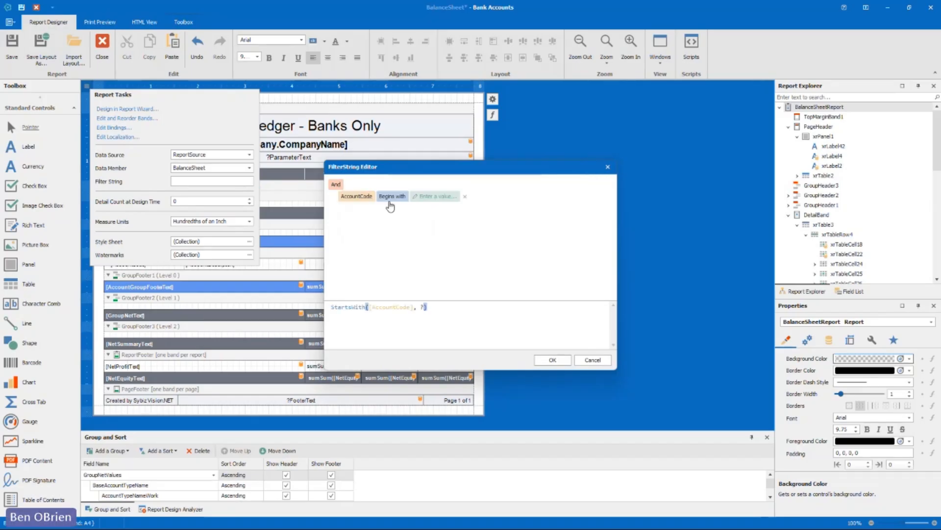
pyautogui.click(356, 196)
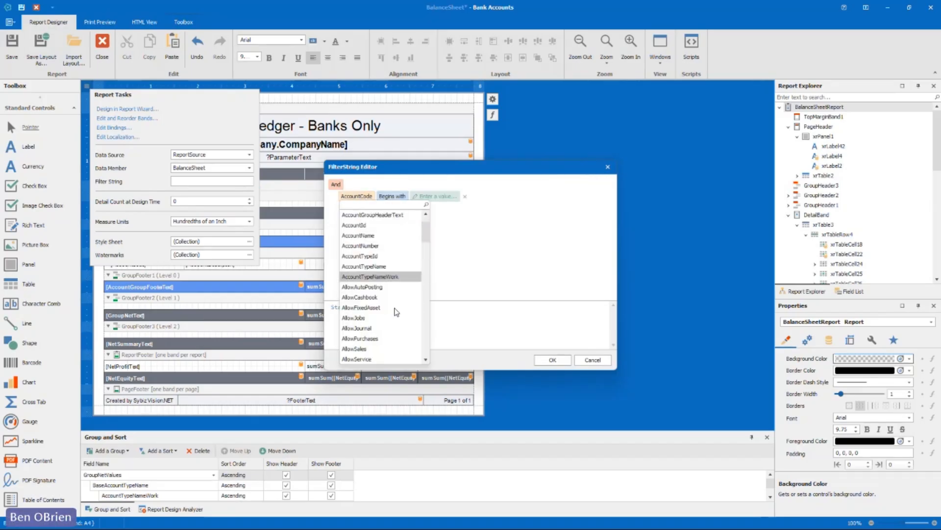
pyautogui.scroll(-10, 396, 312)
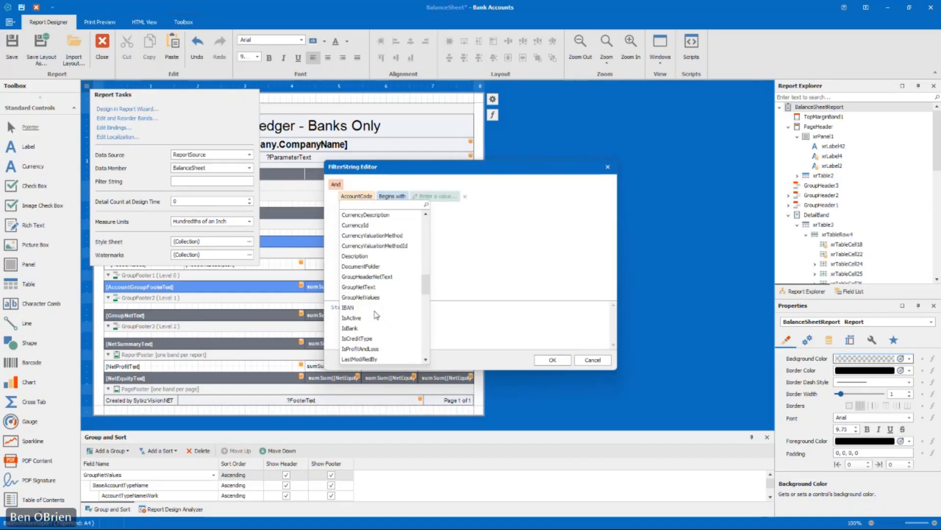
pyautogui.click(350, 327)
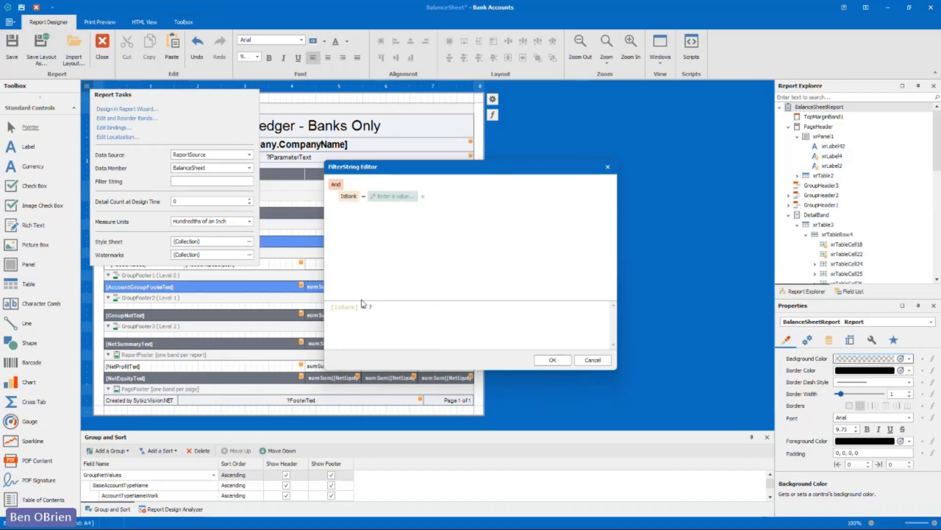
pyautogui.click(391, 200)
pyautogui.click(413, 196)
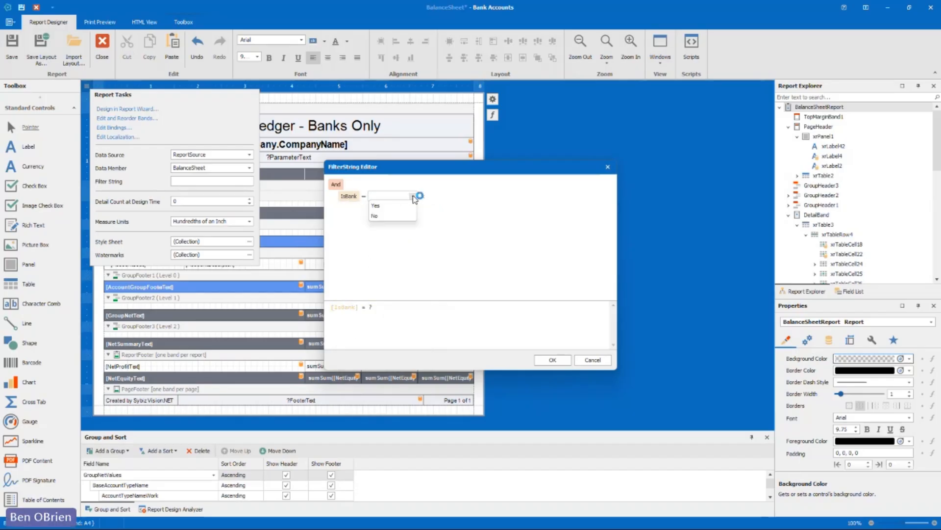
pyautogui.click(407, 205)
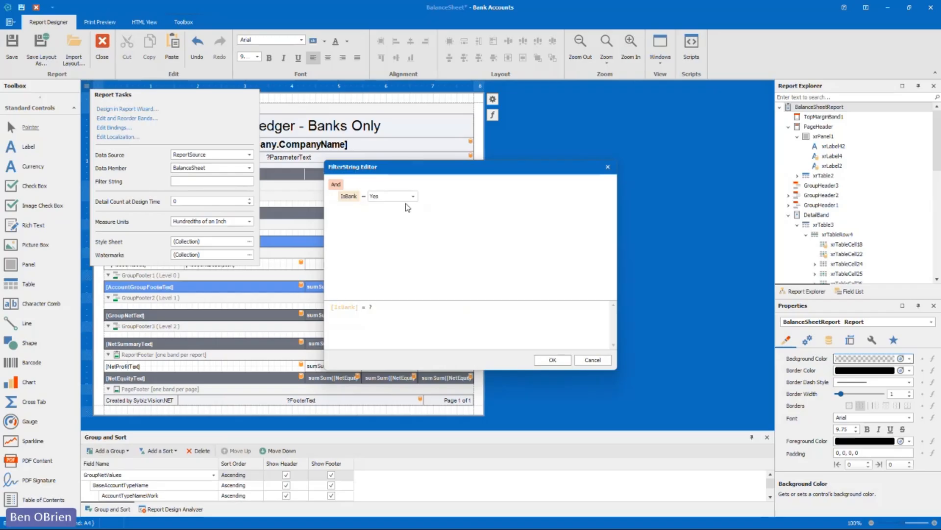
pyautogui.click(552, 360)
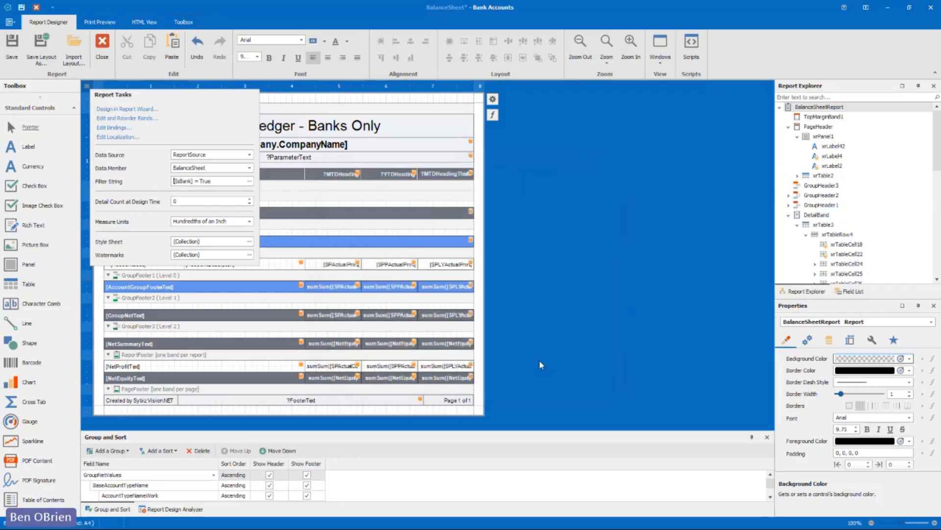
pyautogui.click(503, 269)
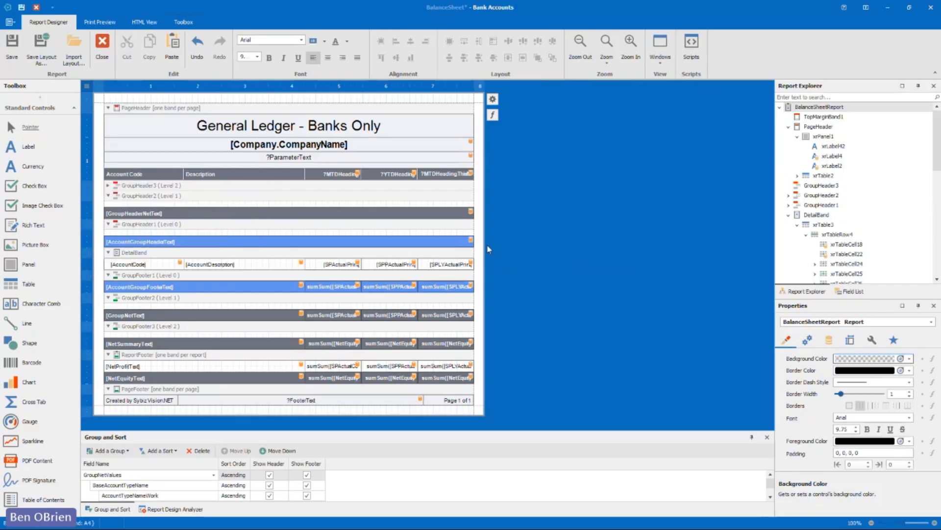
pyautogui.click(107, 25)
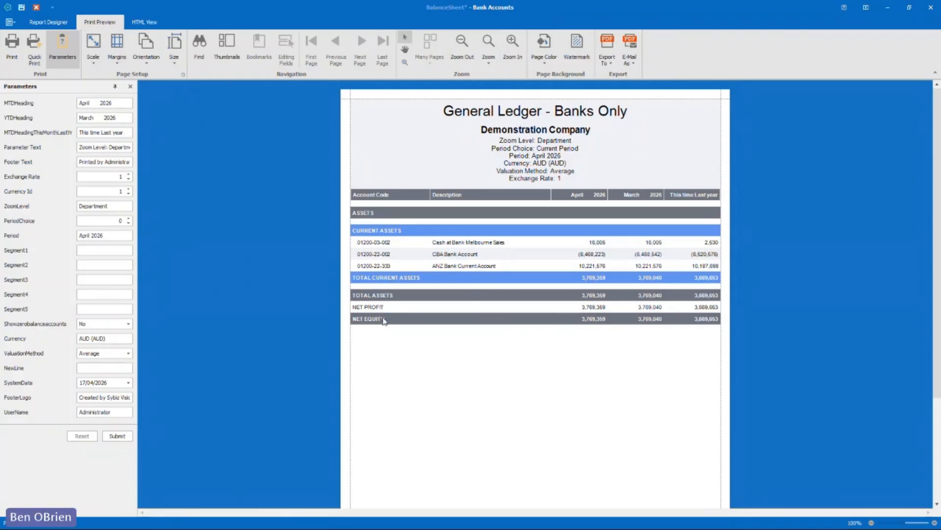
# - Return to the report design and delete the GroupFooter2 band
pyautogui.click(63, 22)
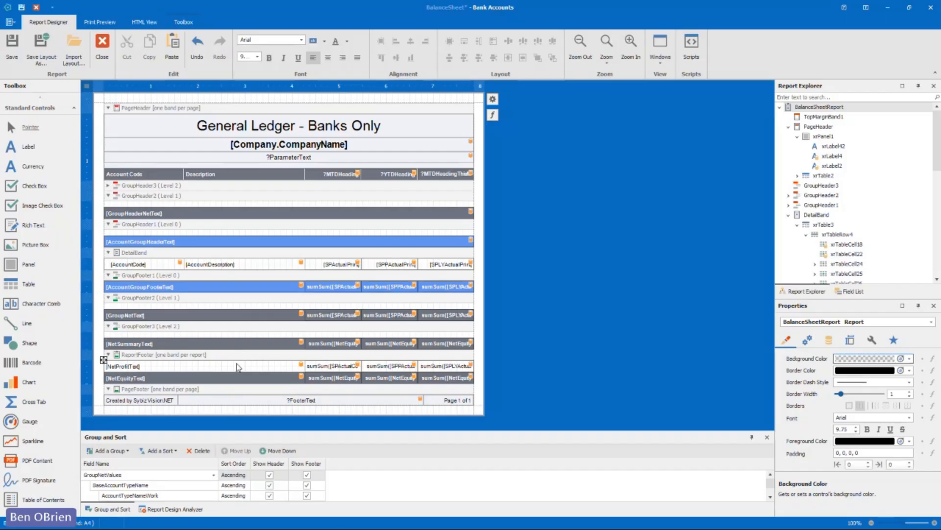
pyautogui.click(252, 299)
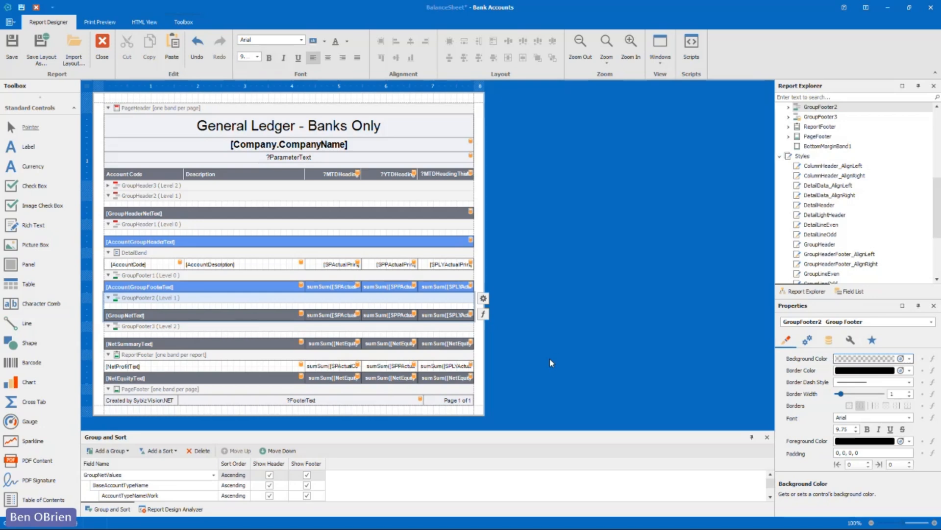
pyautogui.press('Delete')
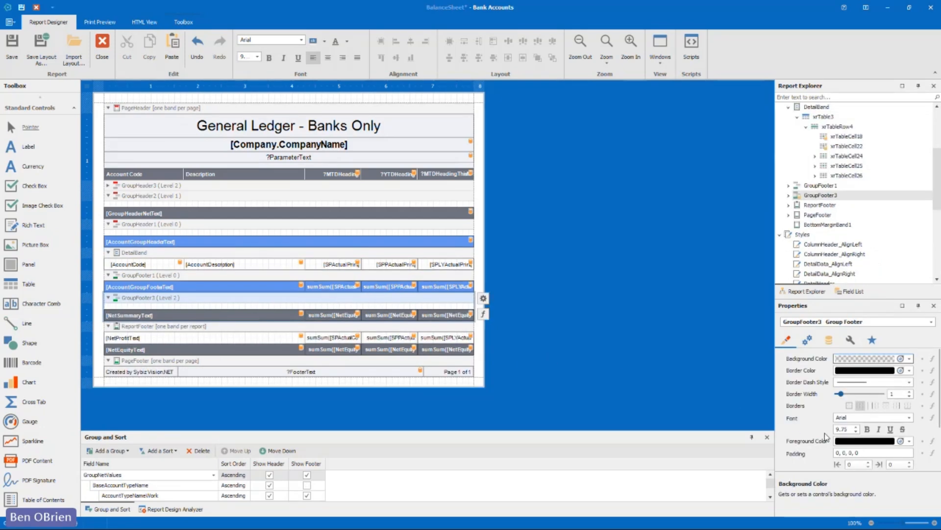
# - Make the GroupFooter3 band not visible and preview the report
pyautogui.click(809, 343)
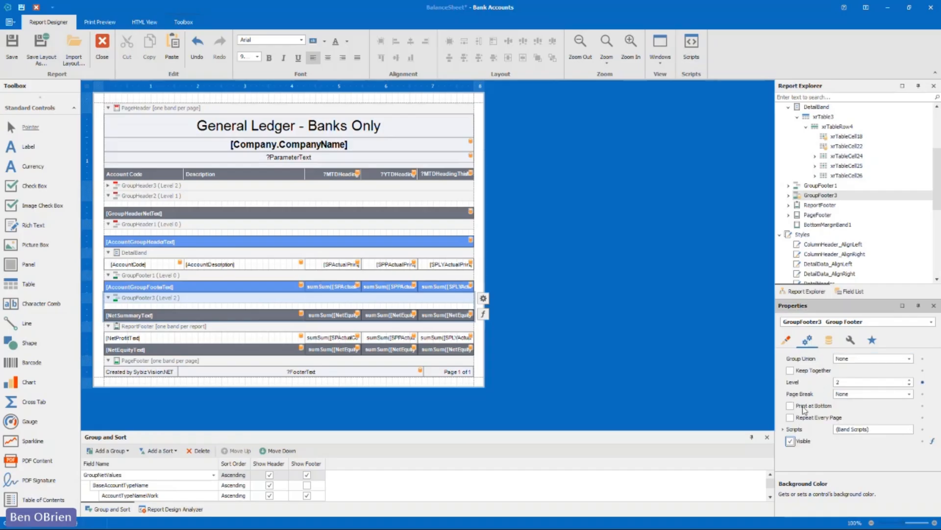
pyautogui.click(787, 441)
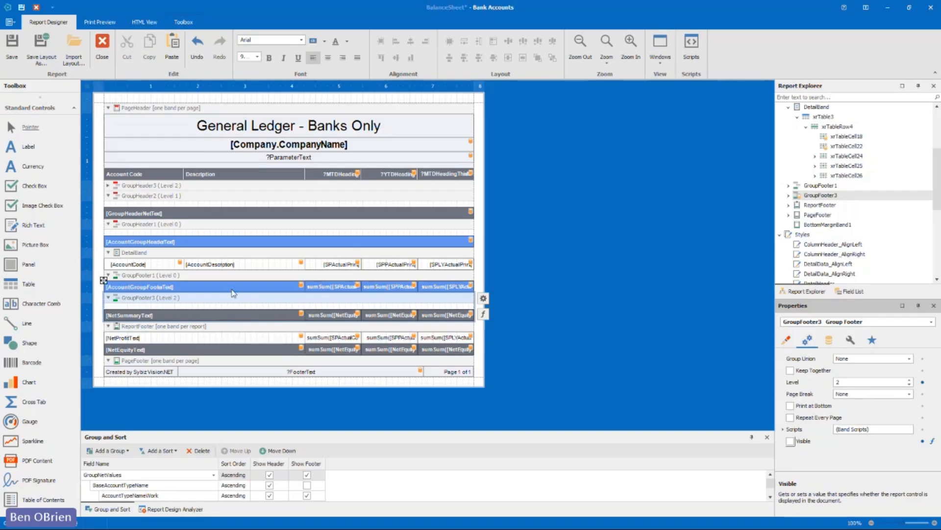
pyautogui.click(100, 22)
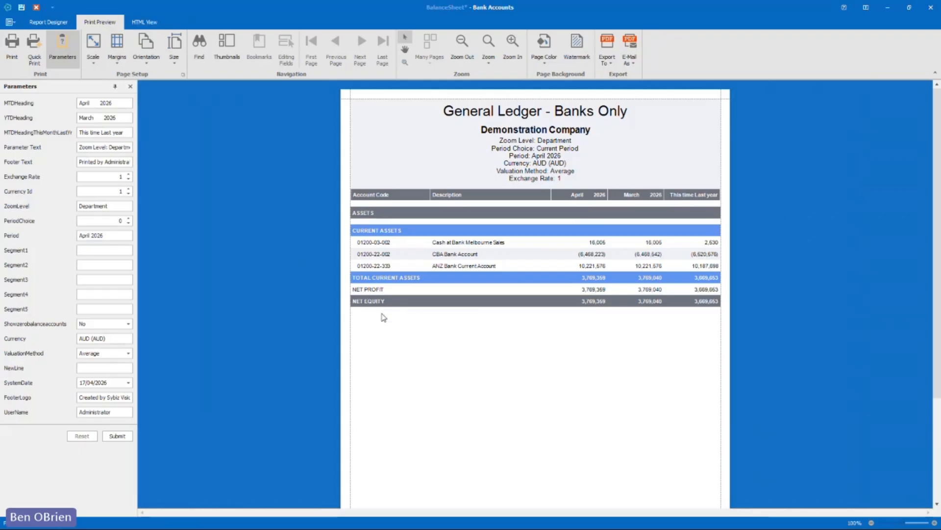
# - Delete the ReportFooter band with the net profit and net equity rows, preview the report and return to the design
pyautogui.click(65, 26)
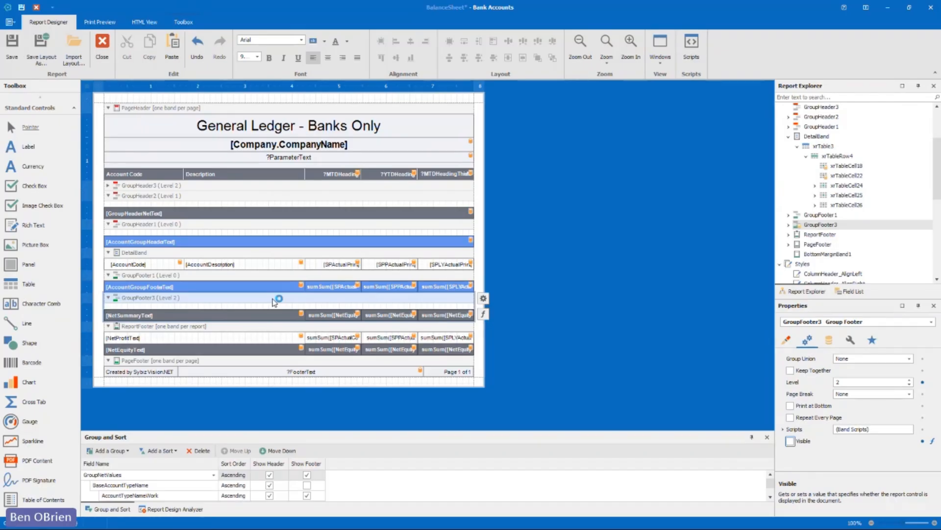
pyautogui.click(273, 327)
pyautogui.press('Delete')
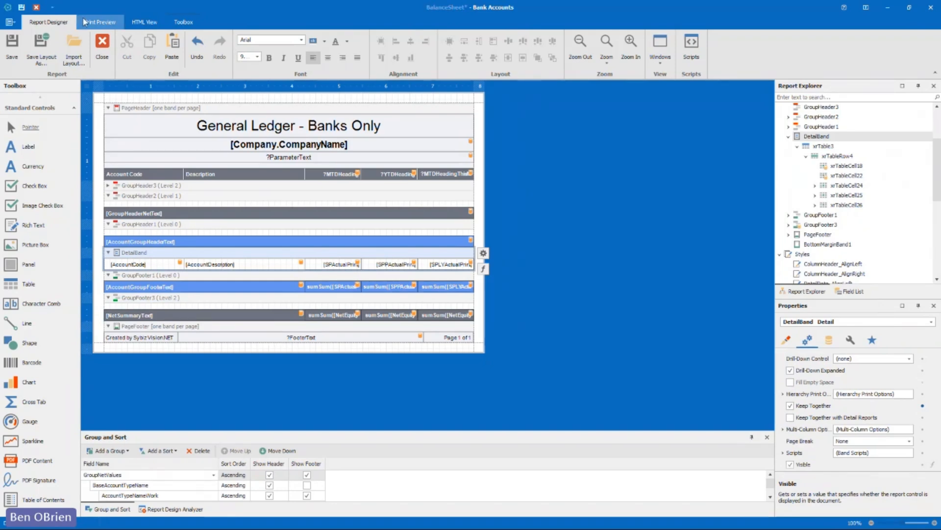
pyautogui.click(100, 21)
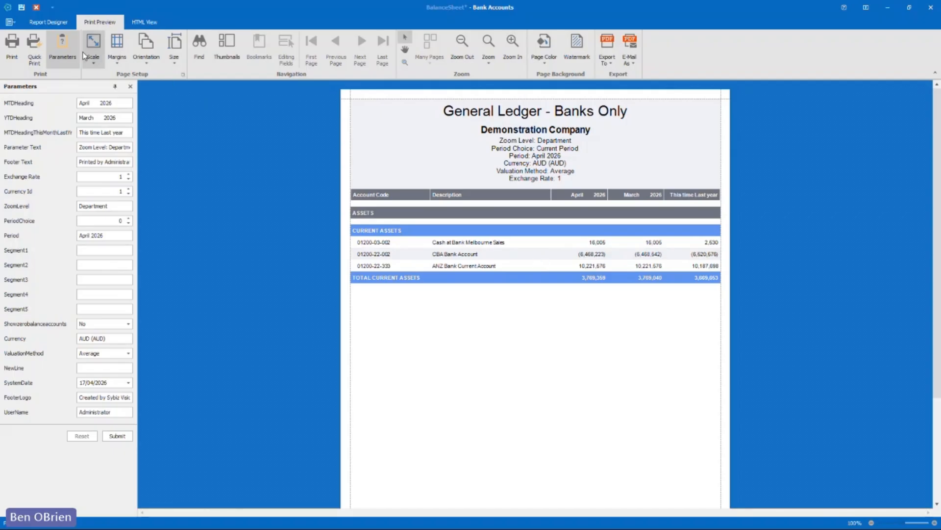
pyautogui.click(60, 24)
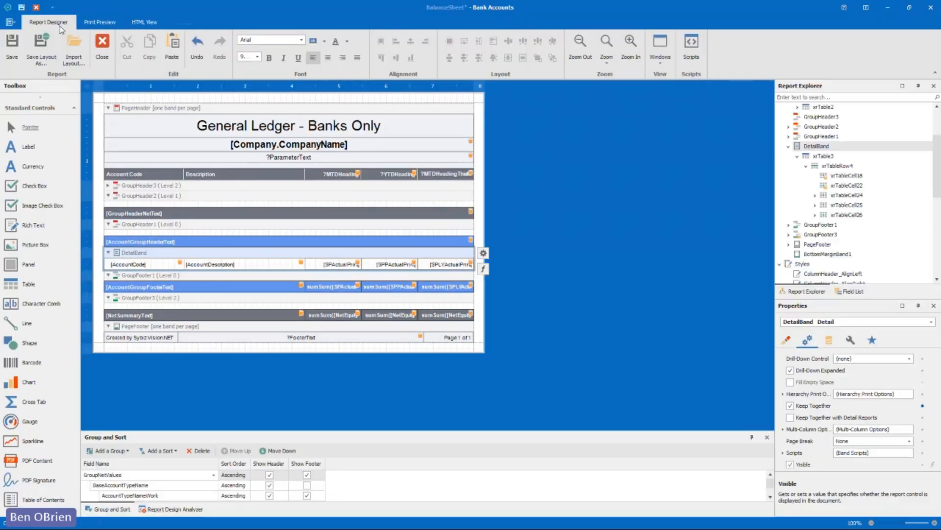
# - View the file dialogs for saving the layout as a report file and importing a layout, cancelling both
pyautogui.click(14, 45)
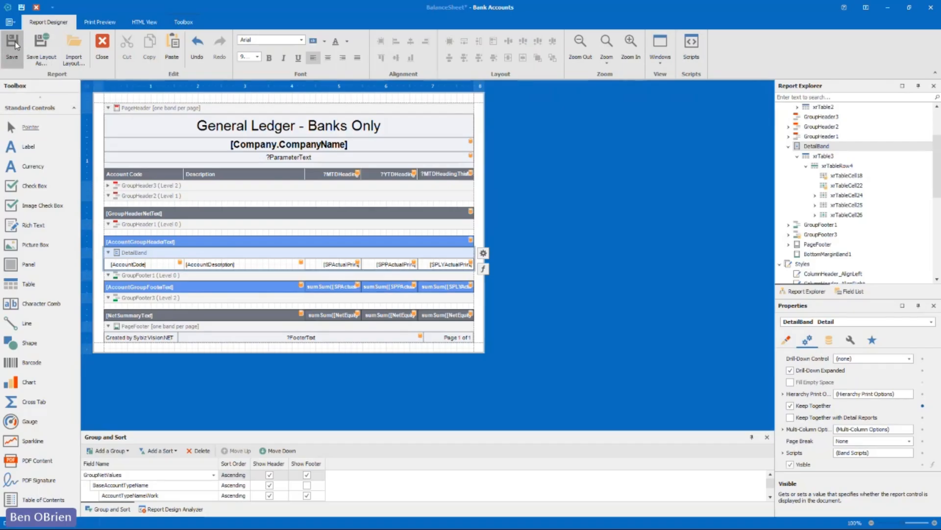
pyautogui.click(48, 64)
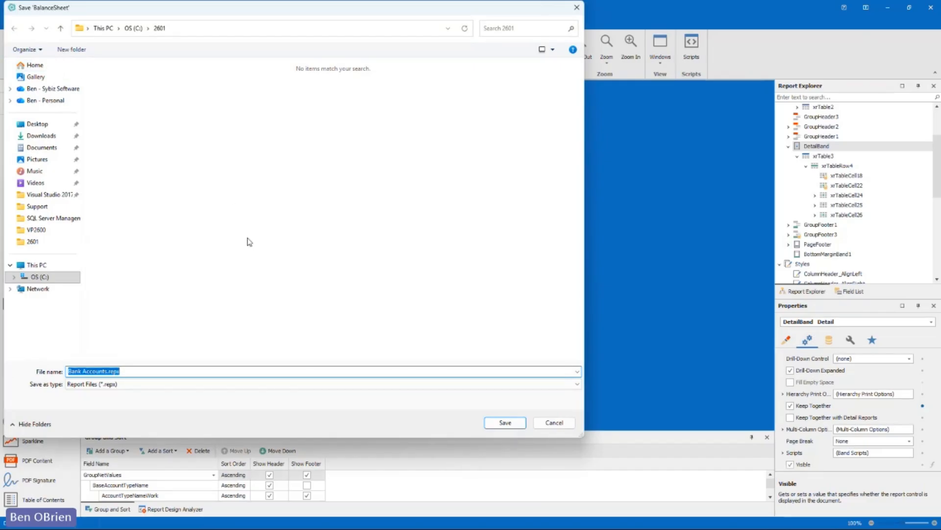
pyautogui.click(572, 423)
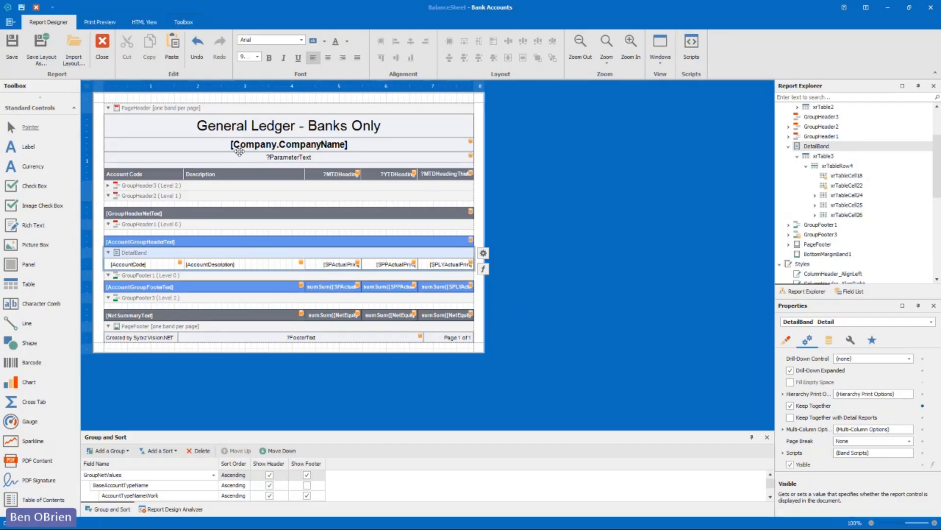
pyautogui.click(84, 59)
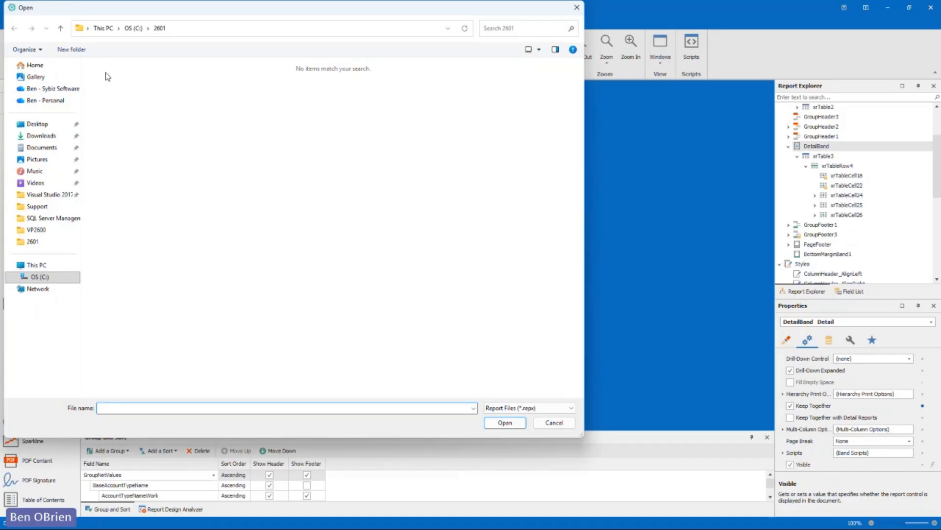
pyautogui.click(555, 422)
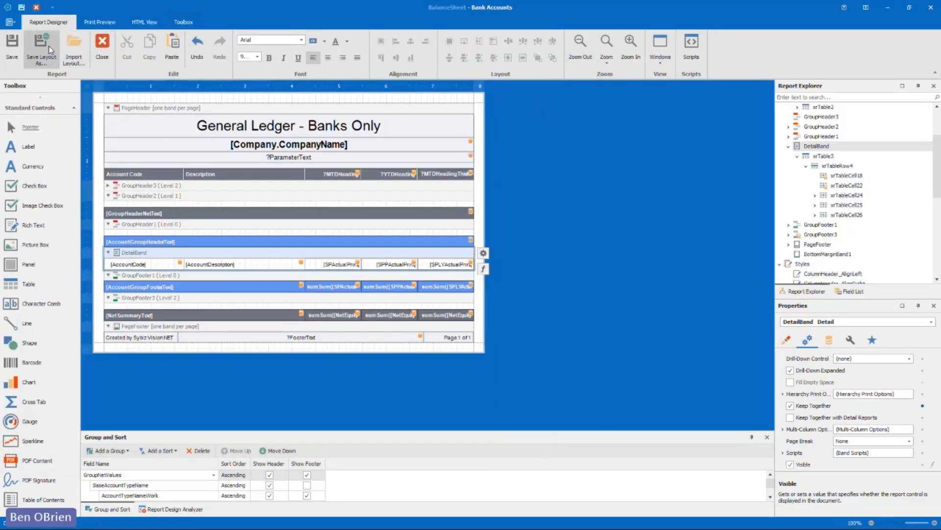
# - Save the layout as Bank Accounts.repx in the 2601 folder and check the file in the import dialog without importing it
pyautogui.click(40, 51)
pyautogui.click(504, 421)
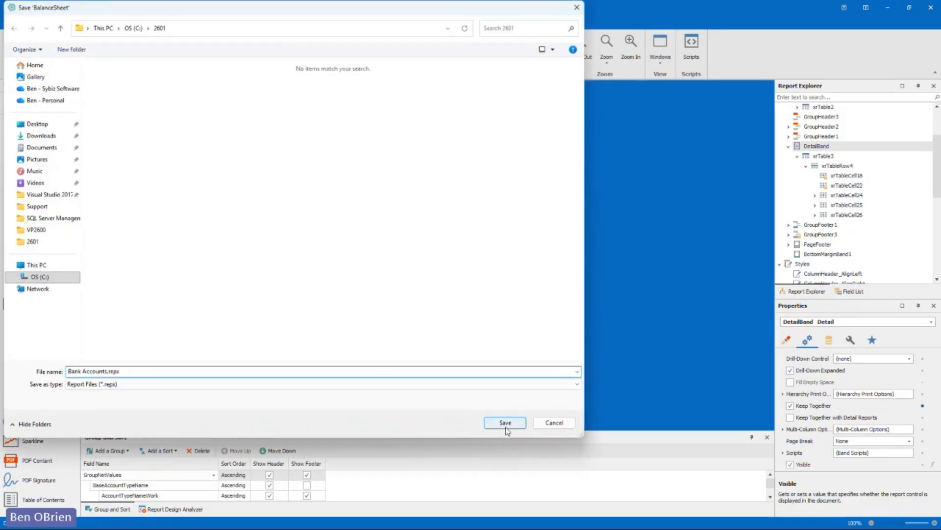
pyautogui.click(73, 49)
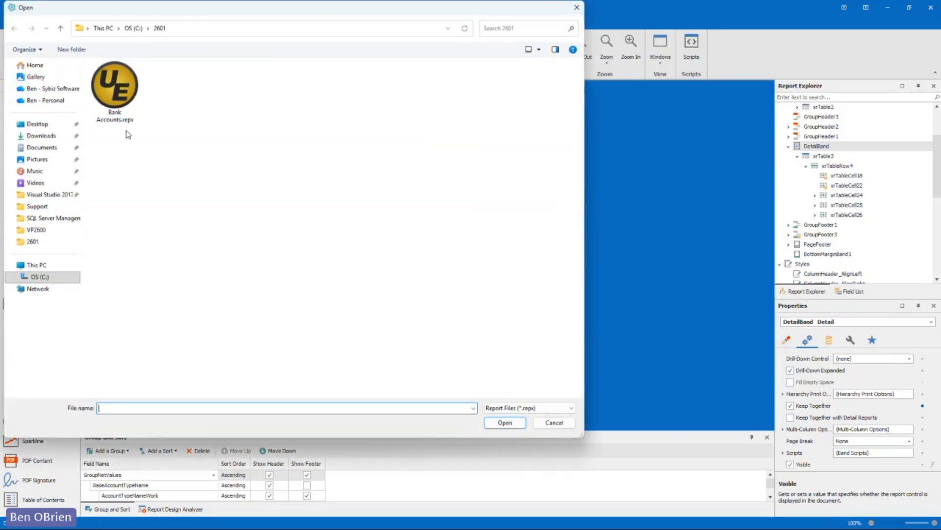
pyautogui.click(105, 105)
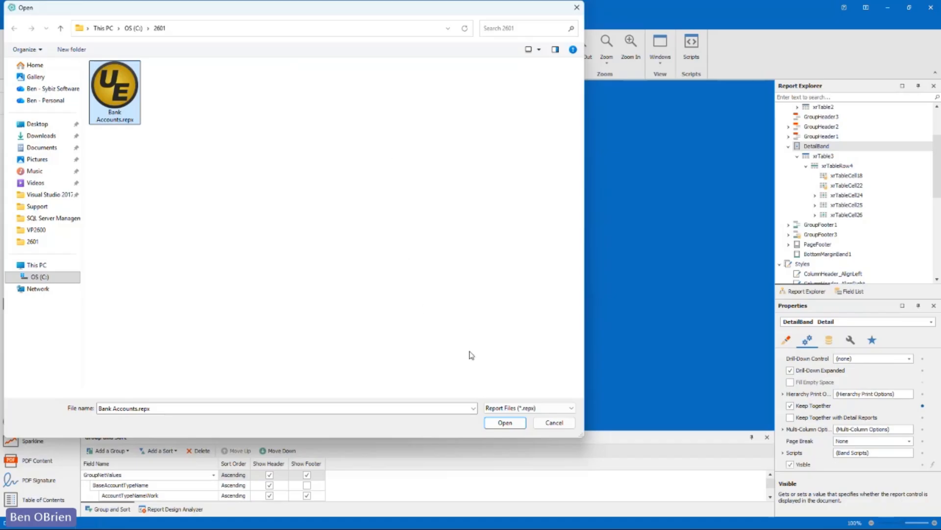
pyautogui.click(558, 423)
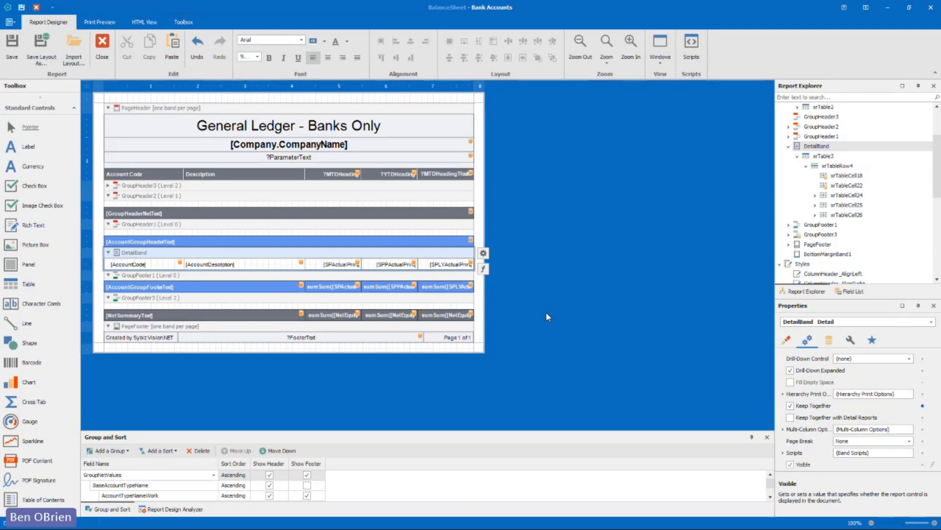
# - Save the Bank Accounts report template and close its design
pyautogui.click(11, 49)
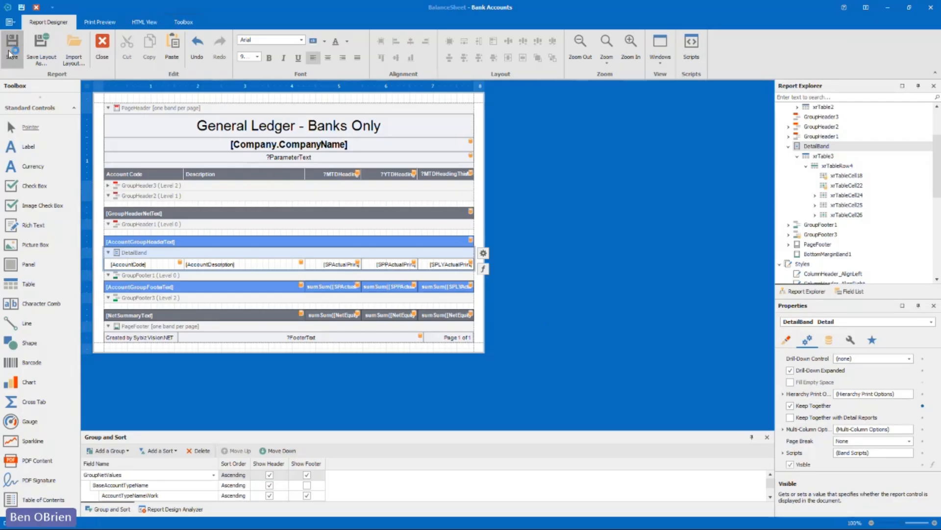
pyautogui.click(101, 49)
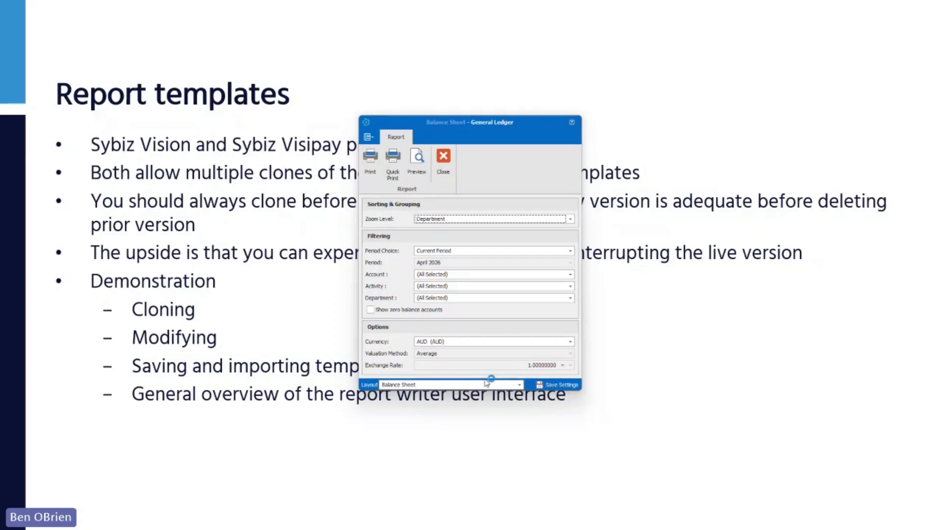
# - Clone the standard Balance Sheet layout and open the copy for design
pyautogui.click(487, 382)
pyautogui.click(386, 405)
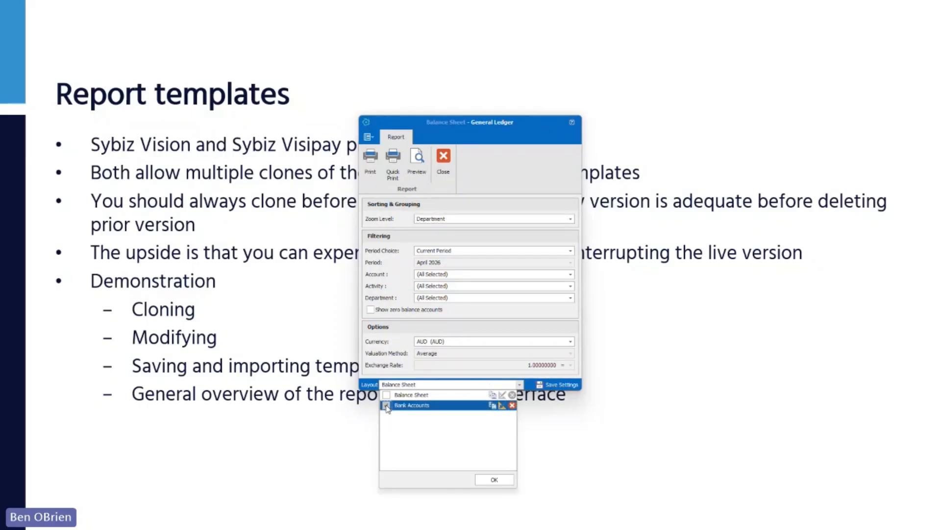
pyautogui.click(387, 395)
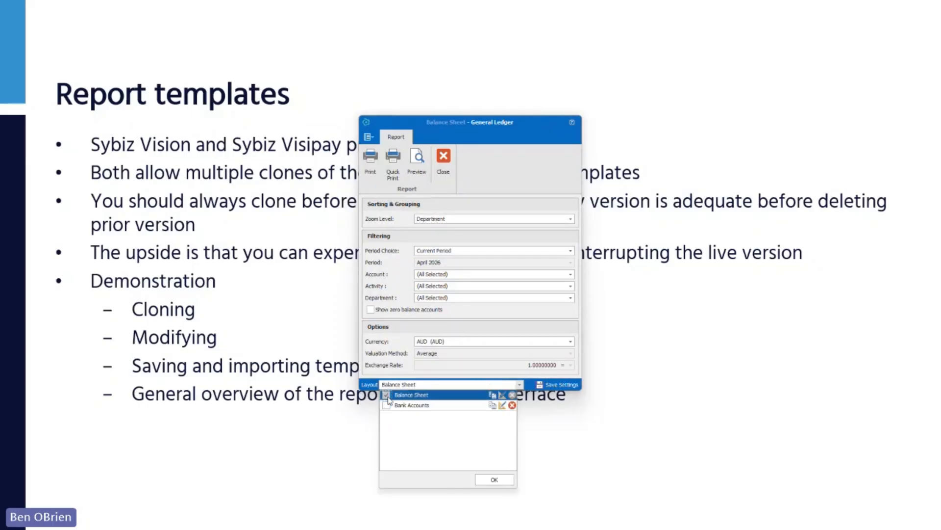
pyautogui.click(491, 396)
pyautogui.click(386, 416)
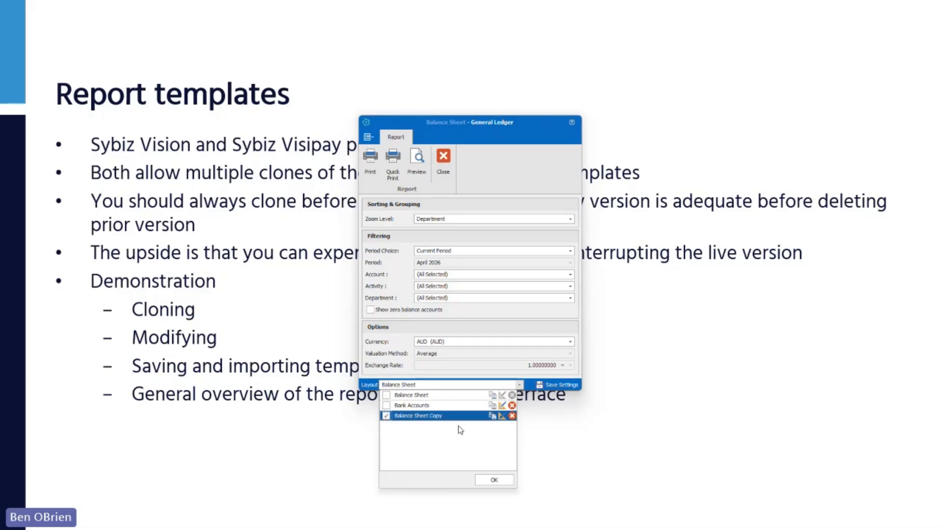
pyautogui.click(502, 416)
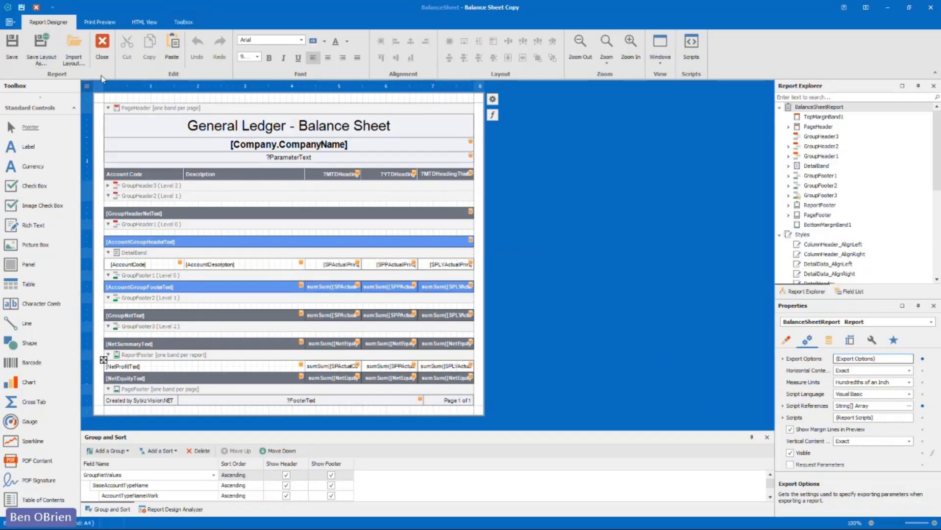
# - Import Bank Accounts.repx into the copied balance sheet layout and preview the report
pyautogui.click(73, 46)
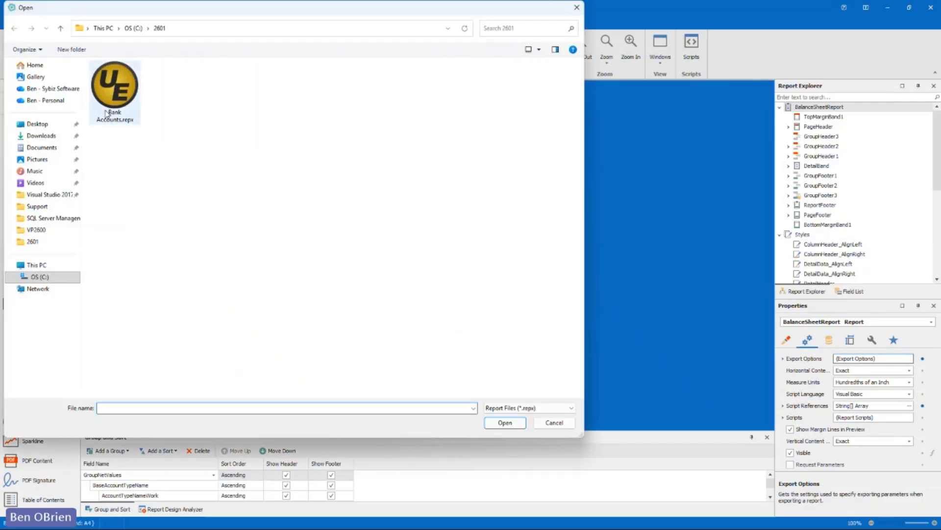
pyautogui.click(106, 113)
pyautogui.click(492, 421)
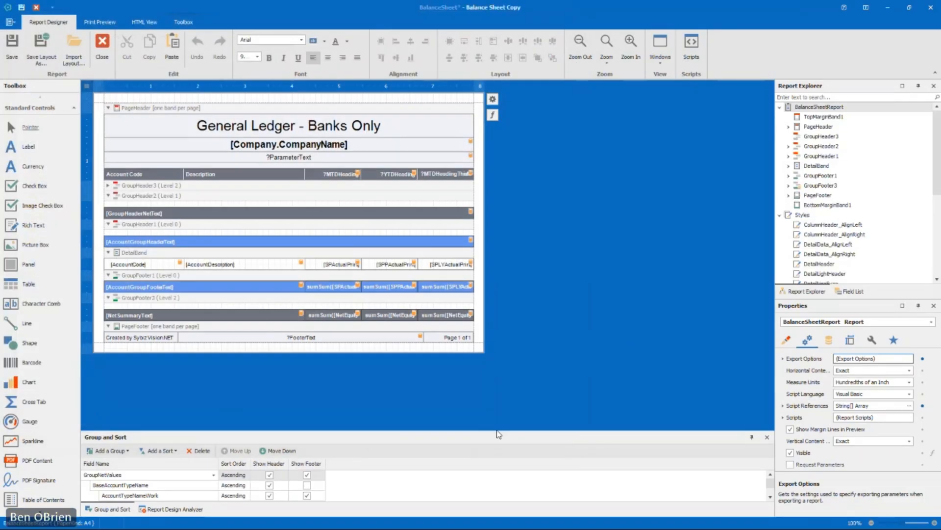
pyautogui.click(100, 22)
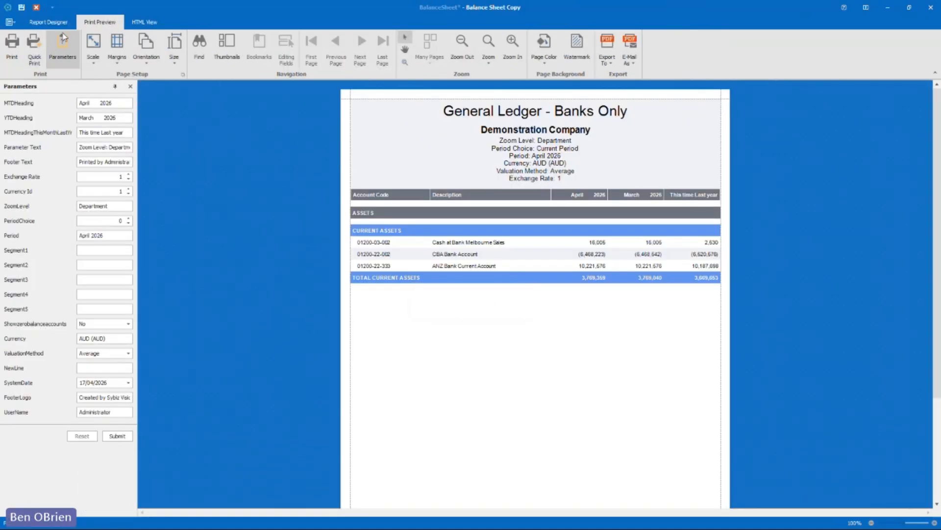
# - Return to the design of the copied layout and close it without saving the changes
pyautogui.click(48, 21)
pyautogui.click(104, 58)
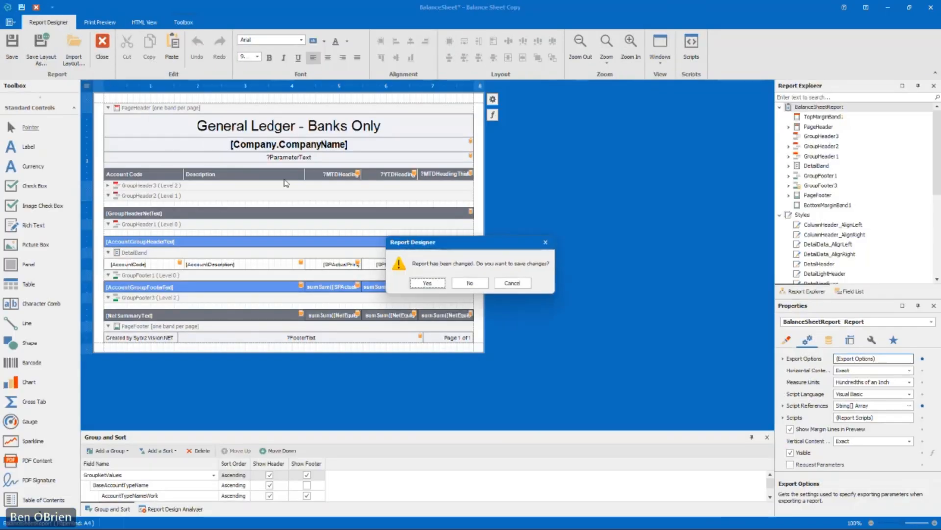
pyautogui.click(471, 284)
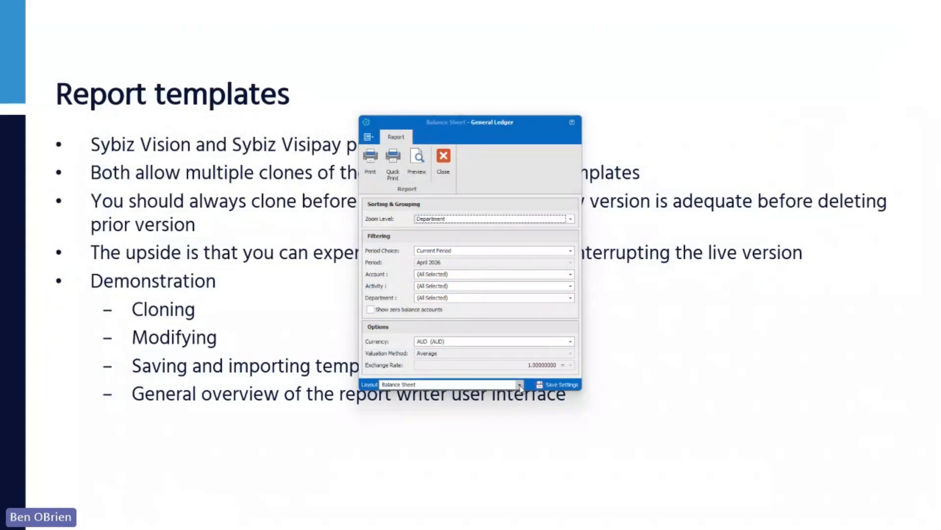
# - Choose Bank Accounts as the balance sheet report's layout, preview the report and close the preview
pyautogui.click(400, 384)
pyautogui.click(399, 406)
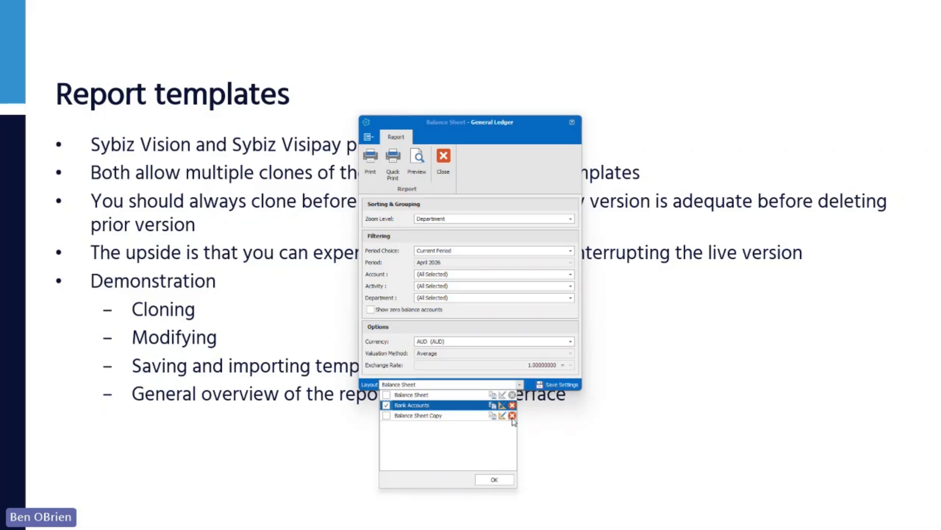
pyautogui.click(493, 478)
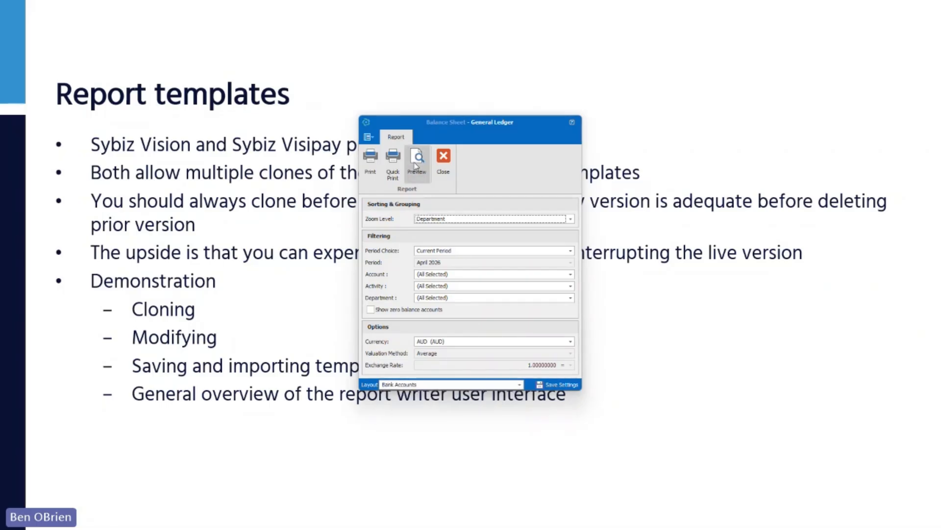
pyautogui.click(415, 167)
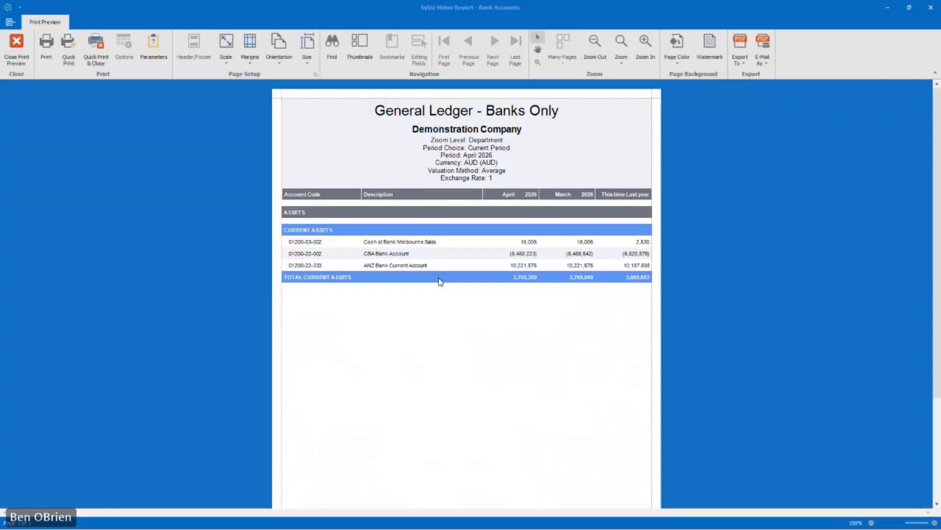
pyautogui.click(16, 49)
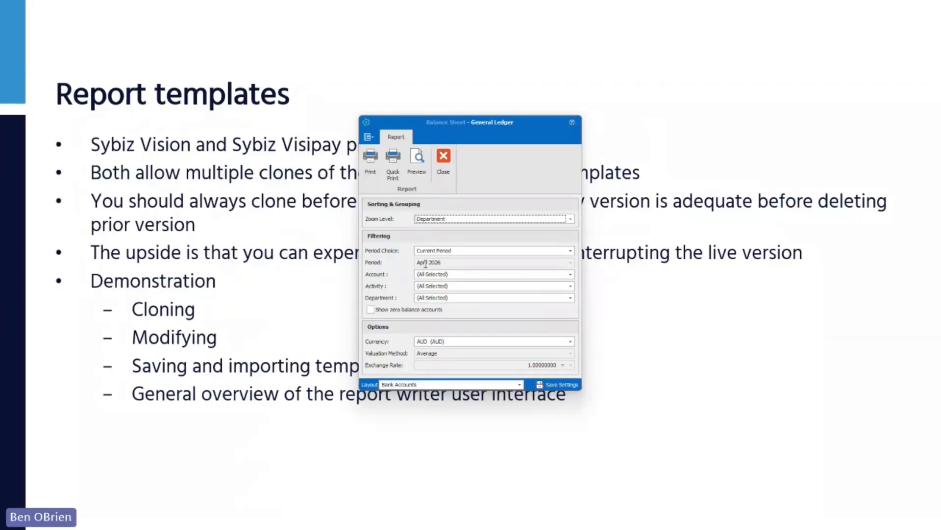
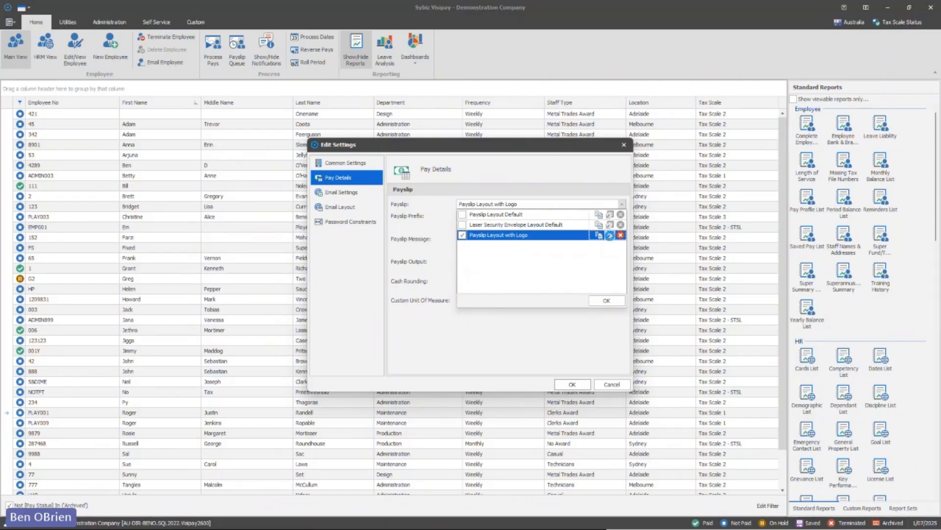
# - In Sybiz Visipay, open Payslip Layout with Logo for design and replace the page header logo with Professional report design logo.png
pyautogui.click(611, 236)
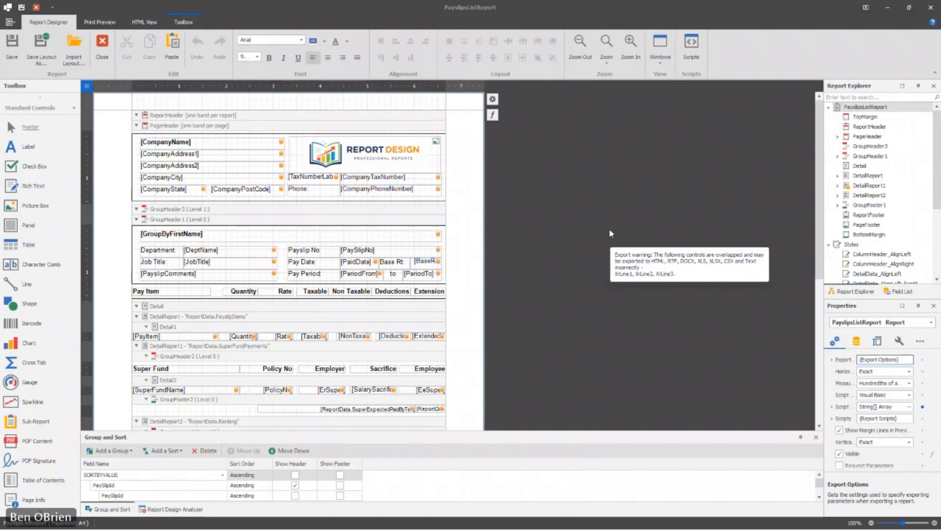
pyautogui.click(380, 158)
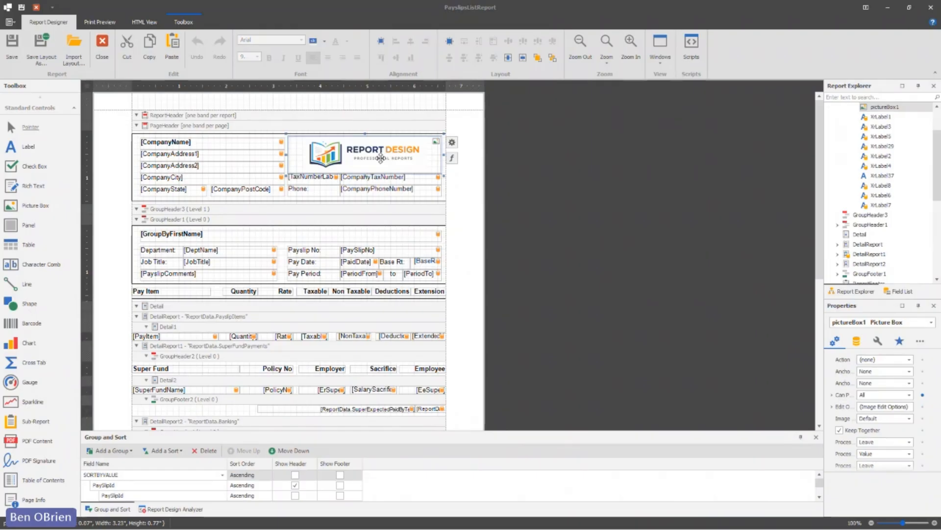
pyautogui.click(452, 144)
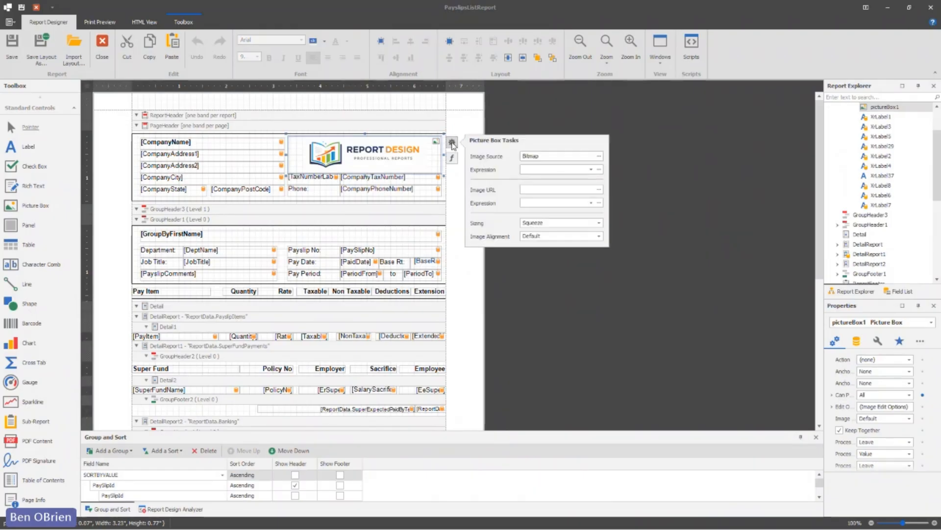
pyautogui.click(601, 155)
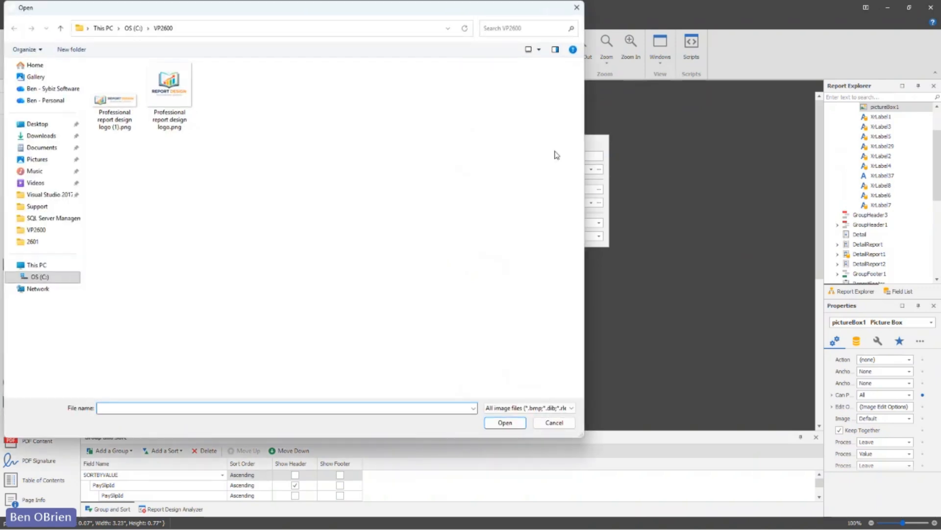
pyautogui.click(169, 96)
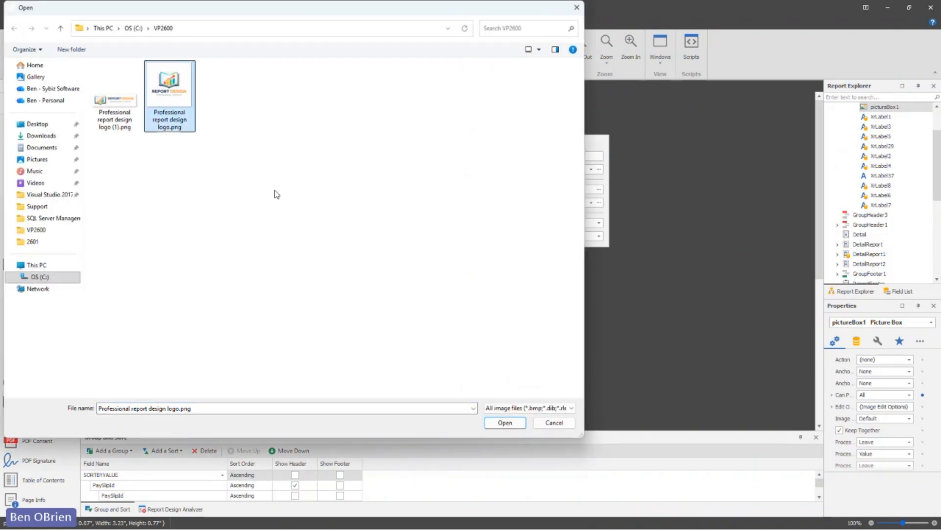
pyautogui.click(505, 422)
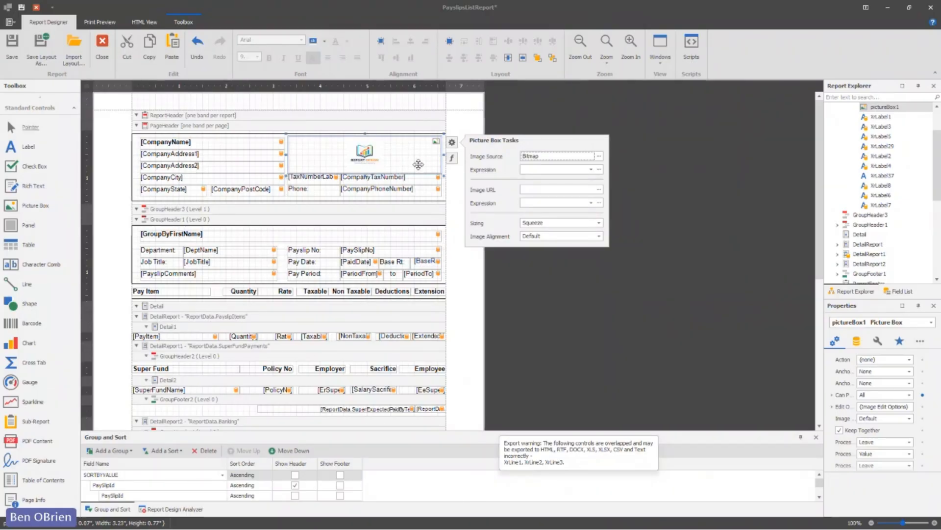
# - Try the Normal and Stretch Image sizing modes on the payslip's logo picture box
pyautogui.click(599, 223)
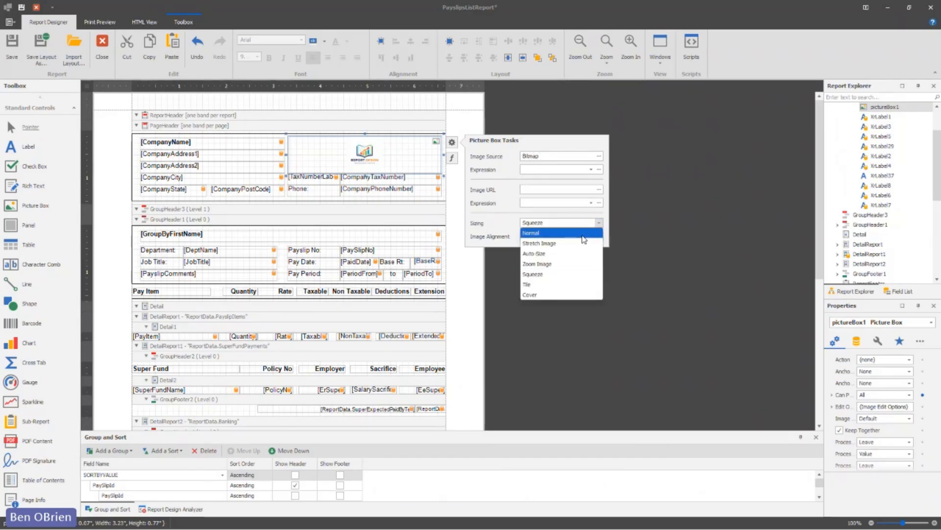
pyautogui.click(581, 233)
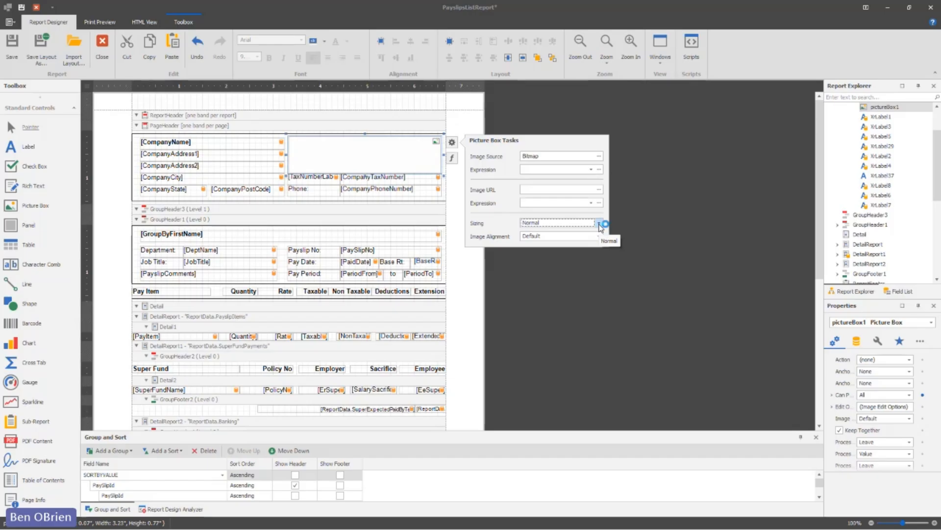
pyautogui.click(600, 224)
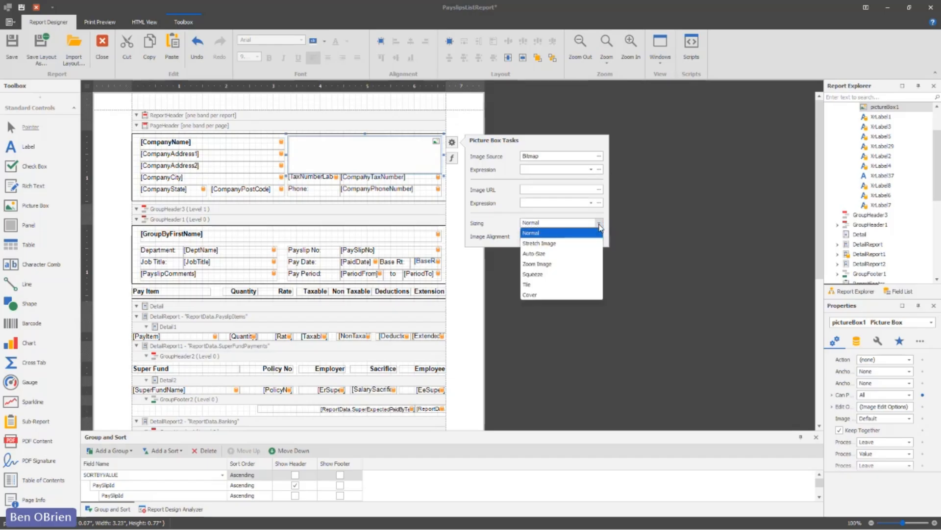
pyautogui.click(582, 243)
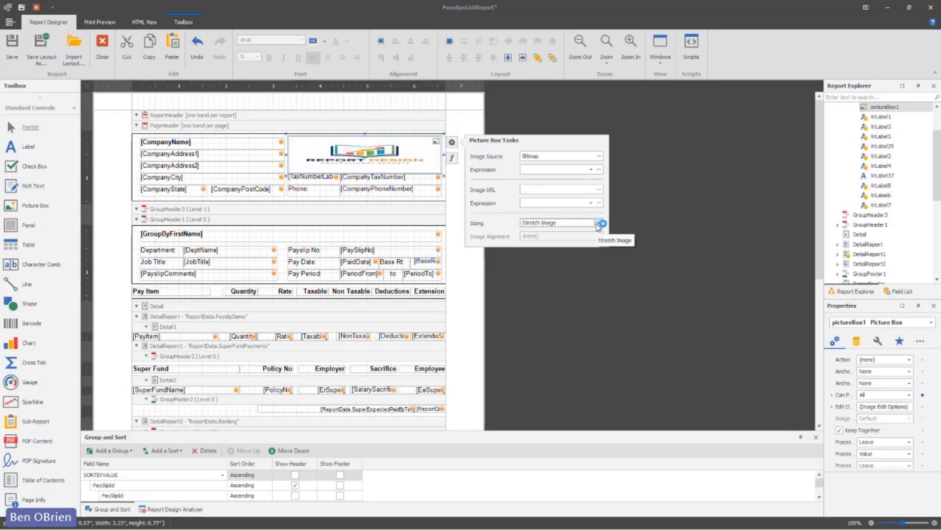
# - Apply Auto-Size to the logo picture box, switch its sizing to Zoom Image and deselect the box
pyautogui.click(598, 224)
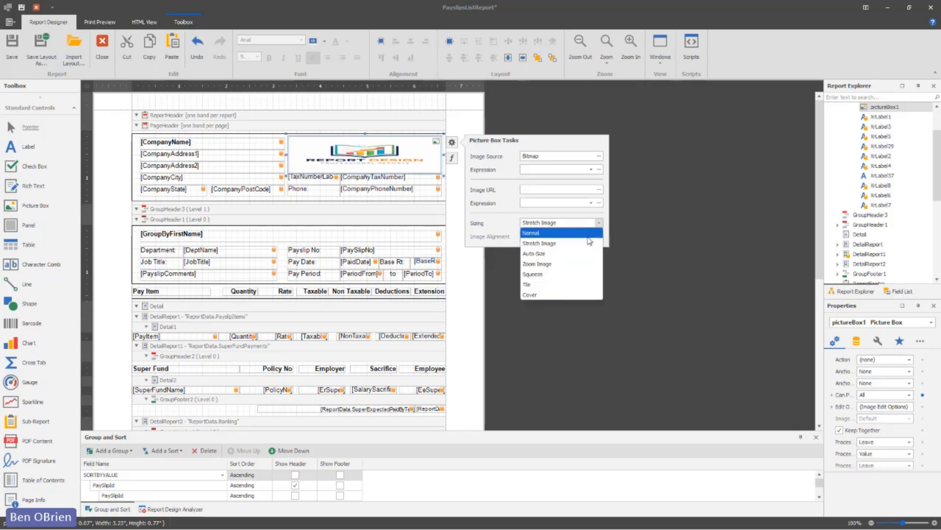
pyautogui.click(582, 254)
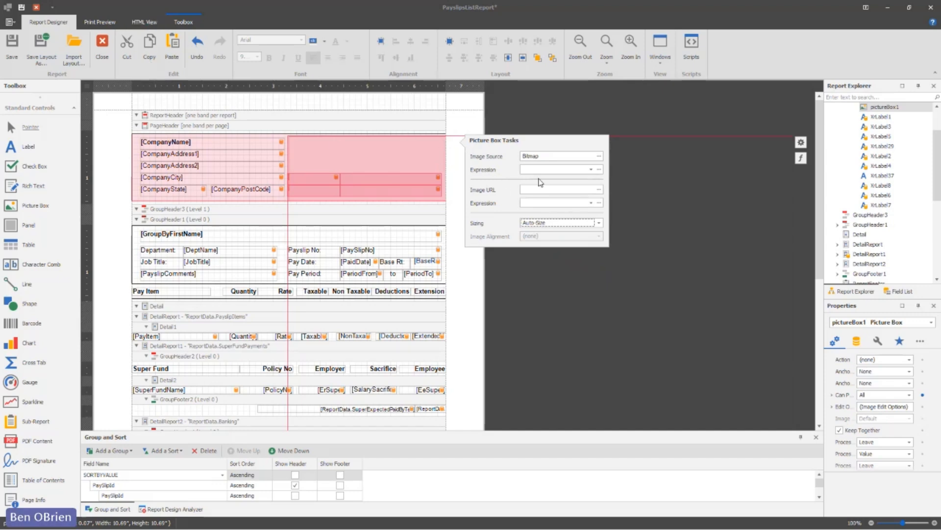
pyautogui.click(600, 224)
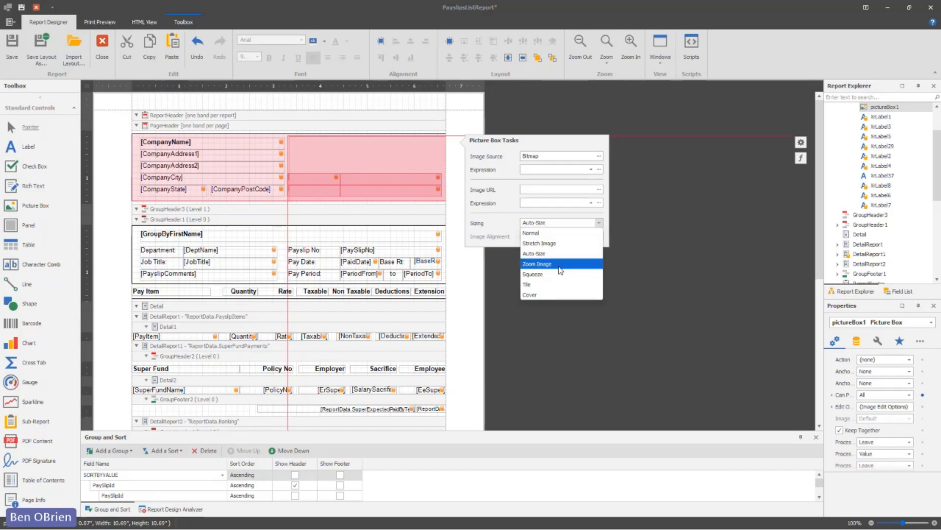
pyautogui.click(559, 266)
pyautogui.click(599, 223)
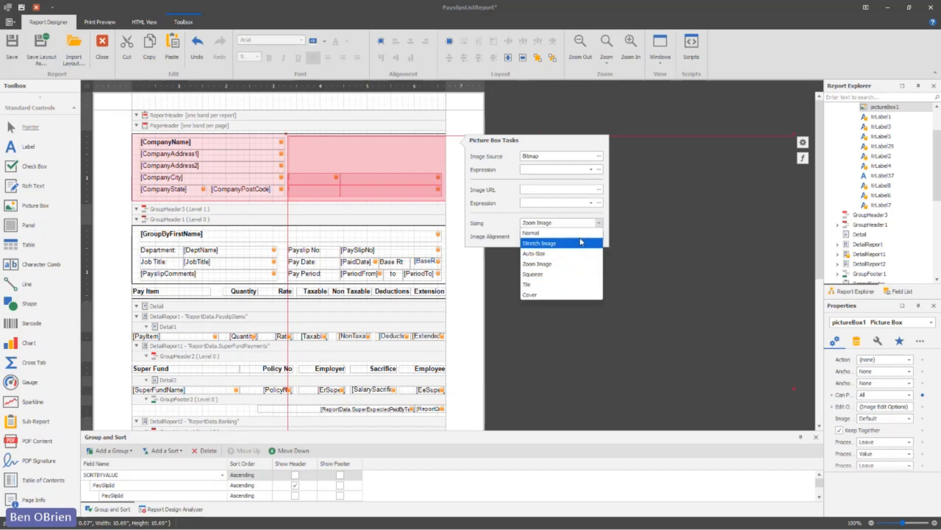
pyautogui.click(620, 219)
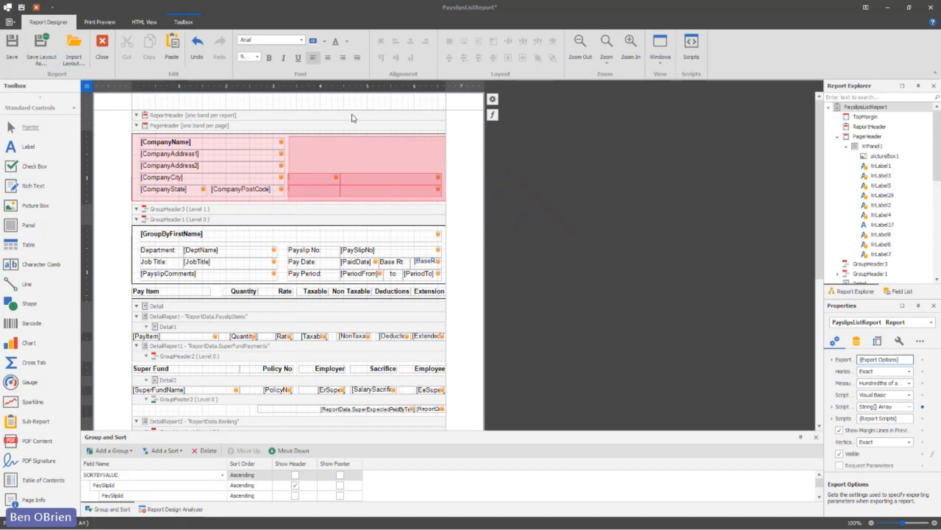
# - Undo the last logo box change, then set its sizing to Squeeze and narrow it from the left to about 0.9 inches wide
pyautogui.click(201, 43)
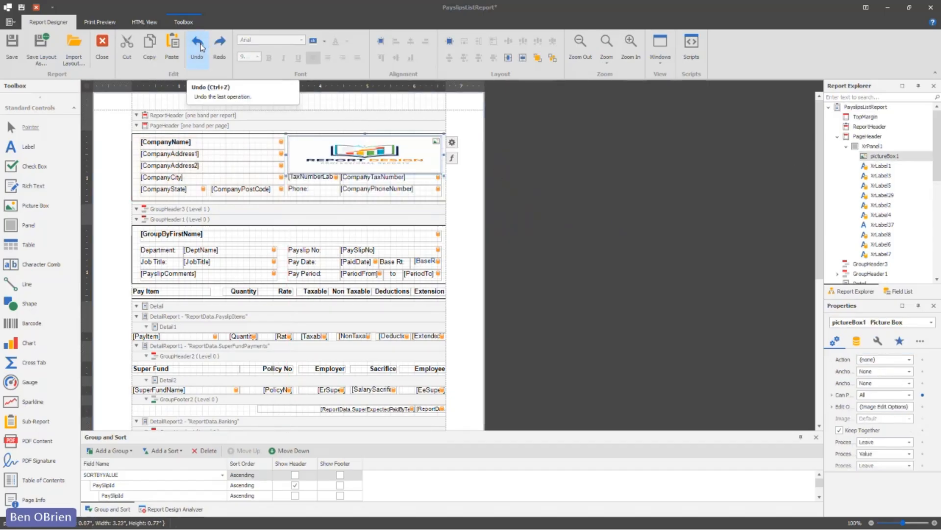
pyautogui.click(452, 143)
pyautogui.click(599, 223)
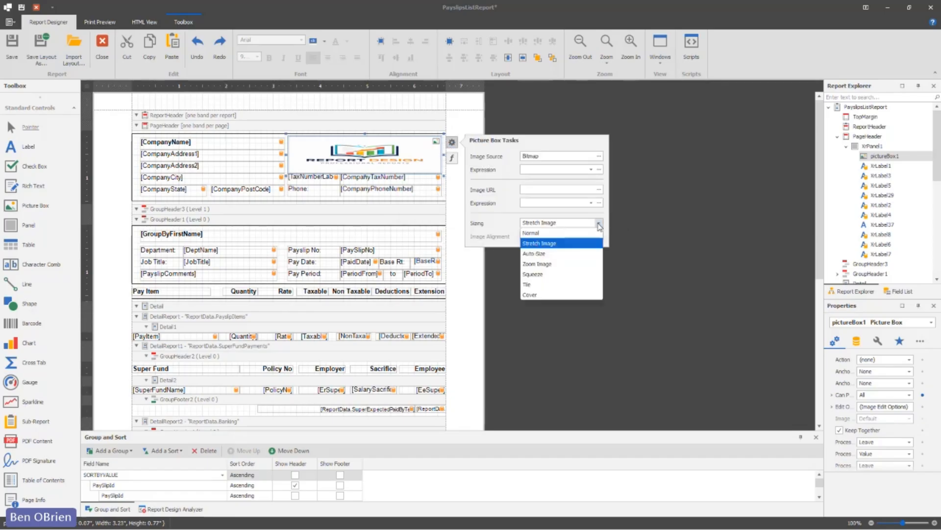
pyautogui.click(548, 273)
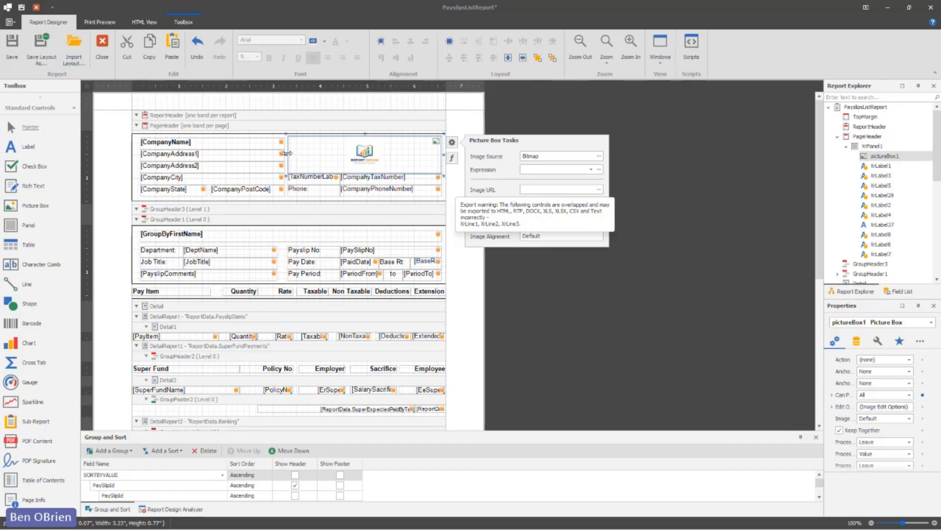
pyautogui.moveTo(289, 151); pyautogui.dragTo(398, 150)
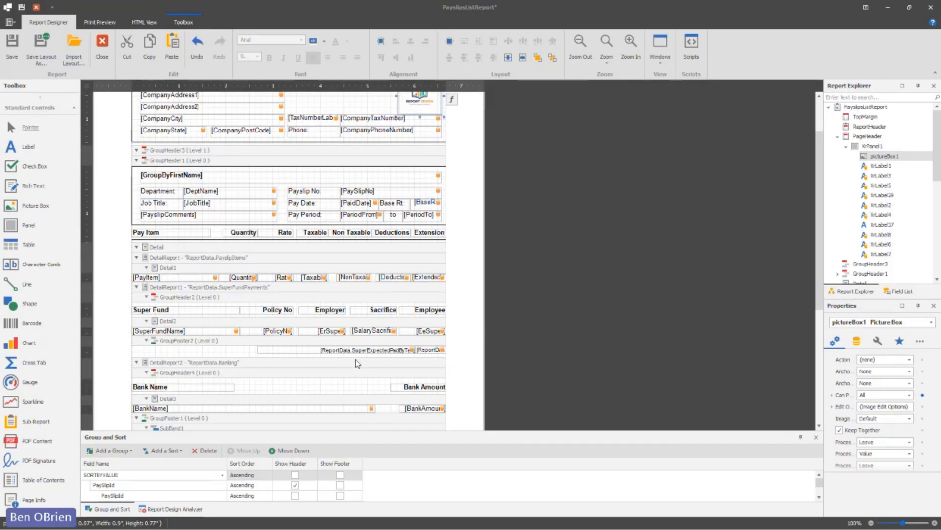
# - Open the Expression Editor for the STSL label in the group footer's sub-band
pyautogui.scroll(-1, 357, 367)
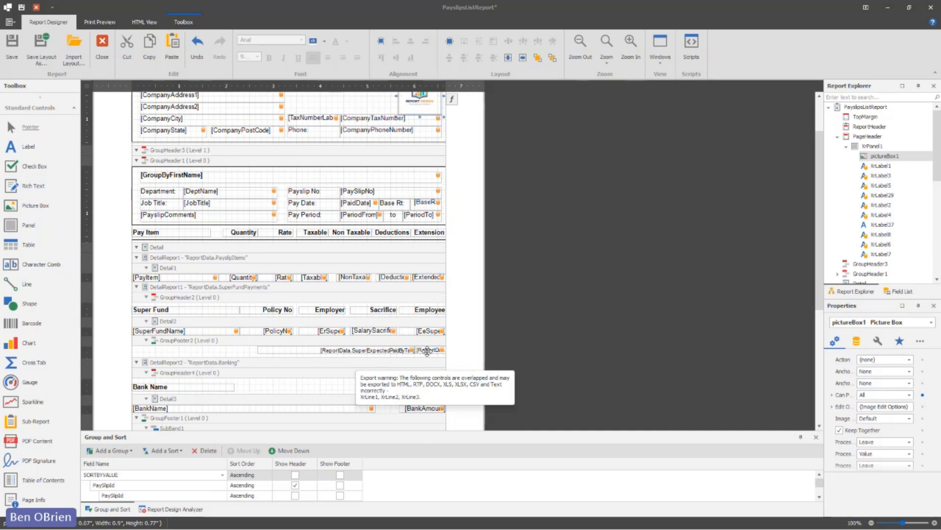
pyautogui.click(359, 344)
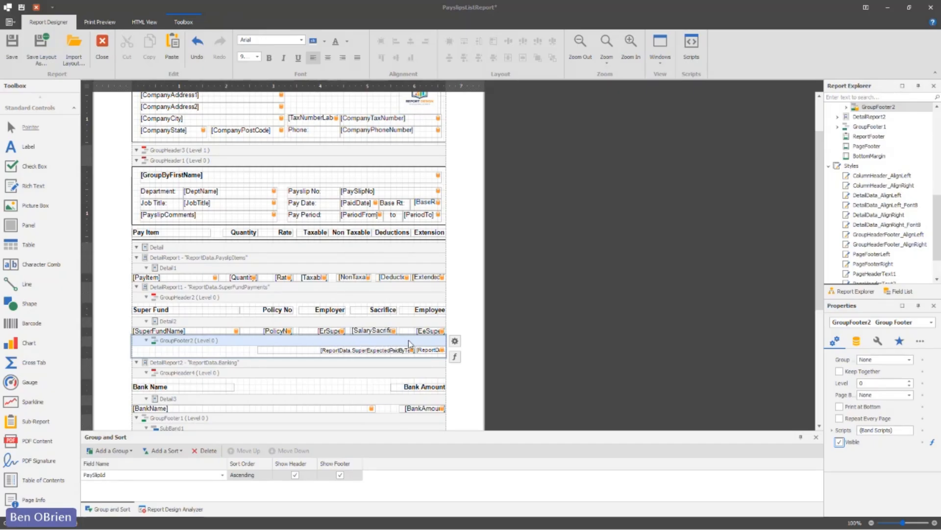
pyautogui.scroll(-3, 410, 345)
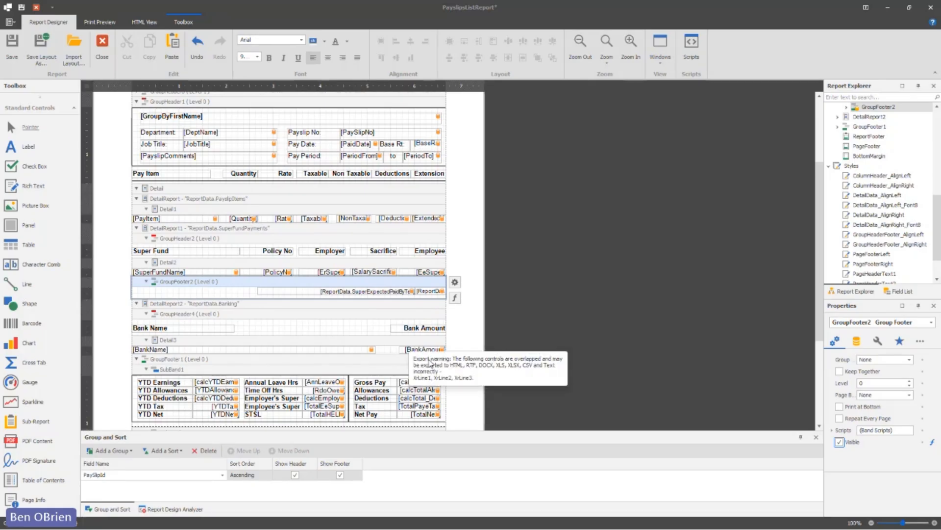
pyautogui.click(280, 415)
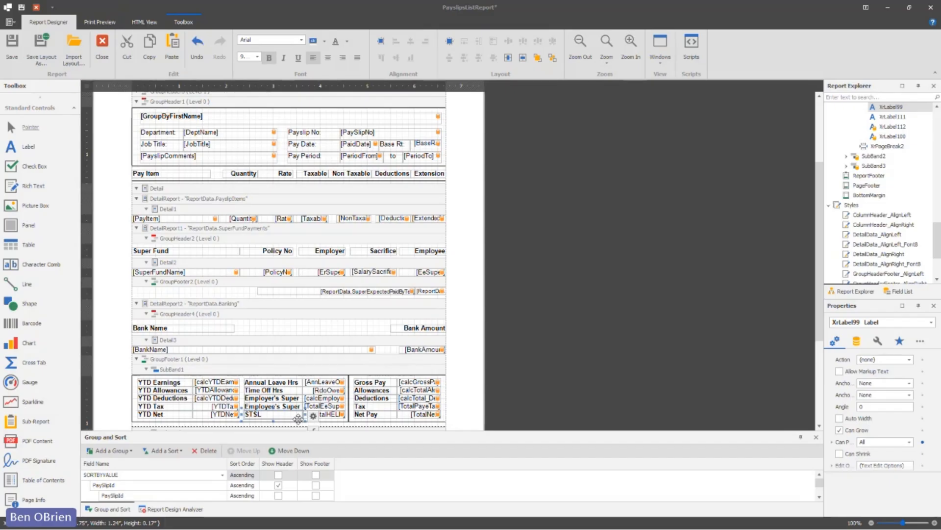
pyautogui.click(293, 416)
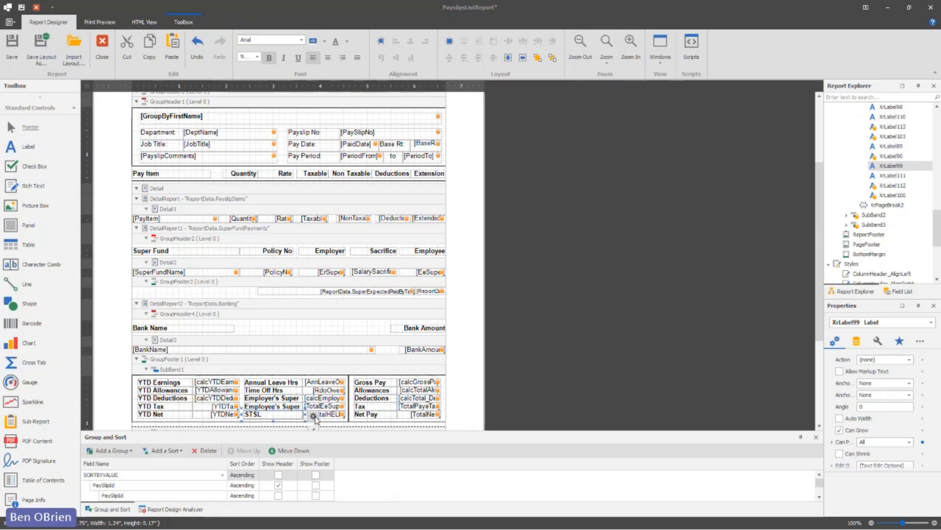
pyautogui.click(314, 416)
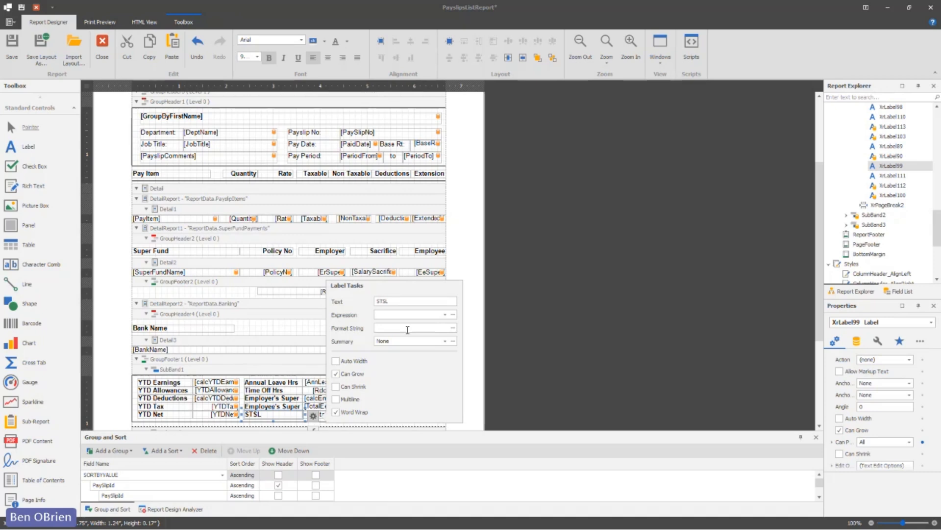
pyautogui.click(315, 431)
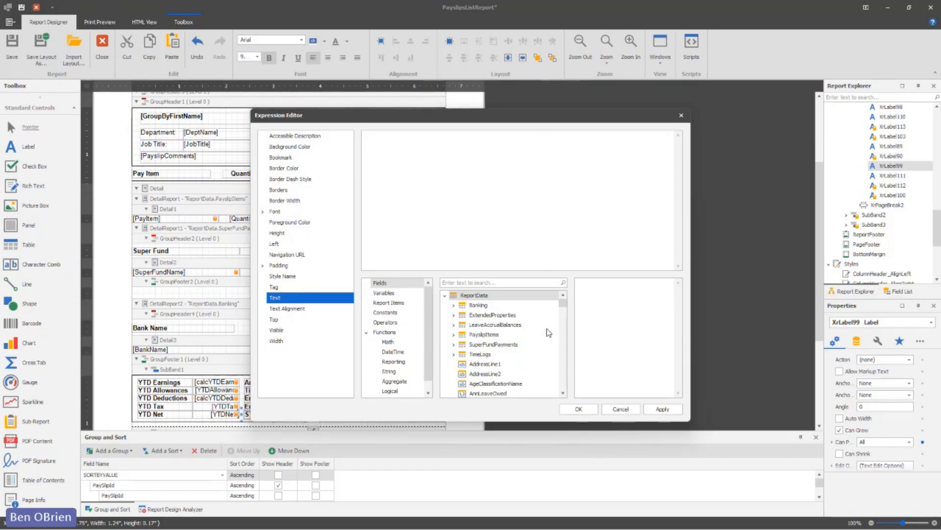
# - Enter Iif([TotalHELP]<>0,1,0) as the Visible expression of the STSL label
pyautogui.click(277, 330)
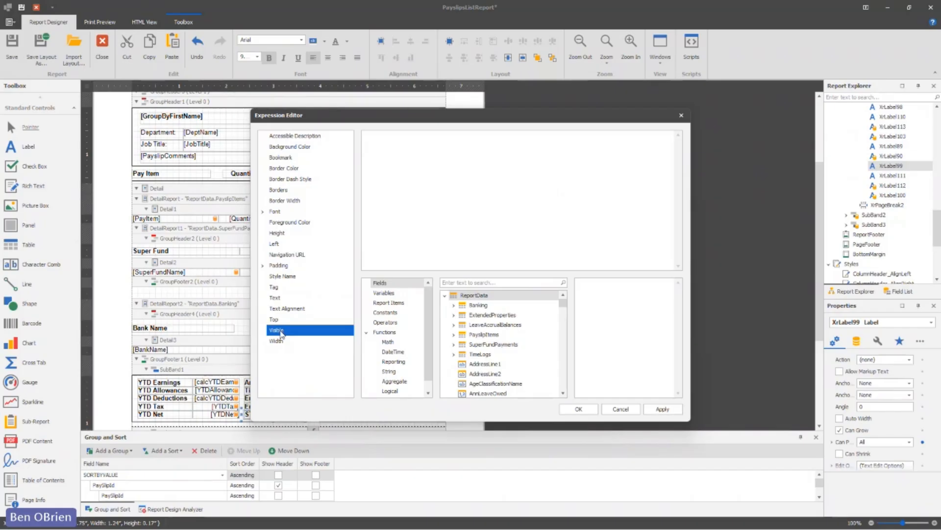
pyautogui.click(541, 165)
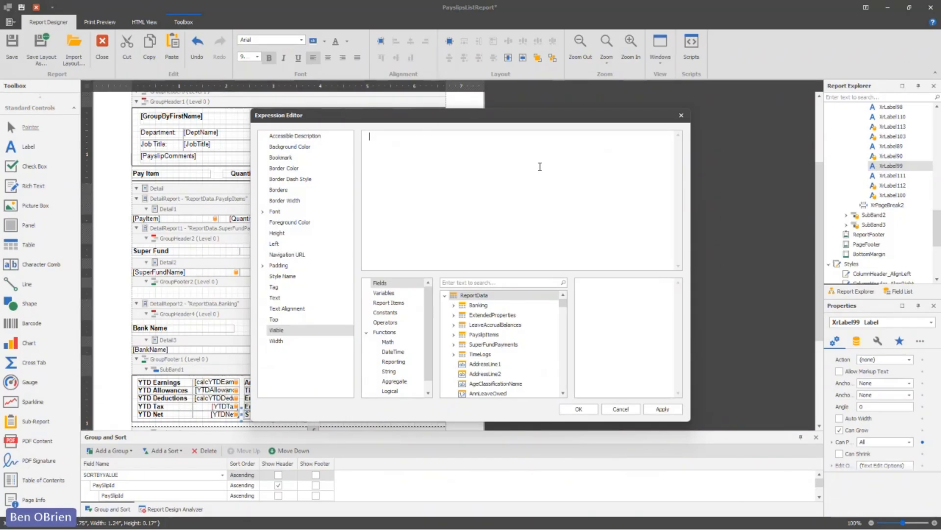
pyautogui.write('Iif')
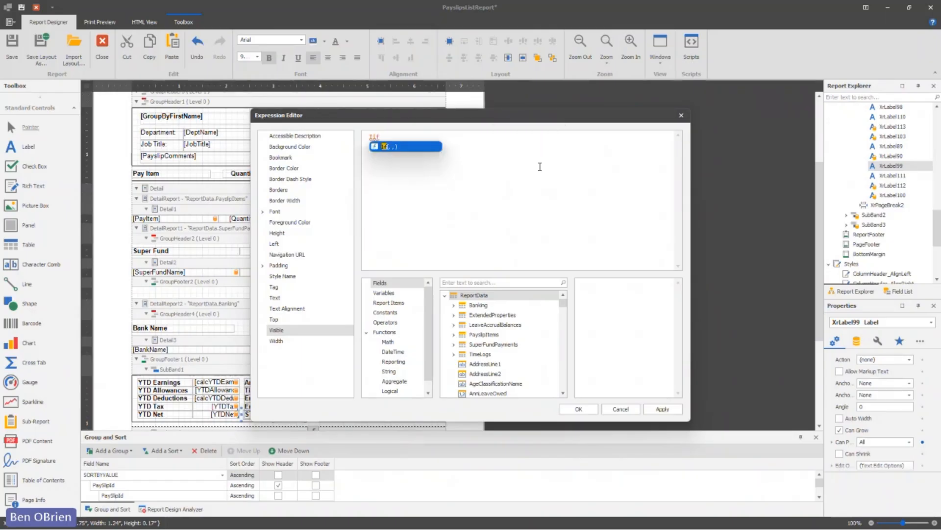
pyautogui.press('Escape')
pyautogui.write('()')
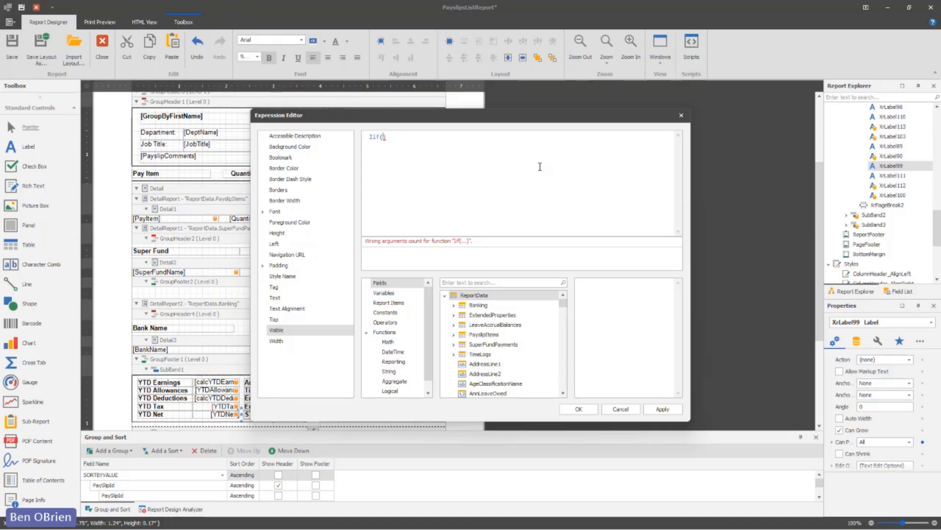
pyautogui.write('[Tota')
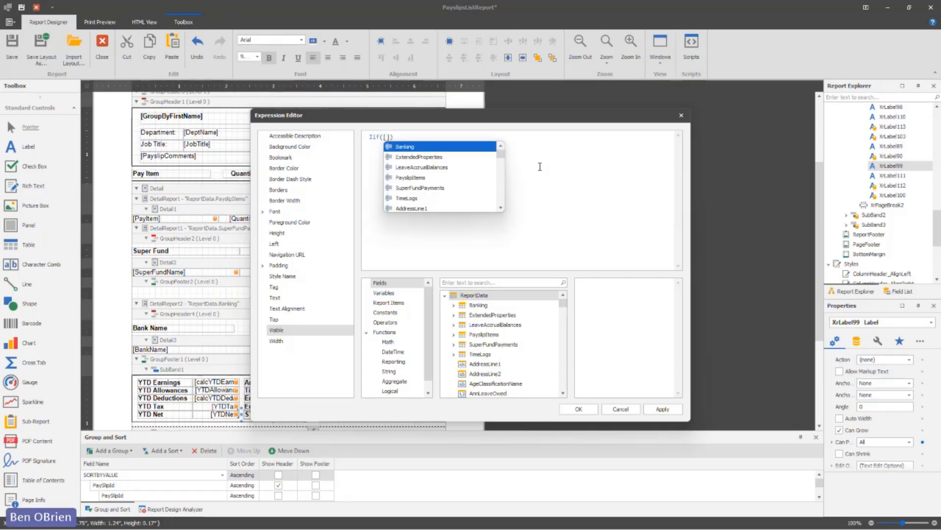
pyautogui.write('l')
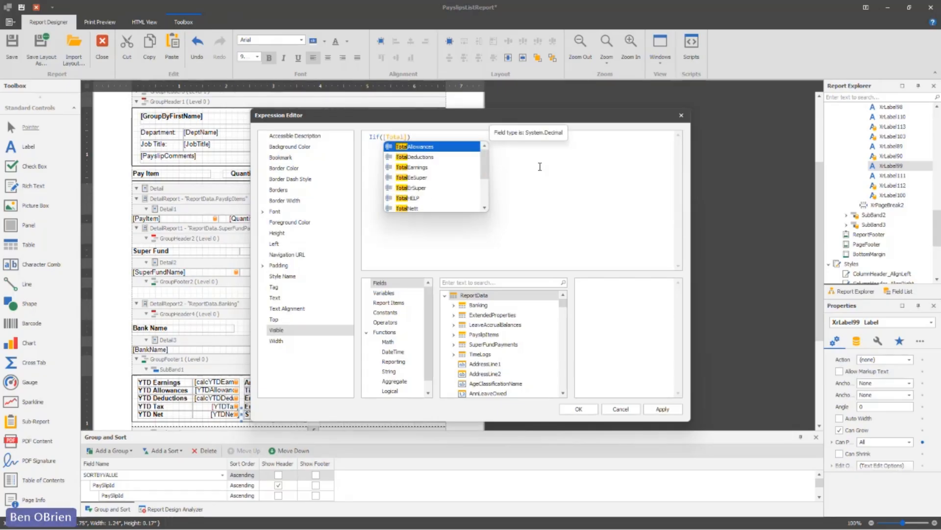
pyautogui.doubleClick(419, 198)
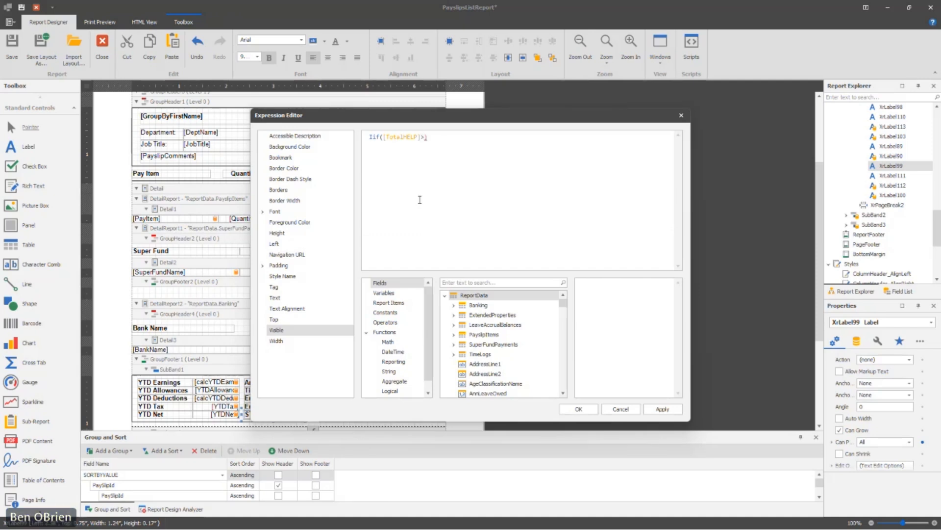
pyautogui.write('<>')
pyautogui.write('0,1')
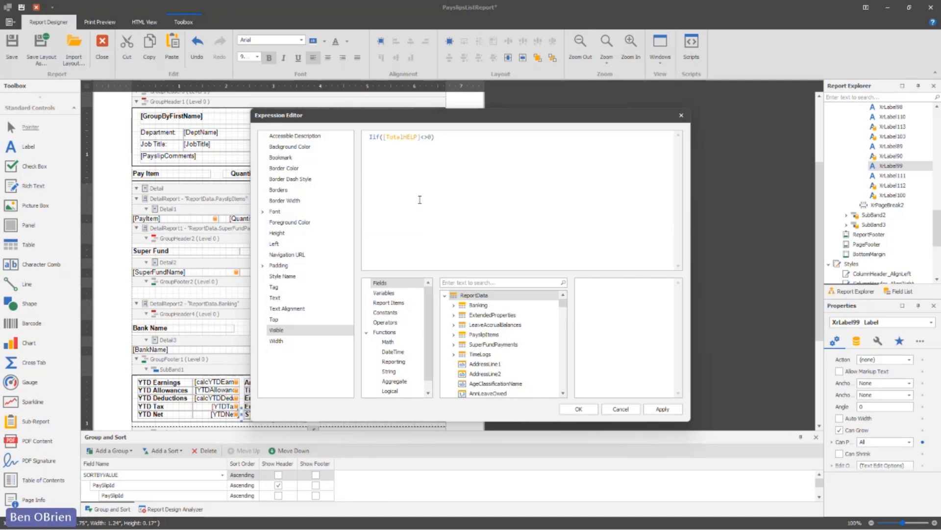
pyautogui.write(',0')
# - Copy the whole Visible expression and accept it for the STSL label
pyautogui.moveTo(450, 138); pyautogui.dragTo(367, 139)
pyautogui.hotkey('ctrl', 'c')
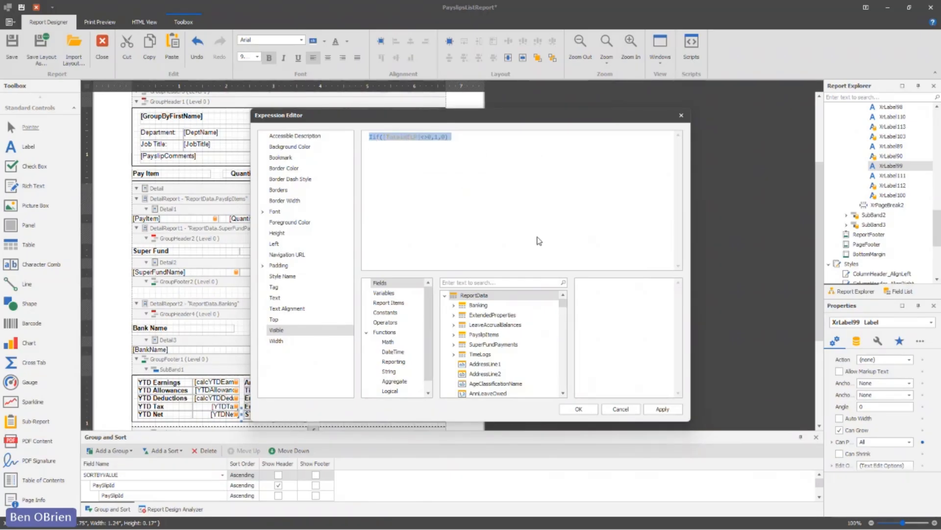
pyautogui.click(579, 409)
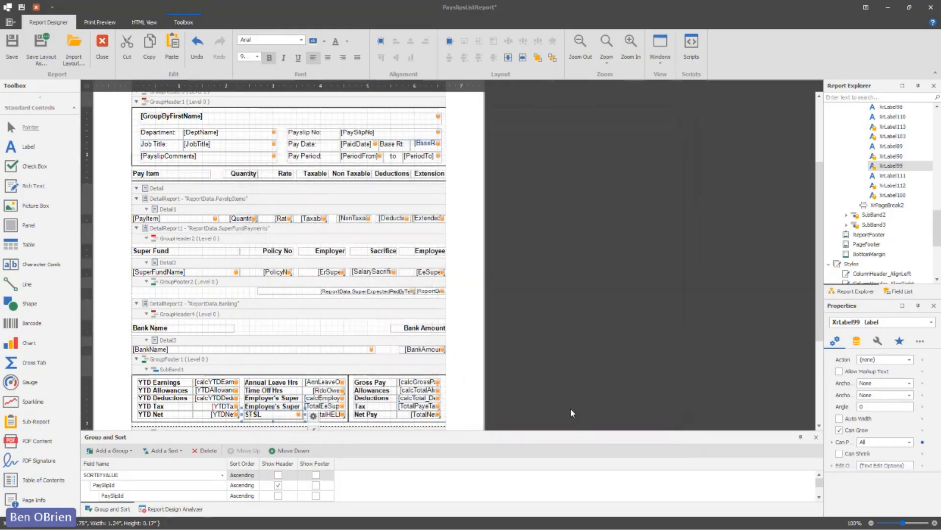
# - Paste Iif([TotalHELP]<>0,1,0) as the Visible expression of the TotalHELP value label beside STSL and accept it
pyautogui.click(340, 412)
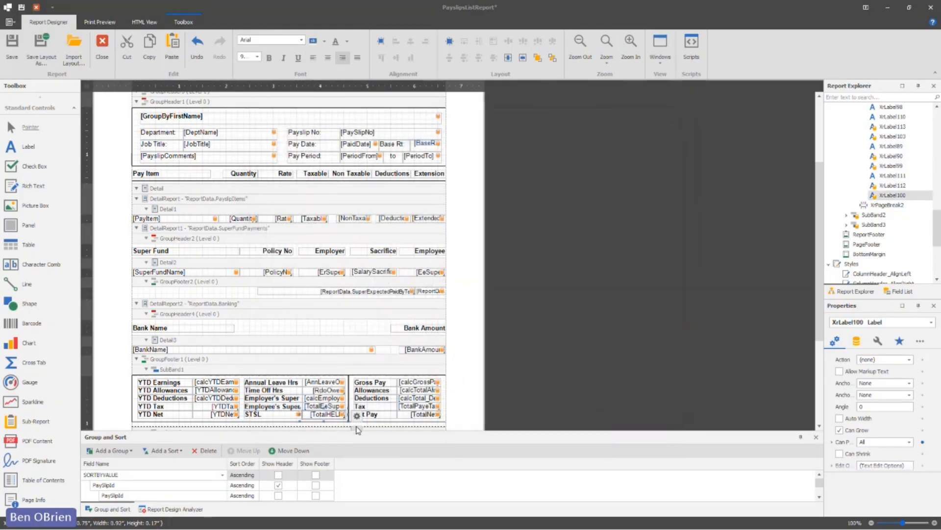
pyautogui.click(357, 415)
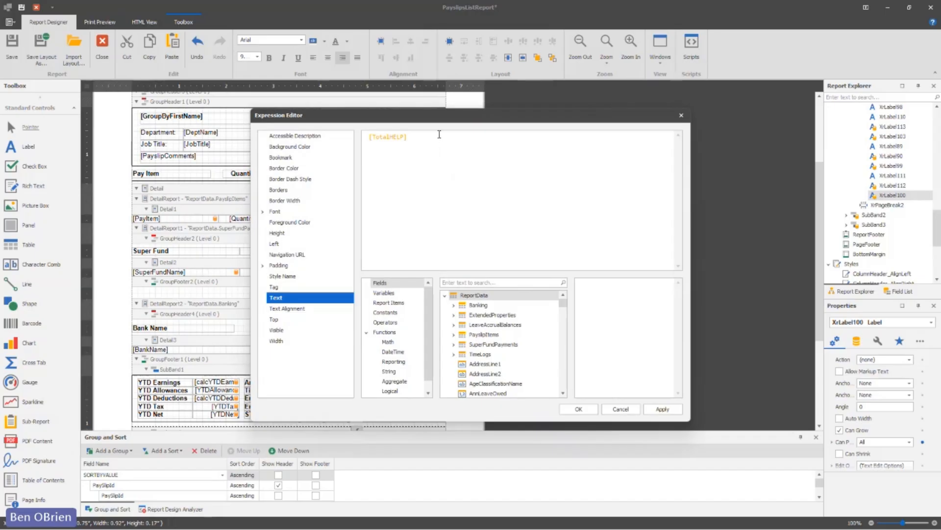
pyautogui.click(281, 330)
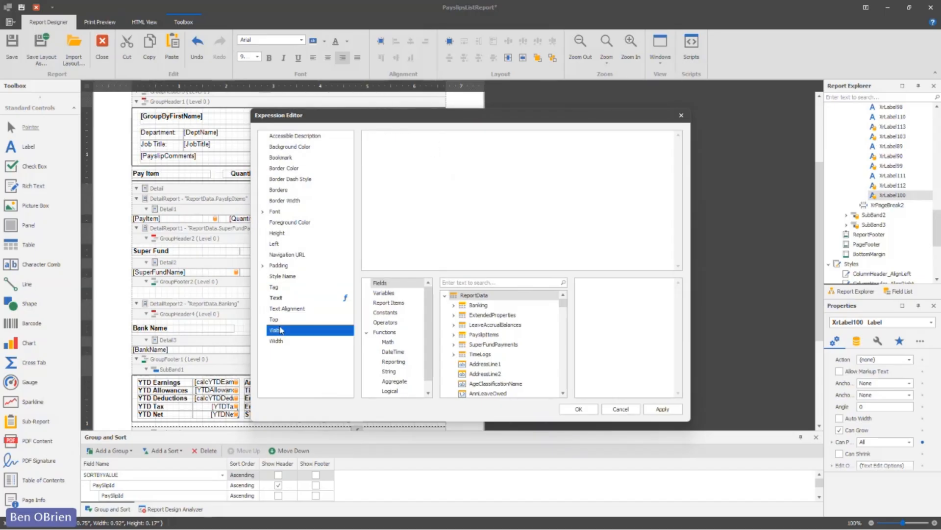
pyautogui.click(420, 186)
pyautogui.hotkey('ctrl', 'v')
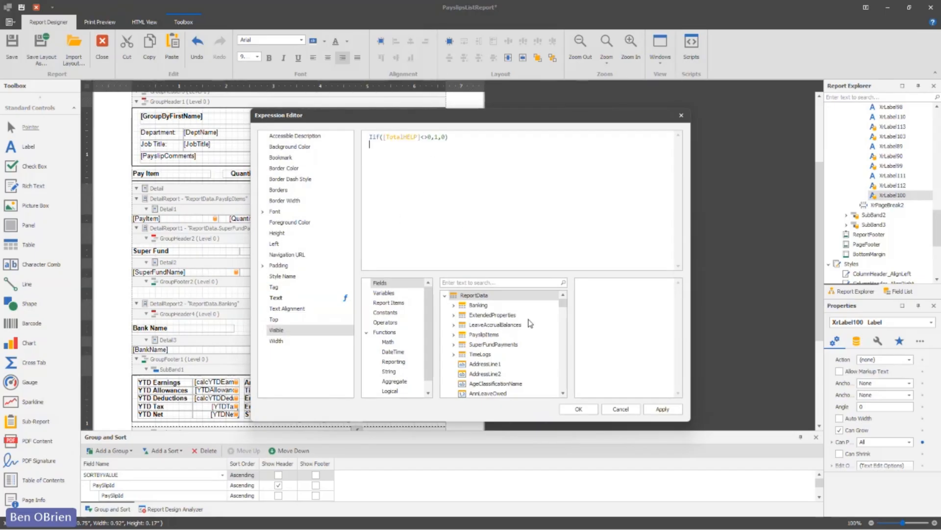
pyautogui.click(578, 408)
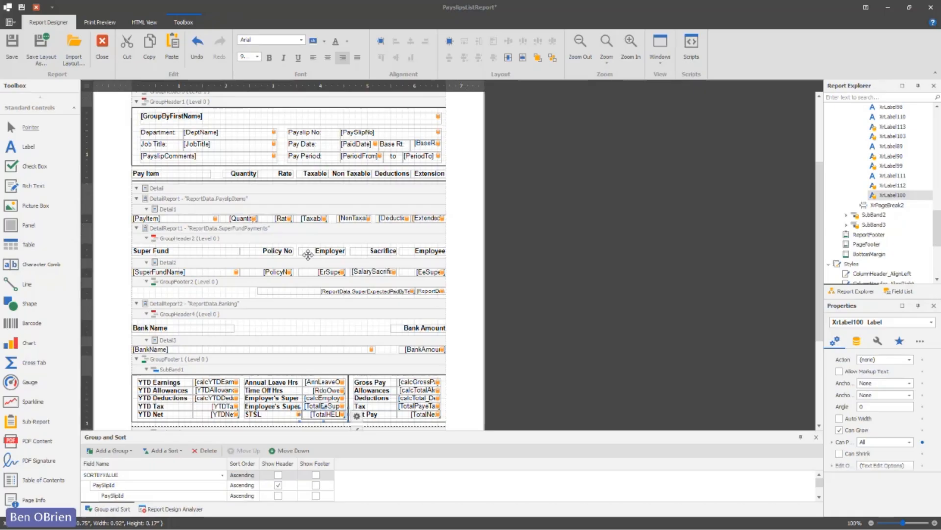
# - Switch from the payslip layout to the Sales Invoice Red report designer window
pyautogui.hotkey('alt', 'Tab')
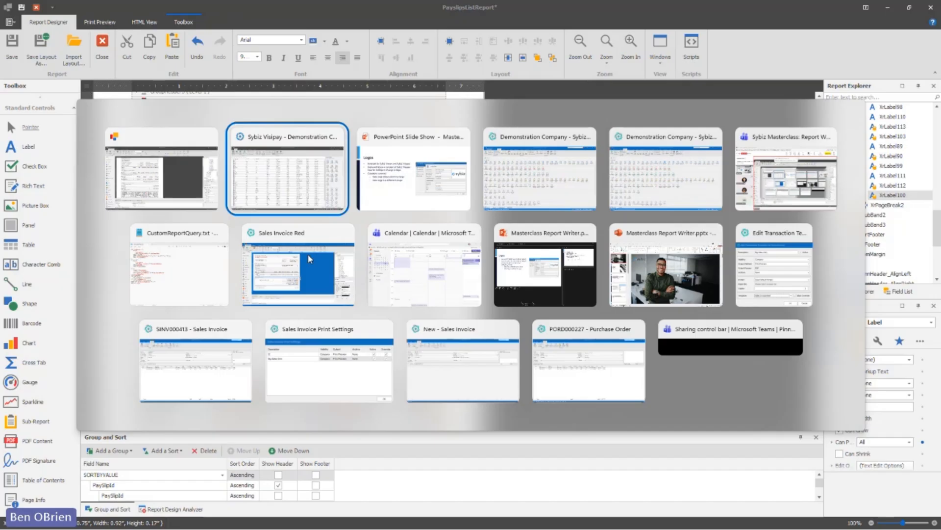
pyautogui.press('Tab')
pyautogui.press('Tab')
pyautogui.press('Tab')
pyautogui.press('Tab')
pyautogui.press('Tab')
pyautogui.press('Tab')
pyautogui.press('Tab')
pyautogui.press('Tab')
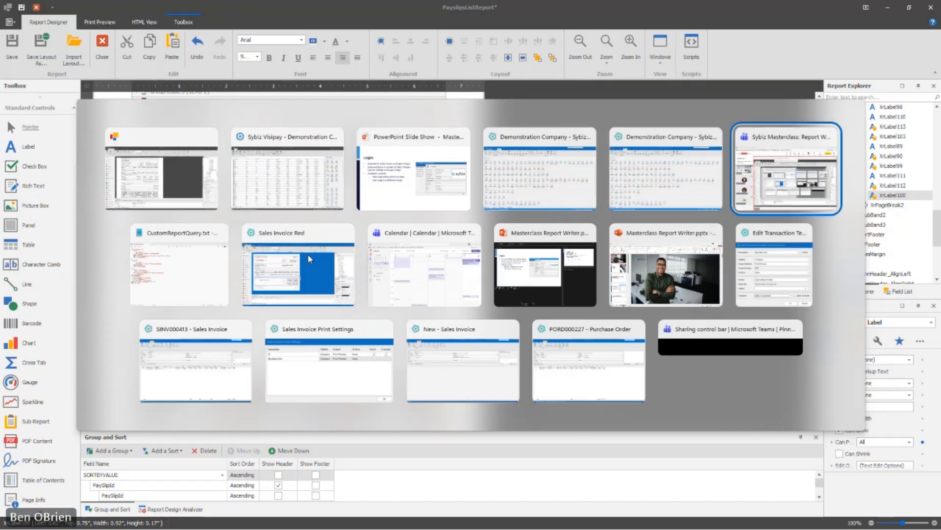
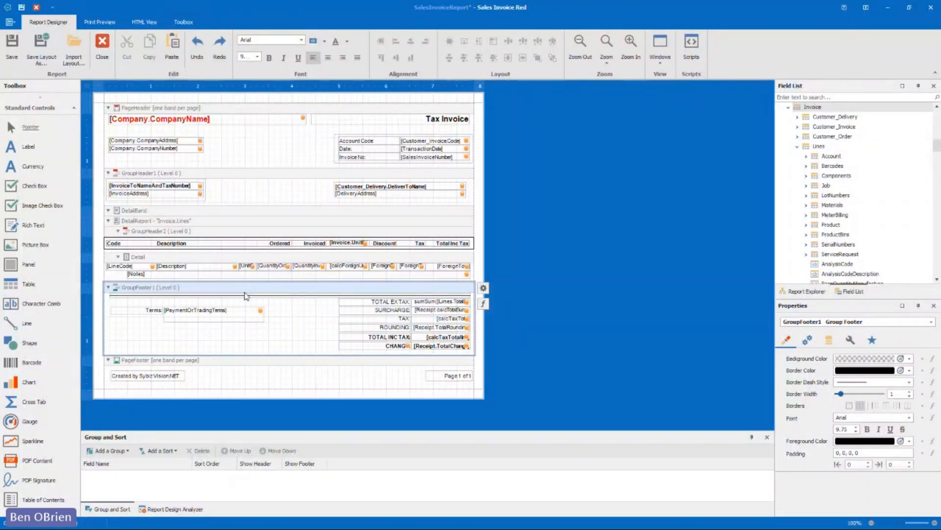
# - Insert a detail report bound to SerialNumbers inside the Invoice.Lines detail report
pyautogui.rightClick(235, 223)
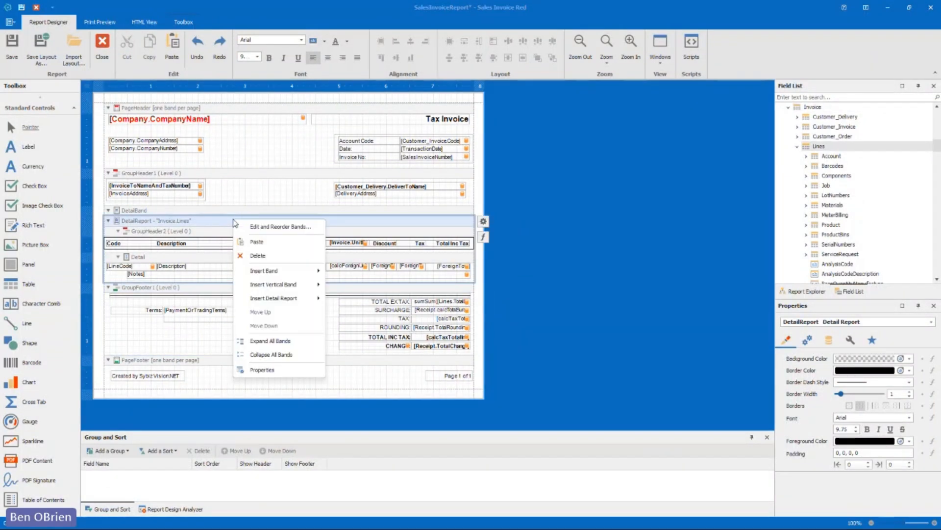
pyautogui.moveTo(271, 272)
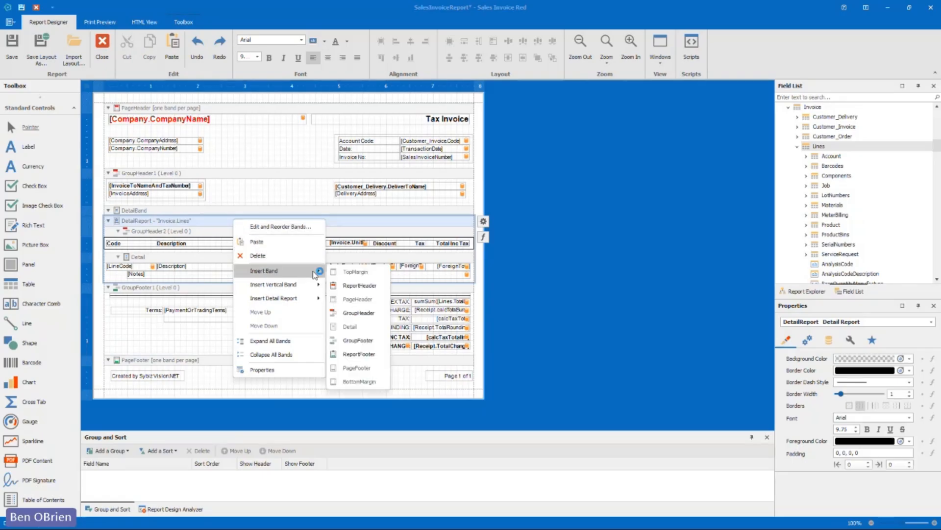
pyautogui.moveTo(270, 298)
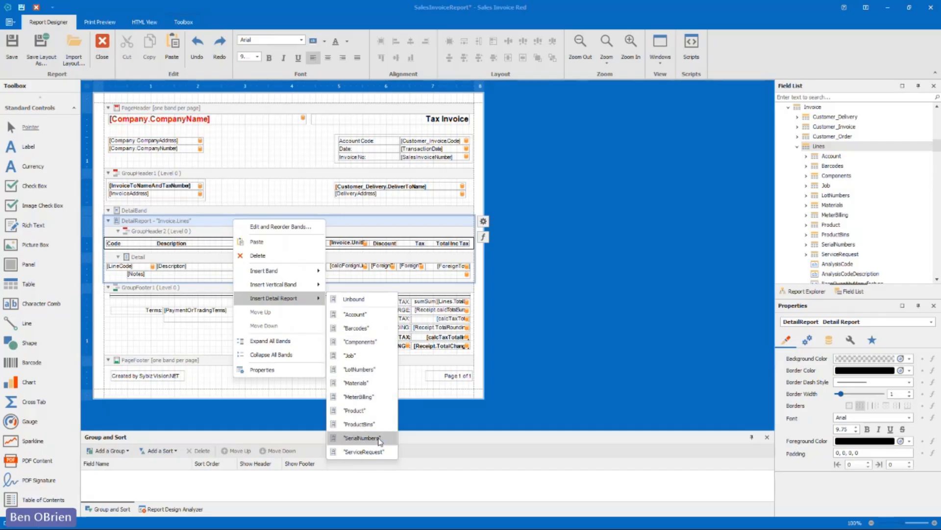
pyautogui.click(363, 438)
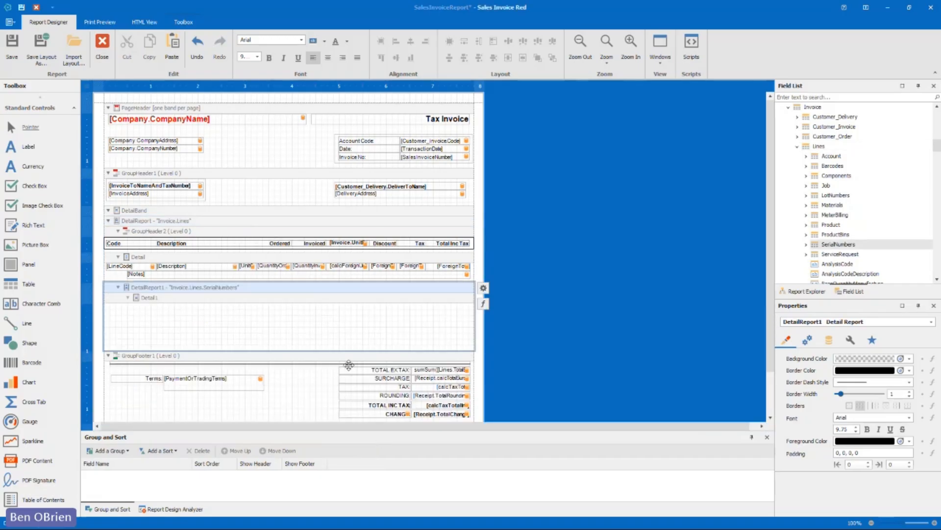
# - Insert a group header band in the SerialNumbers detail report and reduce the heights of its header and detail bands
pyautogui.click(318, 298)
pyautogui.rightClick(318, 299)
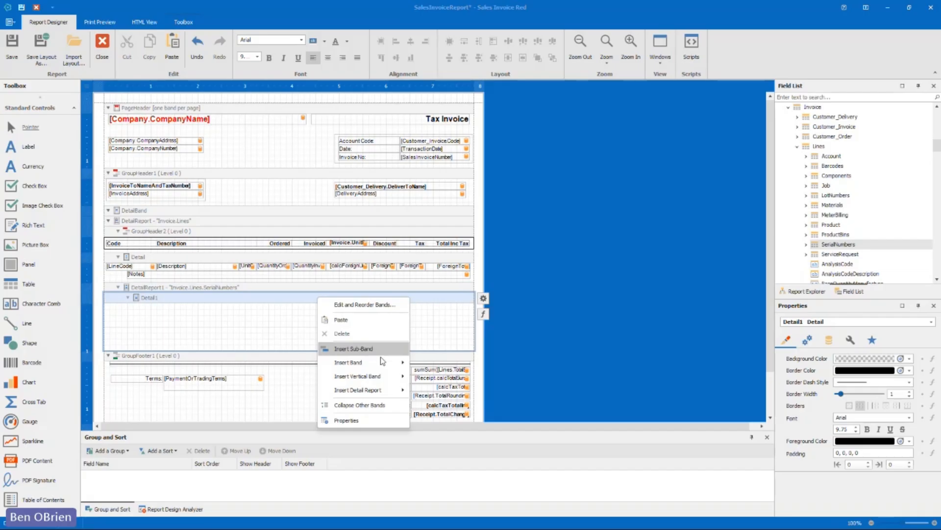
pyautogui.moveTo(385, 367)
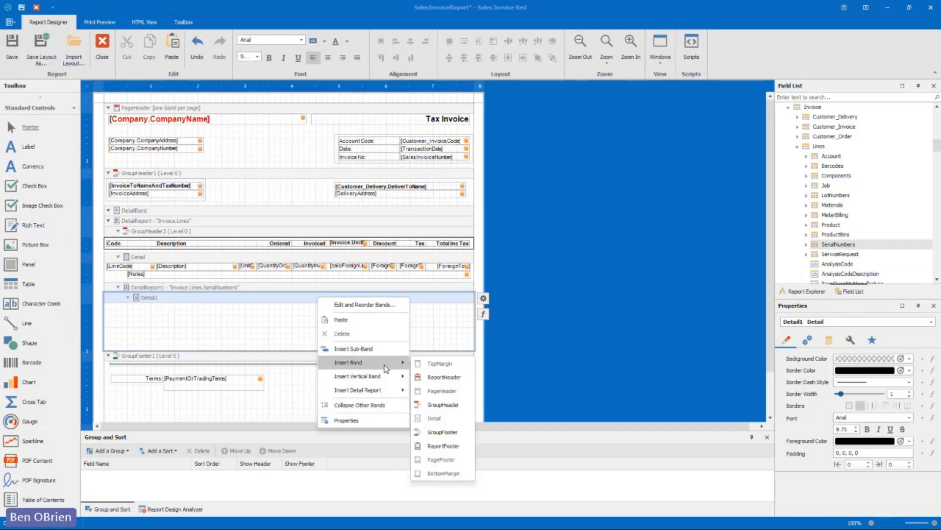
pyautogui.click(439, 405)
pyautogui.moveTo(296, 350); pyautogui.dragTo(303, 312)
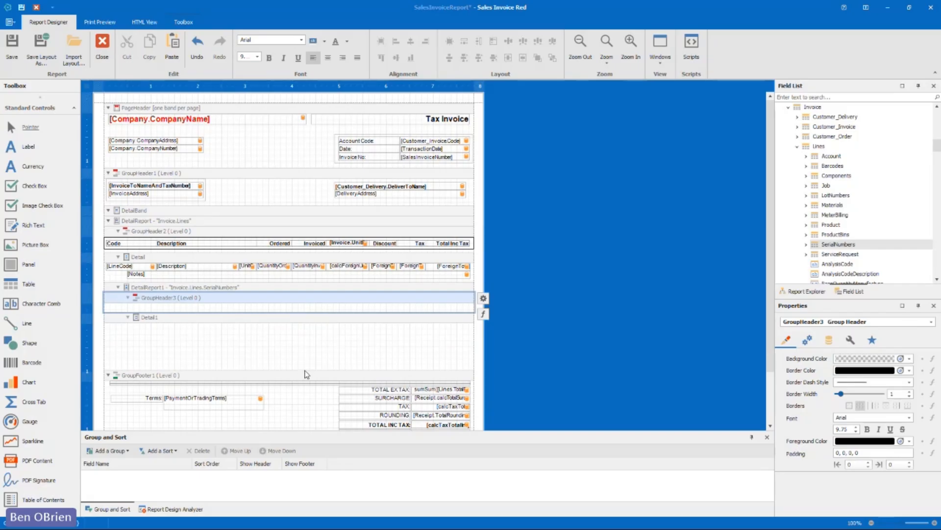
pyautogui.moveTo(306, 374); pyautogui.dragTo(314, 332)
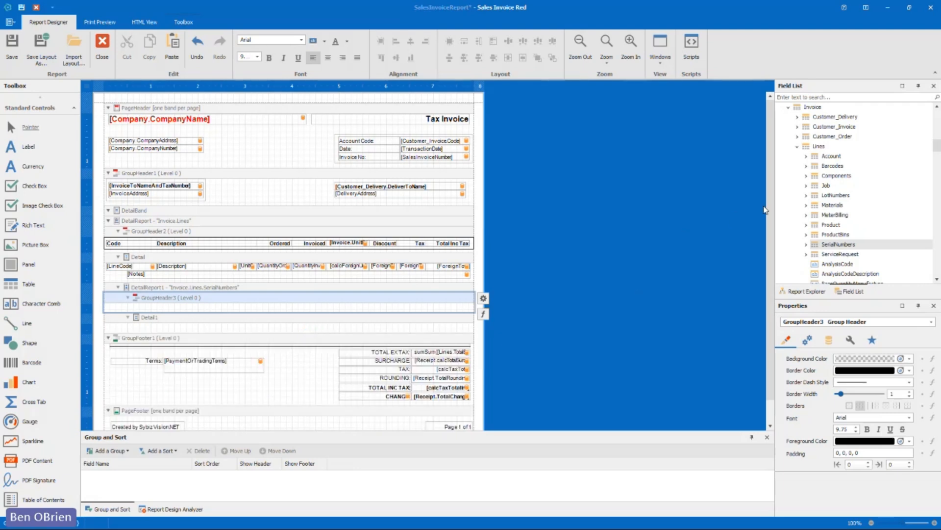
# - Add a label reading "Serial Numbers" to the new group header band of the SerialNumbers detail report
pyautogui.scroll(-10, 834, 238)
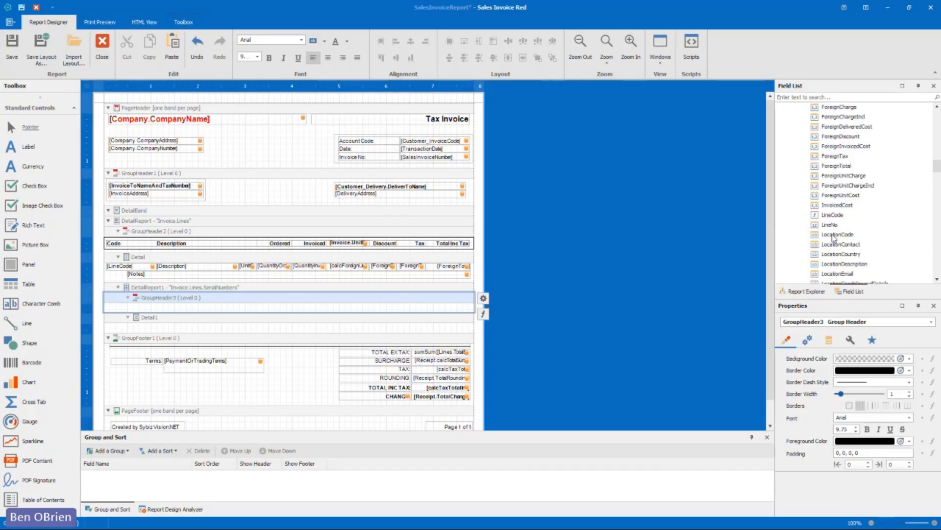
pyautogui.scroll(-10, 833, 239)
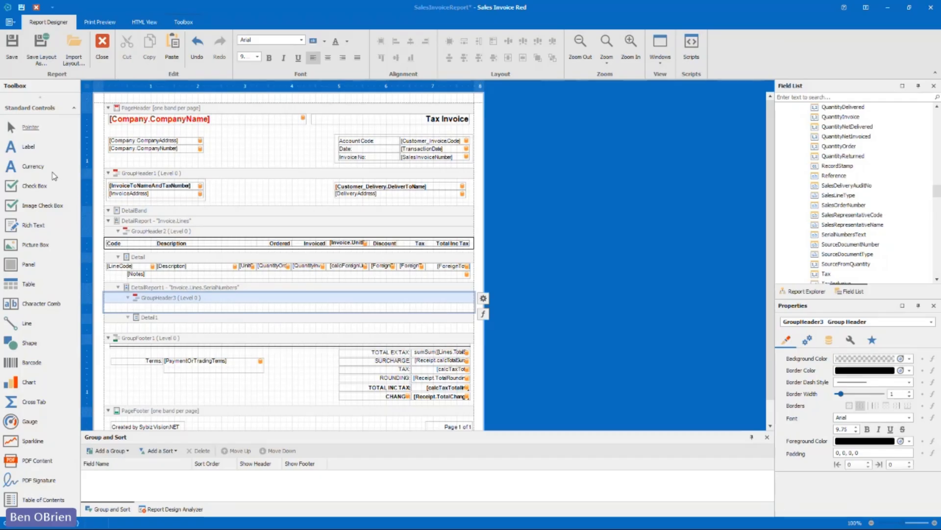
pyautogui.moveTo(29, 151); pyautogui.dragTo(141, 309)
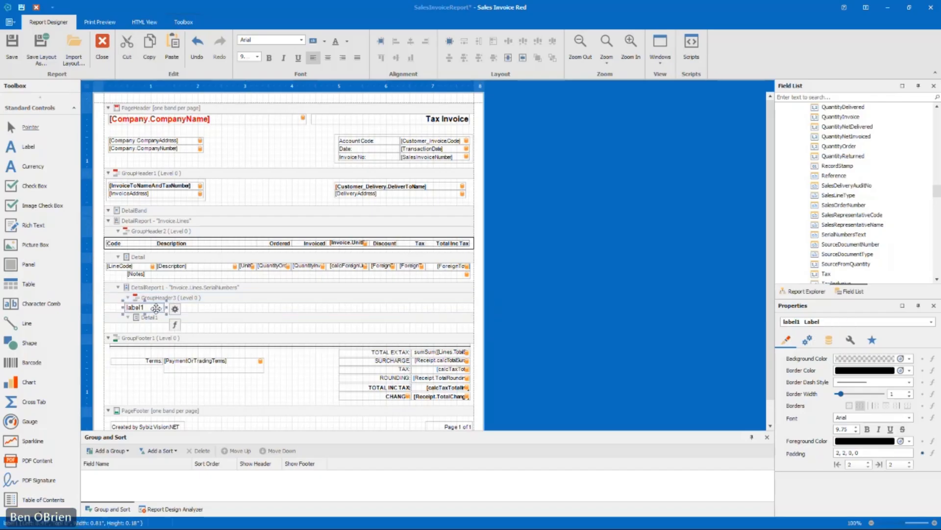
pyautogui.doubleClick(157, 307)
pyautogui.write('Ser')
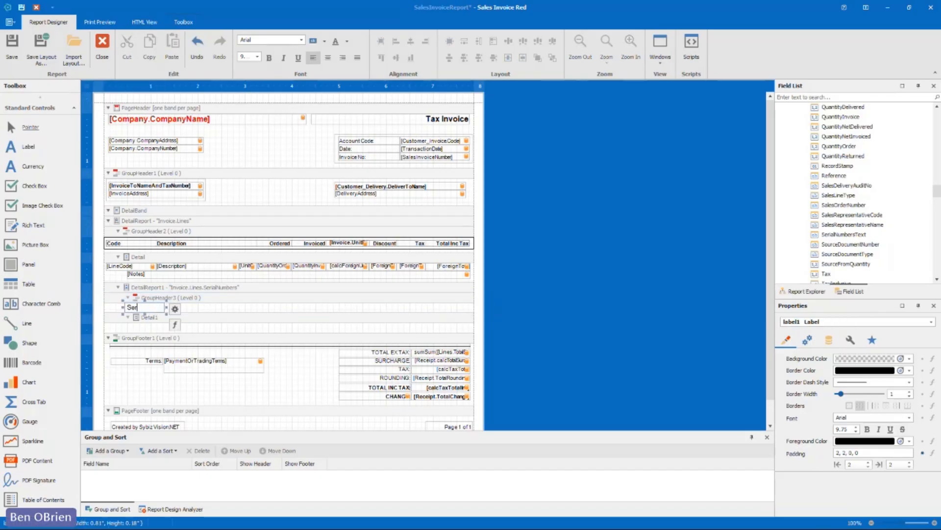
pyautogui.write('ial Numbers')
pyautogui.click(240, 305)
# - Widen the Serial Numbers label to about 1.43" and move it to the left margin of its group header band
pyautogui.click(158, 306)
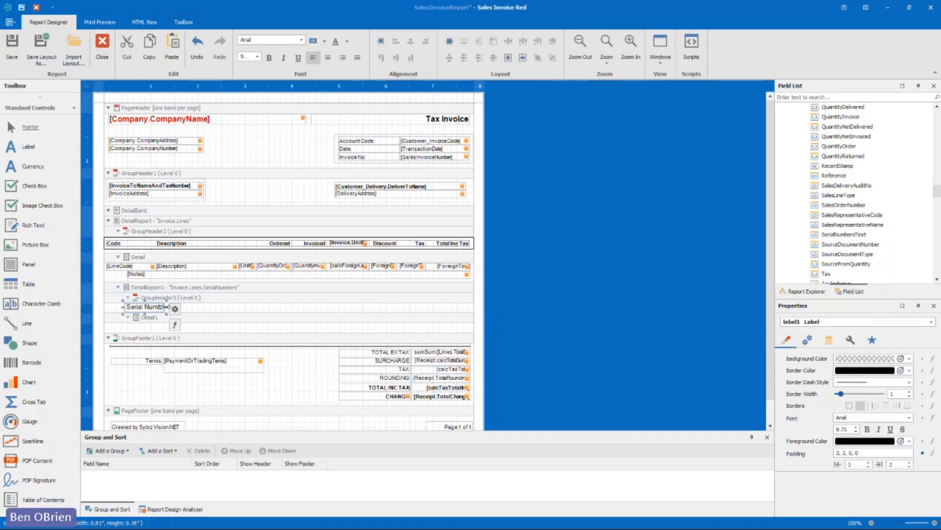
pyautogui.moveTo(167, 307)
pyautogui.mouseDown()
pyautogui.moveTo(195, 308)
pyautogui.moveTo(161, 309)
pyautogui.moveTo(167, 317)
pyautogui.mouseUp()
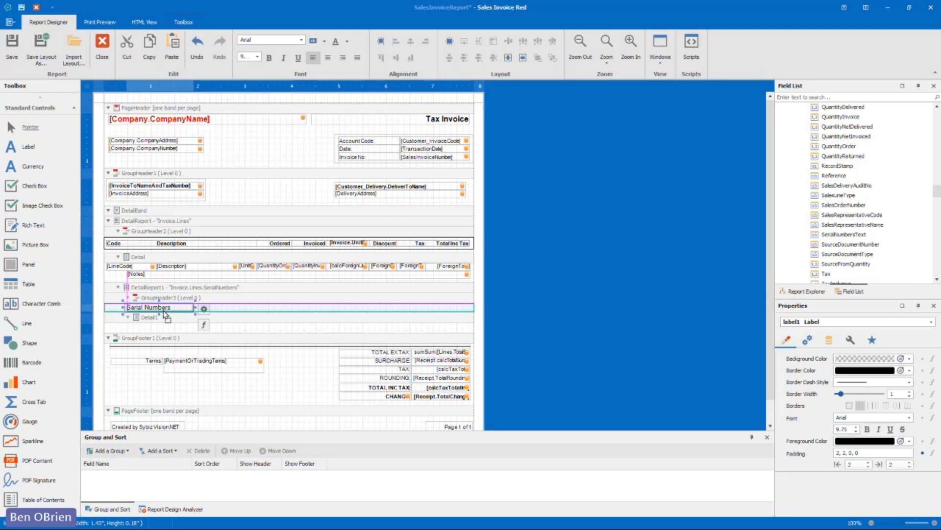
pyautogui.moveTo(165, 314); pyautogui.dragTo(166, 315)
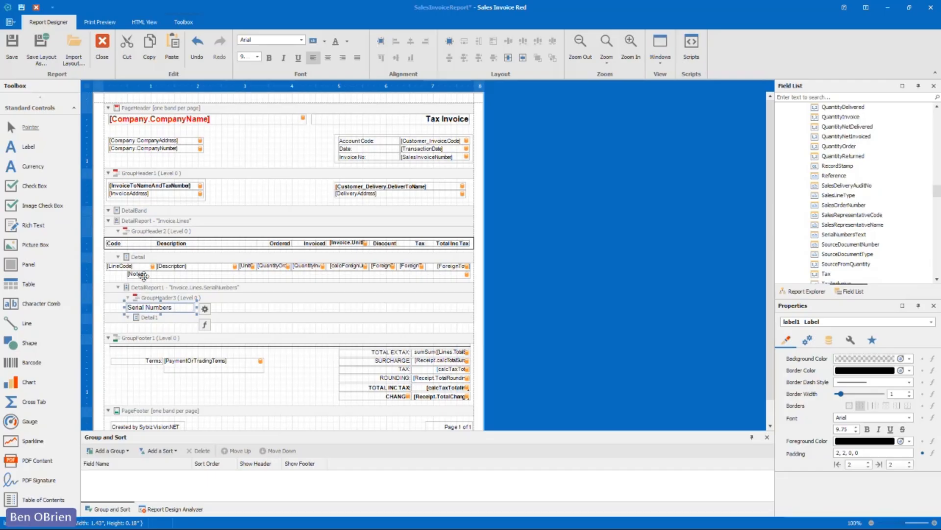
pyautogui.moveTo(155, 310); pyautogui.dragTo(119, 309)
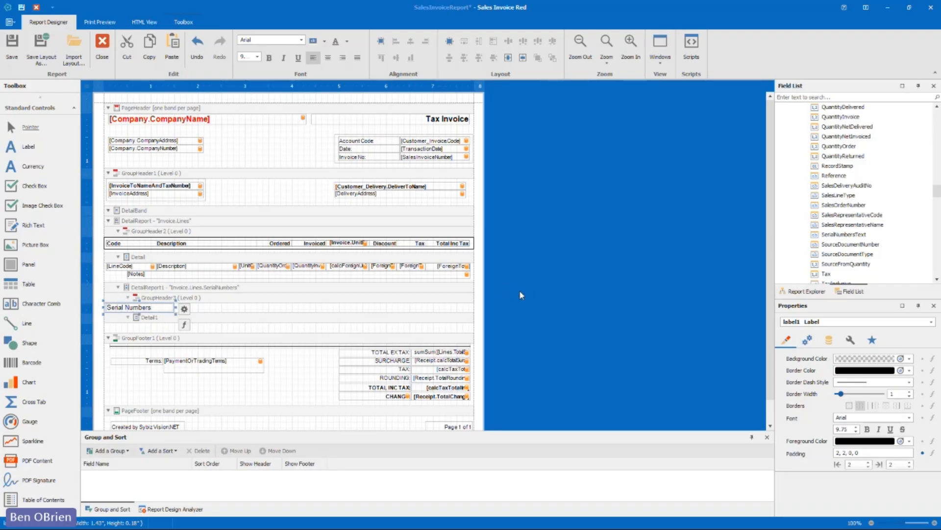
# - Place the SerialNumber field from Invoice.Lines.SerialNumbers in the Detail1 band, directly beneath the Serial Numbers label
pyautogui.scroll(3, 863, 196)
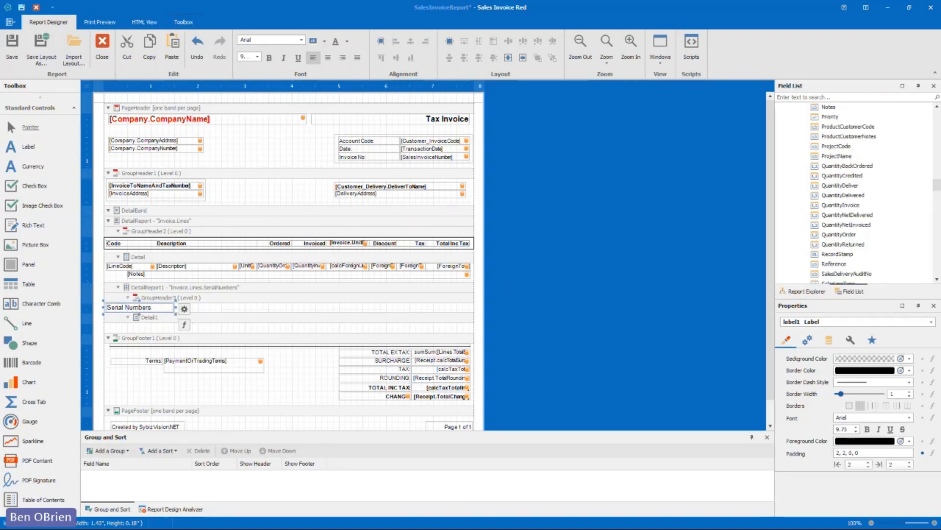
pyautogui.moveTo(938, 189); pyautogui.dragTo(940, 150)
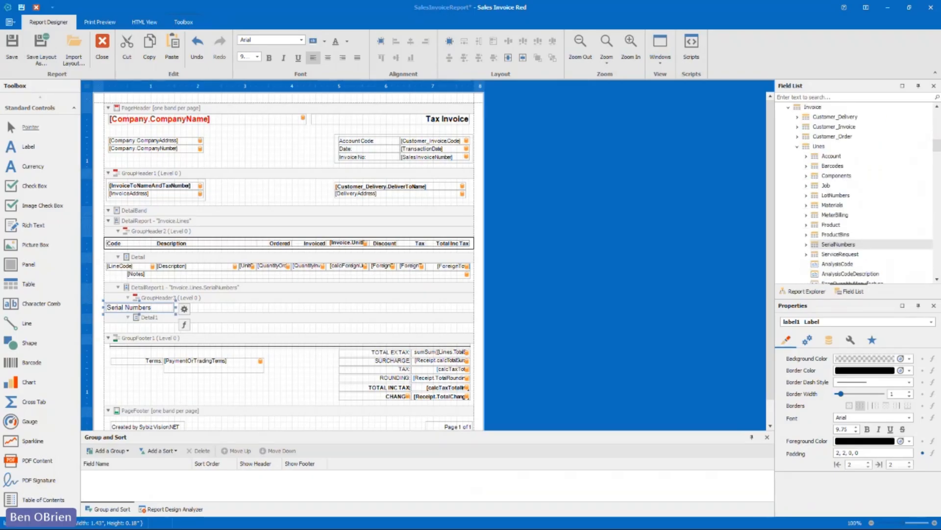
pyautogui.click(807, 245)
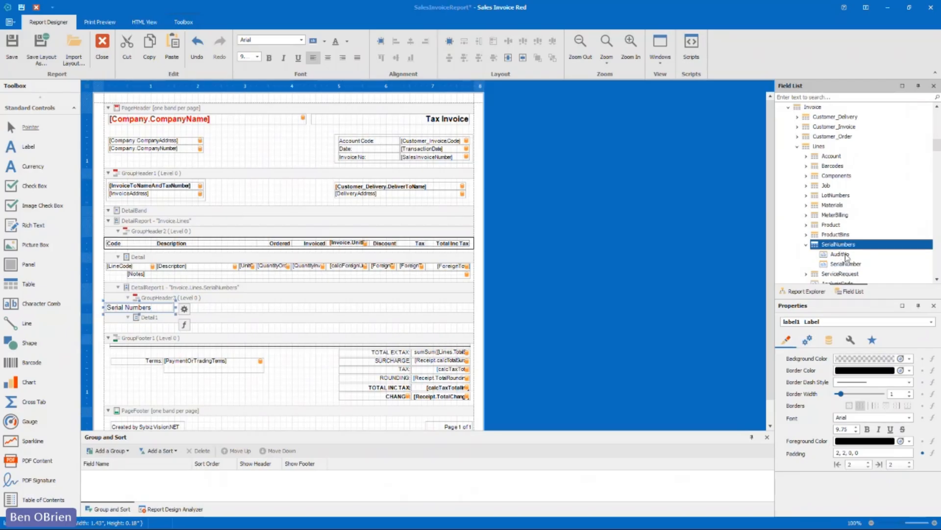
pyautogui.moveTo(847, 266); pyautogui.dragTo(177, 327)
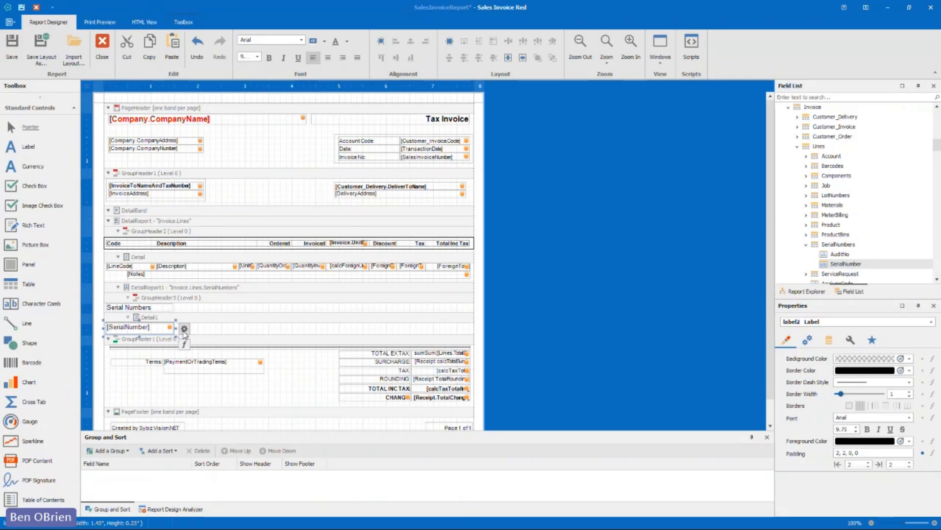
# - Enable Auto Width and Can Shrink for the SerialNumber field label in the Detail1 band
pyautogui.click(184, 329)
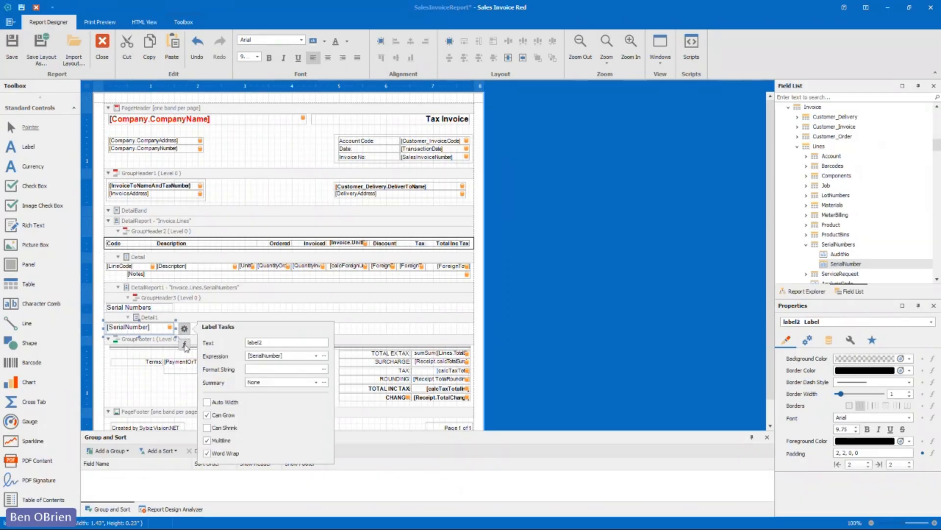
pyautogui.click(227, 405)
pyautogui.click(208, 402)
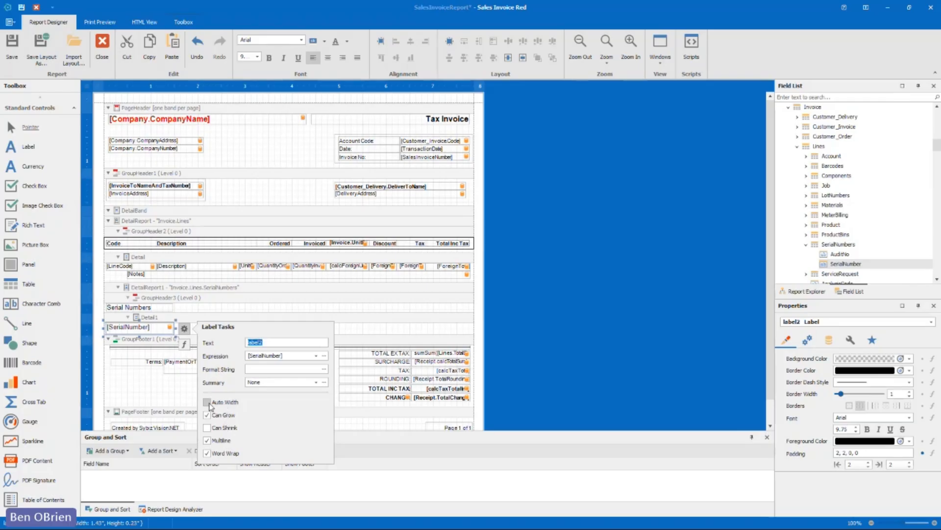
pyautogui.click(207, 427)
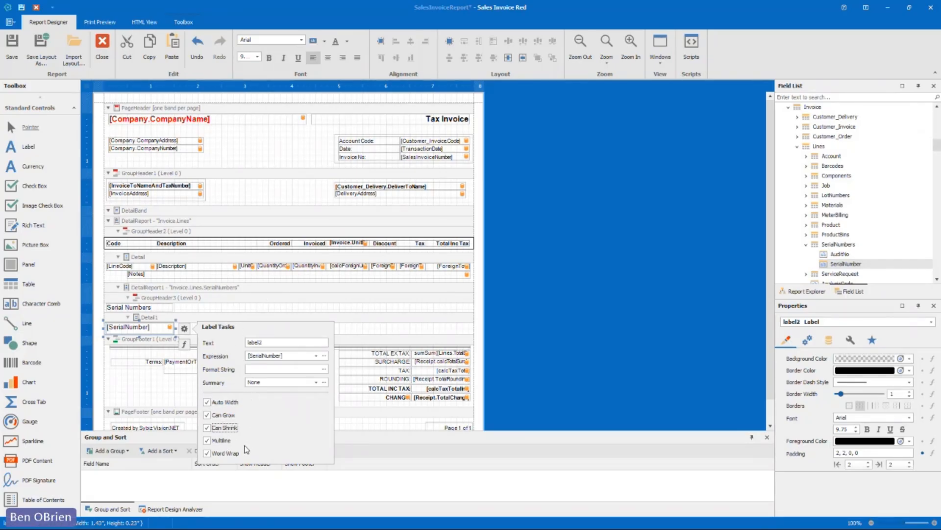
pyautogui.click(302, 311)
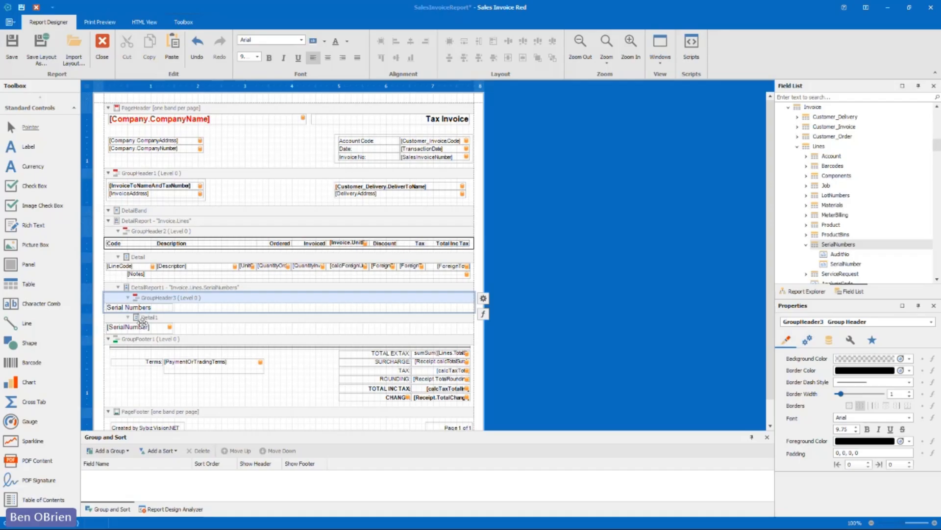
# - Set the Visible expression of the Serial Numbers header label to IIf([SerialNumber]>0,1,0), copy the expression and accept it
pyautogui.click(156, 305)
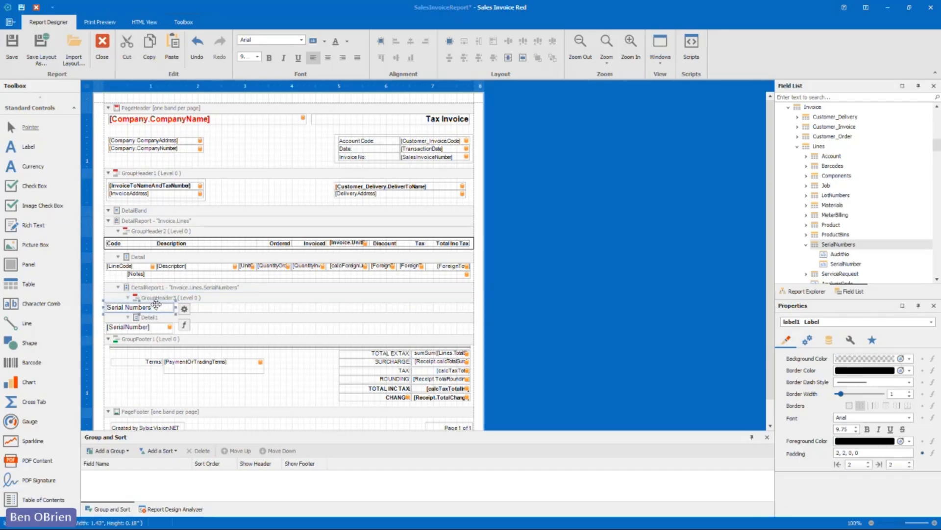
pyautogui.click(183, 325)
pyautogui.click(274, 330)
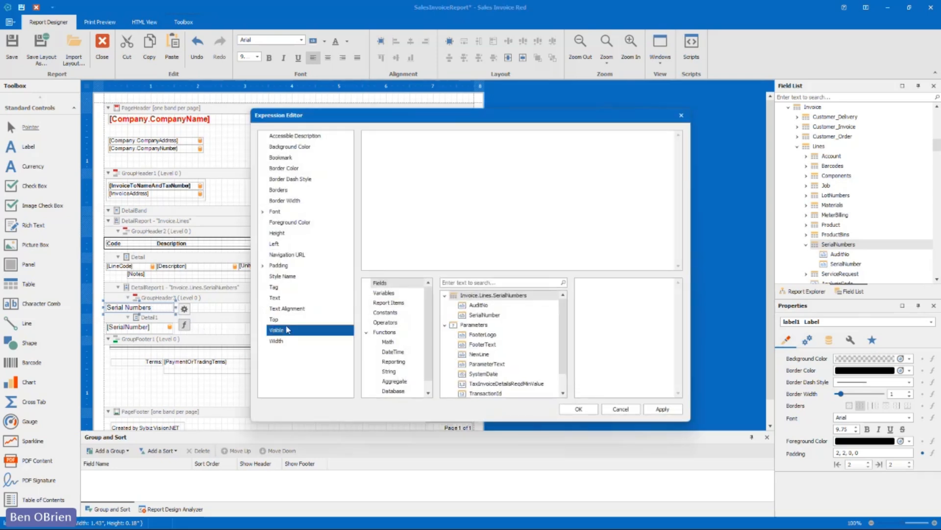
pyautogui.click(374, 241)
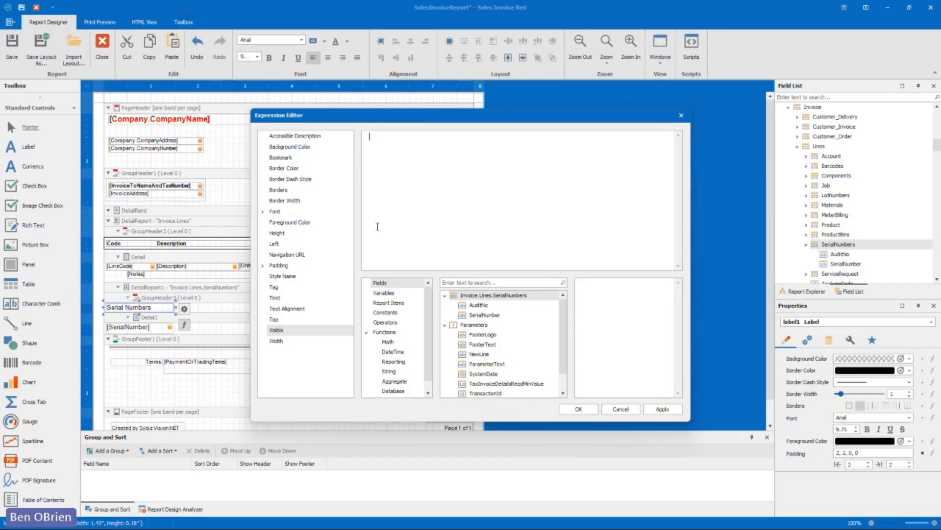
pyautogui.write('Iif(')
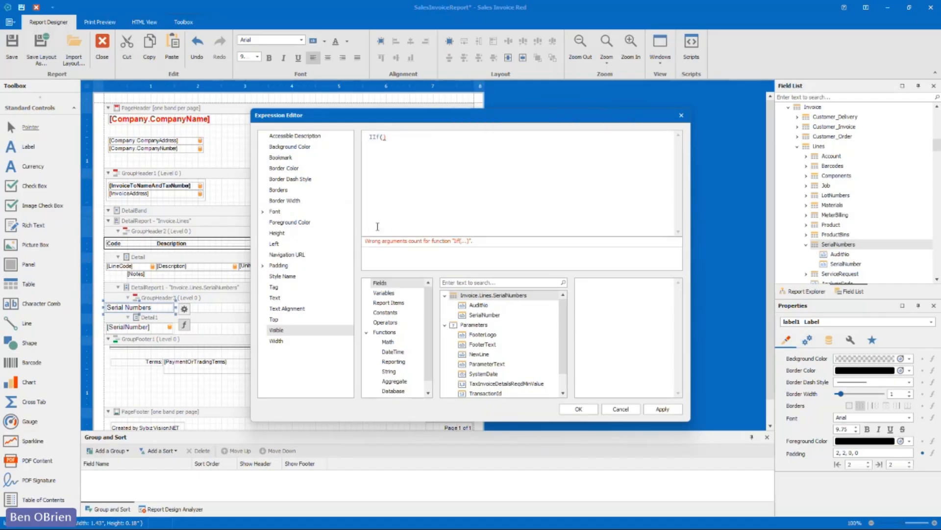
pyautogui.write('Seri')
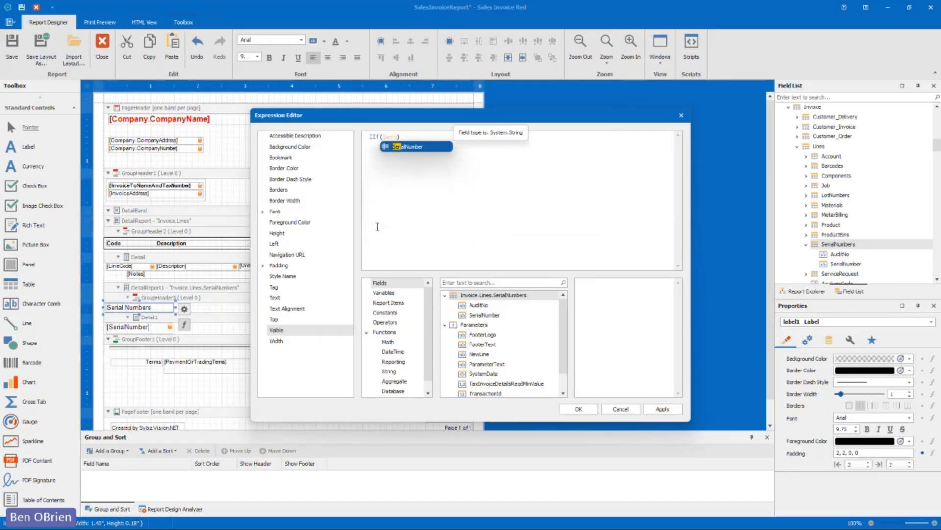
pyautogui.press('Escape')
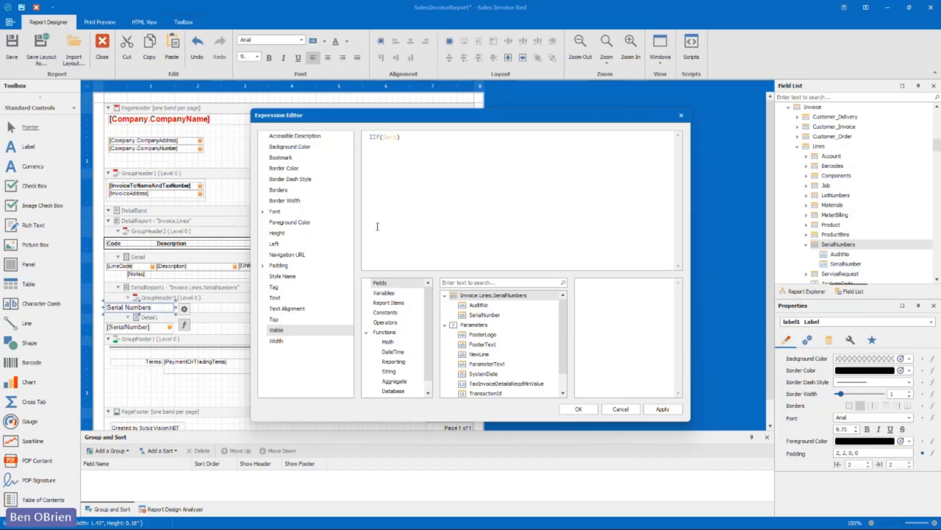
pyautogui.hotkey('ctrl', 'space')
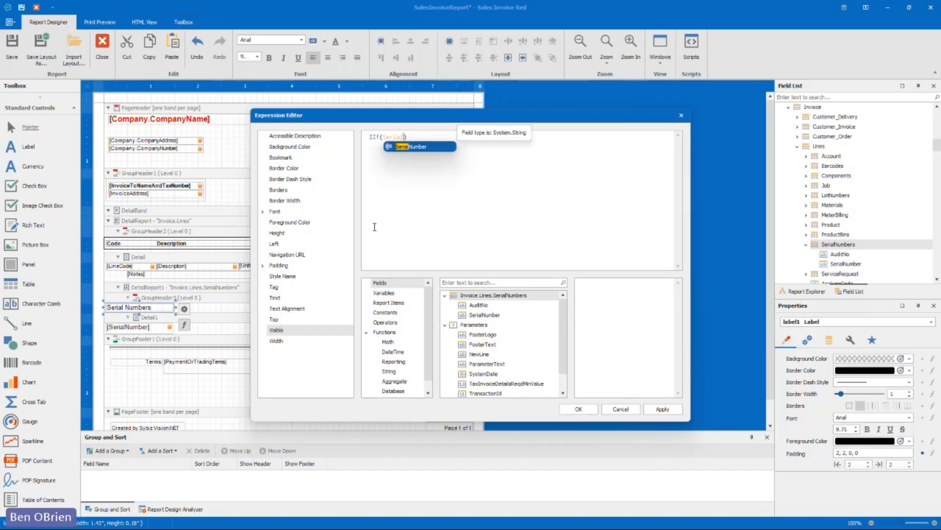
pyautogui.doubleClick(426, 146)
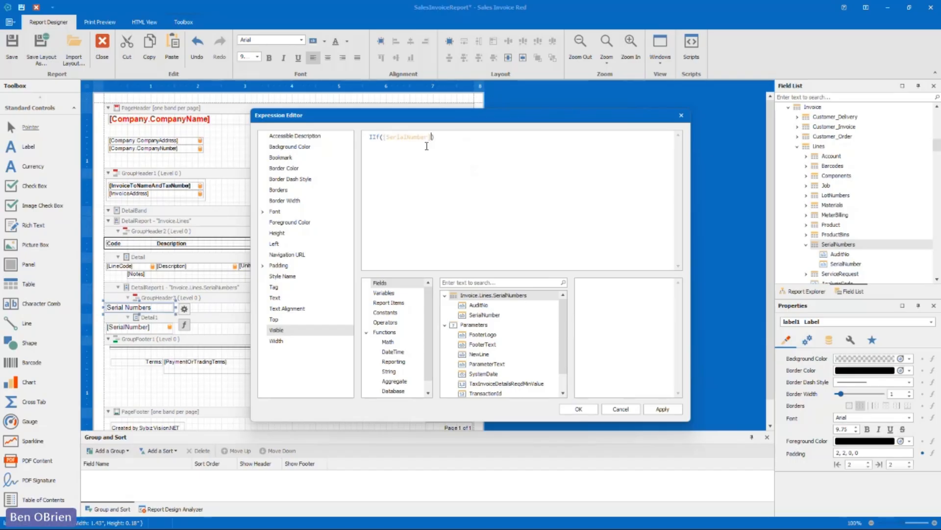
pyautogui.write('>0,1,0')
pyautogui.moveTo(466, 138); pyautogui.dragTo(365, 147)
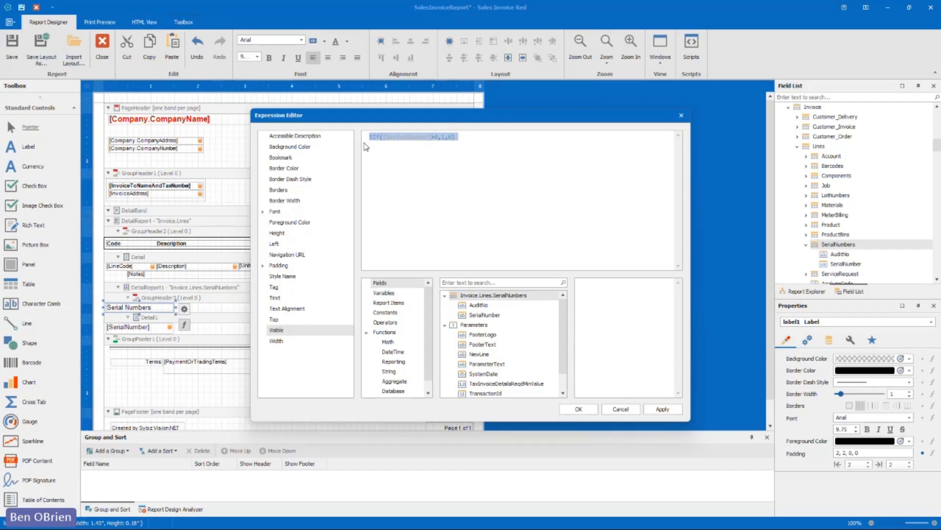
pyautogui.click(580, 409)
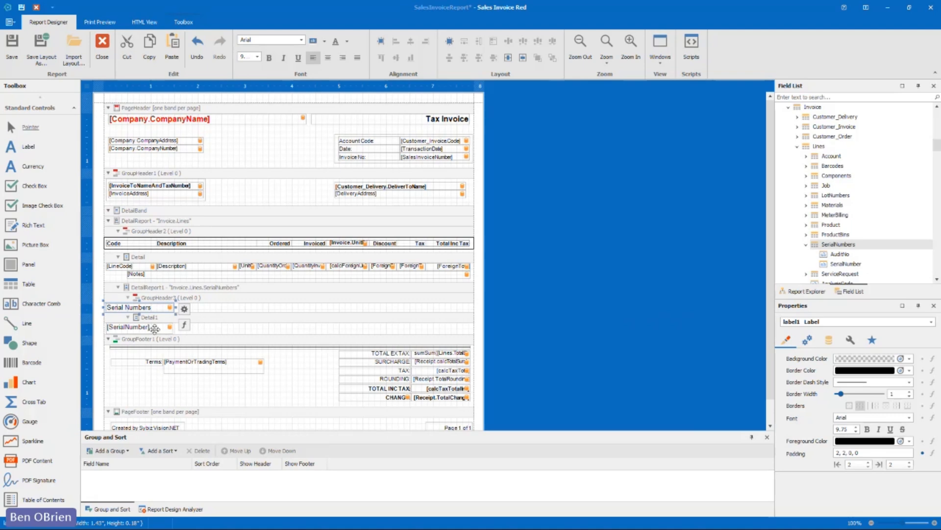
pyautogui.click(154, 327)
pyautogui.click(184, 328)
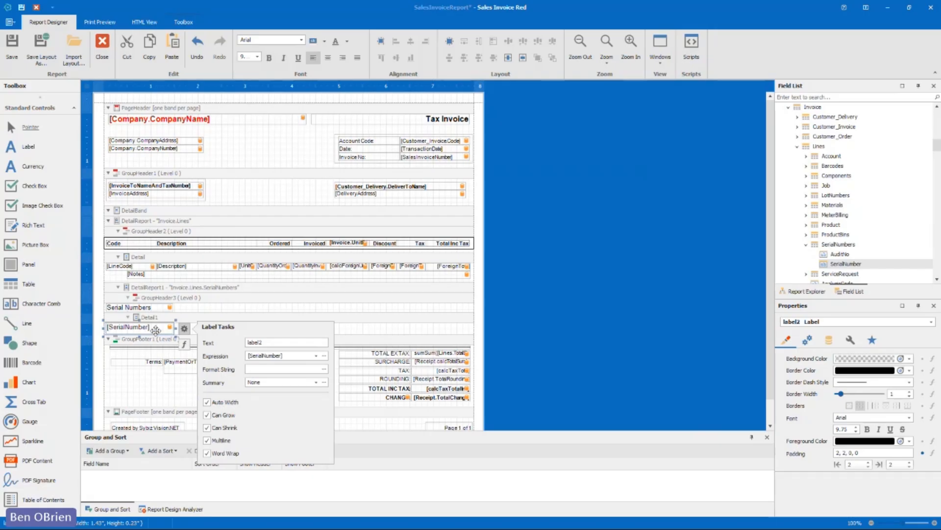
pyautogui.click(203, 317)
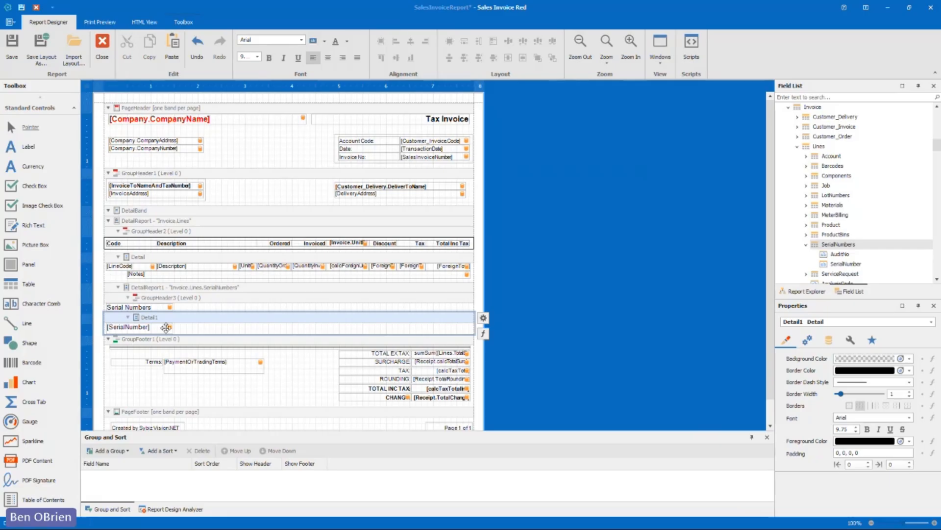
# - Paste the copied IIf([SerialNumber]>0,1,0) as the Visible expression of the SerialNumber field label in Detail1 and accept it
pyautogui.click(166, 327)
pyautogui.click(184, 344)
pyautogui.click(273, 332)
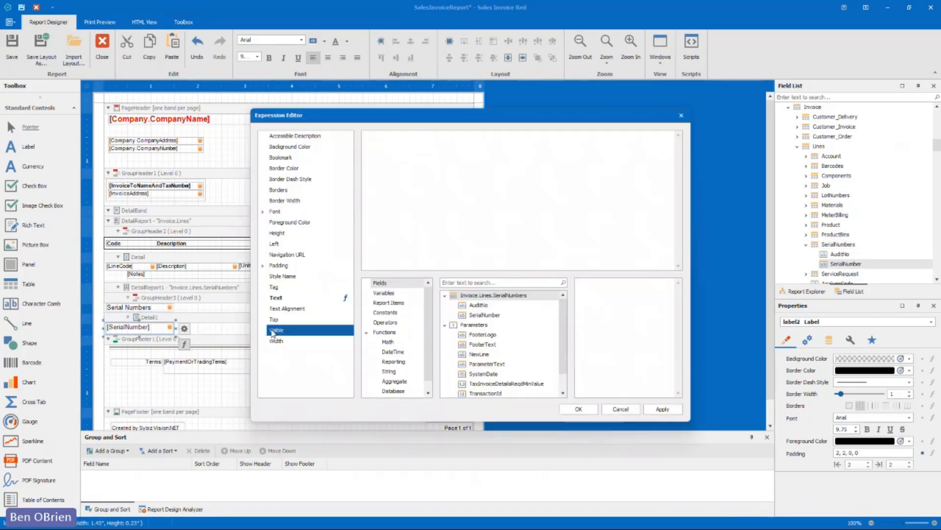
pyautogui.rightClick(439, 199)
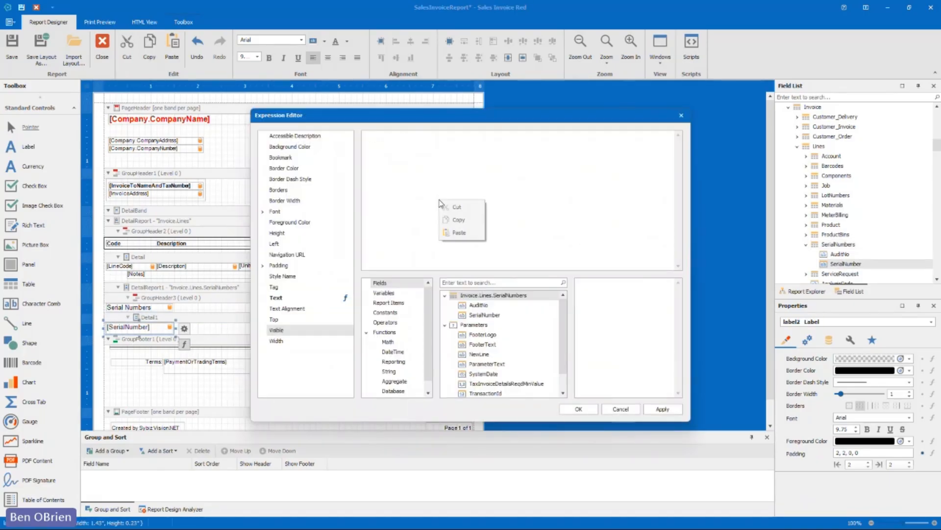
pyautogui.click(453, 235)
pyautogui.click(577, 409)
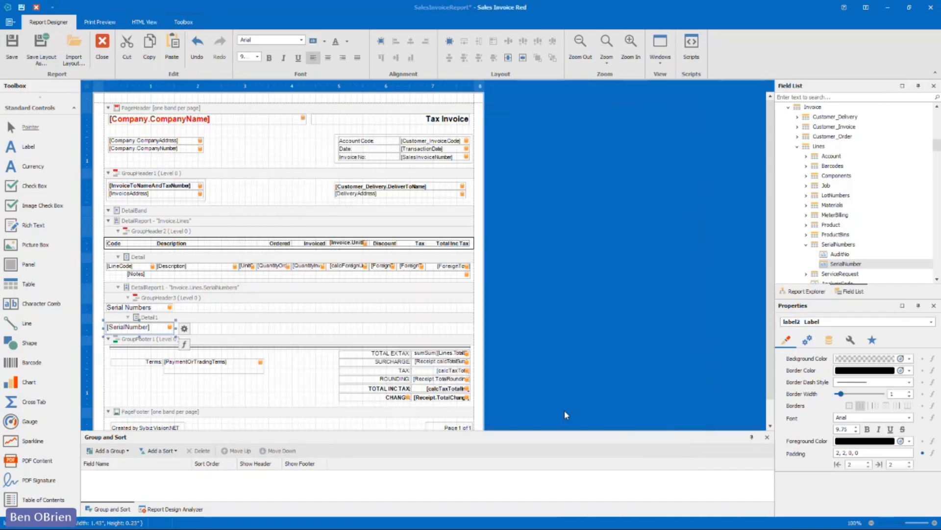
# - Save the Sales Invoice Red report, close the designer, and accept the Big Sales Only template and the Sales Invoice print settings
pyautogui.click(18, 47)
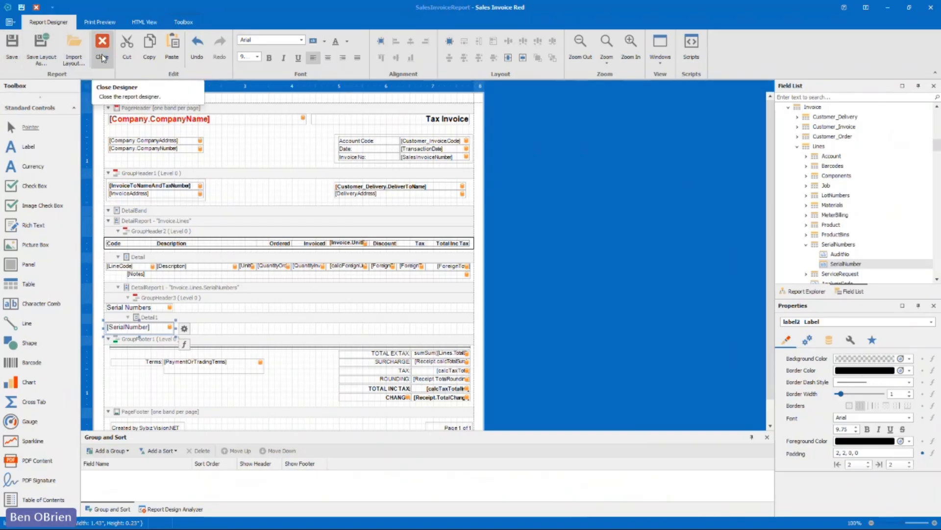
pyautogui.click(102, 54)
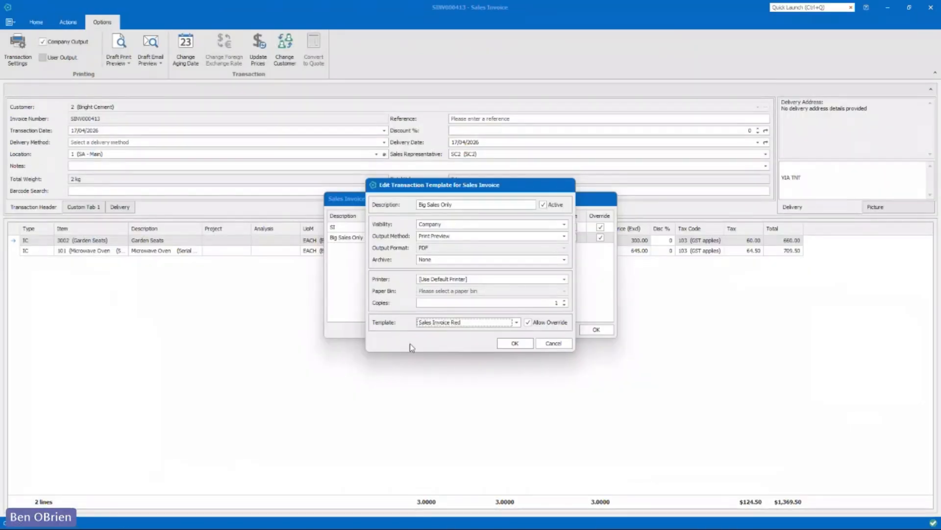
pyautogui.click(514, 342)
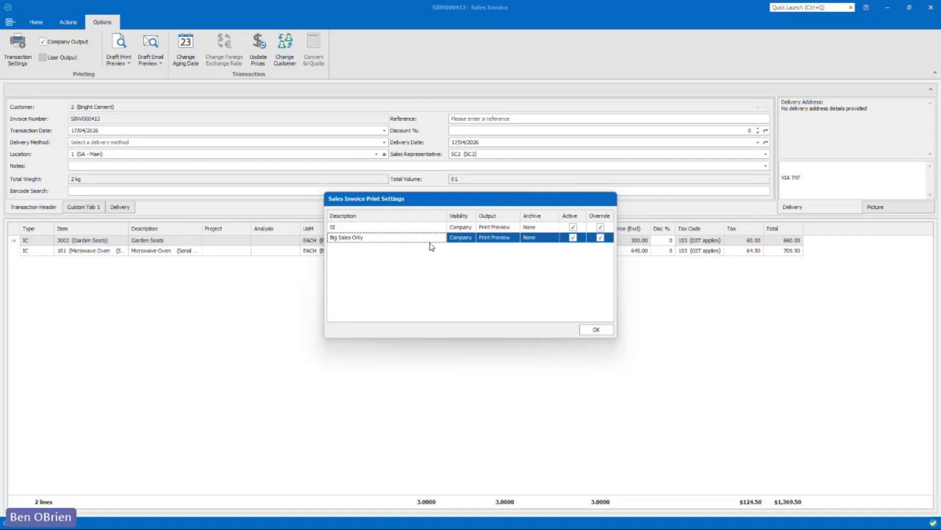
pyautogui.click(601, 329)
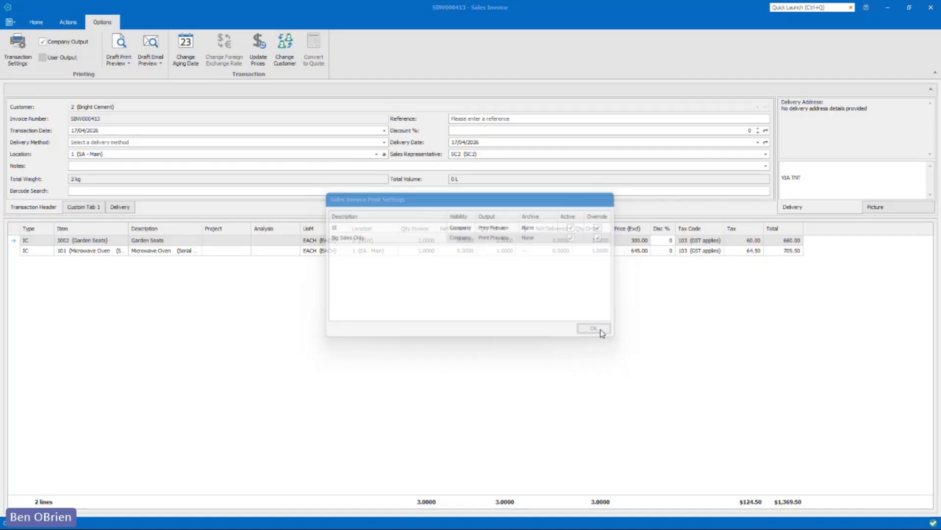
# - Set the Garden Seats line price to 50 and generate a draft print preview with the SI template
pyautogui.click(626, 240)
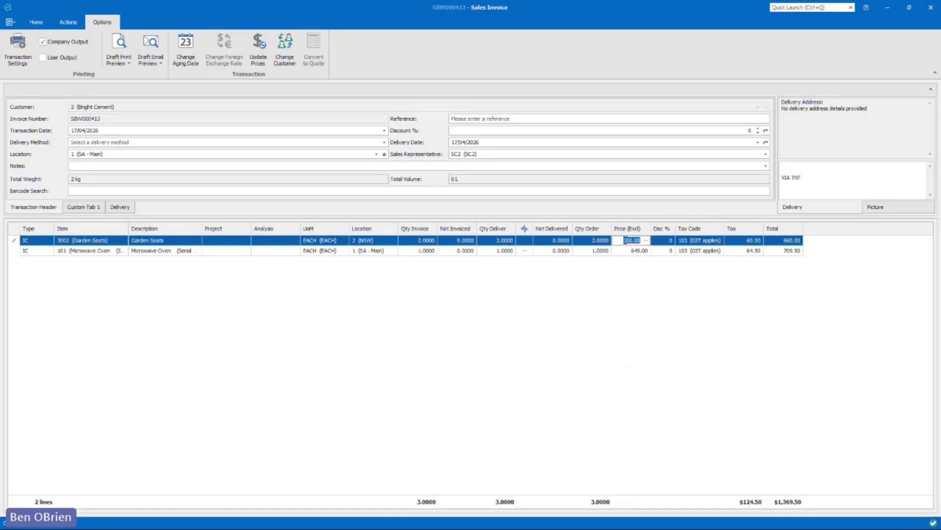
pyautogui.write('50')
pyautogui.press('Tab')
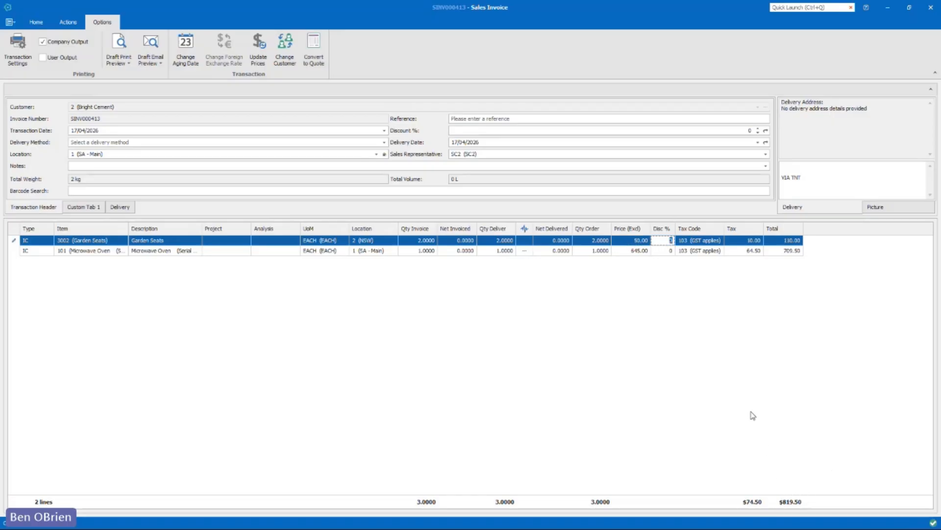
pyautogui.click(123, 63)
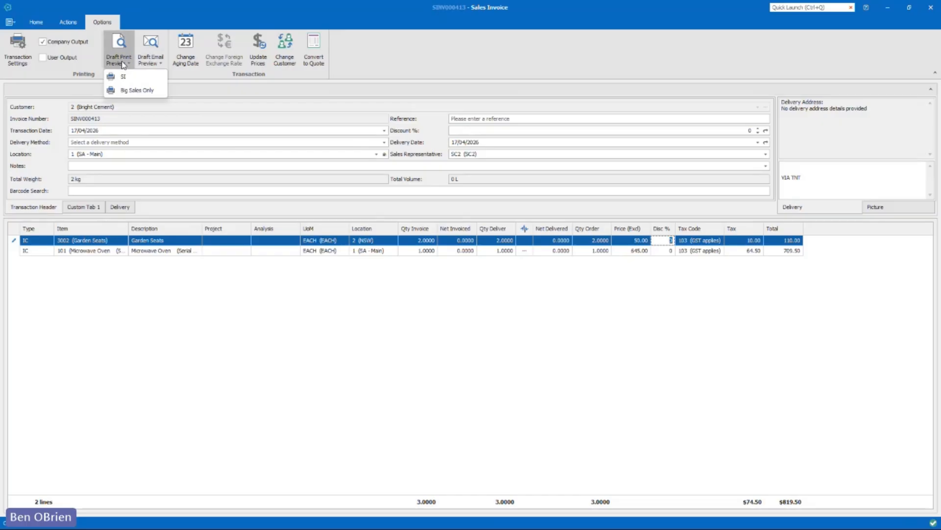
pyautogui.click(128, 77)
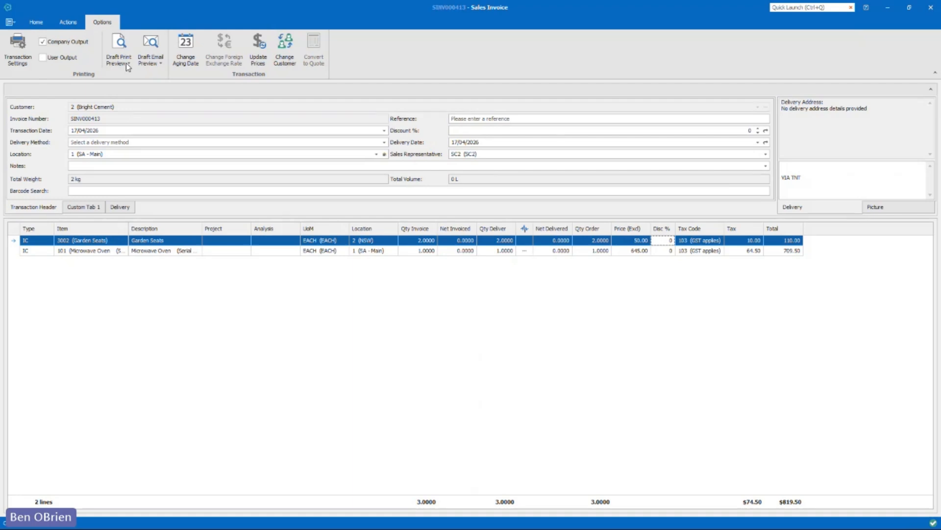
# - Switch to the Transaction Document preview, examine the draft SI invoice, and close the preview
pyautogui.hotkey('alt', 'Tab')
pyautogui.press('Tab')
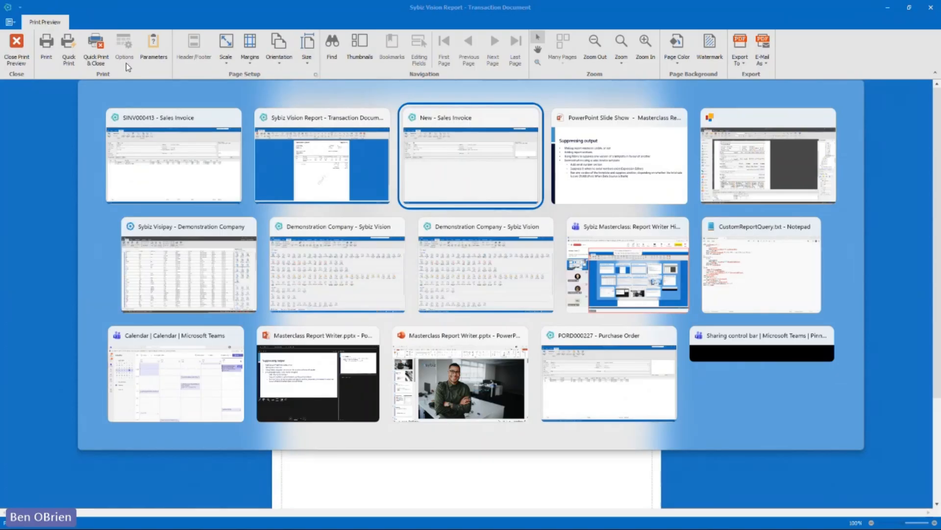
pyautogui.press('Tab')
pyautogui.press('Tab')
pyautogui.press('Tab')
pyautogui.press('Tab')
pyautogui.press('Tab')
pyautogui.press('Tab')
pyautogui.press('Tab')
pyautogui.press('Tab')
pyautogui.press('Tab')
pyautogui.press('Tab')
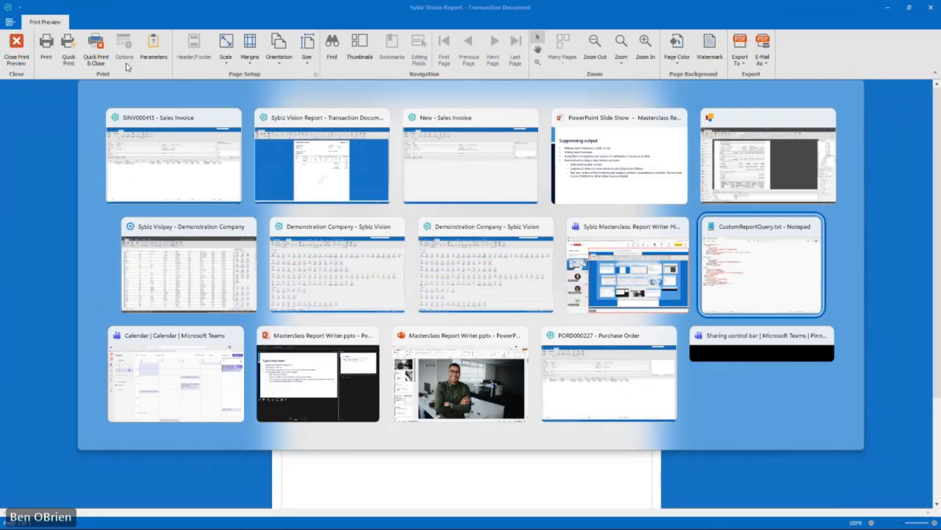
pyautogui.press('Tab')
pyautogui.press('Tab')
pyautogui.press('Tab')
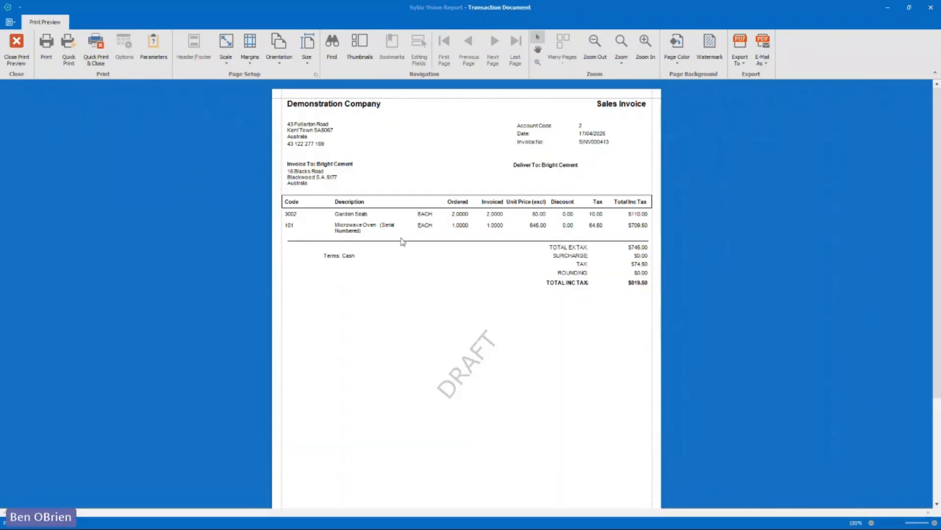
pyautogui.click(328, 105)
pyautogui.click(15, 60)
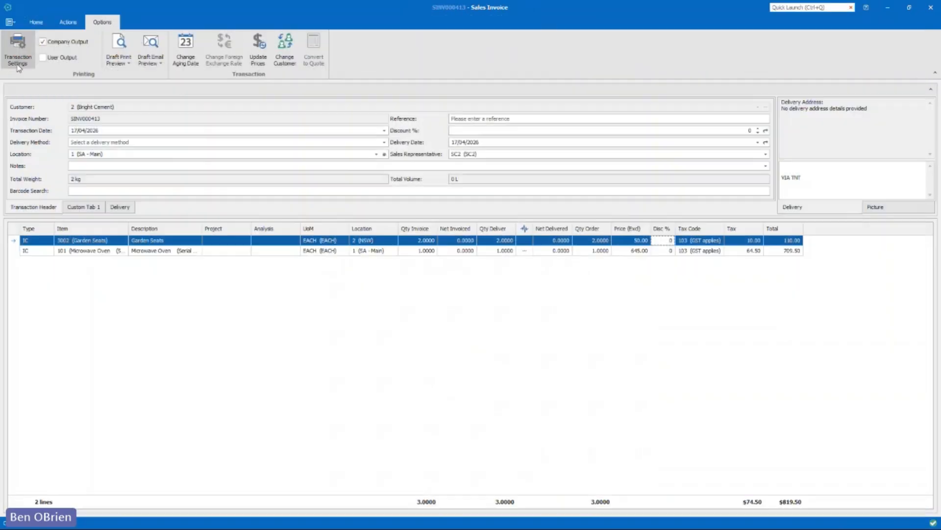
# - Try a draft print preview with the Big Sales Only template, look for its output among the open windows, and return to the invoice
pyautogui.click(120, 61)
pyautogui.click(126, 91)
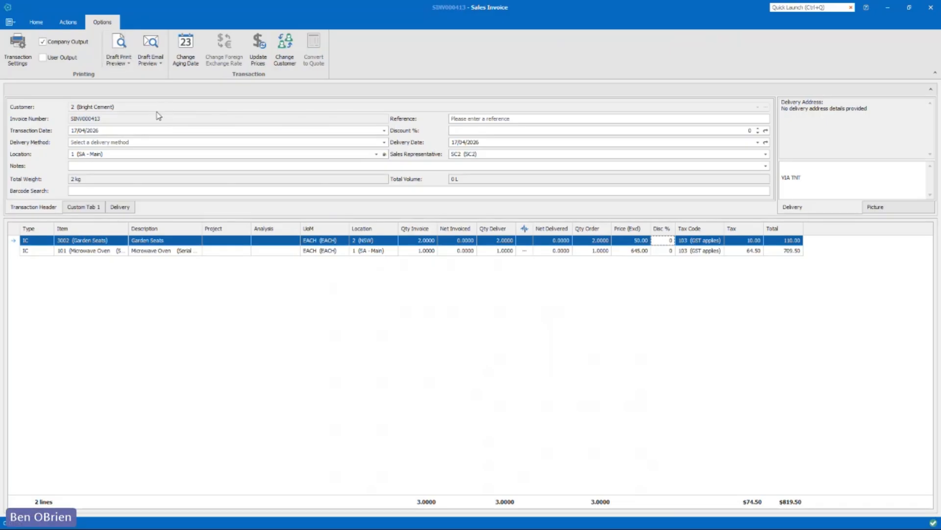
pyautogui.hotkey('alt', 'Tab')
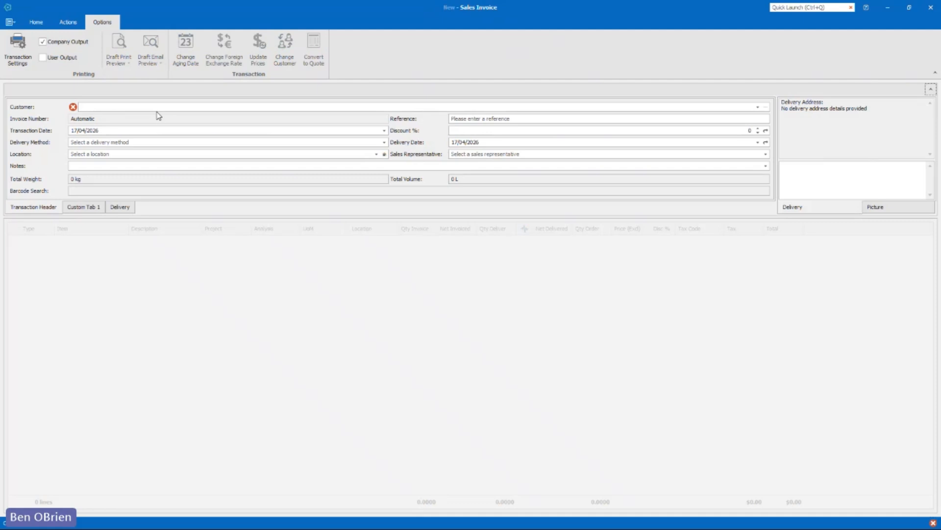
pyautogui.hotkey('alt', 'Tab')
pyautogui.hotkey('alt', 'Tab')
pyautogui.hotkey('alt', 'Tab')
pyautogui.hotkey('alt', 'Tab')
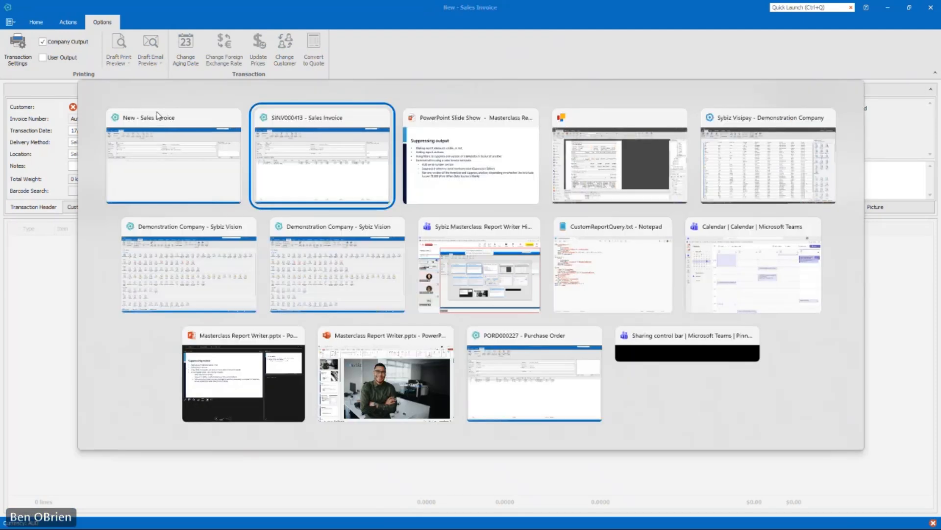
pyautogui.hotkey('alt', 'Tab')
pyautogui.hotkey('alt', 'Tab')
pyautogui.hotkey('alt', 'Tab')
pyautogui.hotkey('alt', 'Tab')
pyautogui.hotkey('alt', 'Tab')
pyautogui.hotkey('alt', 'Tab')
pyautogui.hotkey('alt', 'Tab')
pyautogui.hotkey('alt', 'Tab')
pyautogui.hotkey('alt', 'Tab')
pyautogui.hotkey('alt', 'Tab')
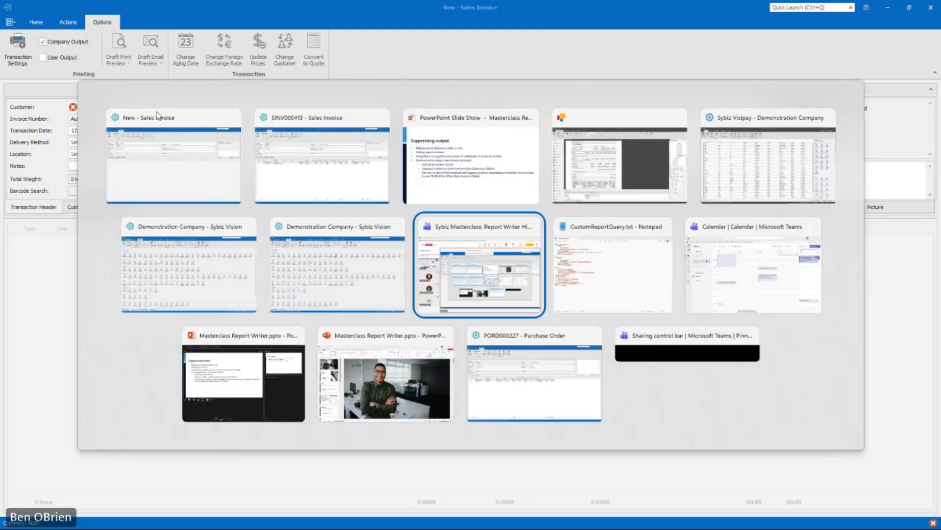
pyautogui.hotkey('alt', 'Tab')
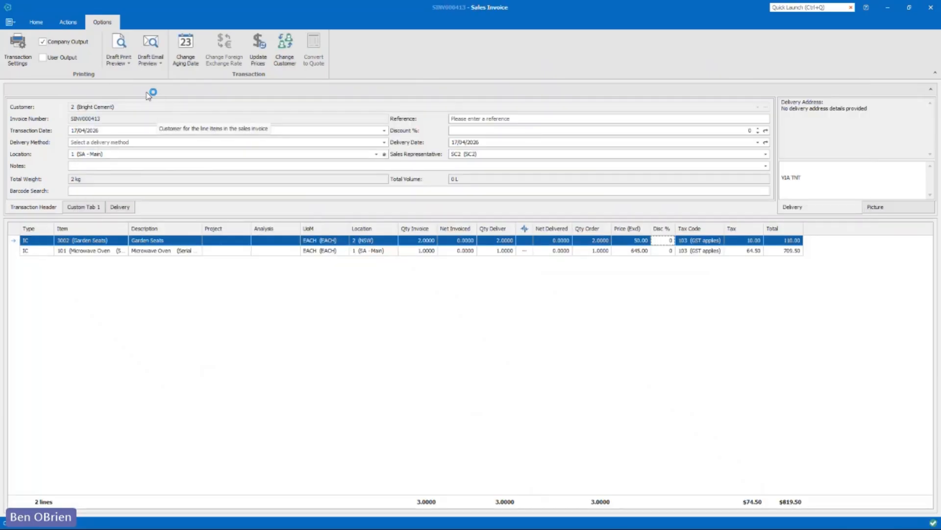
# - Set the Garden Seats price to 200, check the Big Sales Only draft print preview for serial numbers, and close it
pyautogui.click(631, 240)
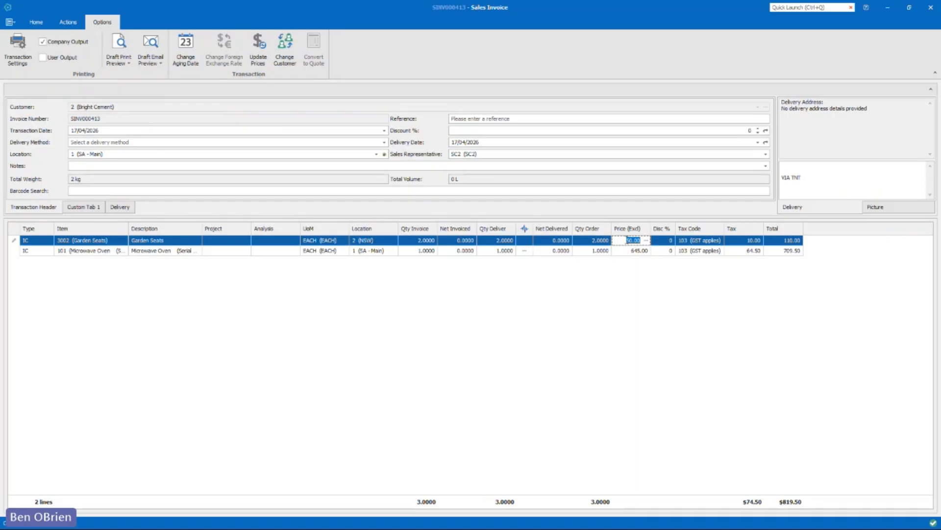
pyautogui.write('200')
pyautogui.press('Tab')
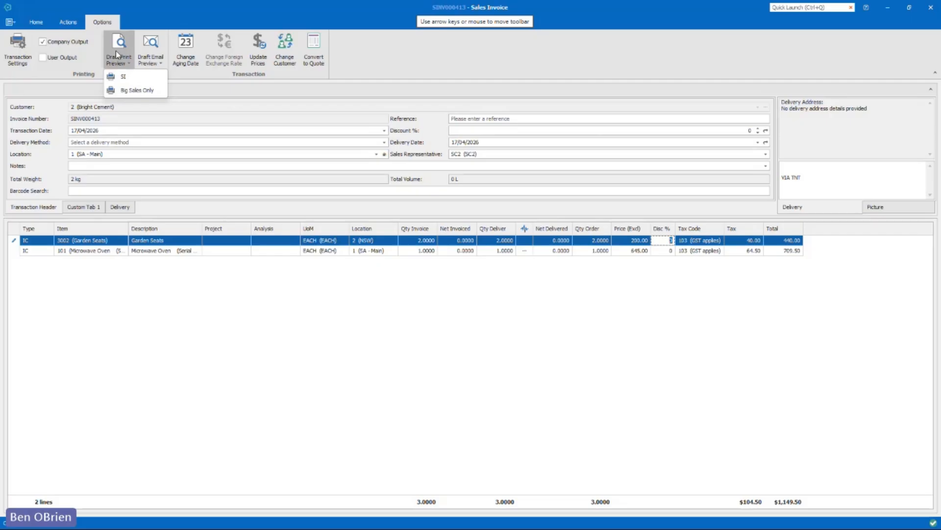
pyautogui.click(124, 90)
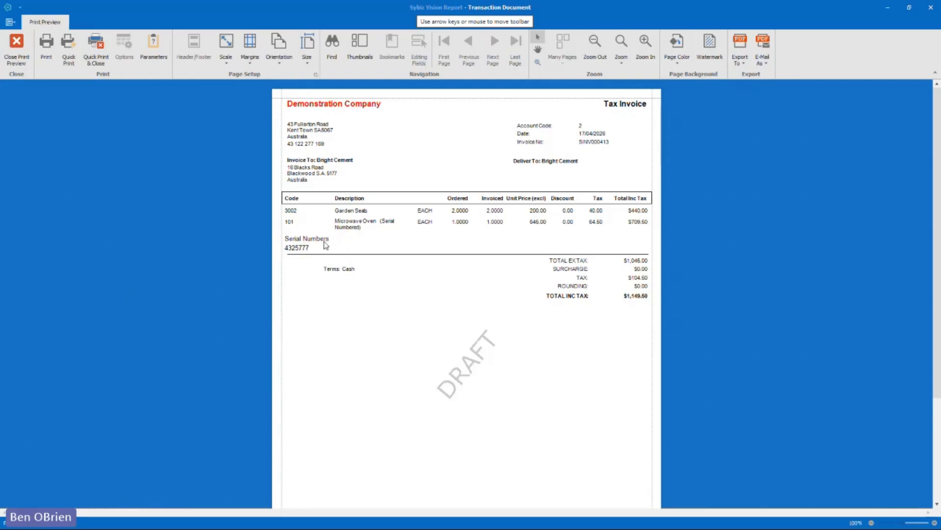
pyautogui.click(16, 49)
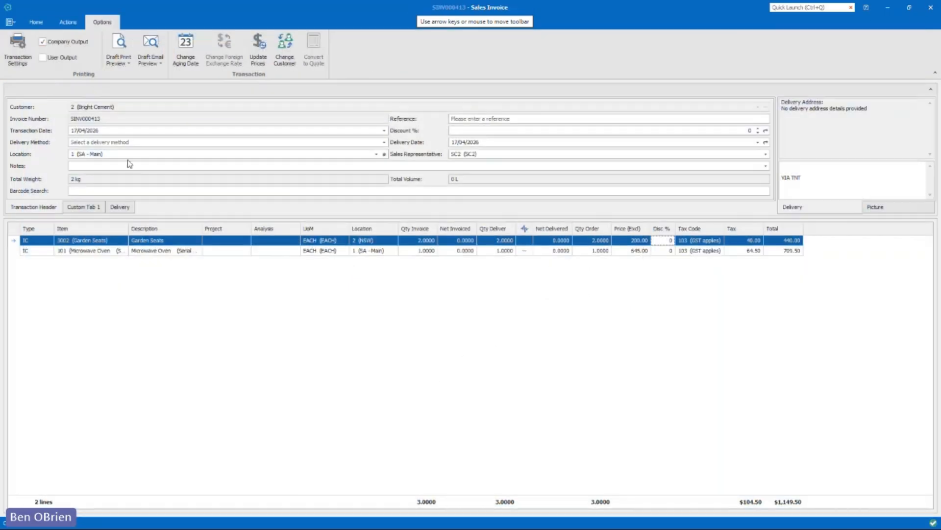
# - Delete the serial-numbered Microwave Oven line from the sales invoice
pyautogui.rightClick(163, 252)
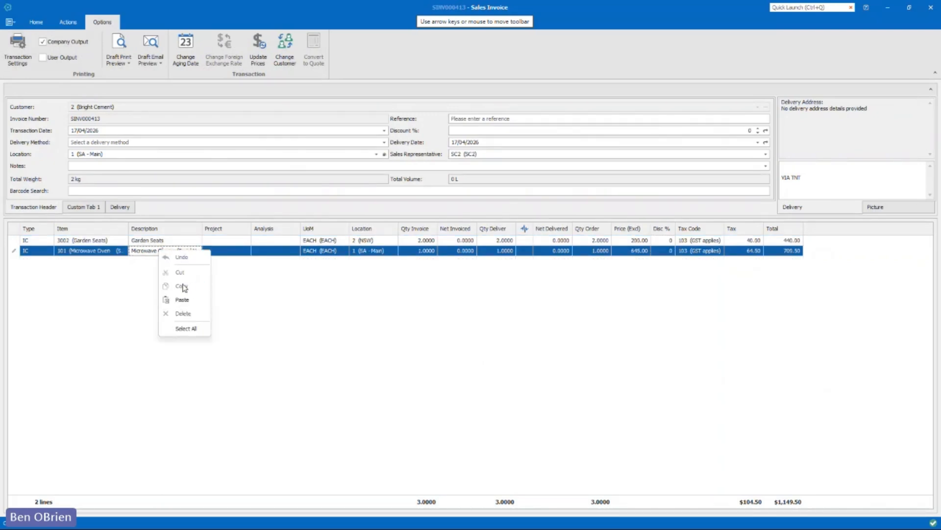
pyautogui.rightClick(88, 251)
pyautogui.rightClick(32, 252)
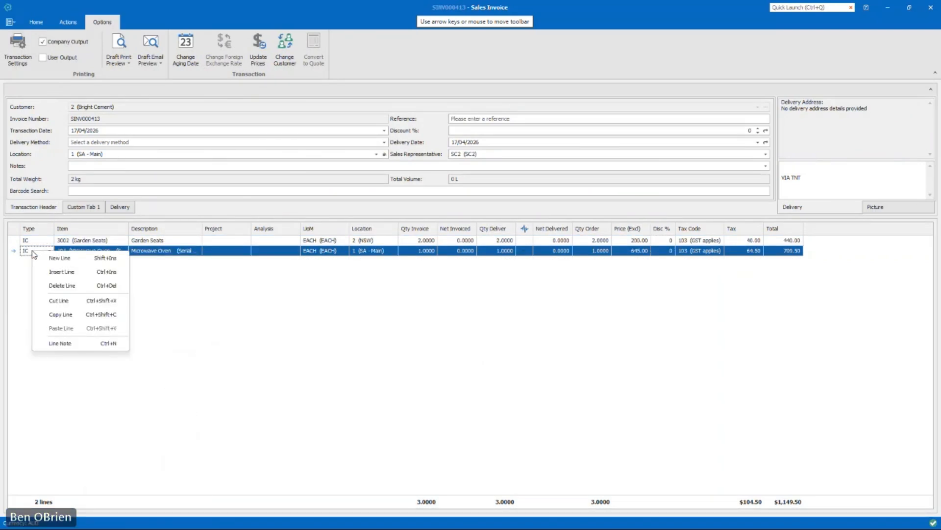
pyautogui.click(47, 289)
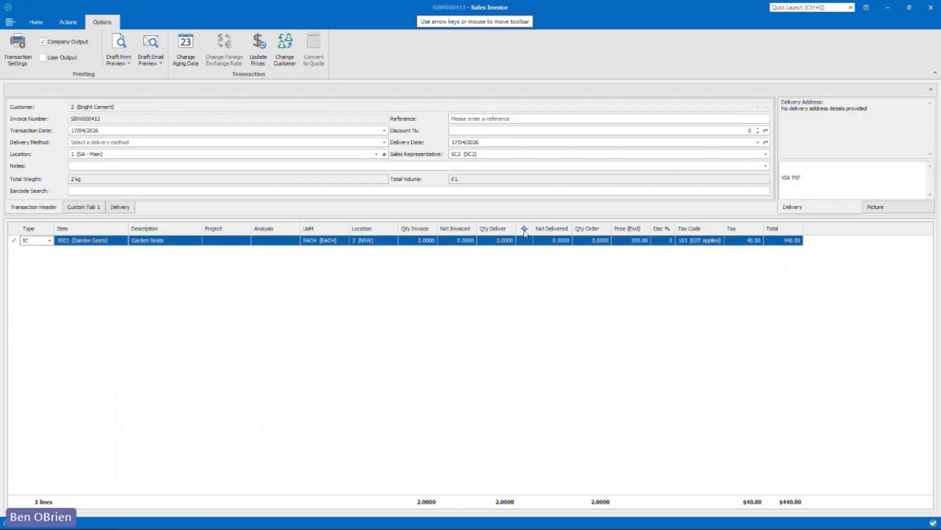
# - Set the Garden Seats price to 1,000, check the Big Sales Only draft print preview without a serialised item, and close it
pyautogui.click(630, 241)
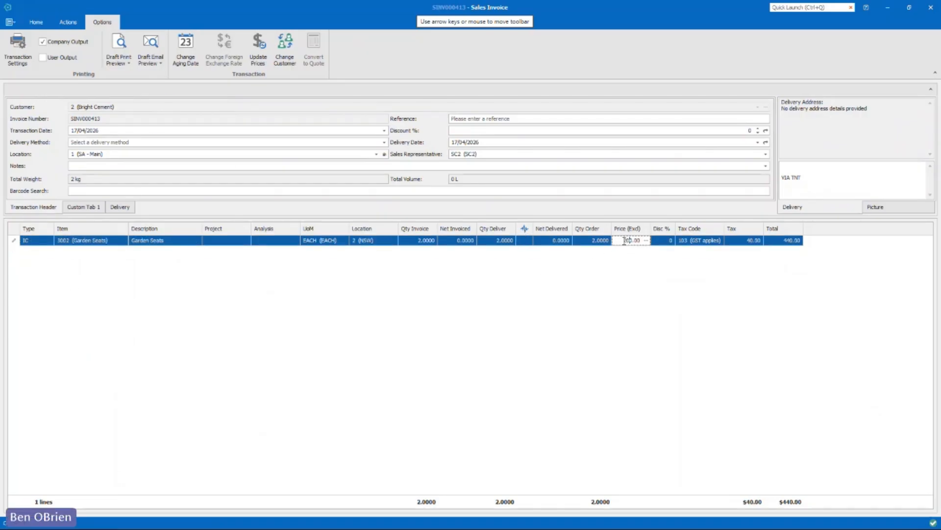
pyautogui.write('1')
pyautogui.press('Tab')
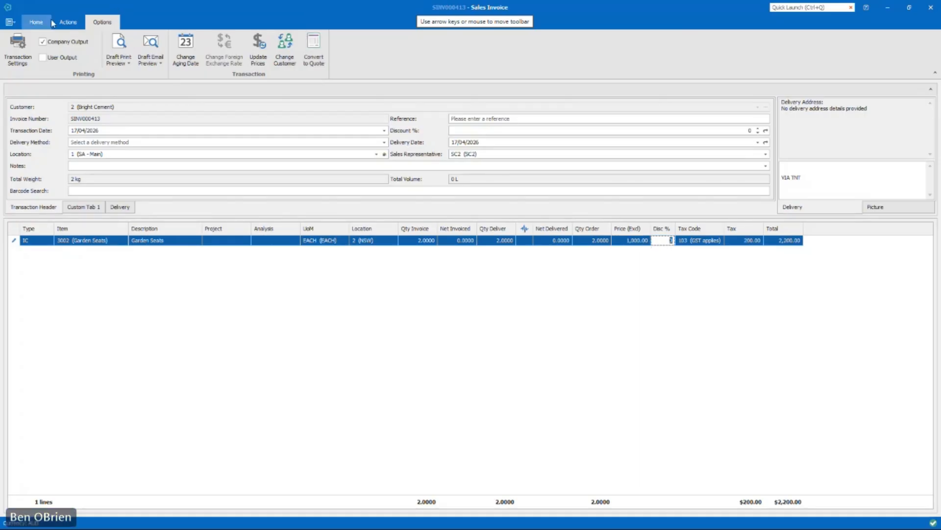
pyautogui.click(119, 49)
pyautogui.click(132, 89)
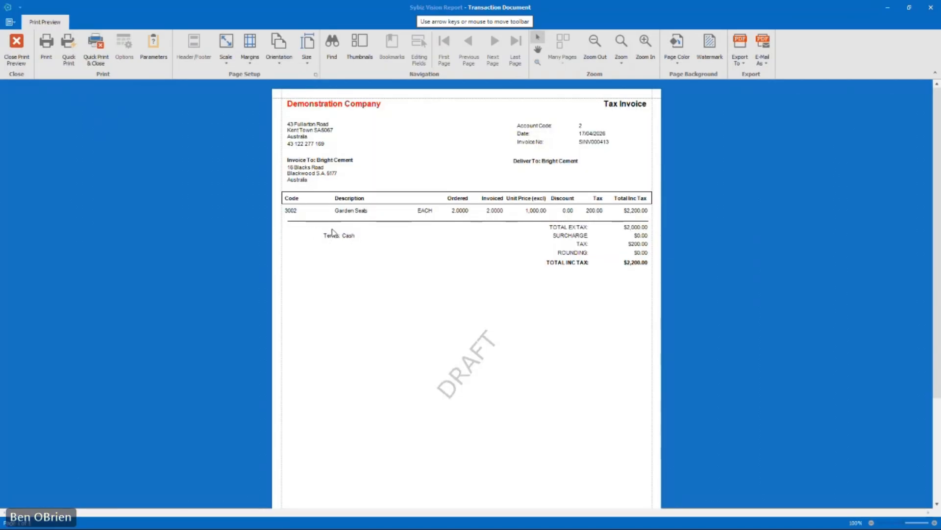
pyautogui.click(29, 56)
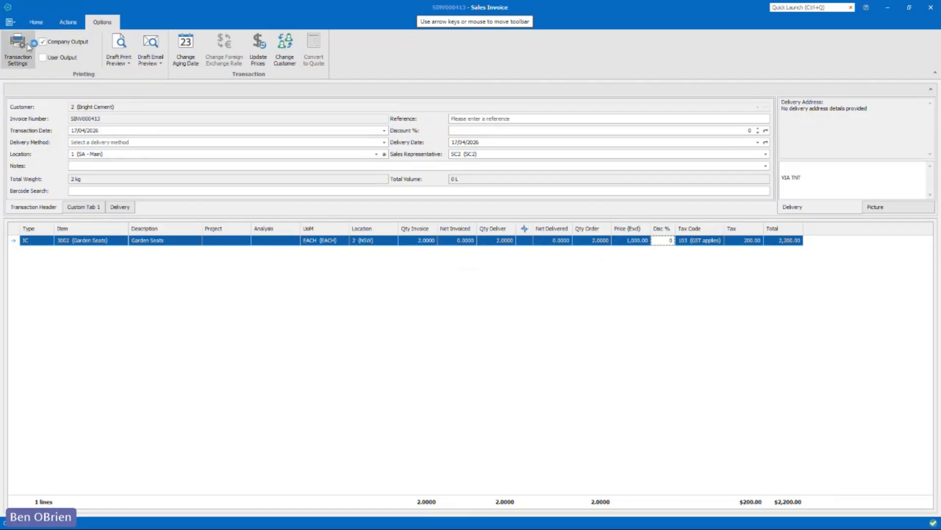
# - Open the Sales Invoice Red report for editing from the Big Sales Only entry in the transaction's print settings
pyautogui.click(18, 59)
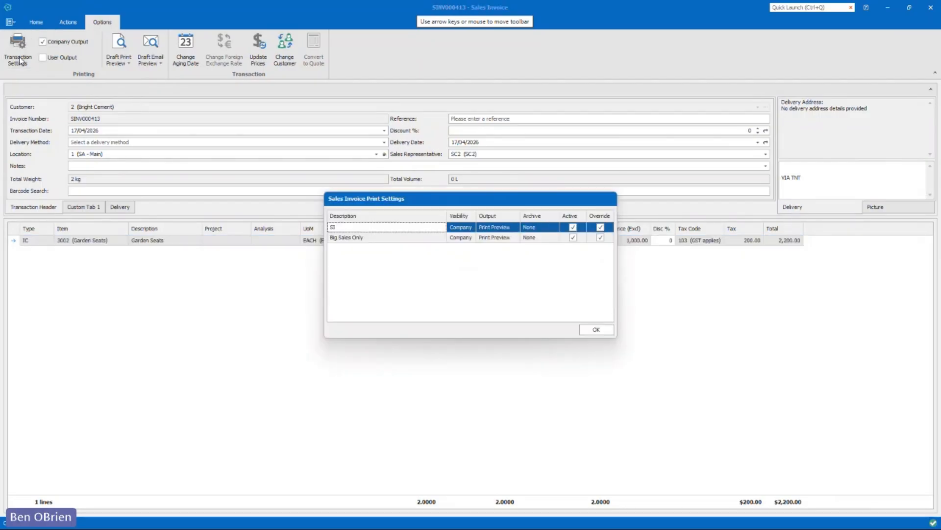
pyautogui.click(359, 239)
pyautogui.doubleClick(359, 239)
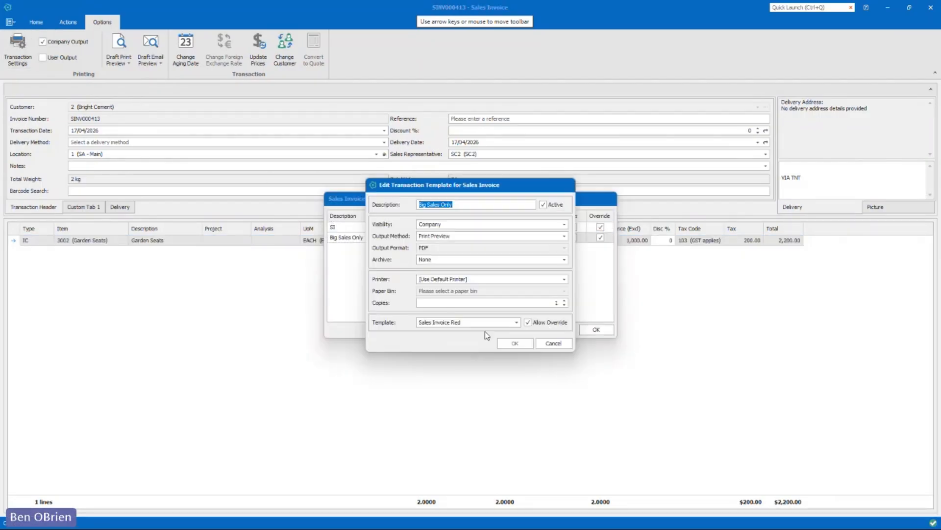
pyautogui.click(517, 322)
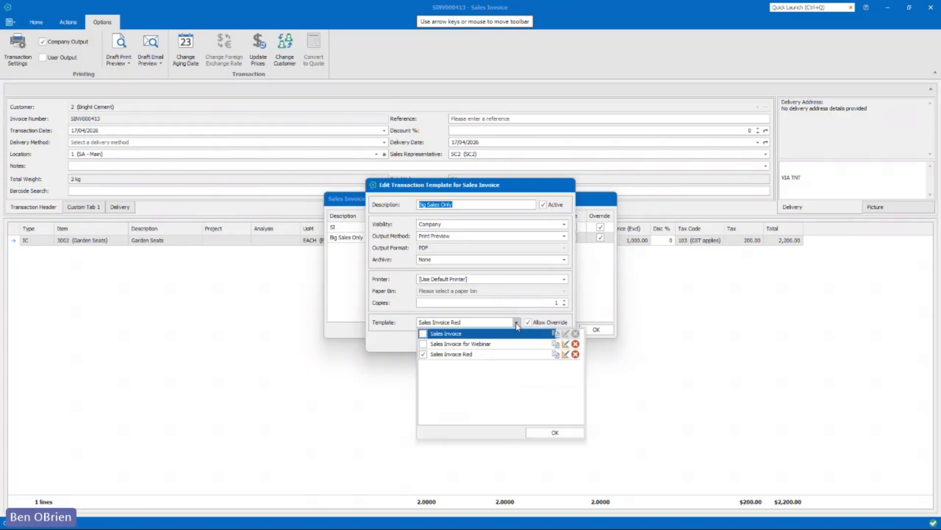
pyautogui.click(565, 354)
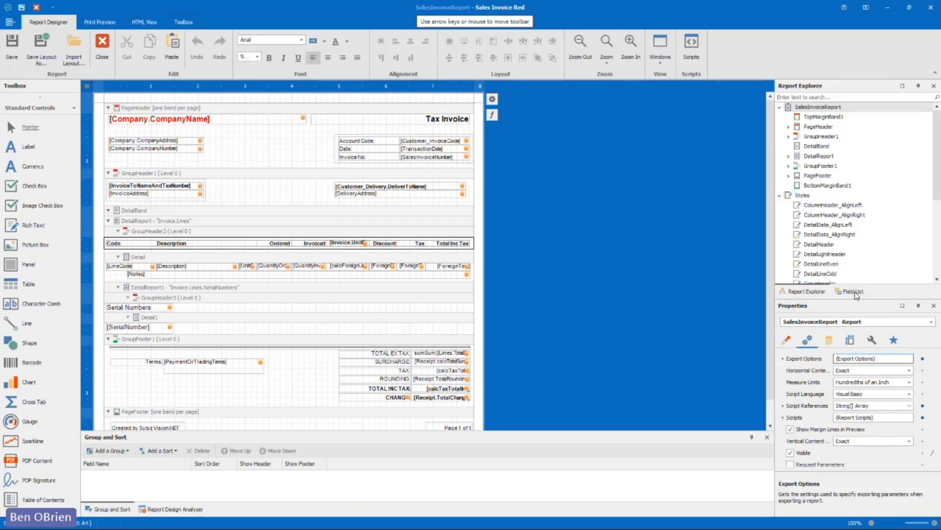
# - Place the CompanyLogo field from the Company table in the PageHeader band, between the company address and the account details
pyautogui.click(855, 291)
pyautogui.click(789, 118)
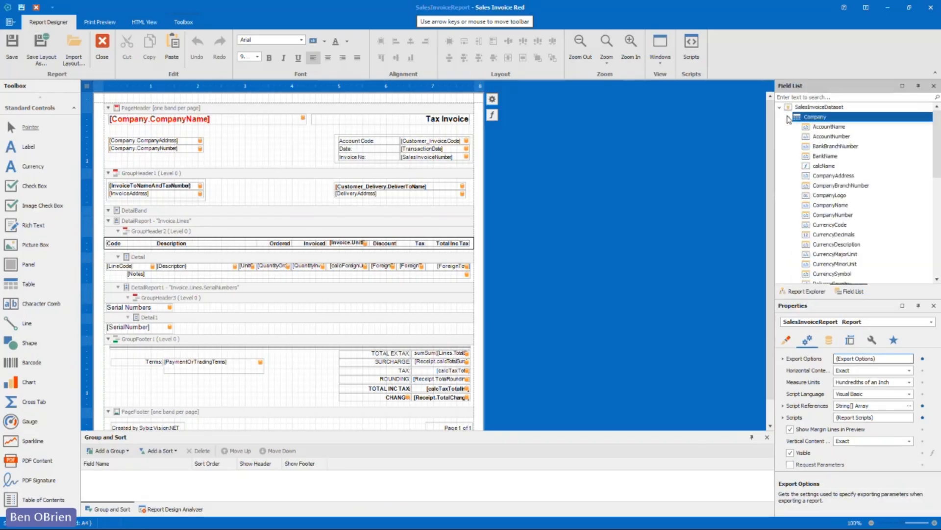
pyautogui.scroll(-1, 812, 156)
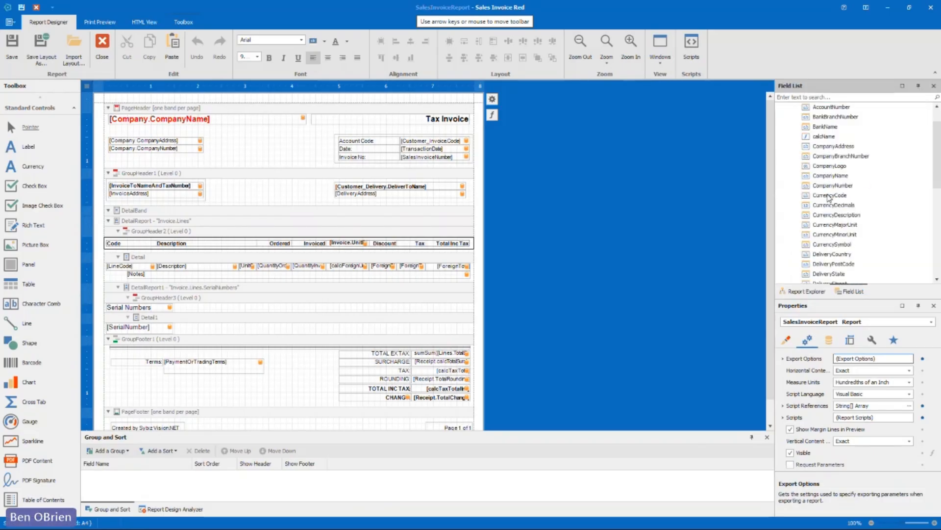
pyautogui.moveTo(828, 167); pyautogui.dragTo(272, 152)
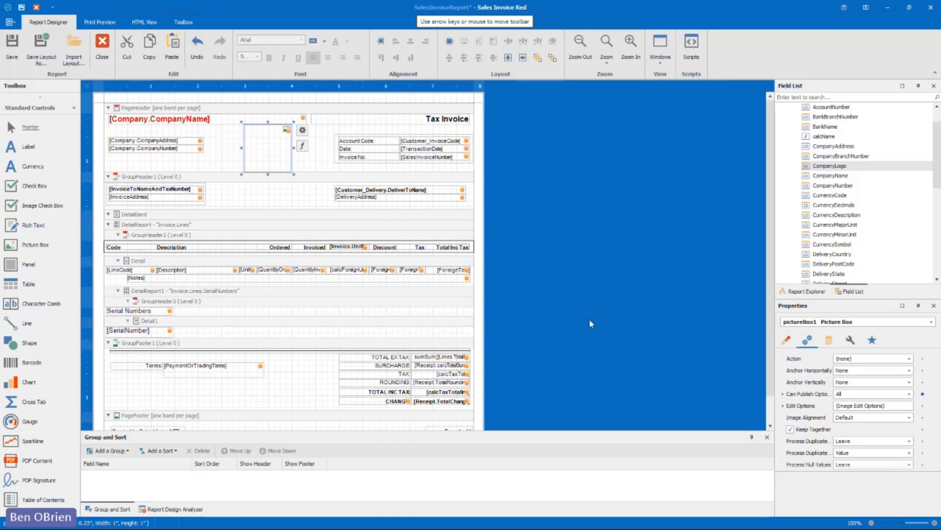
# - Set the logo picture box's size to 200, 76, and fit it clear of the account details in a slightly shortened PageHeader band
pyautogui.scroll(-2, 815, 397)
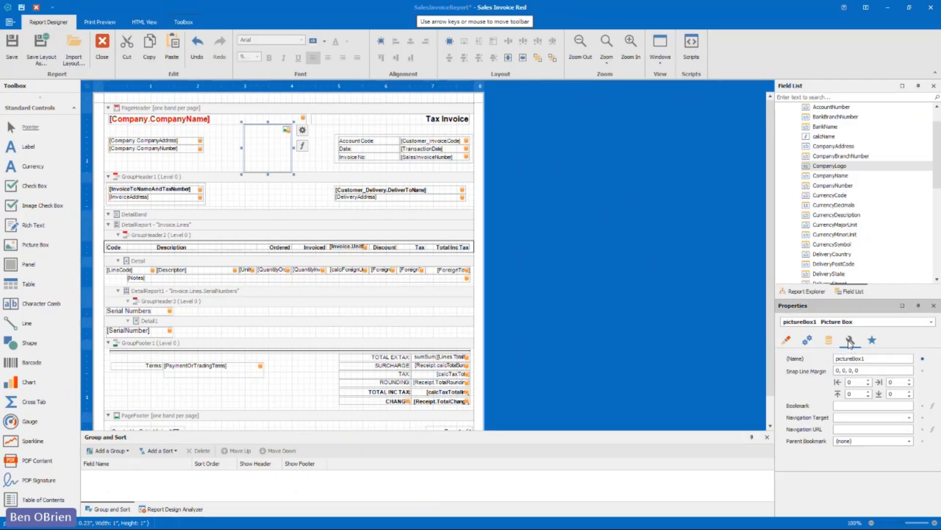
pyautogui.click(787, 340)
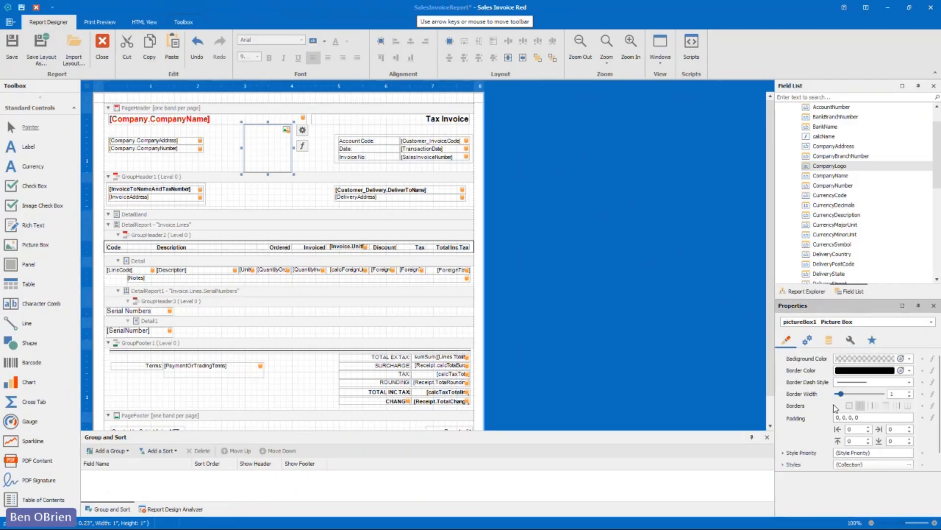
pyautogui.scroll(-1, 861, 471)
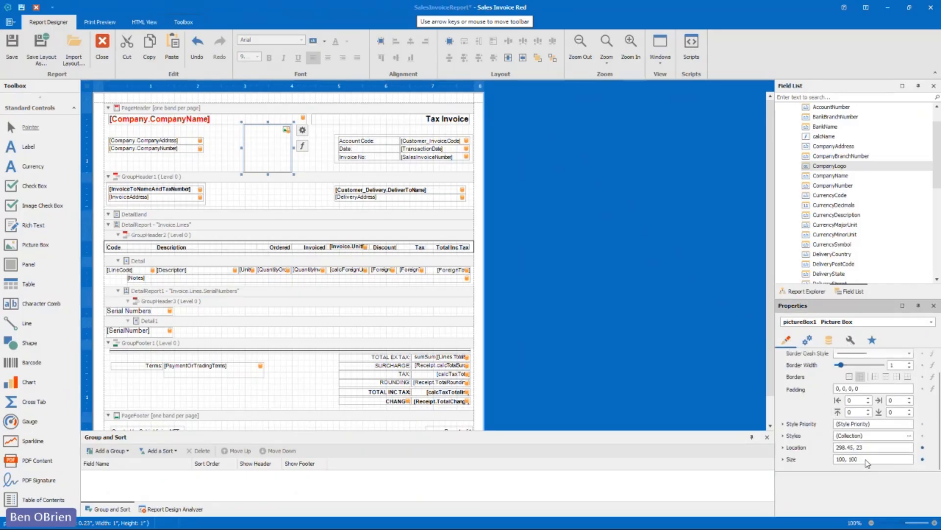
pyautogui.click(871, 460)
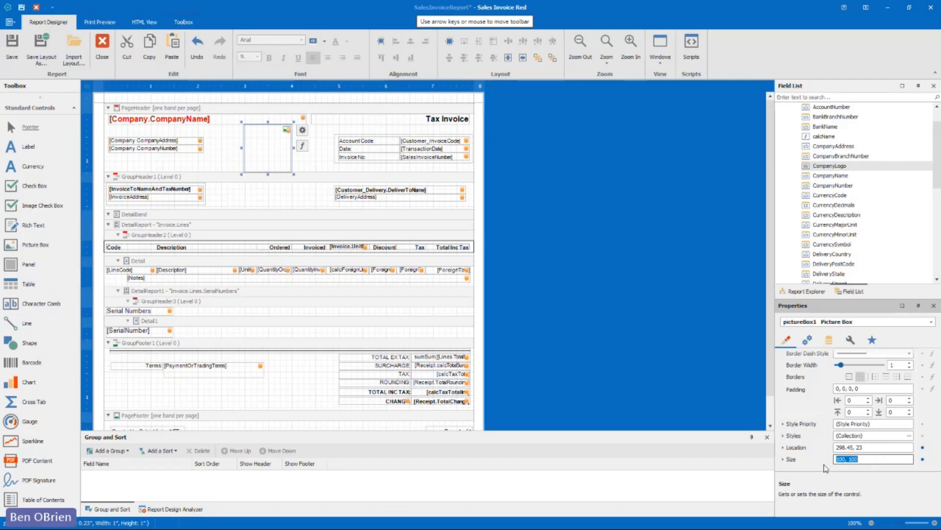
pyautogui.write('200,76')
pyautogui.press('Return')
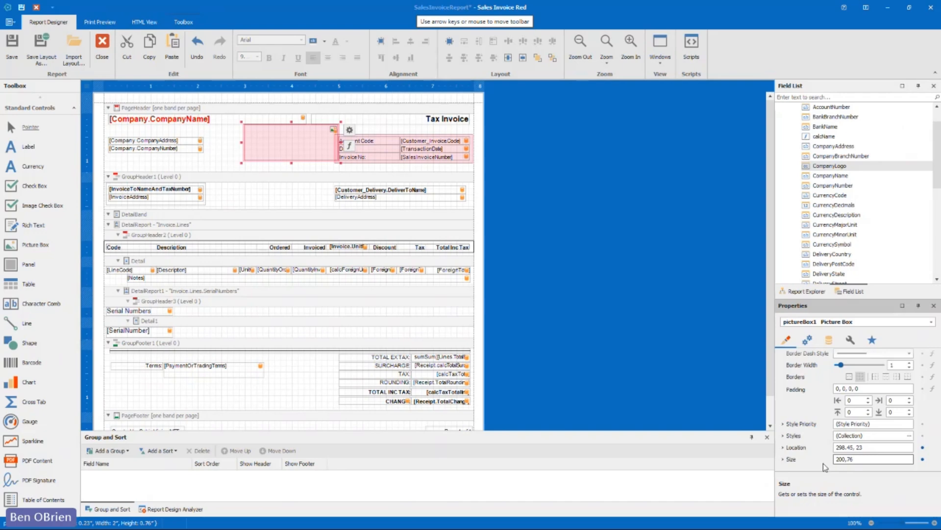
pyautogui.moveTo(279, 135); pyautogui.dragTo(267, 147)
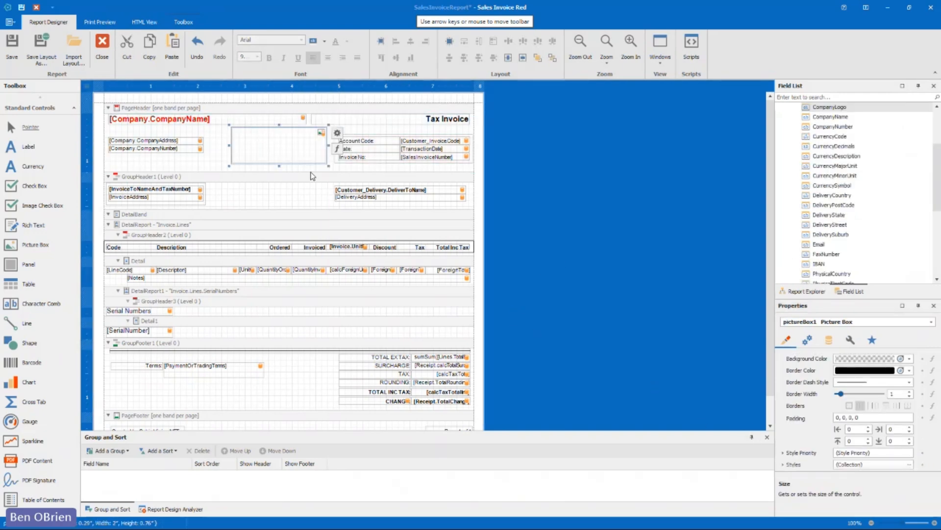
pyautogui.moveTo(313, 171); pyautogui.dragTo(313, 167)
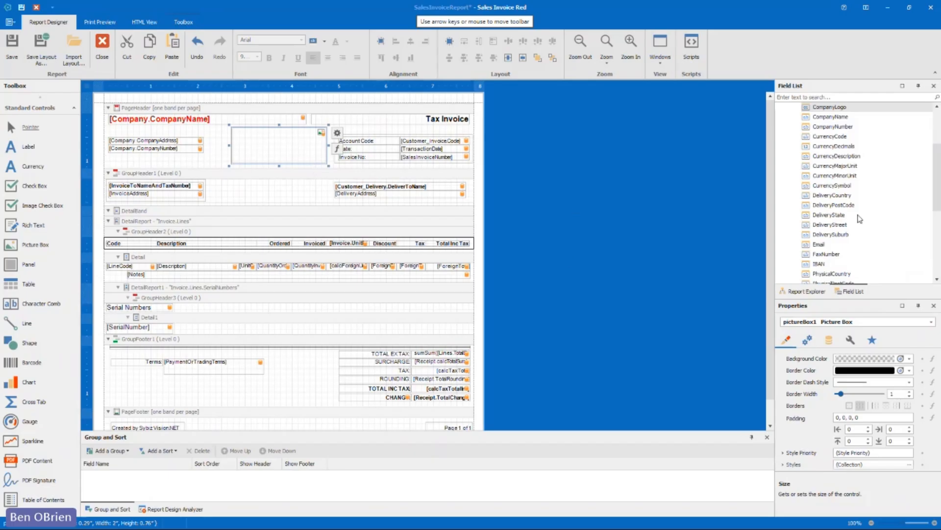
# - Review the expression of the calcName calculated field in the Company table and close the expression editor
pyautogui.scroll(3, 882, 199)
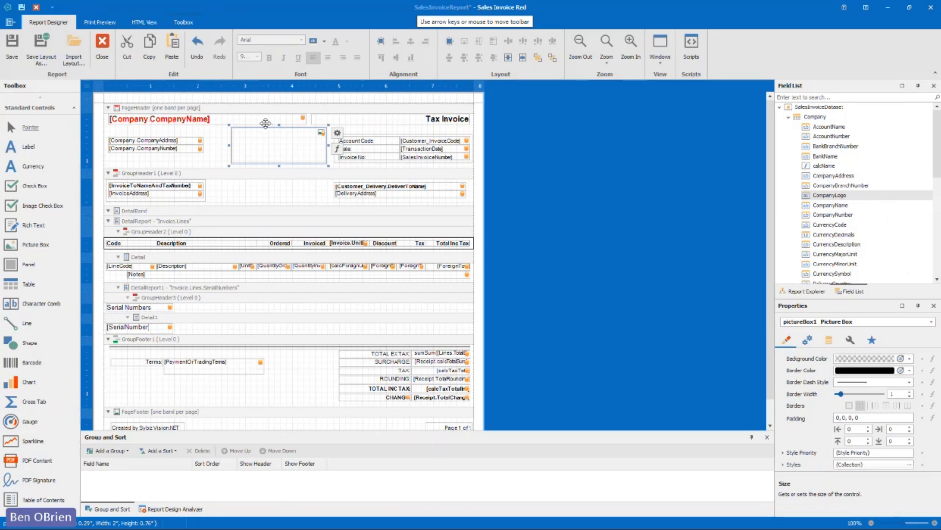
pyautogui.click(829, 167)
pyautogui.rightClick(832, 169)
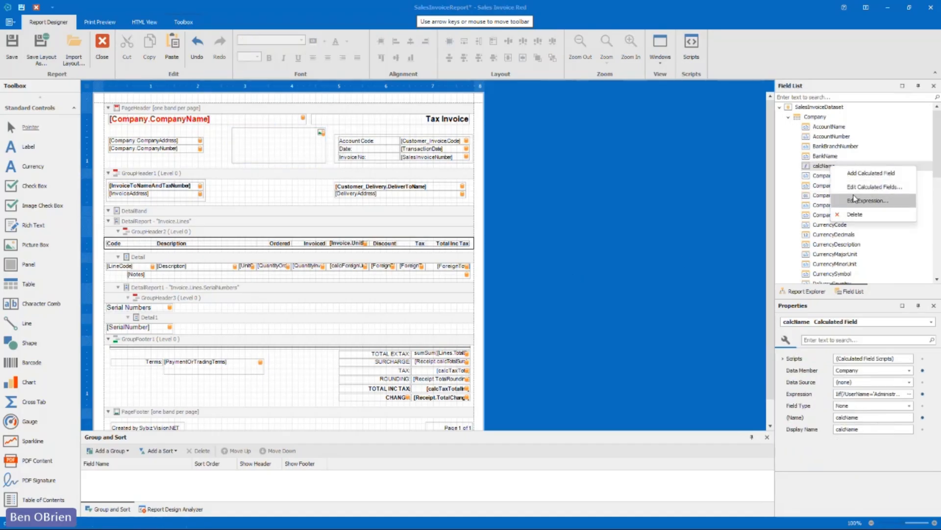
pyautogui.click(857, 200)
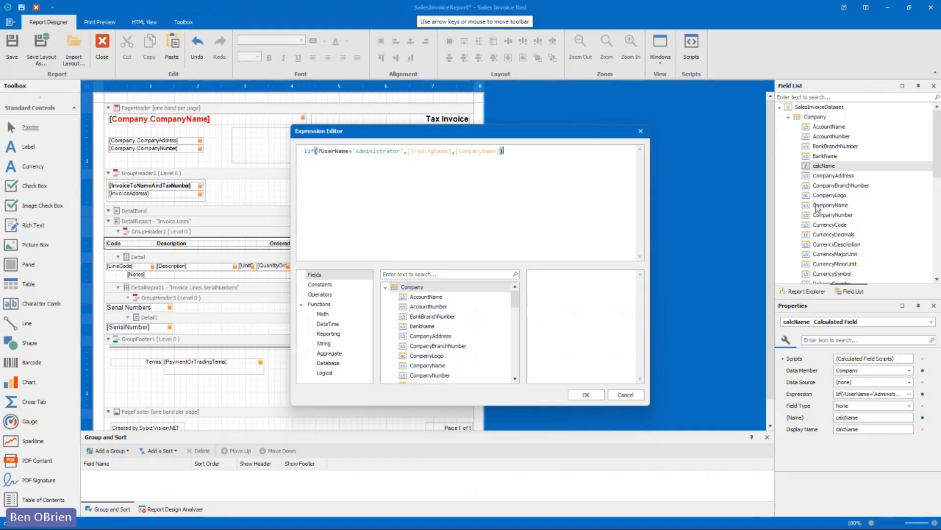
pyautogui.click(577, 397)
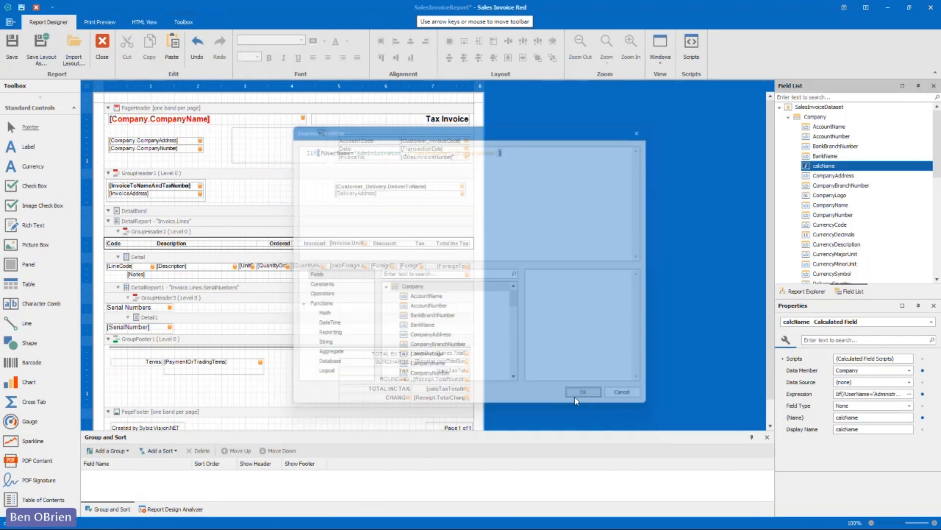
# - Change the company name label's expression in the PageHeader band to [Company.calcName]
pyautogui.click(225, 120)
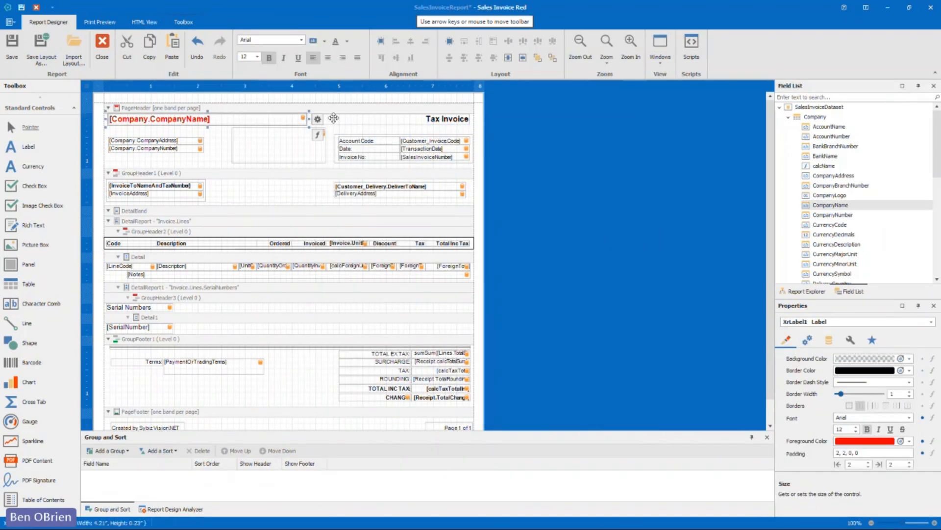
pyautogui.click(317, 119)
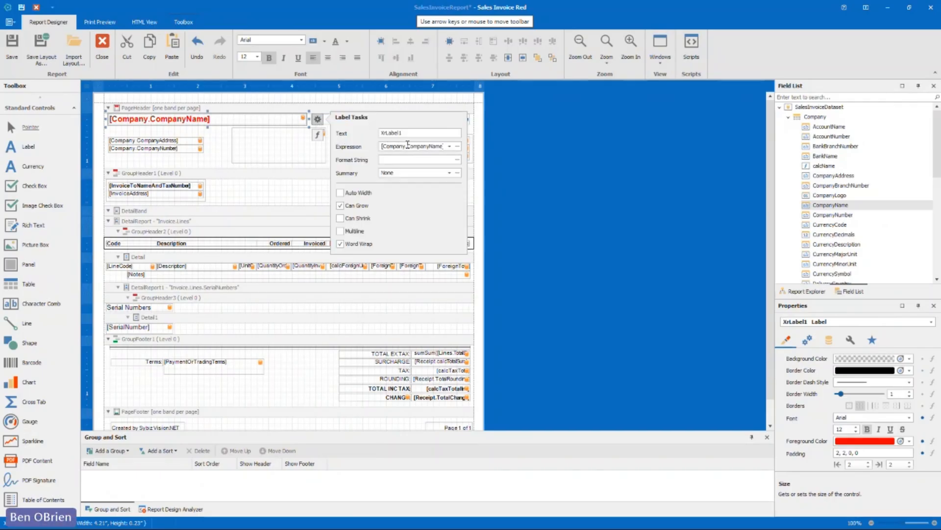
pyautogui.press('BackSpace')
pyautogui.press('BackSpace')
pyautogui.press('BackSpace')
pyautogui.press('BackSpace')
pyautogui.press('BackSpace')
pyautogui.press('BackSpace')
pyautogui.press('BackSpace')
pyautogui.write('calc')
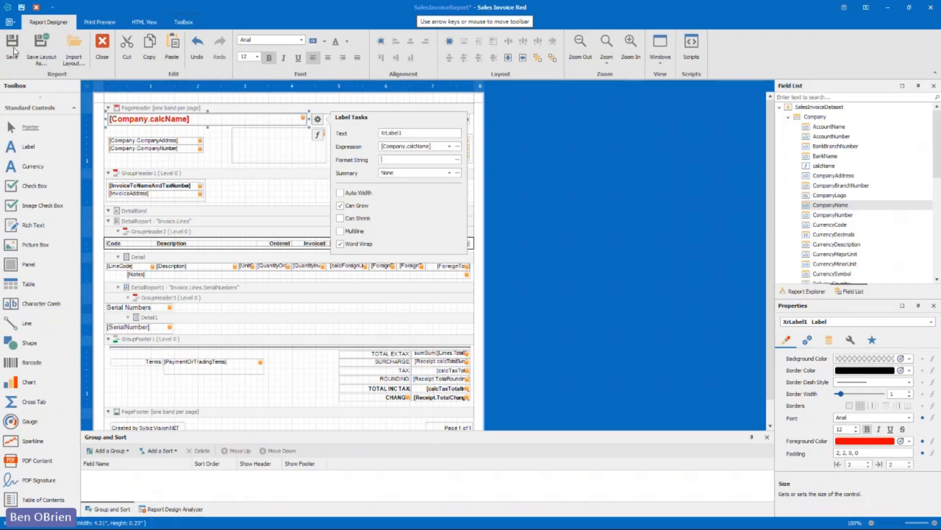
pyautogui.click(520, 223)
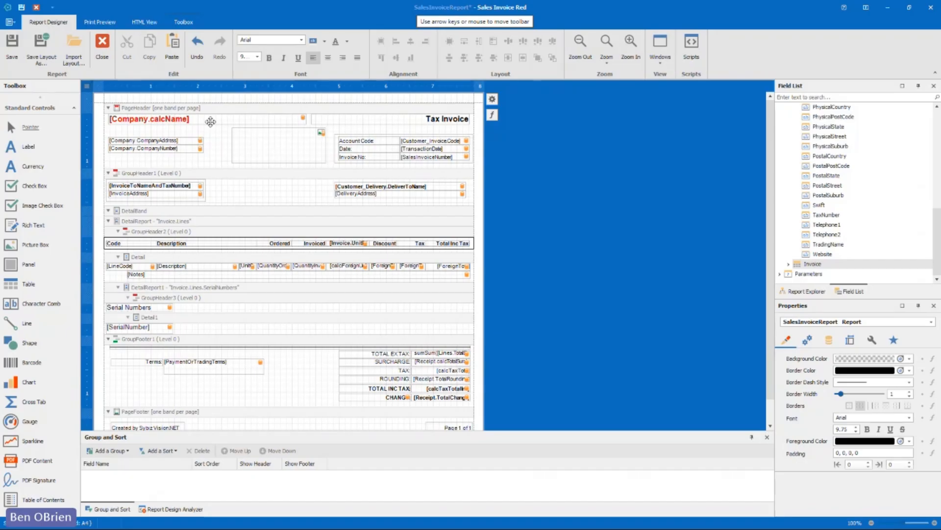
# - Save and close the Sales Invoice Red report, and accept the Big Sales Only template and print settings
pyautogui.click(12, 59)
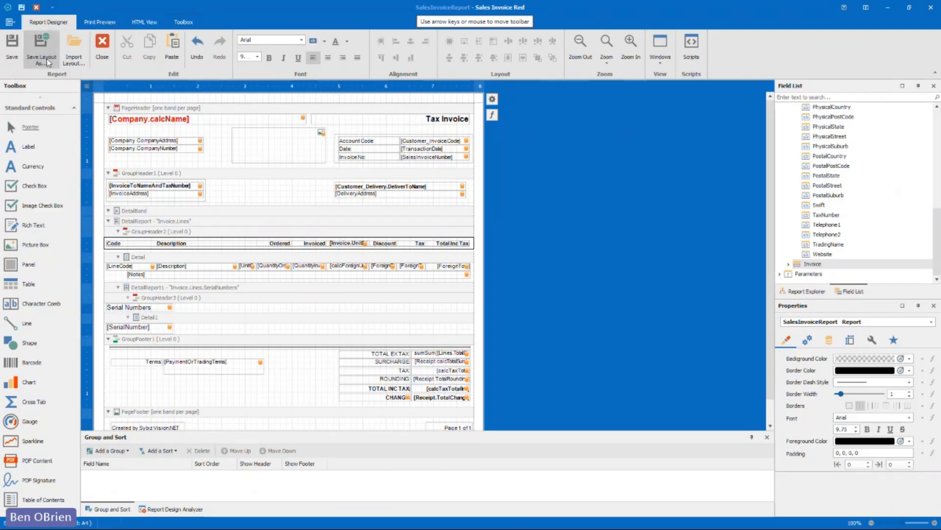
pyautogui.click(103, 43)
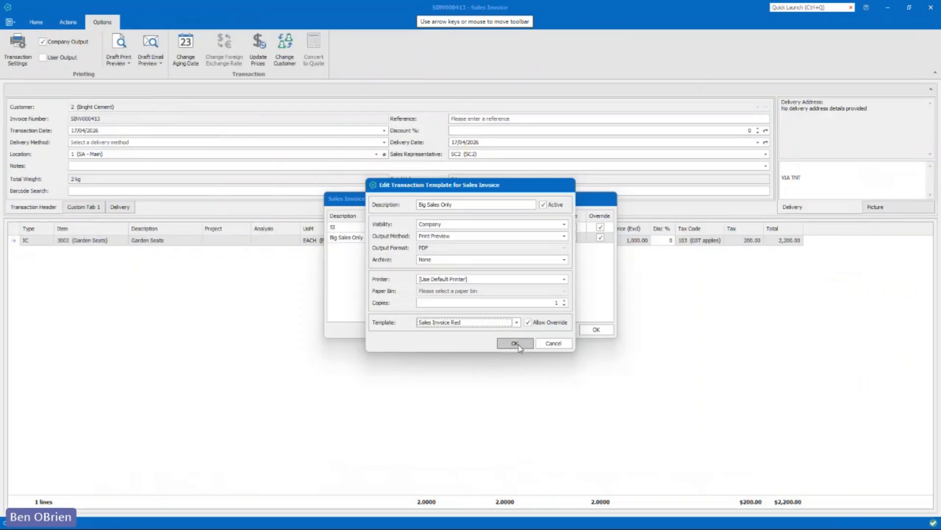
pyautogui.click(515, 343)
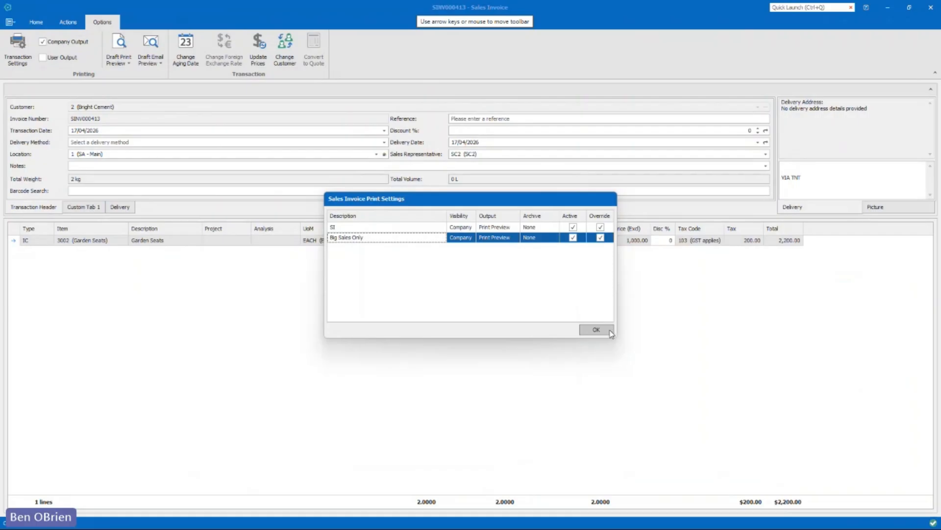
pyautogui.click(597, 330)
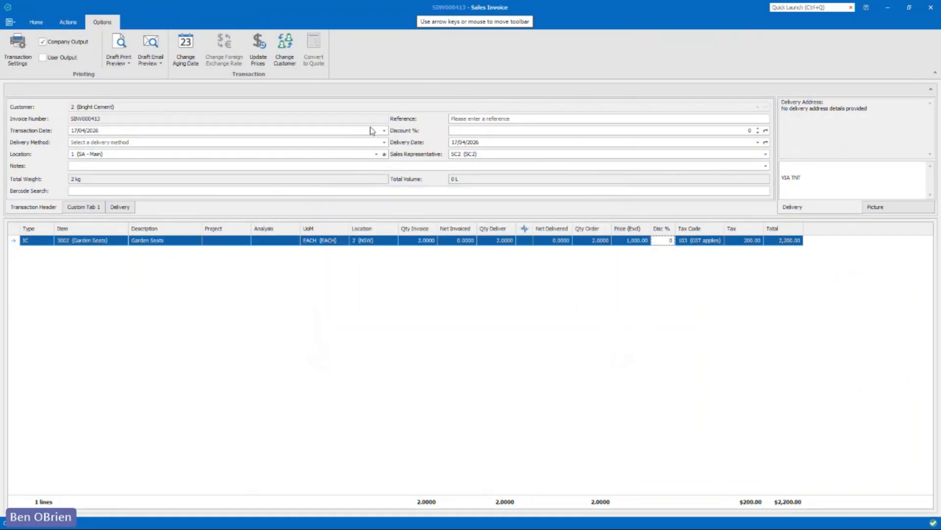
# - Check the logo and company name in the Big Sales Only draft print preview and close it
pyautogui.click(129, 59)
pyautogui.click(135, 86)
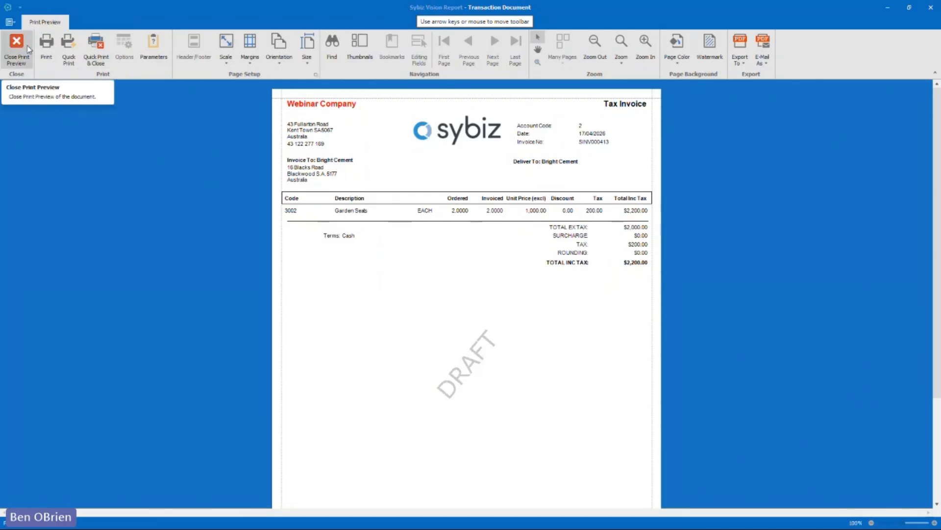
pyautogui.click(27, 48)
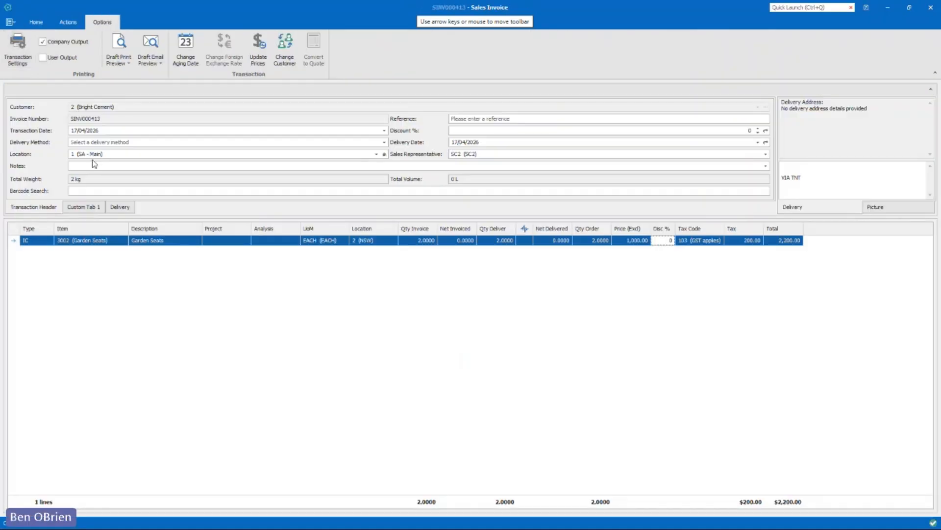
pyautogui.hotkey('alt', 'Tab')
pyautogui.hotkey('alt', 'Tab')
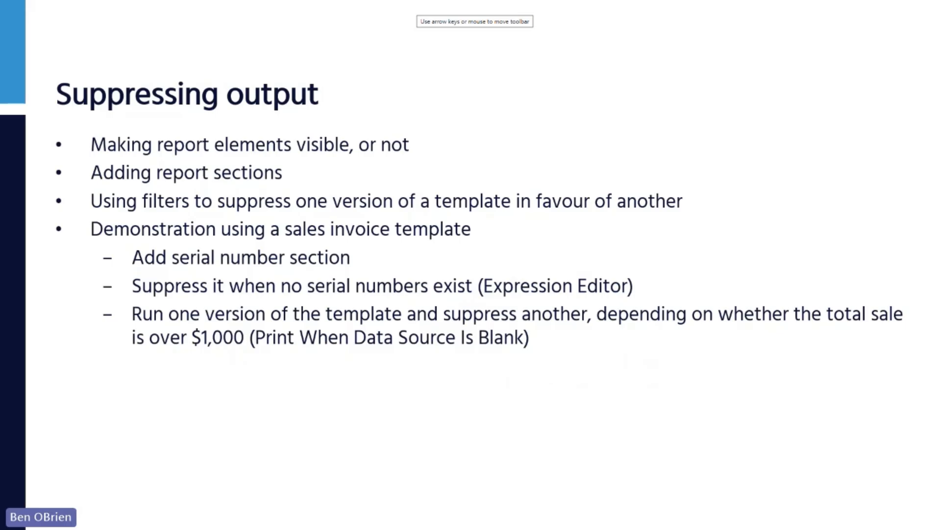
pyautogui.press('Right')
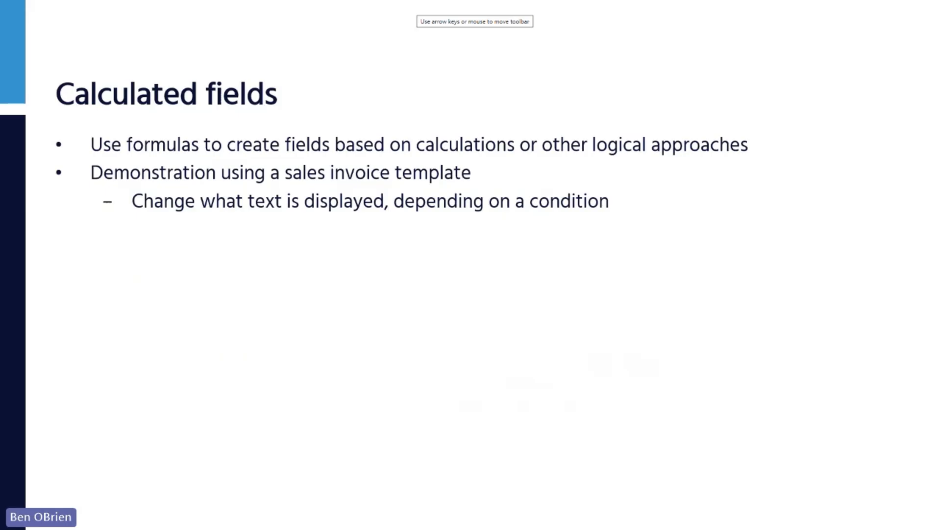
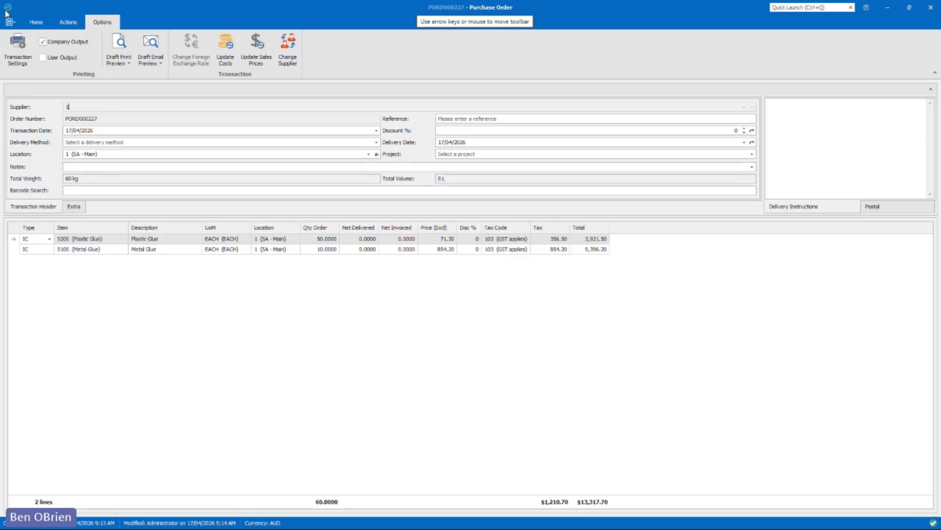
# - Open the CSV report template for editing from the CSV entry in the purchase order's print settings
pyautogui.click(17, 49)
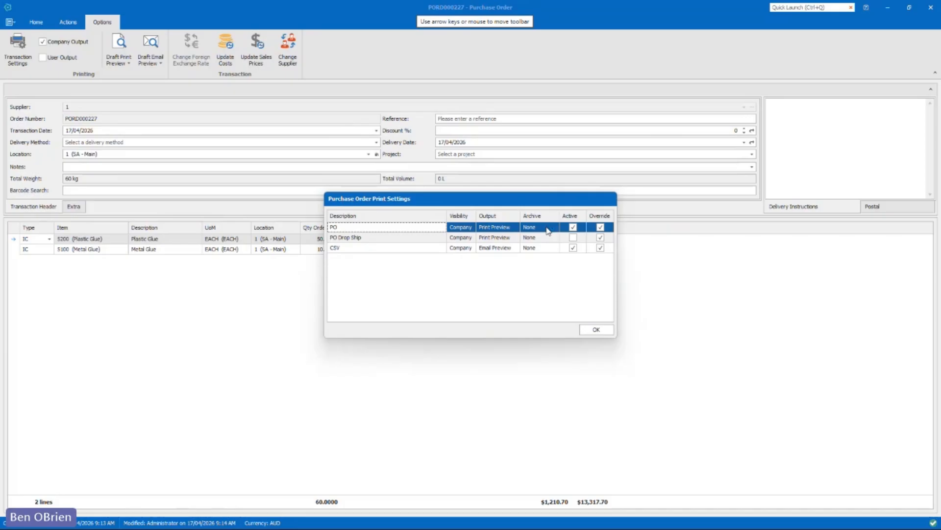
pyautogui.click(403, 250)
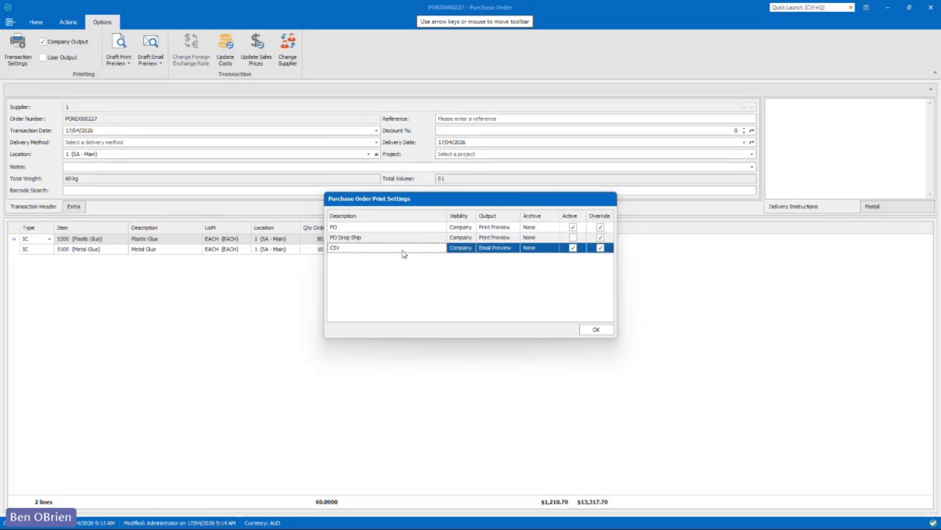
pyautogui.rightClick(403, 253)
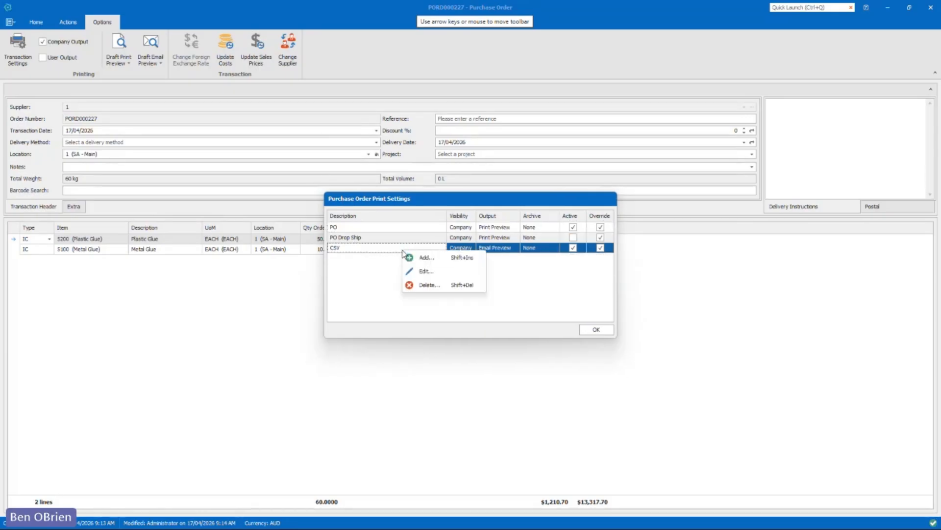
pyautogui.click(420, 270)
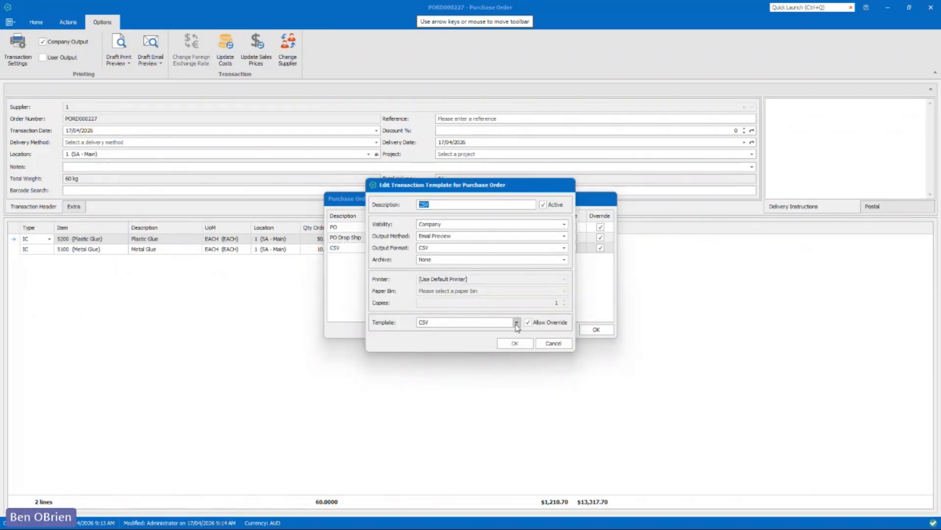
pyautogui.click(516, 322)
pyautogui.click(564, 345)
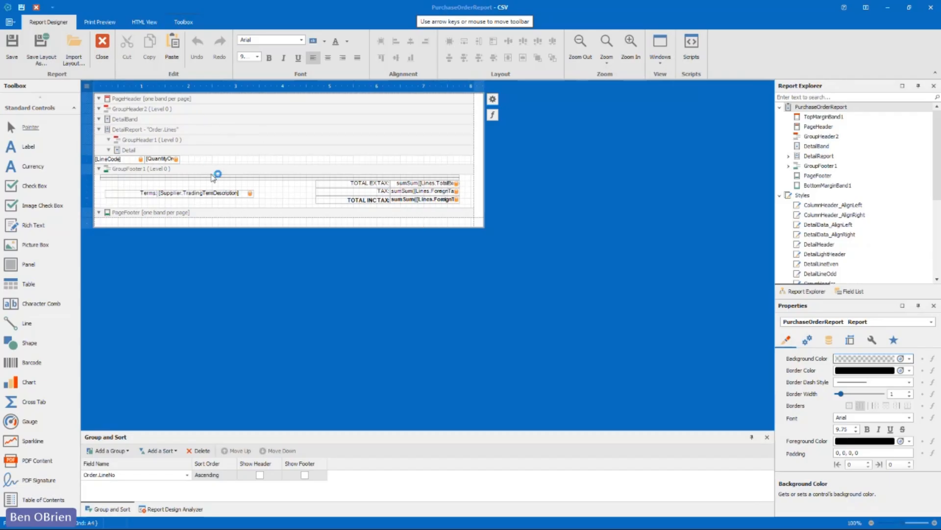
# - Delete the GroupFooter1 and PageFooter bands from the CSV purchase order report
pyautogui.click(258, 174)
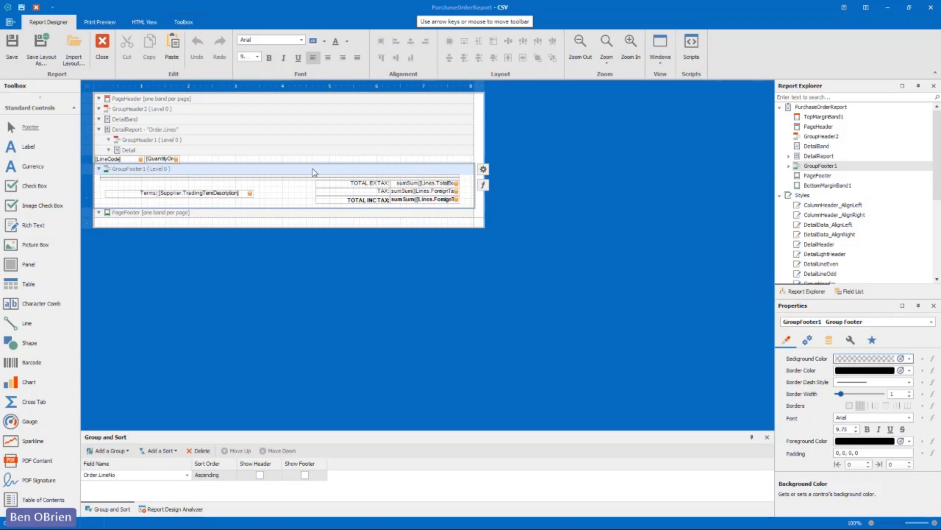
pyautogui.rightClick(315, 172)
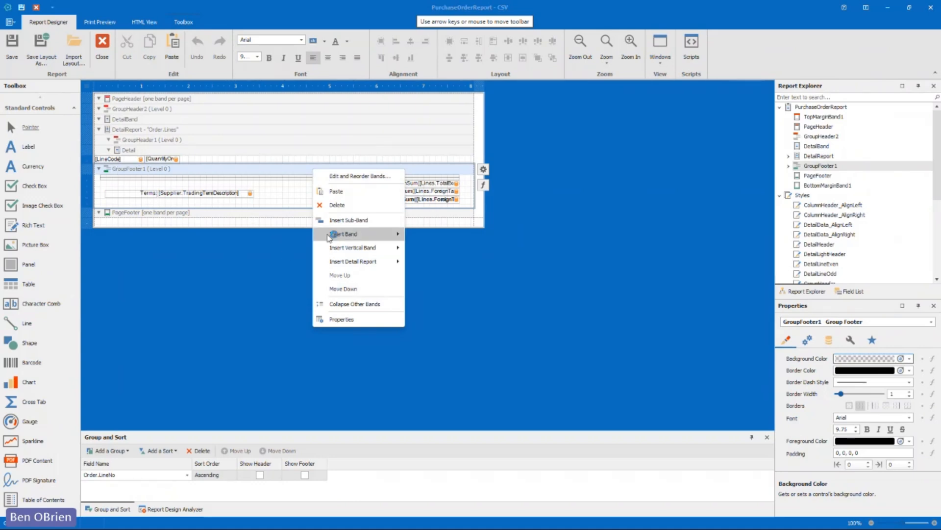
pyautogui.click(337, 205)
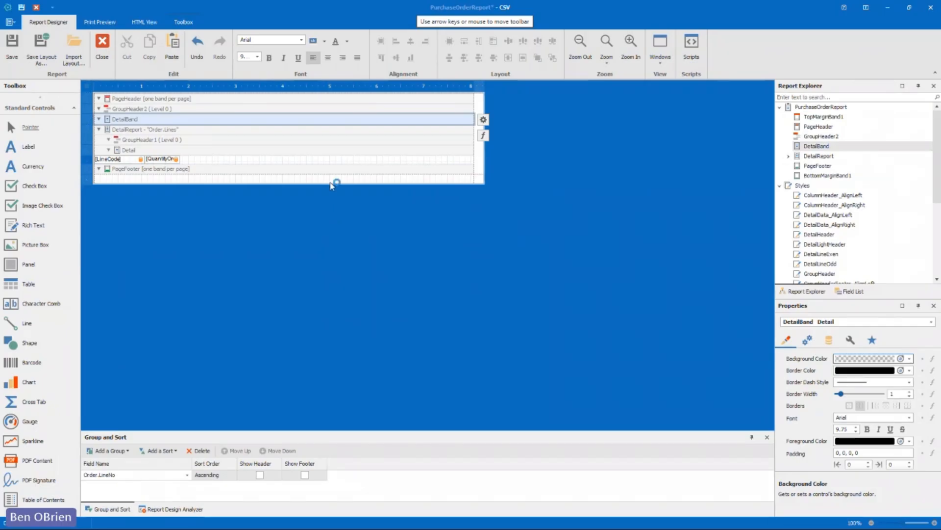
pyautogui.rightClick(320, 163)
pyautogui.rightClick(320, 170)
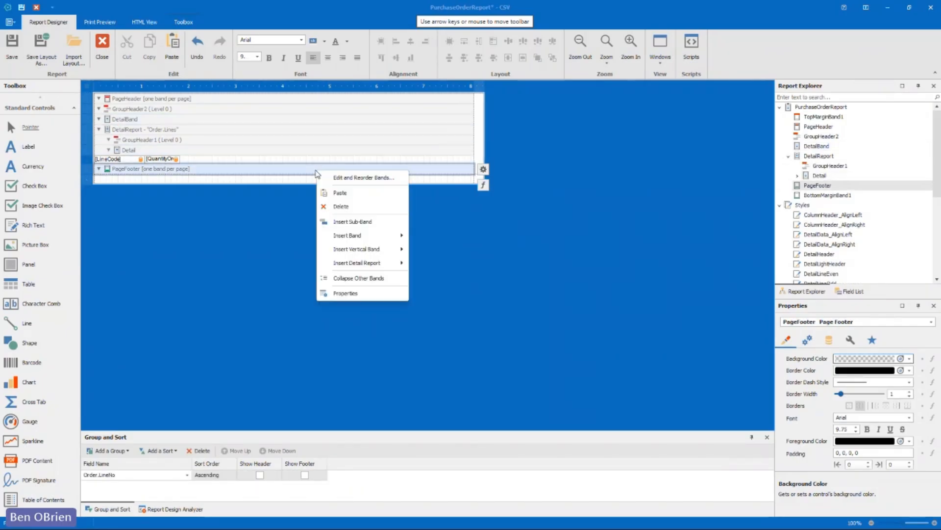
pyautogui.click(338, 206)
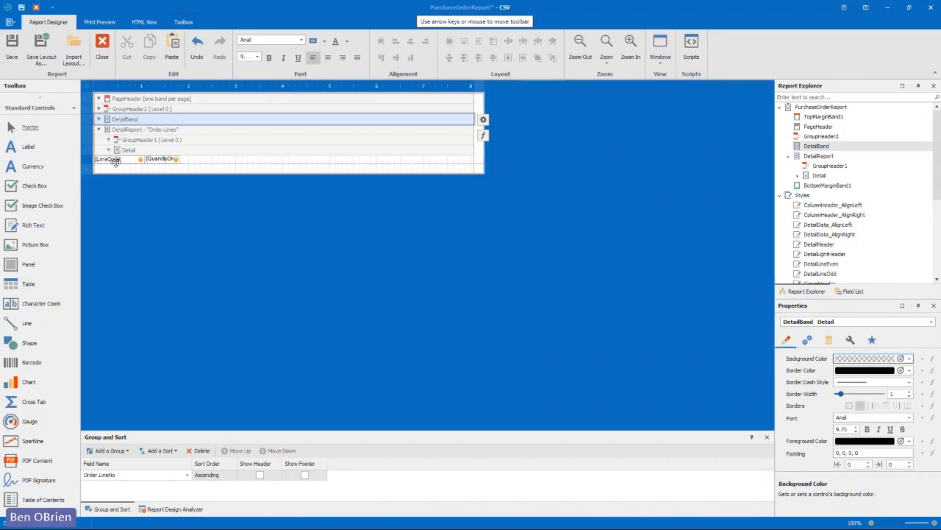
# - Inspect the LineCode label and the adjacent quantity label in the Detail band
pyautogui.click(116, 163)
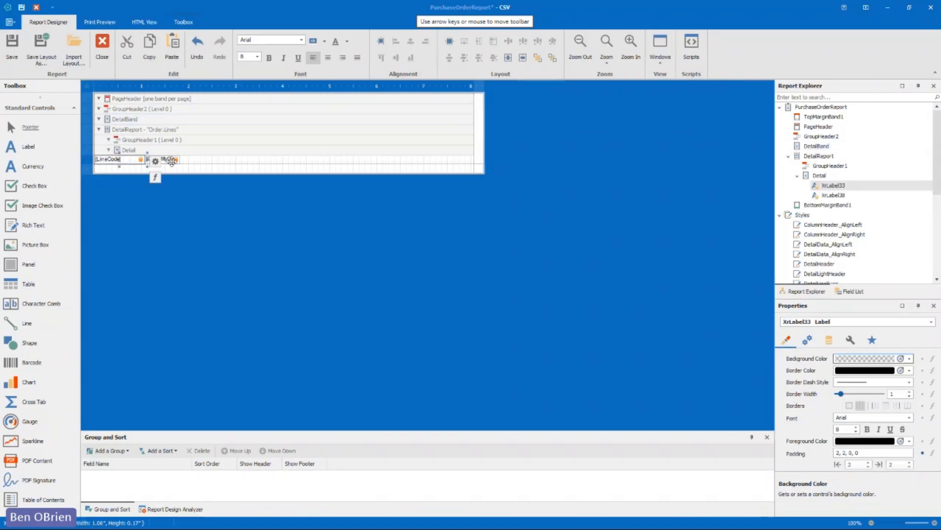
pyautogui.click(171, 161)
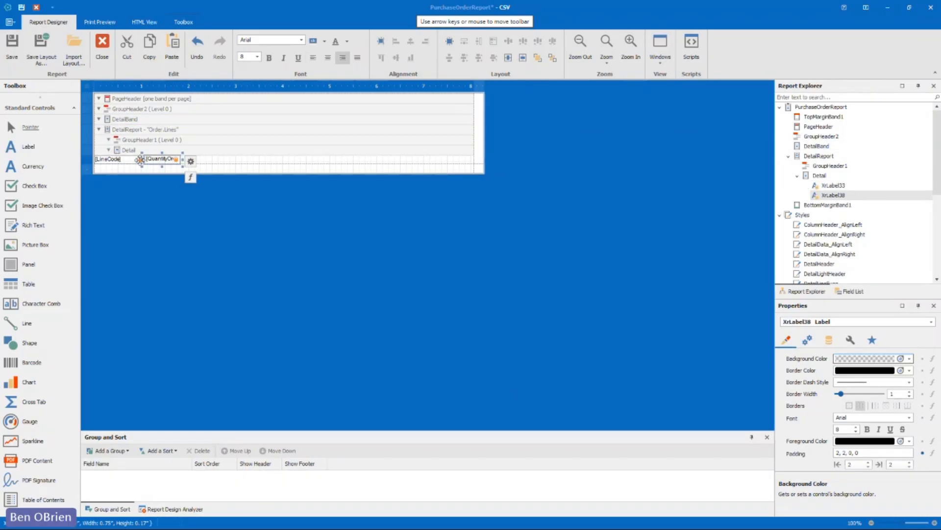
# - Save the CSV report layout, close the designer, and accept the CSV transaction template and purchase order print settings
pyautogui.click(243, 170)
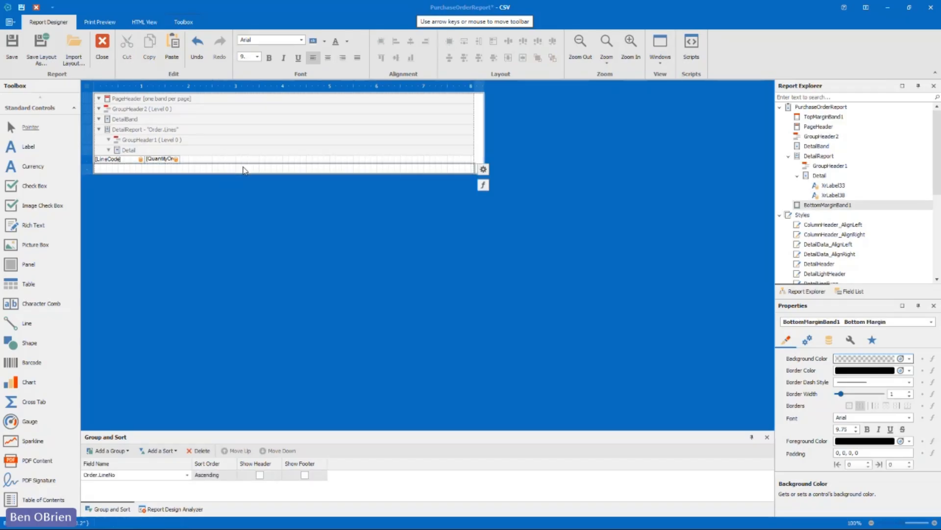
pyautogui.click(16, 51)
pyautogui.click(102, 47)
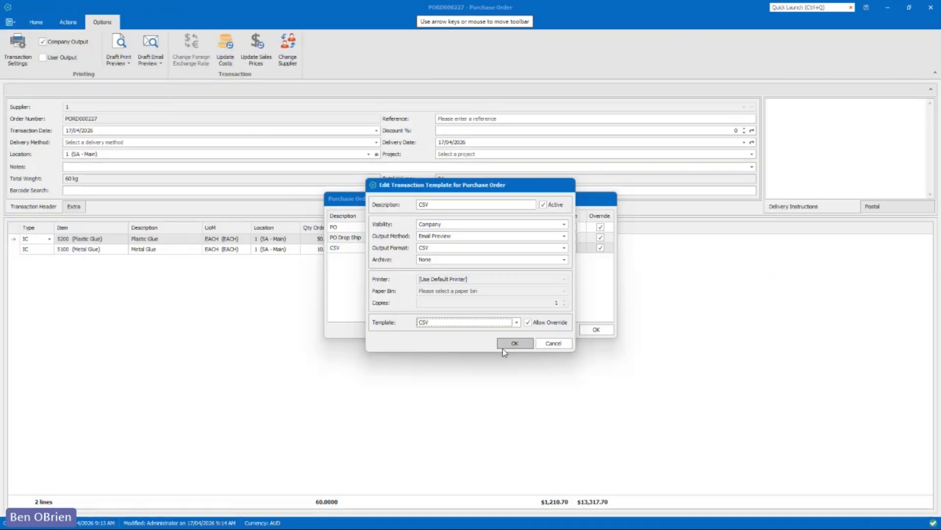
pyautogui.click(514, 343)
pyautogui.click(594, 329)
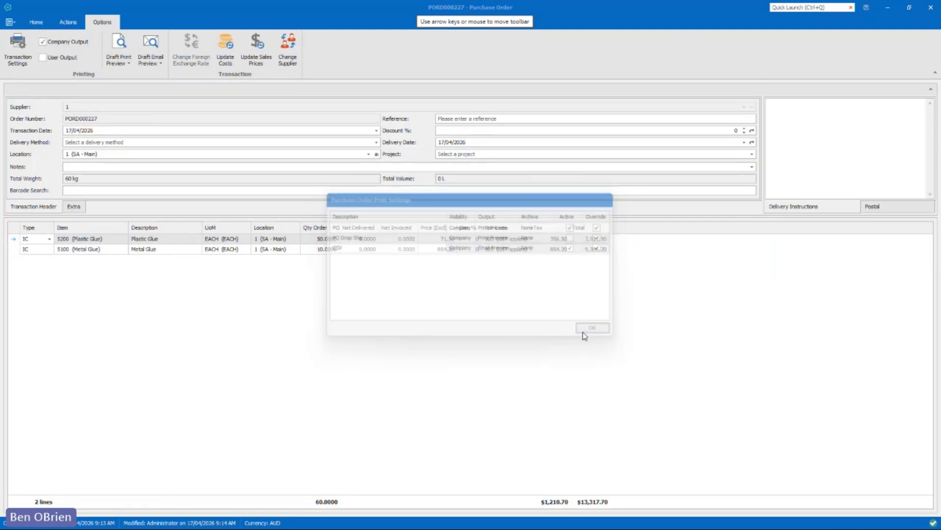
# - Generate a draft email preview of the purchase order using the CSV template
pyautogui.click(151, 62)
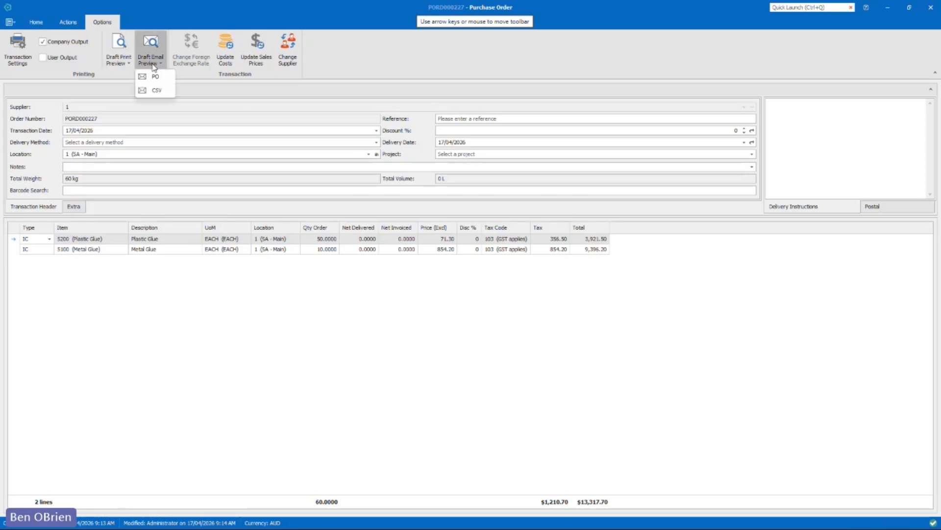
pyautogui.click(156, 91)
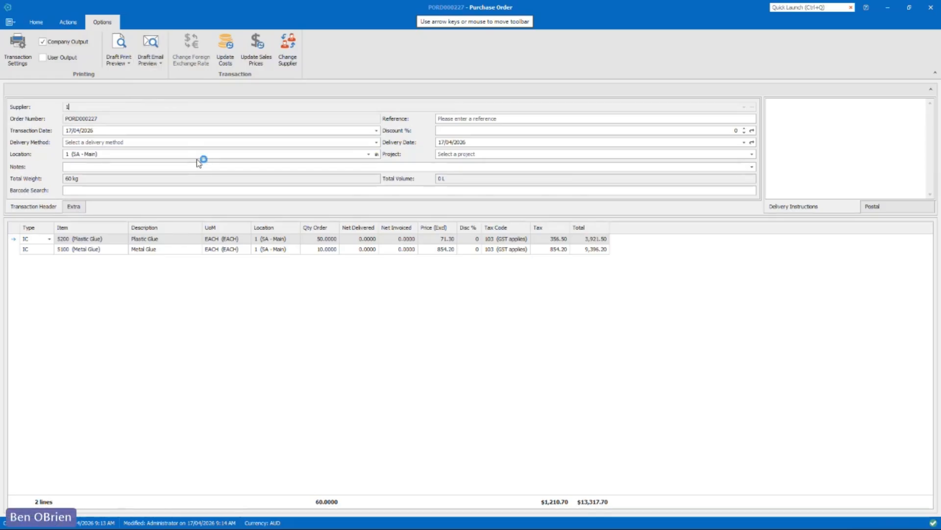
pyautogui.hotkey('alt', 'Tab')
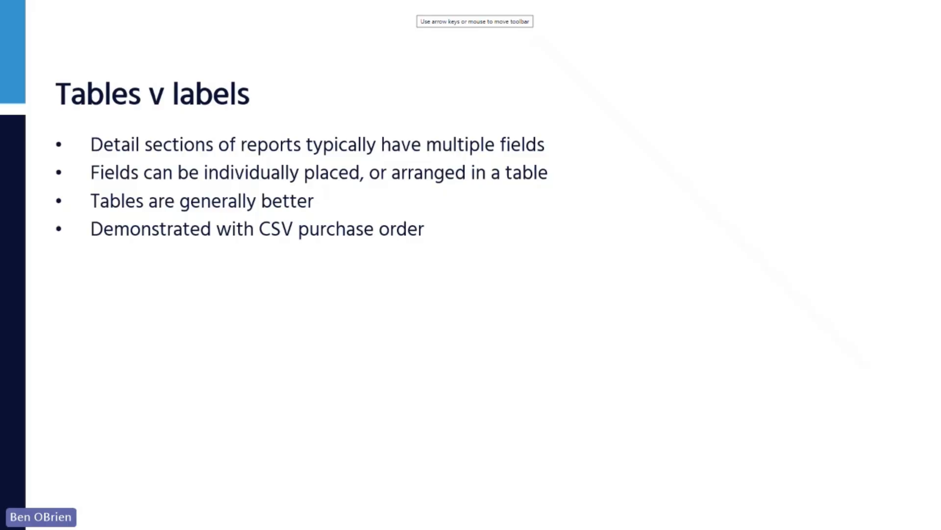
pyautogui.hotkey('alt', 'Tab')
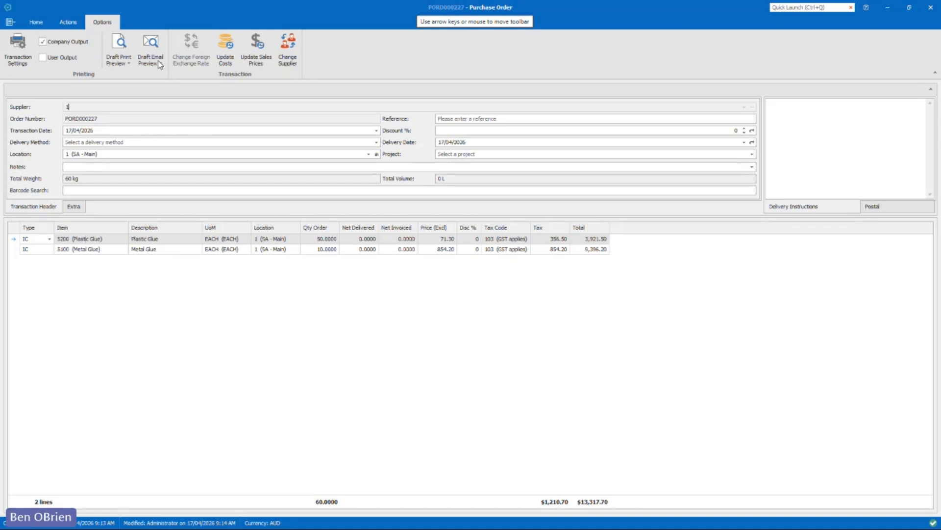
pyautogui.hotkey('alt', 'Tab')
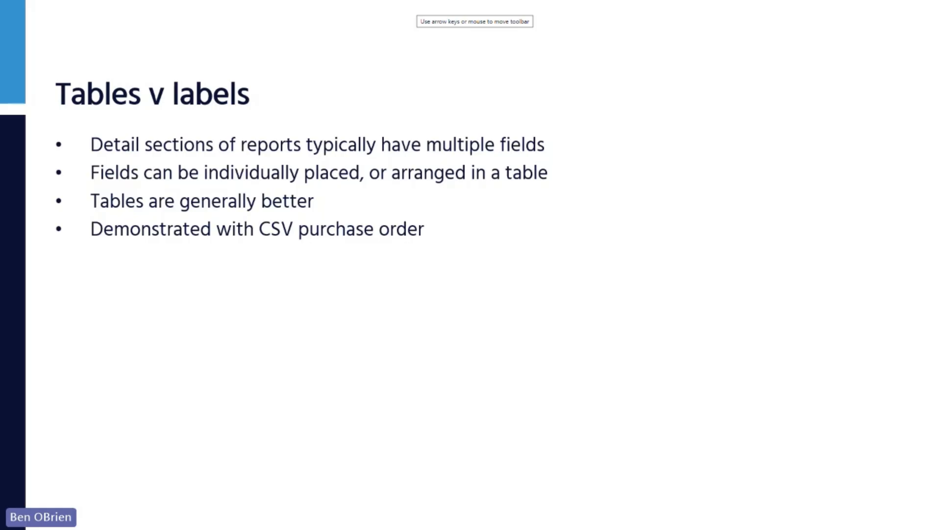
pyautogui.hotkey('alt', 'Tab')
pyautogui.hotkey('alt', 'Tab')
pyautogui.hotkey('alt', 'Tab')
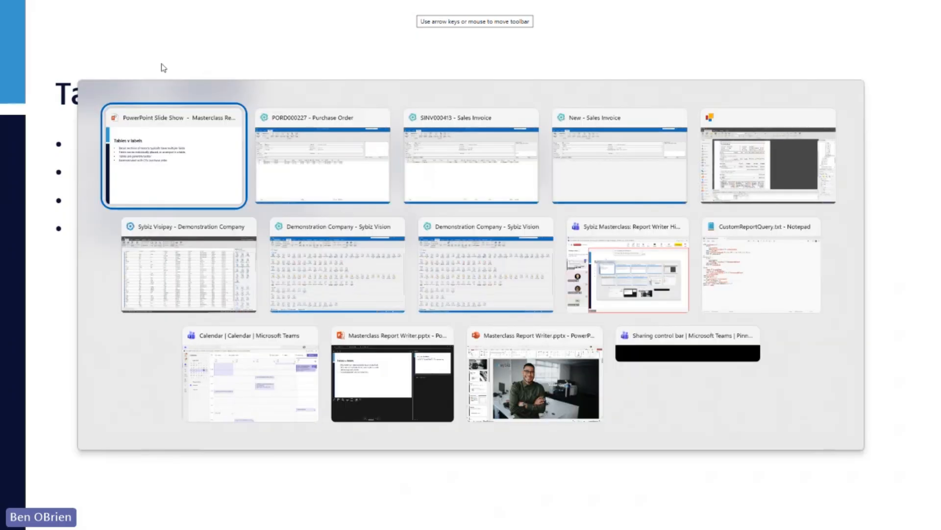
pyautogui.hotkey('alt', 'Tab')
pyautogui.hotkey('alt', 'Tab')
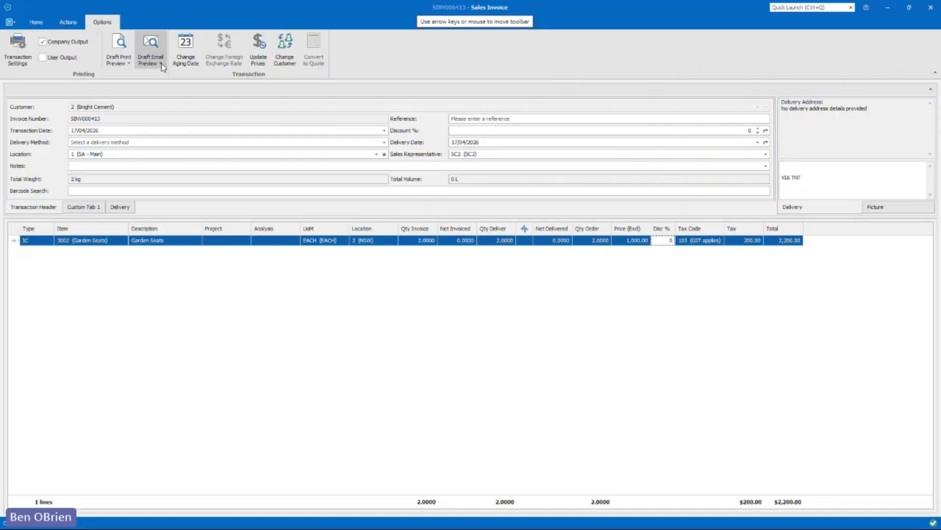
pyautogui.hotkey('alt', 'Tab')
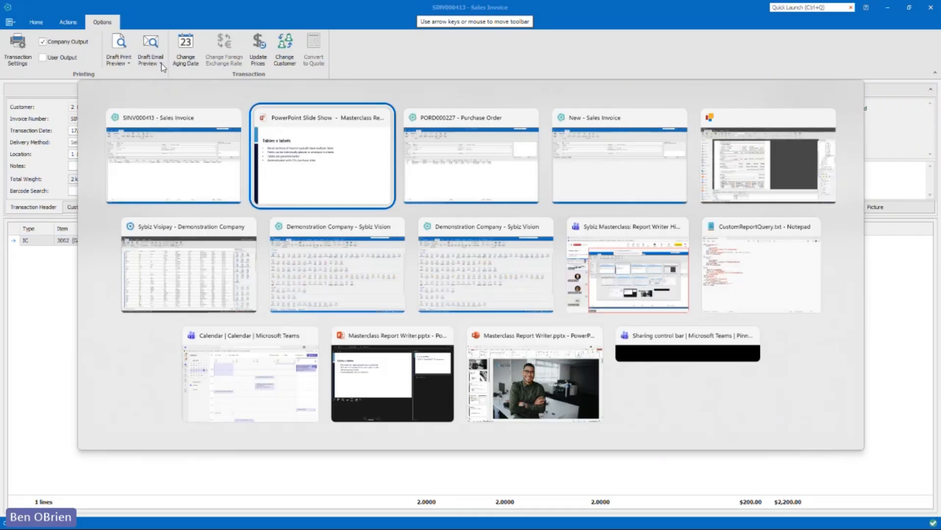
pyautogui.hotkey('alt', 'Tab')
pyautogui.press('Escape')
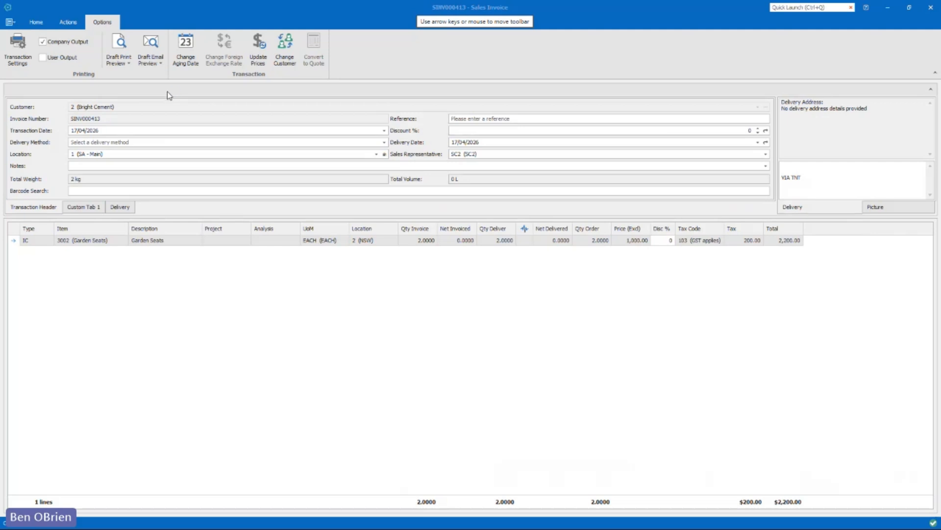
pyautogui.hotkey('alt', 'Tab')
pyautogui.hotkey('alt', 'Tab')
pyautogui.press('Escape')
pyautogui.click(124, 63)
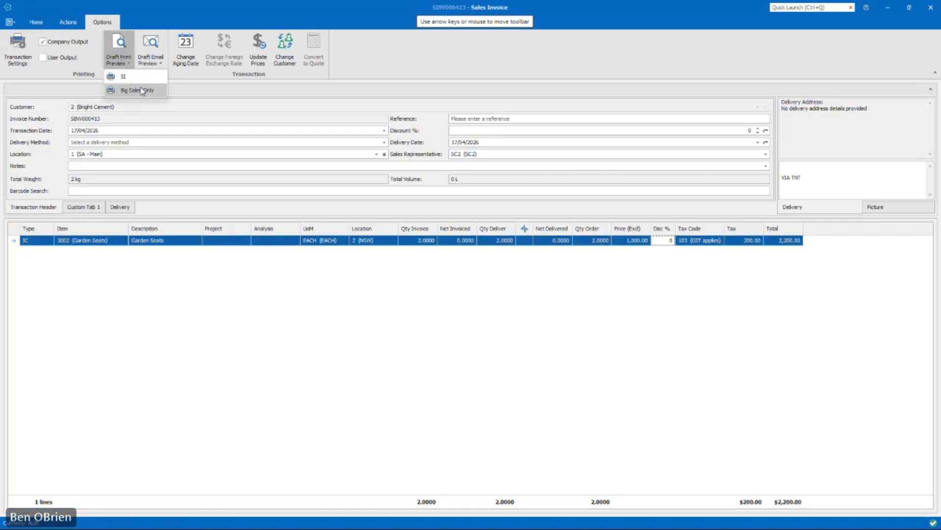
pyautogui.hotkey('alt', 'Tab')
pyautogui.hotkey('alt', 'Tab')
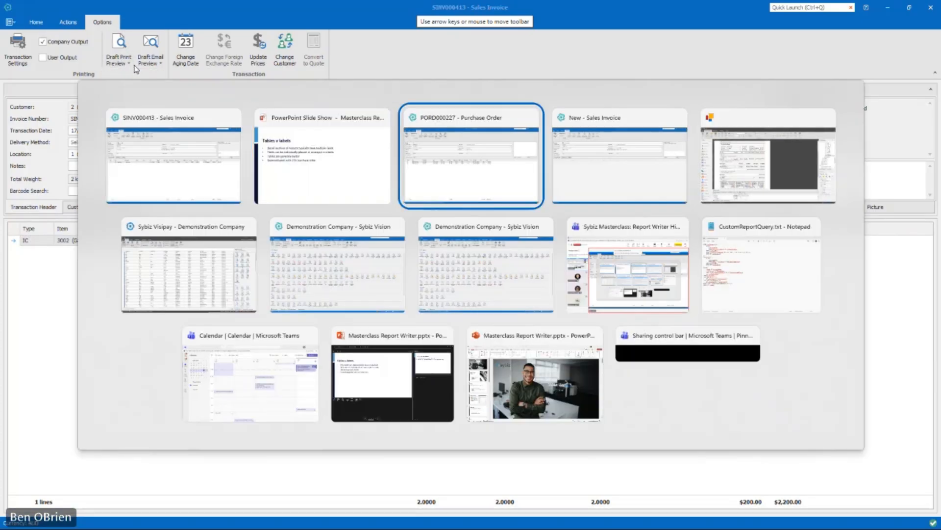
pyautogui.press('Escape')
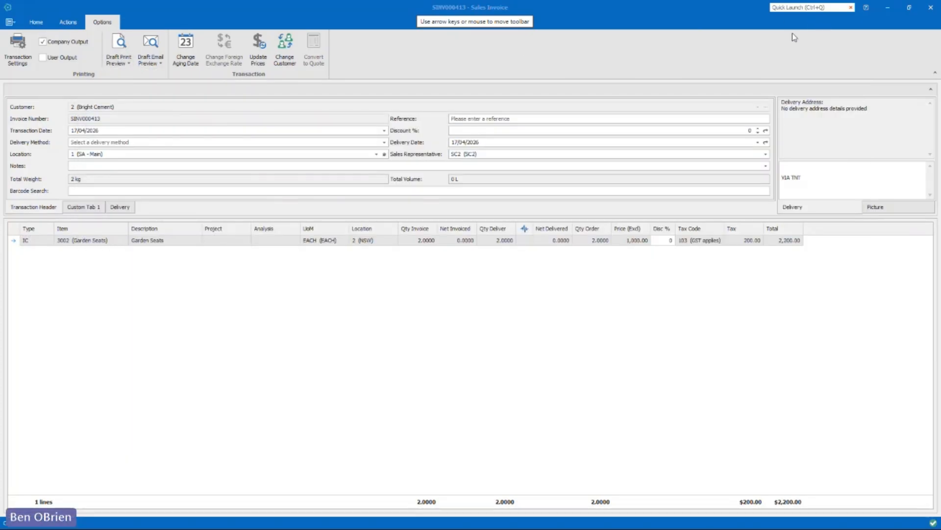
# - Bring up the email preview window and open the purchase order's attached CSV file
pyautogui.hotkey('alt', 'Tab')
pyautogui.press('alt')
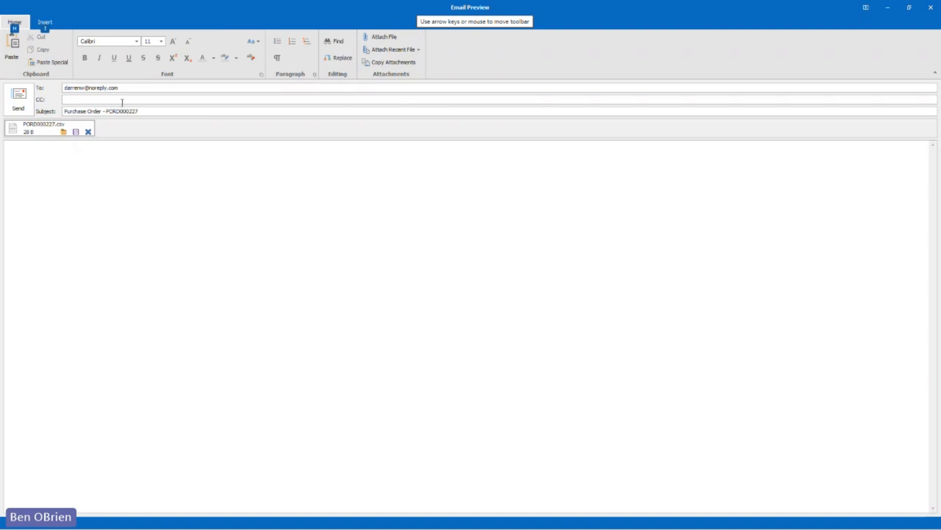
pyautogui.click(63, 132)
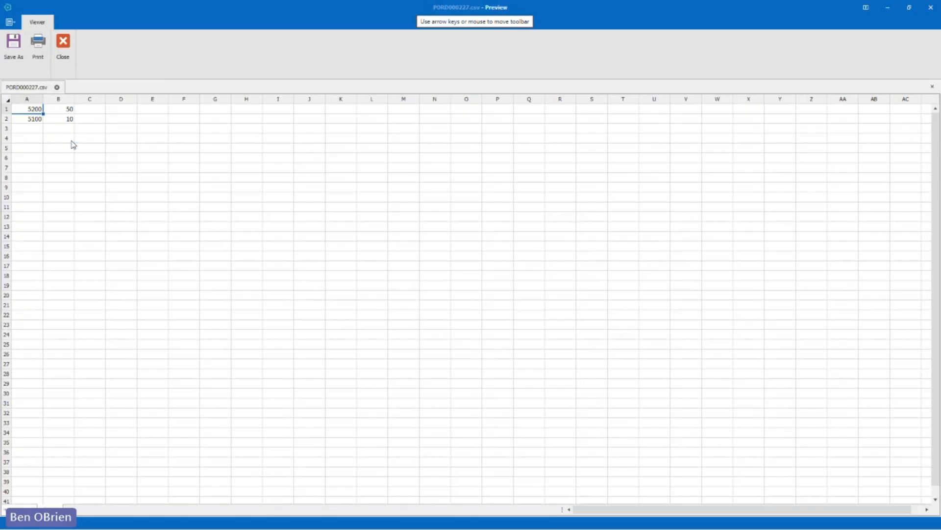
# - Examine the quantity values in column B of the CSV attachment and close both the attachment and email previews
pyautogui.click(69, 109)
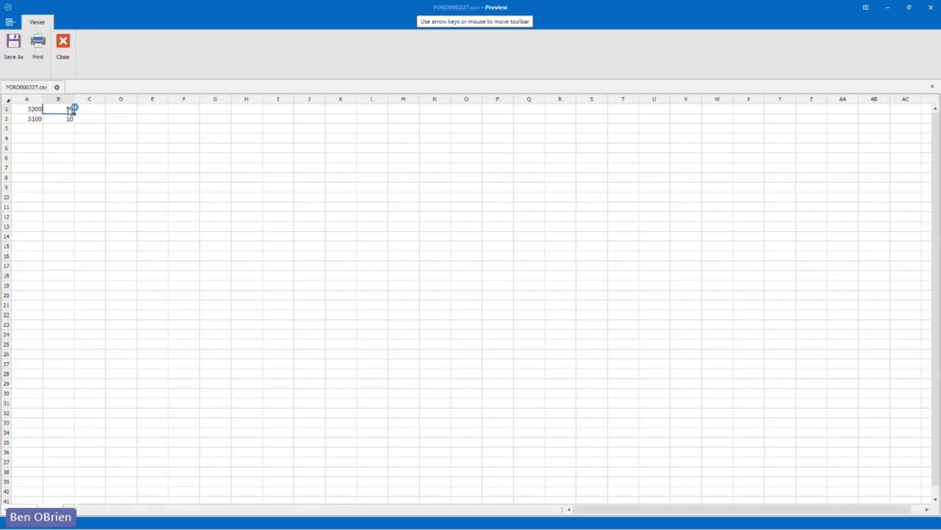
pyautogui.moveTo(70, 110); pyautogui.dragTo(69, 119)
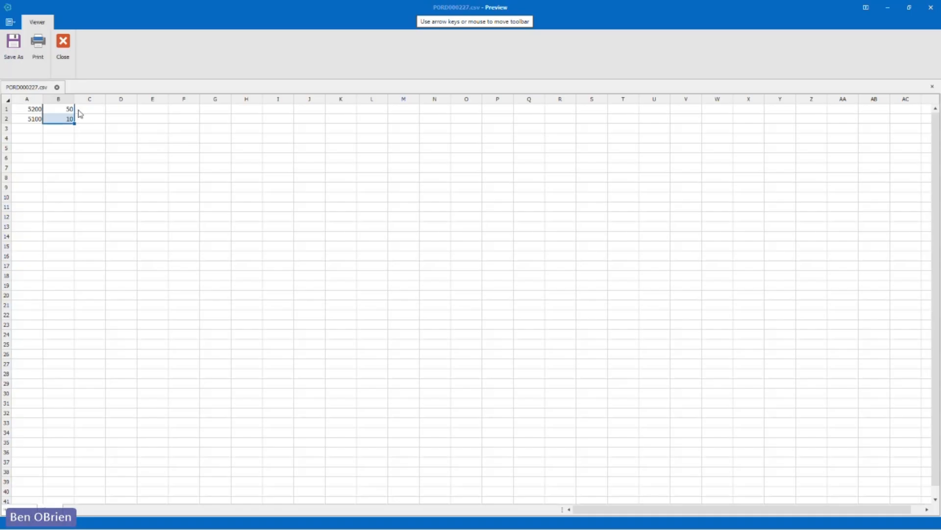
pyautogui.click(100, 112)
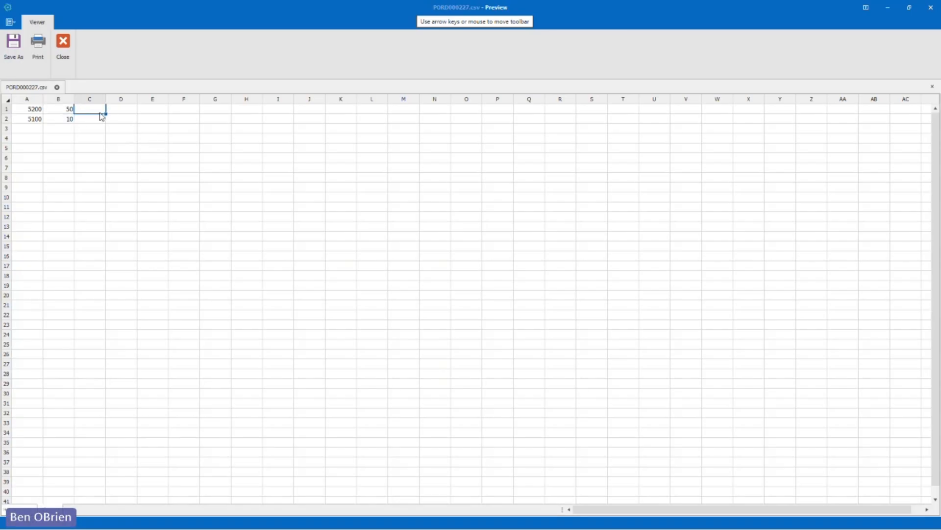
pyautogui.click(67, 113)
pyautogui.click(66, 121)
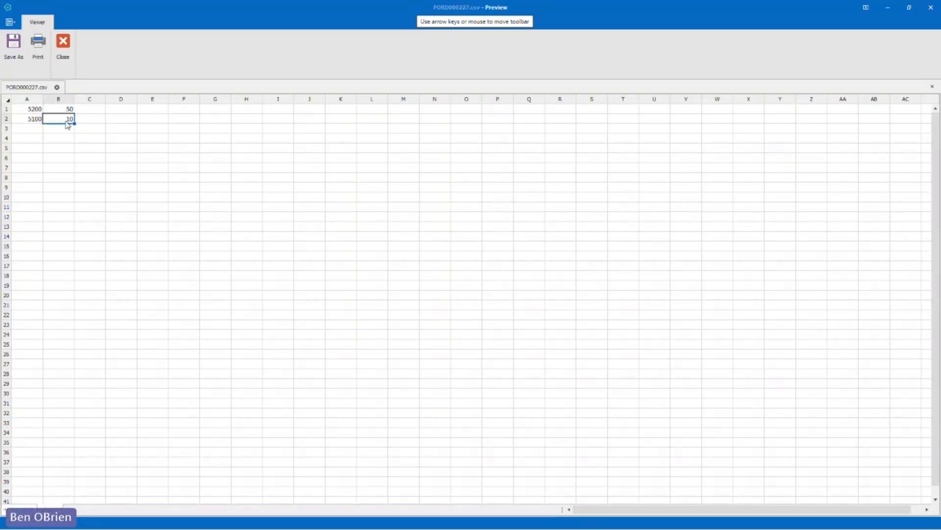
pyautogui.moveTo(69, 111); pyautogui.dragTo(72, 121)
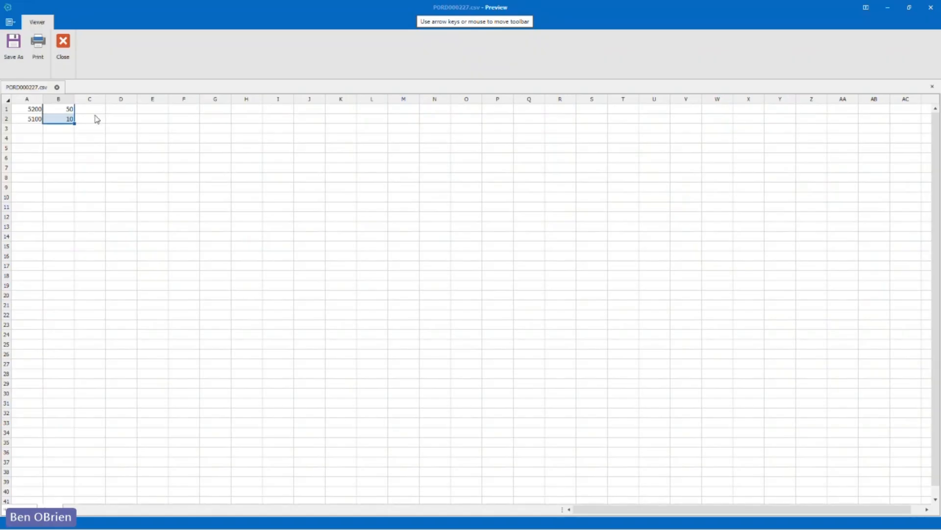
pyautogui.click(64, 54)
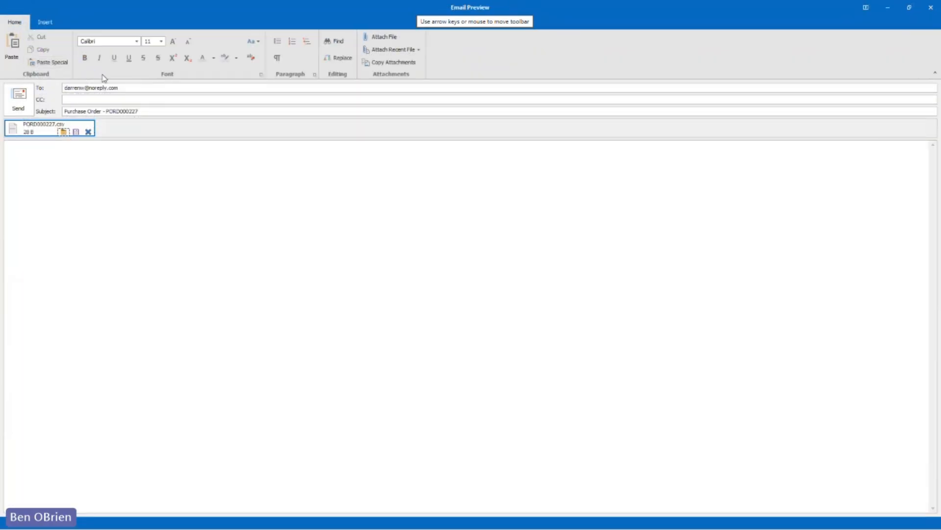
pyautogui.click(931, 7)
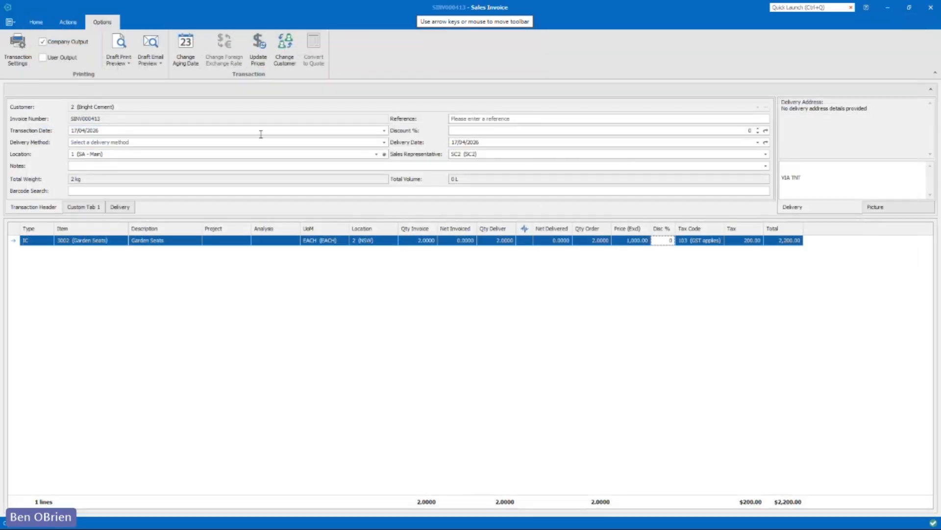
# - Return to the purchase order window and open the CSV entry in its print settings for editing
pyautogui.click(31, 52)
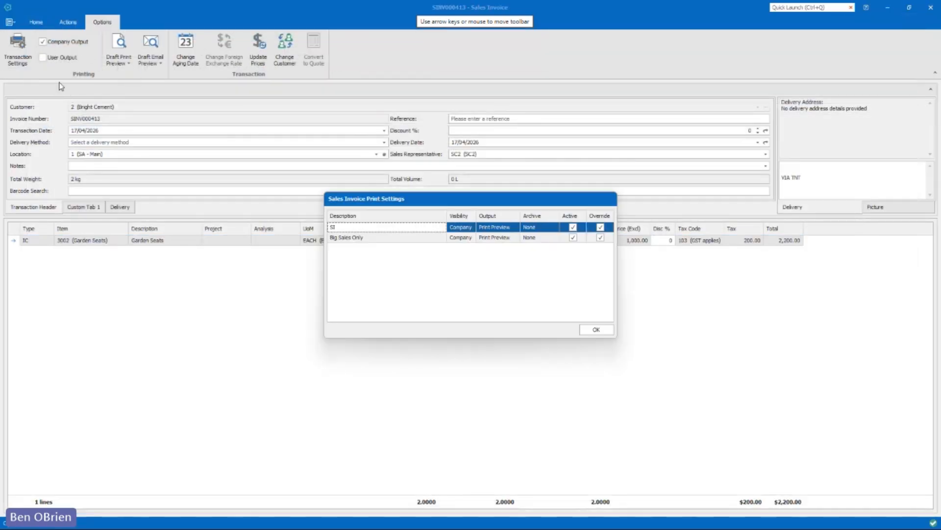
pyautogui.click(597, 329)
pyautogui.hotkey('alt', 'Tab')
pyautogui.hotkey('alt', 'Tab')
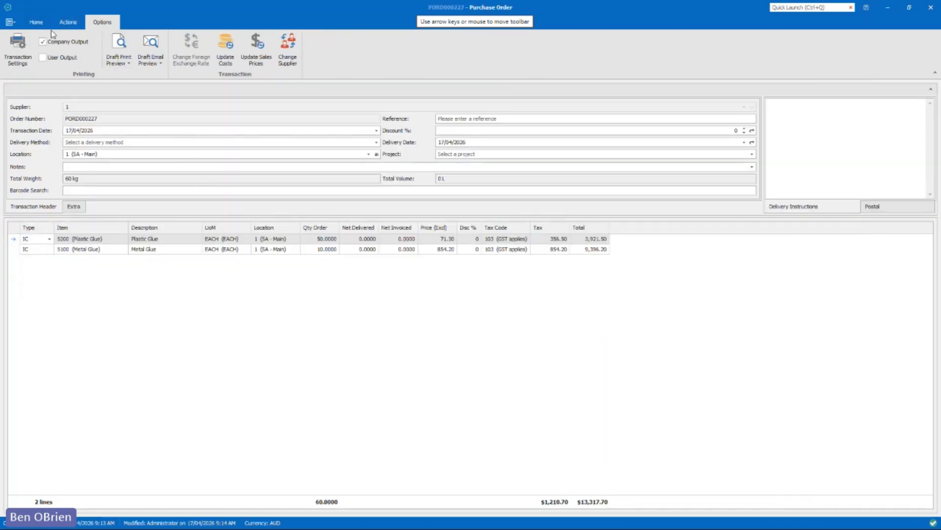
pyautogui.click(27, 52)
pyautogui.click(436, 249)
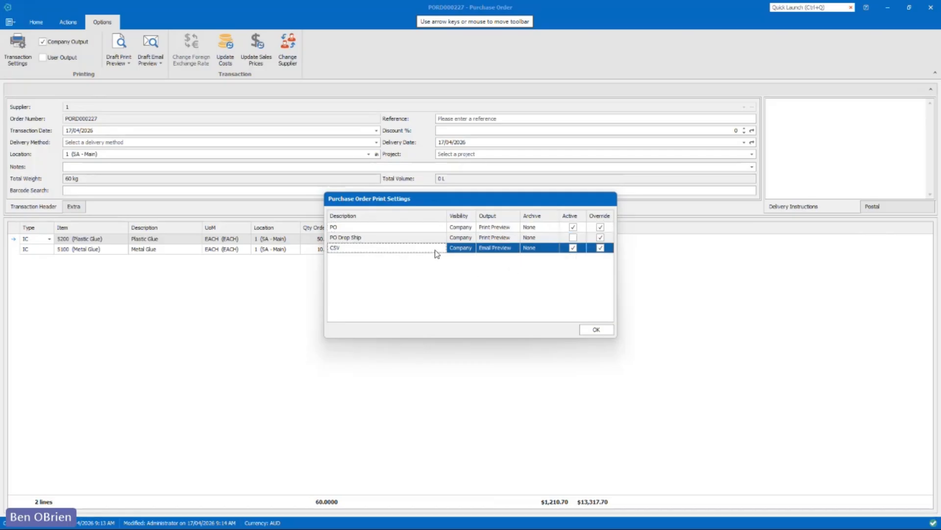
pyautogui.doubleClick(453, 252)
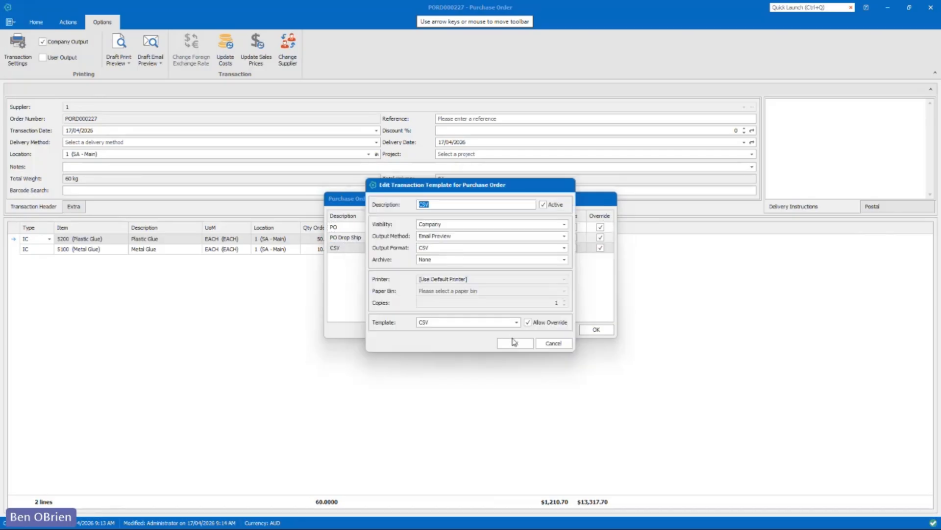
# - Select CSV Copy as the entry's template and open that report layout in the designer
pyautogui.click(517, 322)
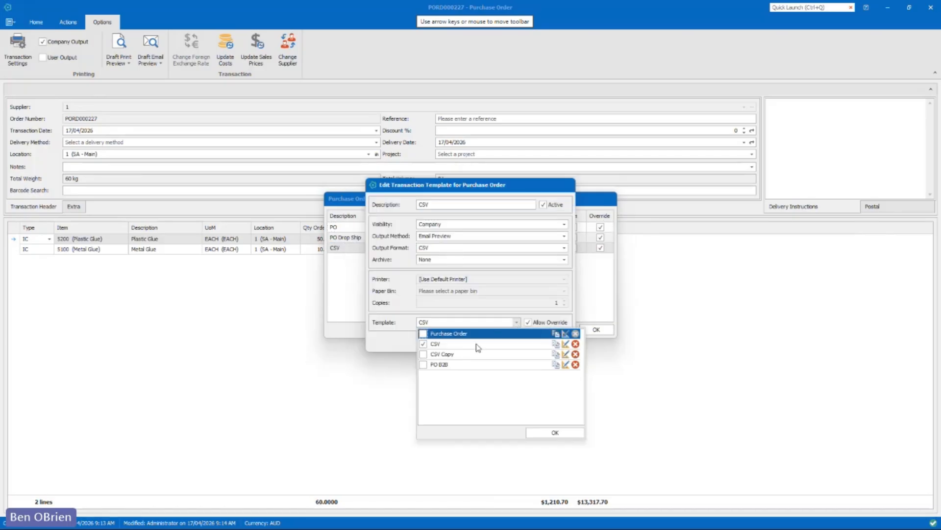
pyautogui.click(424, 354)
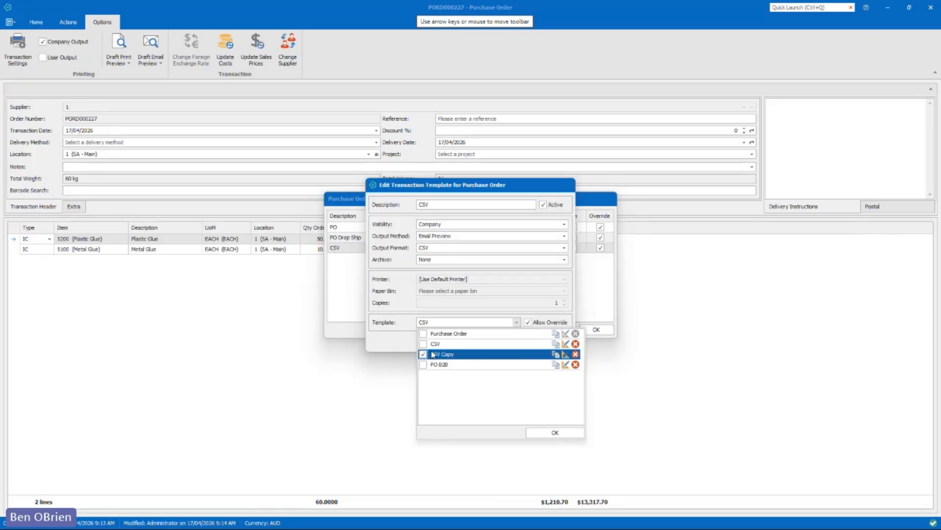
pyautogui.click(565, 357)
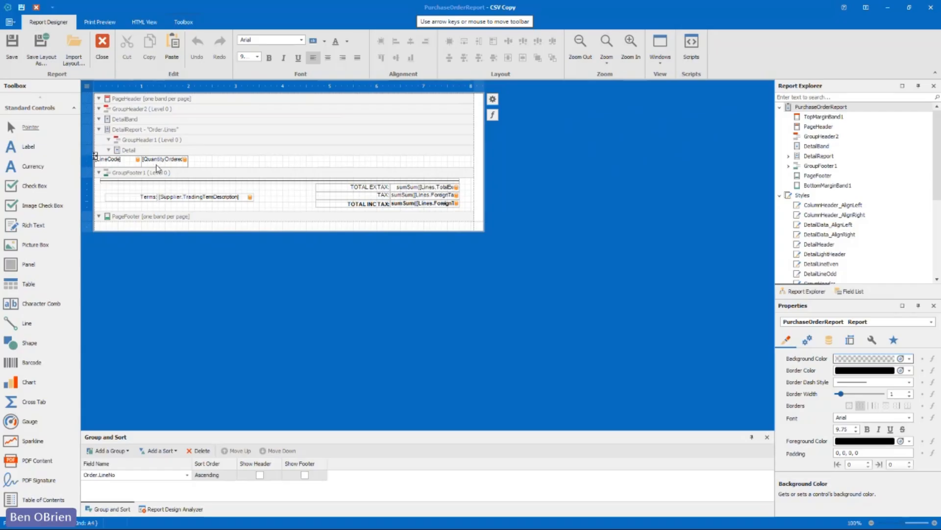
# - Draw a new table about 1.54" wide and 0.16" high in the Detail band, beside the existing LineCode and QuantityOrdered table
pyautogui.click(110, 159)
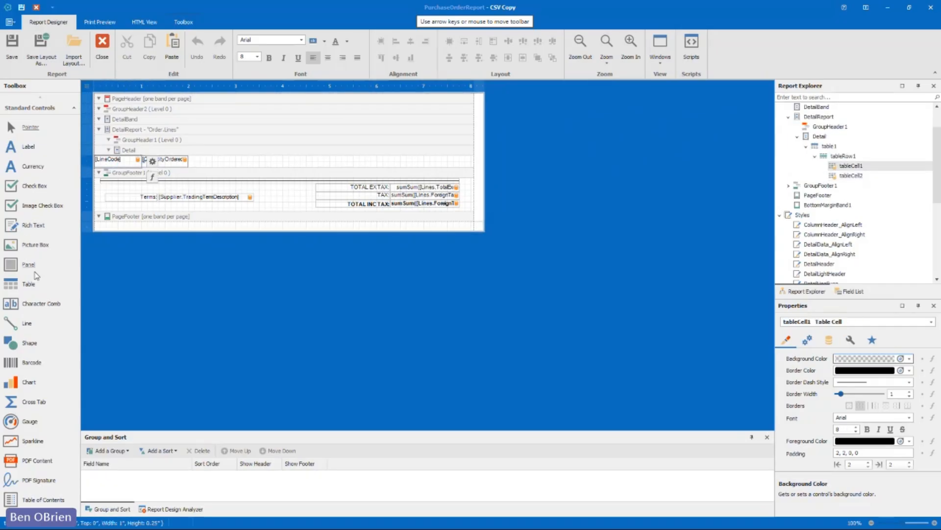
pyautogui.click(221, 166)
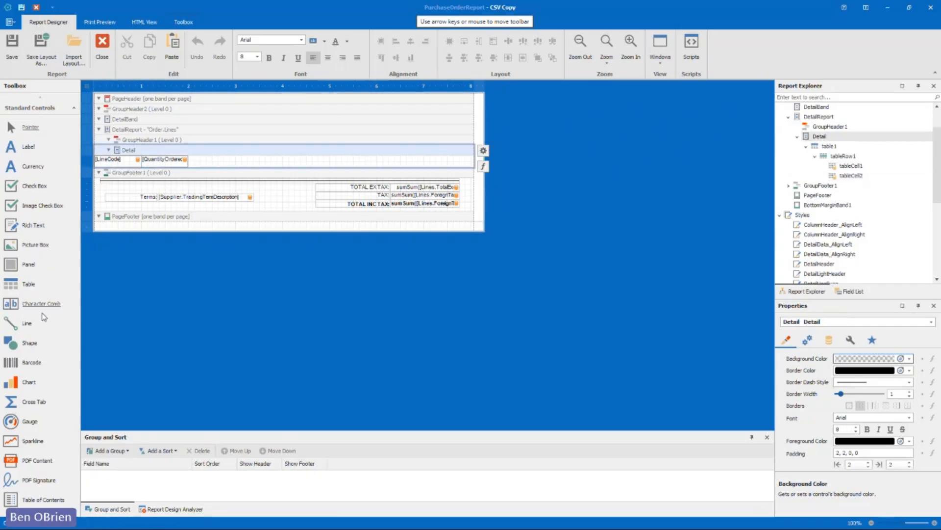
pyautogui.click(31, 285)
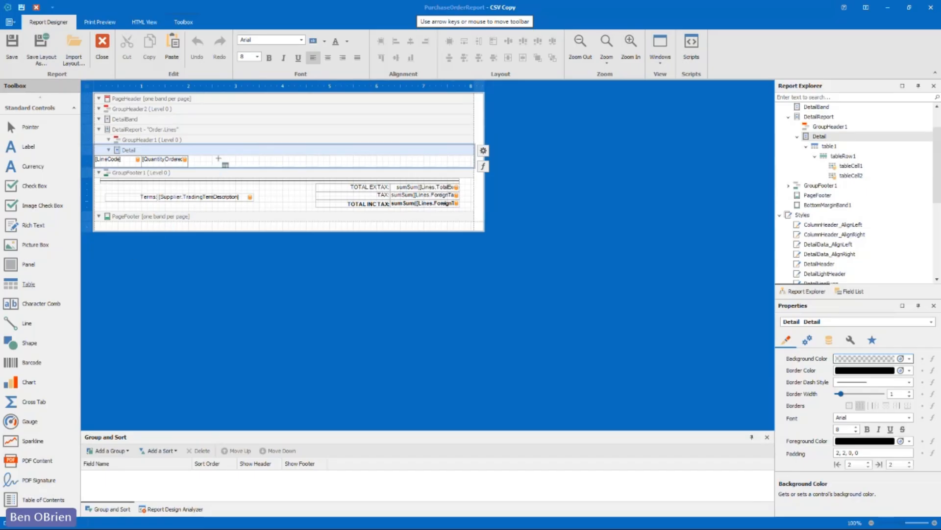
pyautogui.moveTo(216, 156); pyautogui.dragTo(293, 168)
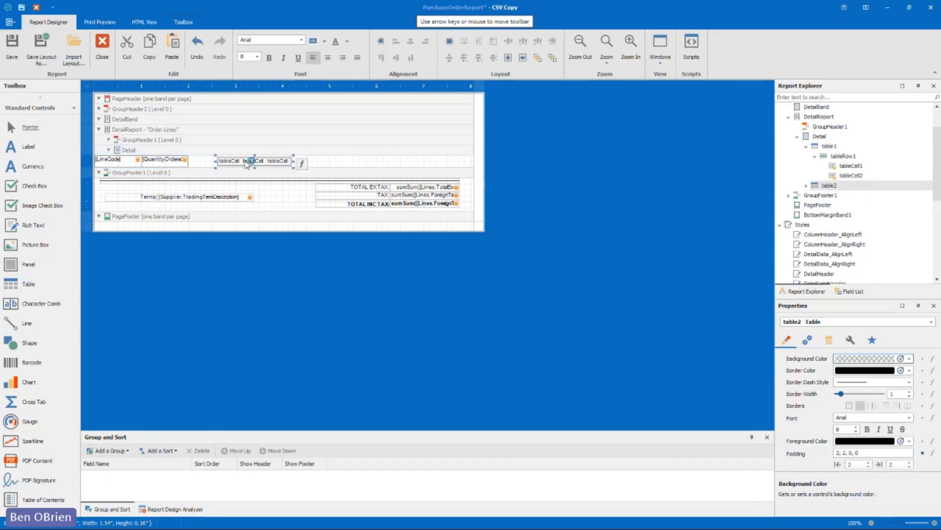
# - Bind the first cell of the new table in the Detail band to the LineCode field
pyautogui.click(237, 160)
pyautogui.click(253, 164)
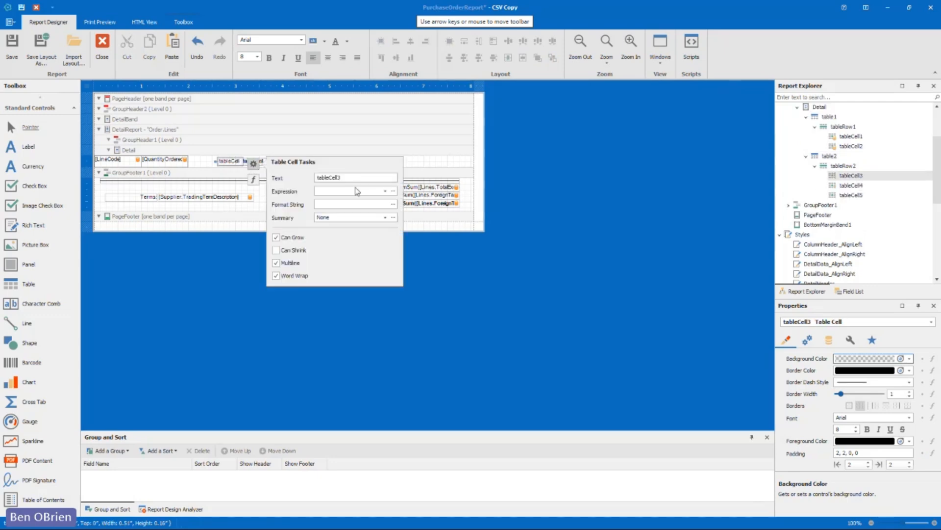
pyautogui.click(383, 191)
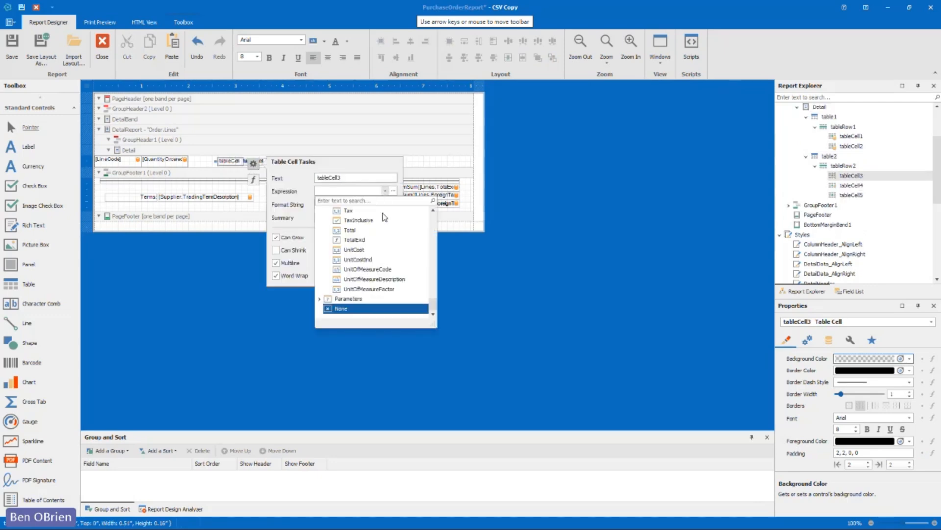
pyautogui.scroll(2, 379, 235)
pyautogui.scroll(6, 379, 235)
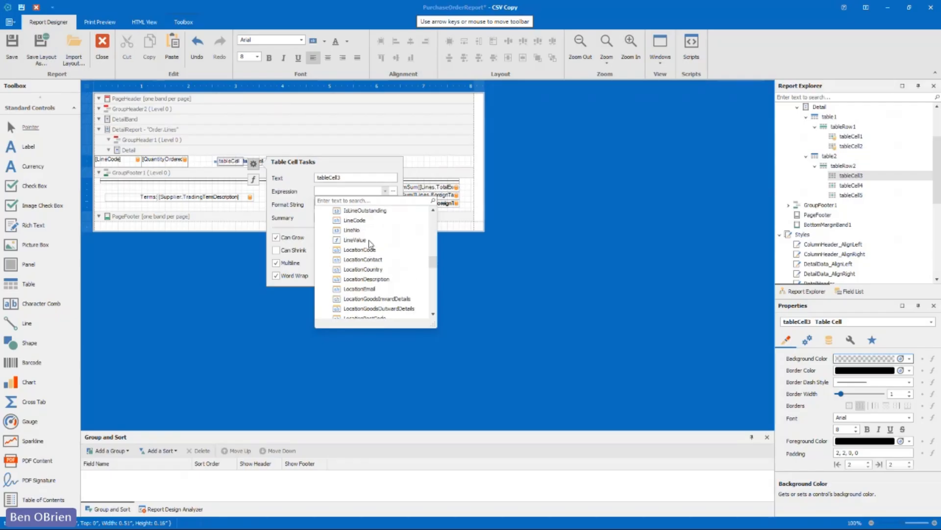
pyautogui.click(358, 221)
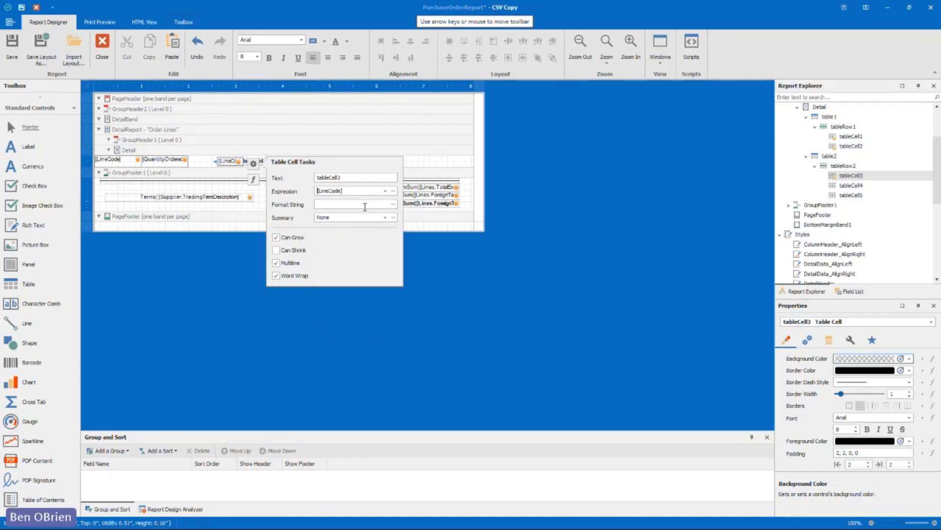
pyautogui.click(259, 162)
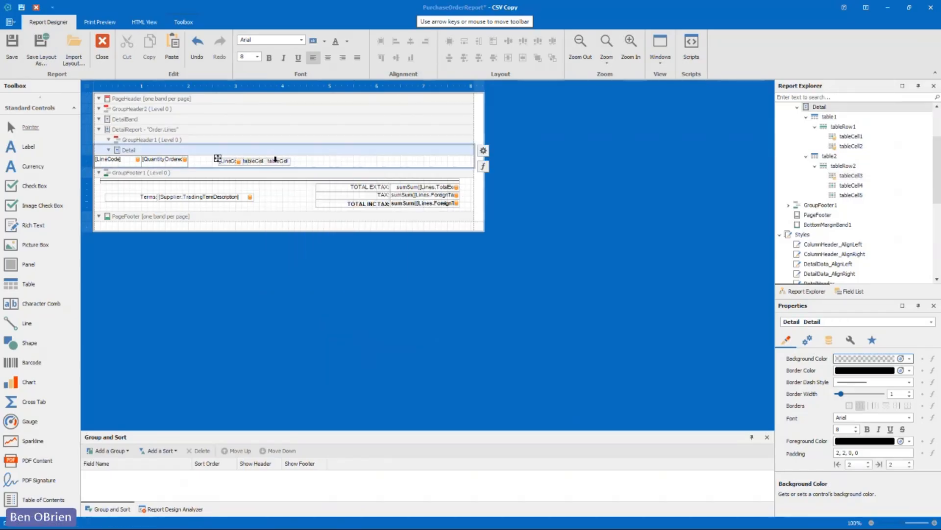
# - Set the expression of the new table's middle cell to the QuantityOrdered field
pyautogui.click(278, 164)
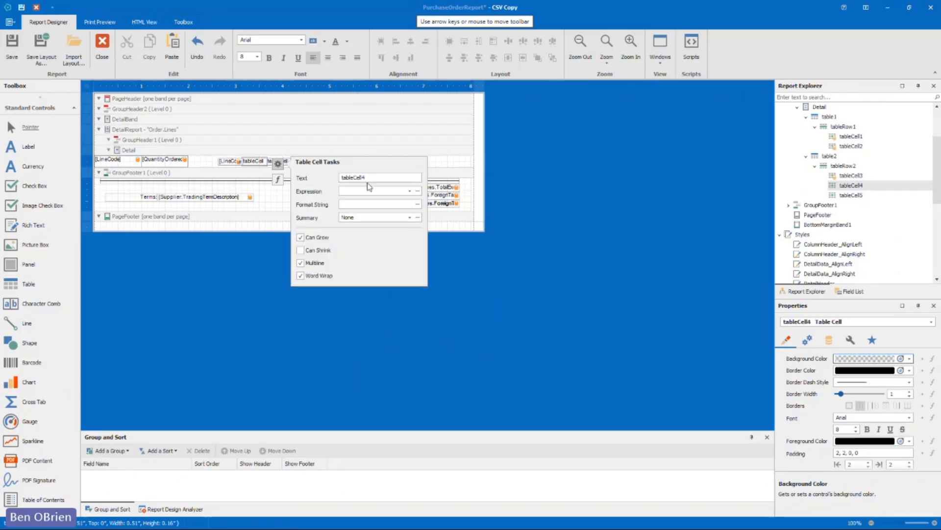
pyautogui.click(409, 191)
pyautogui.scroll(-3, 401, 259)
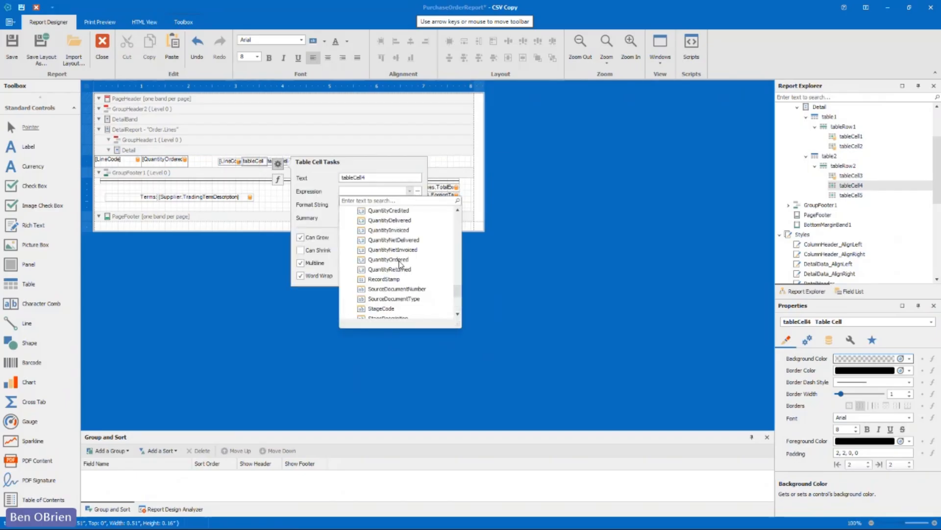
pyautogui.click(398, 259)
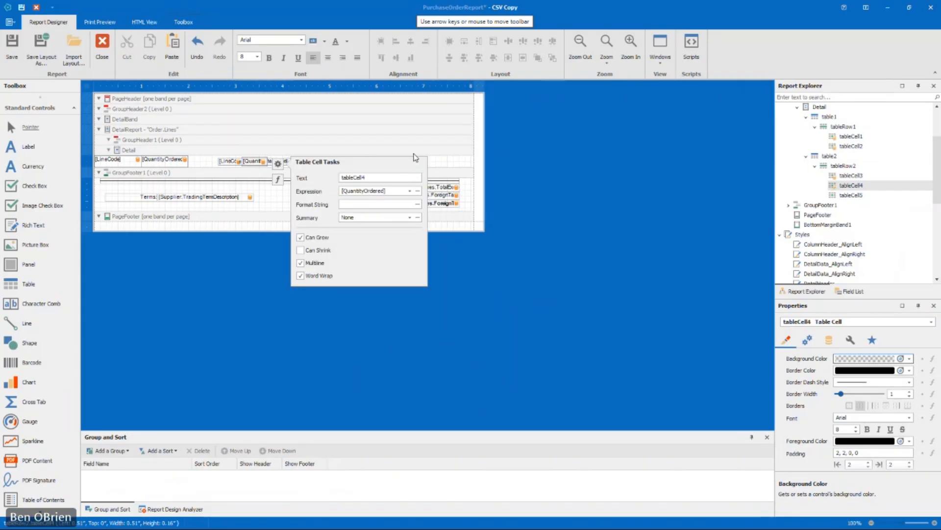
pyautogui.click(393, 143)
# - Delete the new table's unused third cell and remove the rest of that table from the Detail band
pyautogui.click(287, 160)
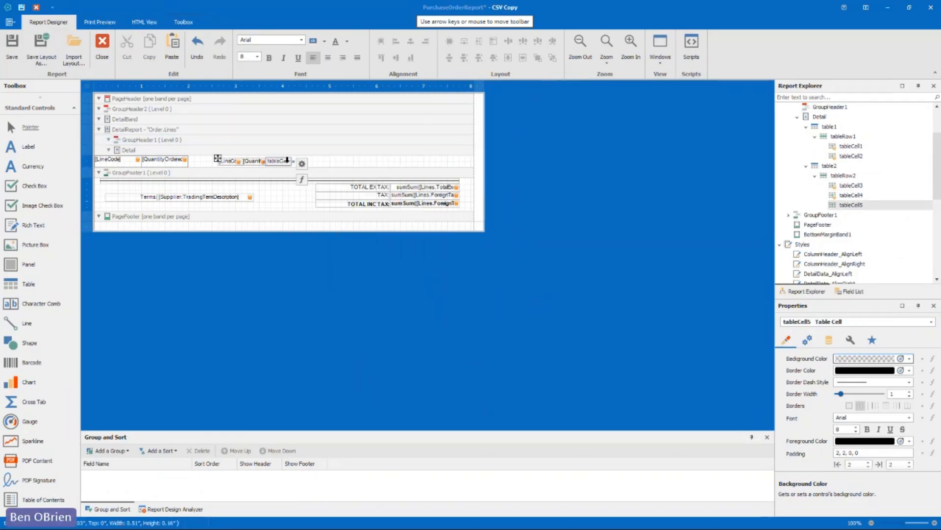
pyautogui.press('Delete')
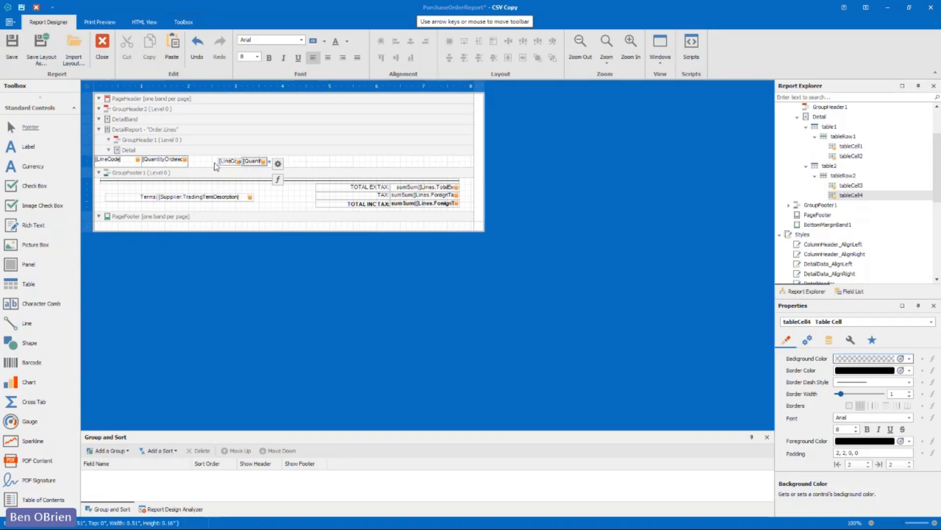
pyautogui.click(229, 165)
pyautogui.press('Delete')
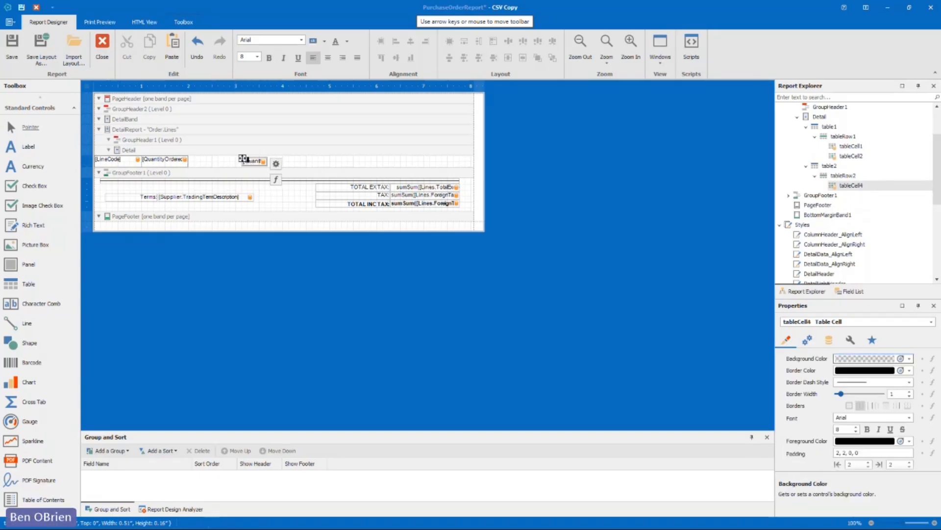
pyautogui.press('Delete')
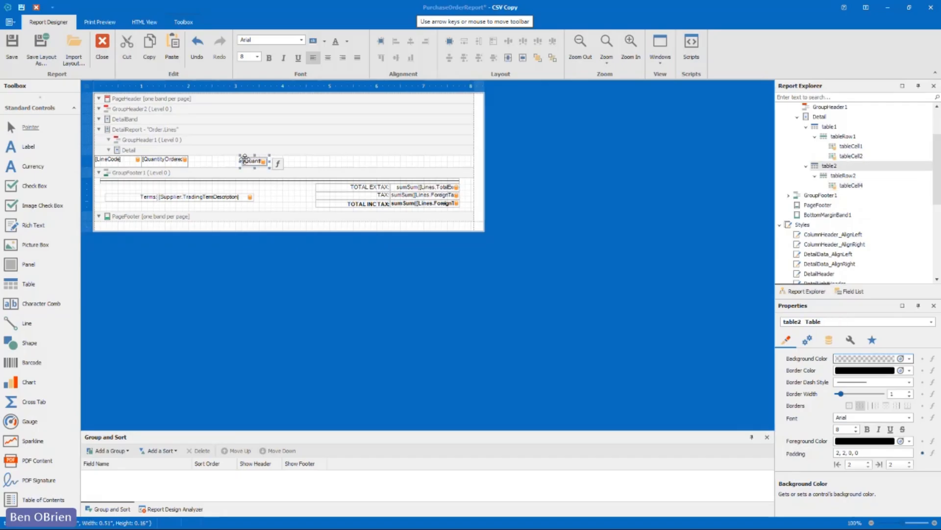
# - Delete the GroupFooter1 band containing the terms and order totals
pyautogui.click(254, 173)
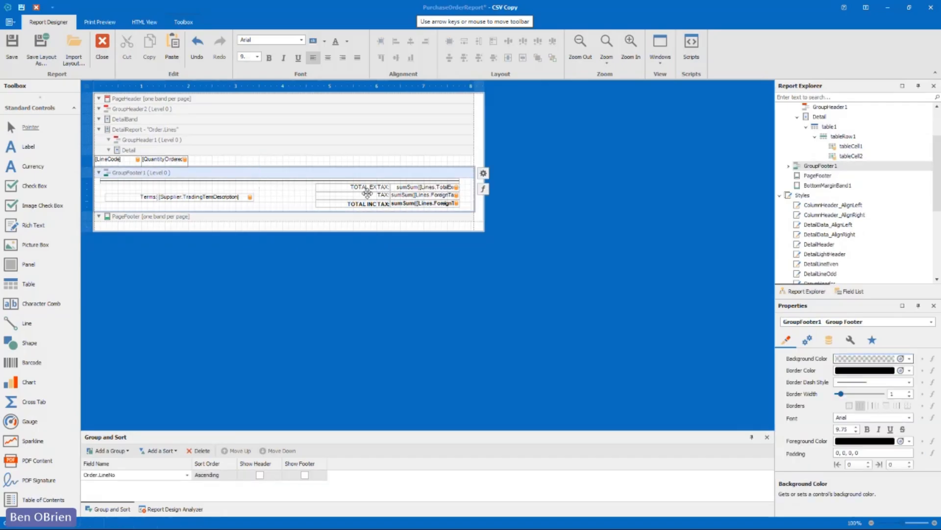
pyautogui.rightClick(351, 181)
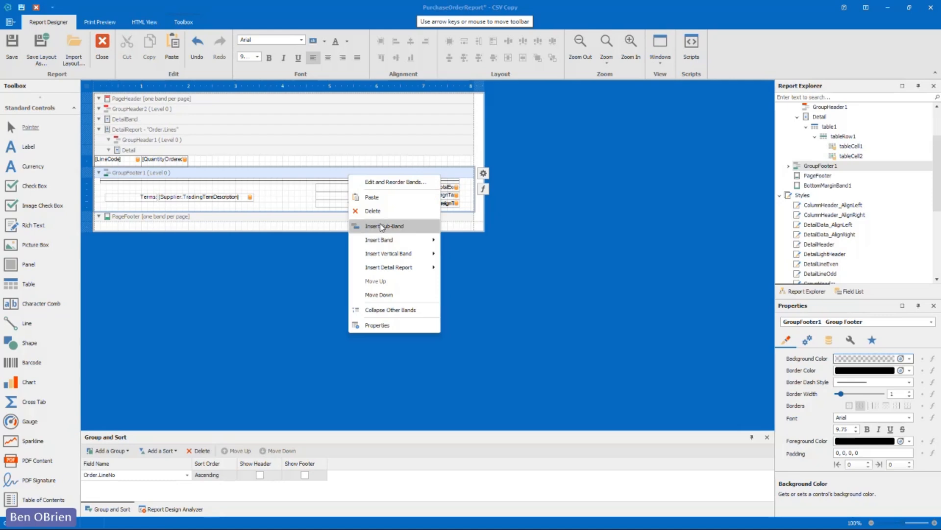
pyautogui.click(369, 211)
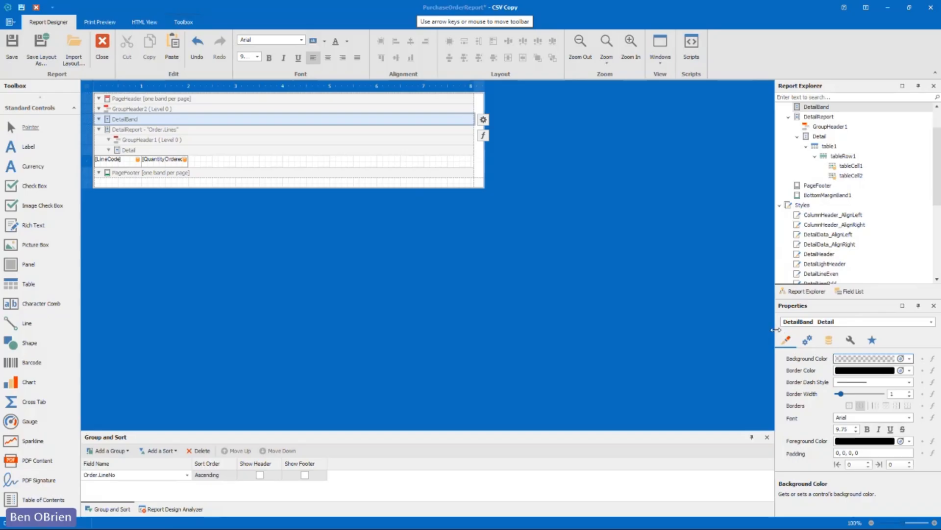
# - Widen the property area and examine DetailBand's appearance, behavior, data and design properties for export-related settings
pyautogui.moveTo(776, 329); pyautogui.dragTo(731, 327)
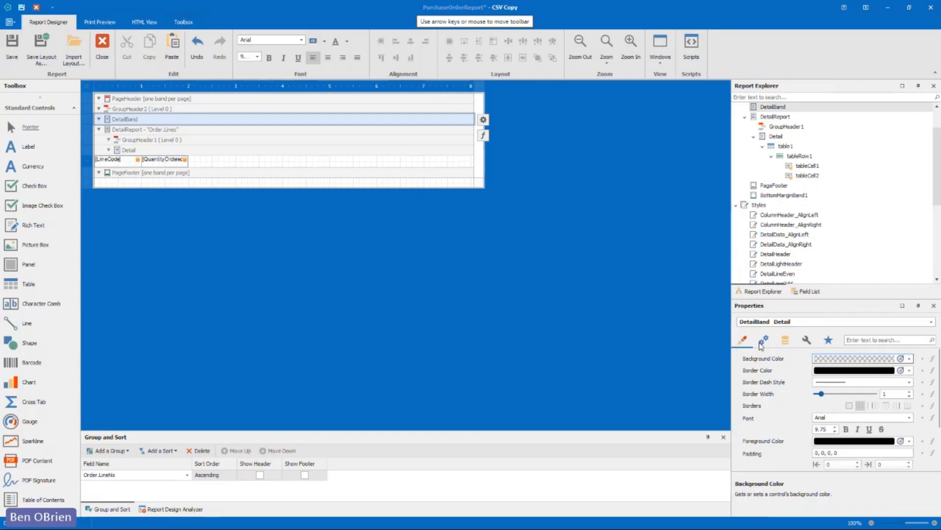
pyautogui.click(763, 341)
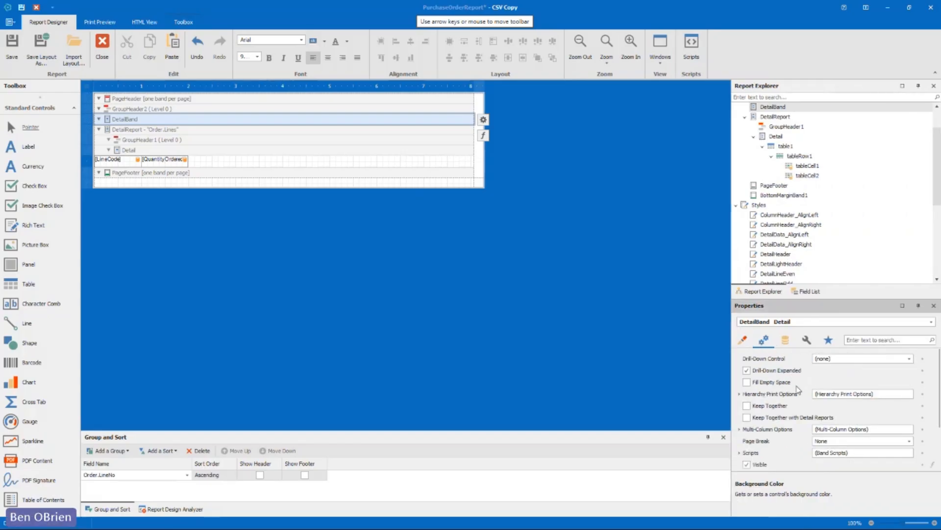
pyautogui.scroll(-1, 795, 396)
pyautogui.scroll(1, 794, 396)
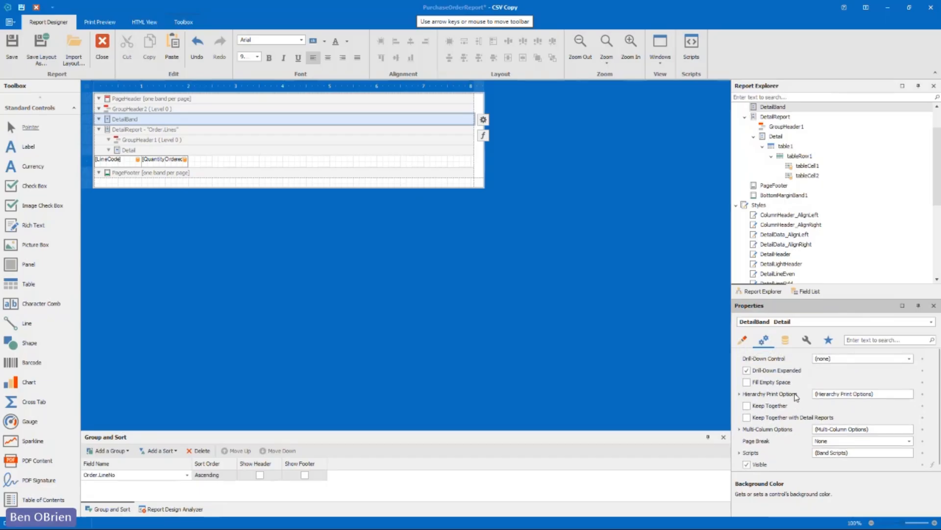
pyautogui.click(786, 341)
pyautogui.click(806, 343)
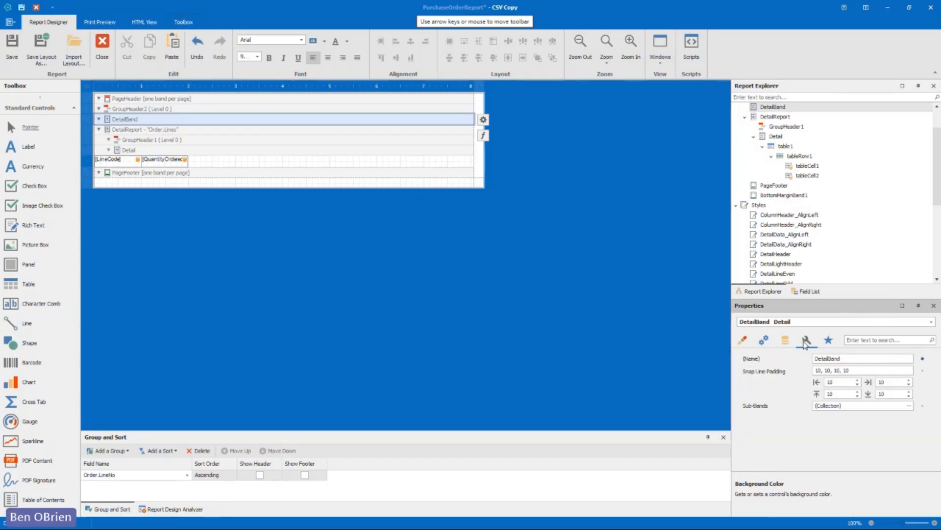
pyautogui.click(828, 342)
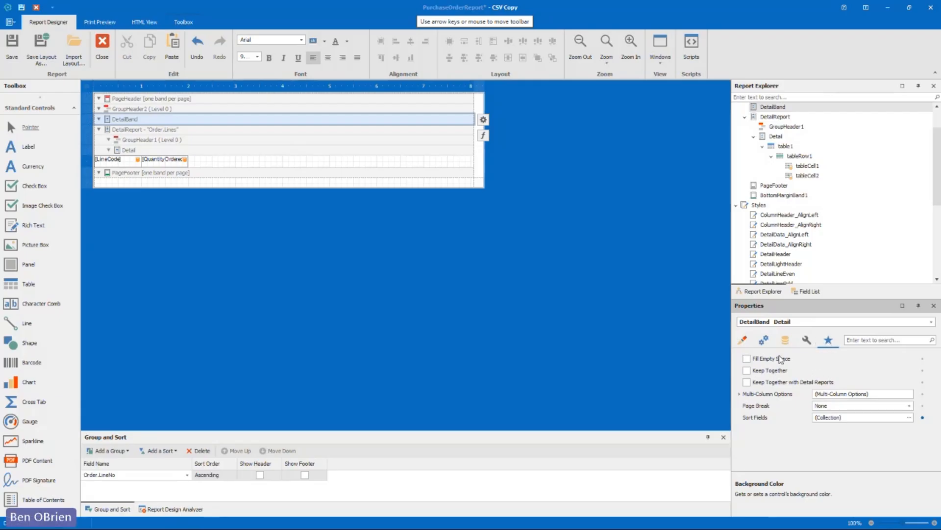
pyautogui.click(750, 345)
pyautogui.scroll(-1, 771, 392)
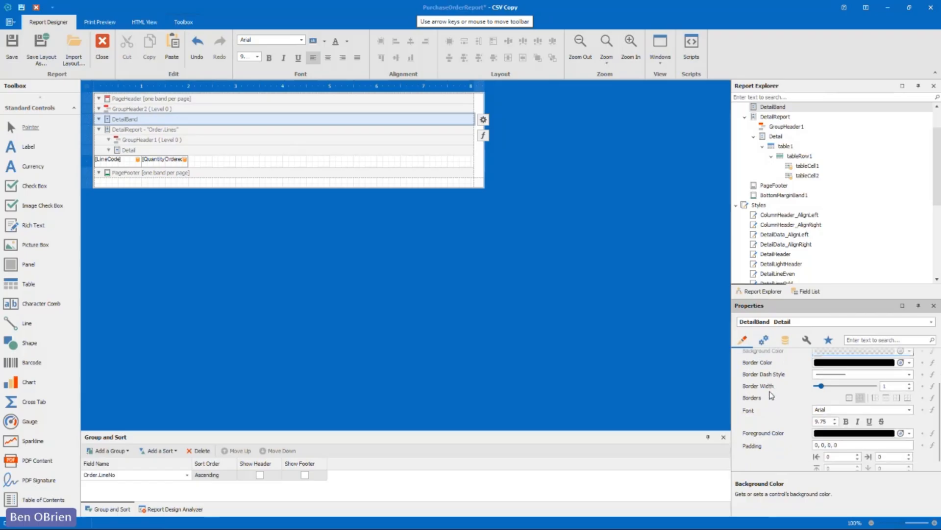
pyautogui.scroll(-2, 771, 396)
pyautogui.click(764, 339)
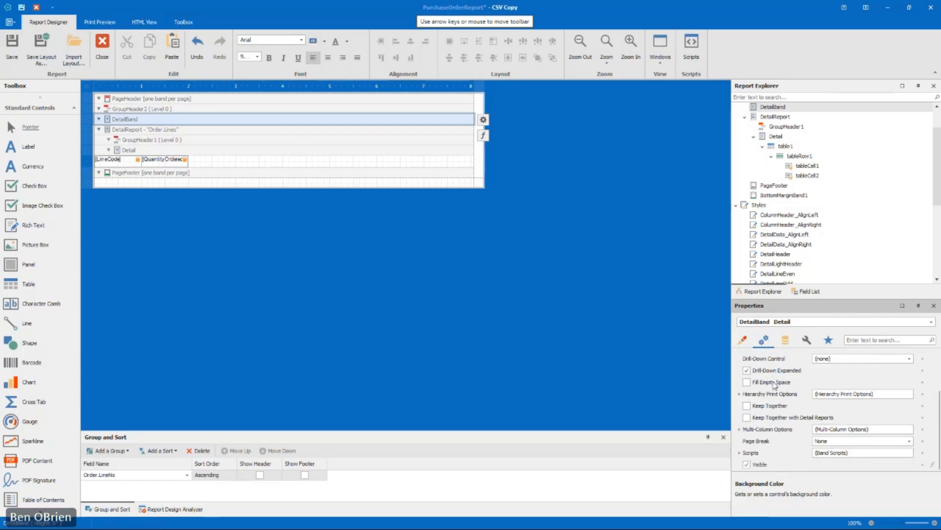
pyautogui.scroll(-2, 773, 383)
pyautogui.click(784, 342)
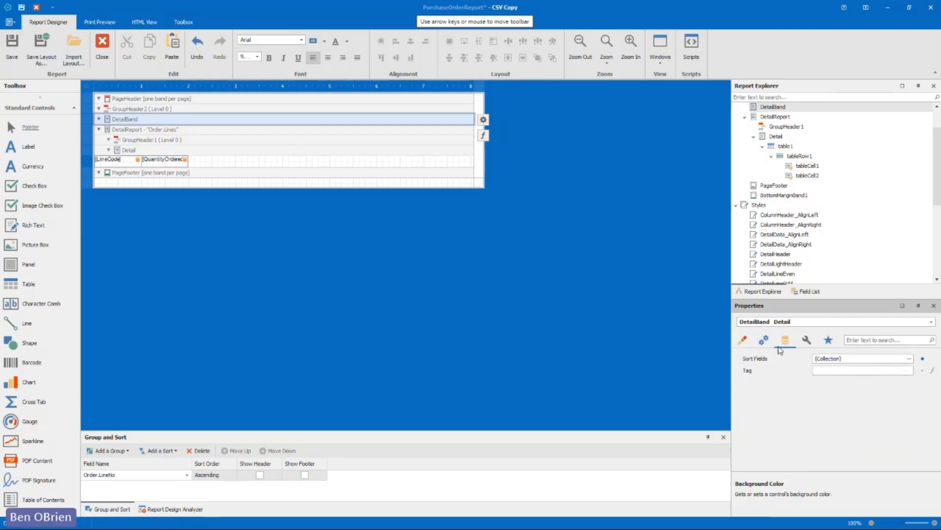
# - Select the whole PurchaseOrderReport and look through the format entries in its Export Options
pyautogui.click(85, 86)
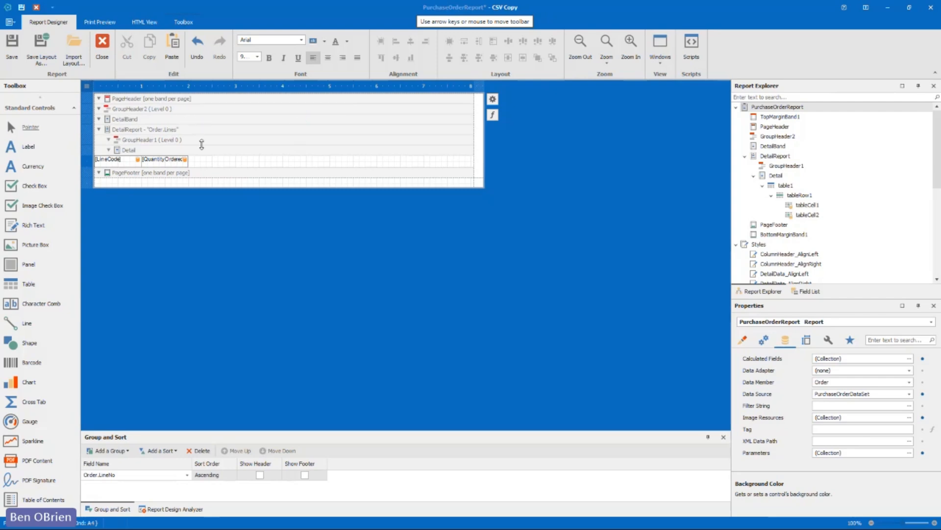
pyautogui.click(201, 156)
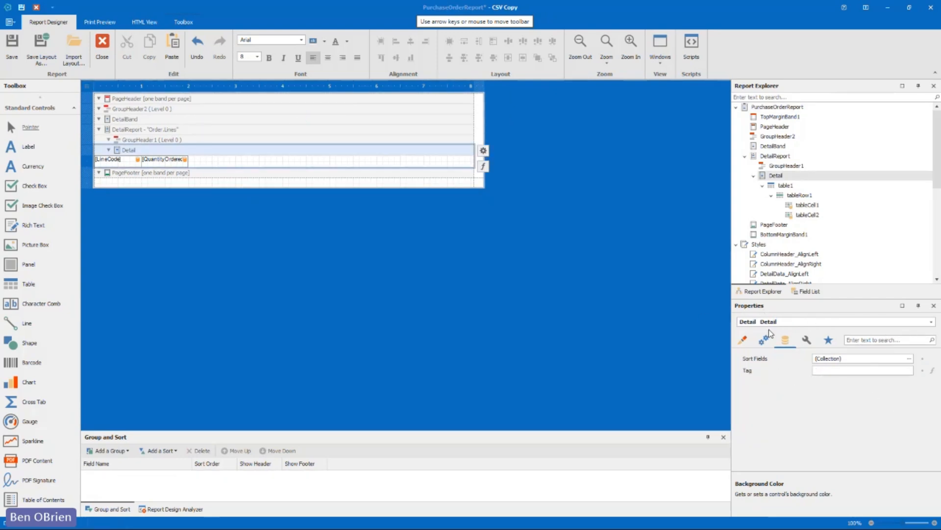
pyautogui.click(89, 91)
pyautogui.click(480, 274)
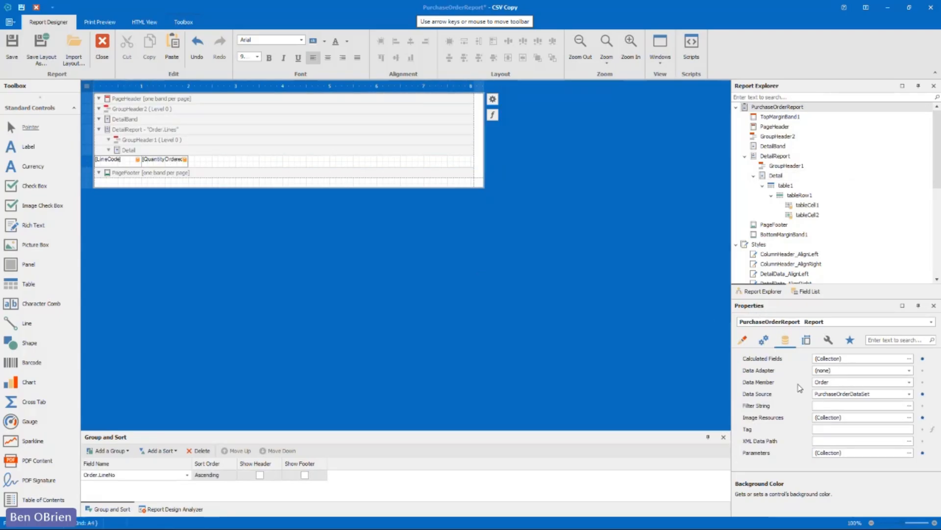
pyautogui.click(767, 343)
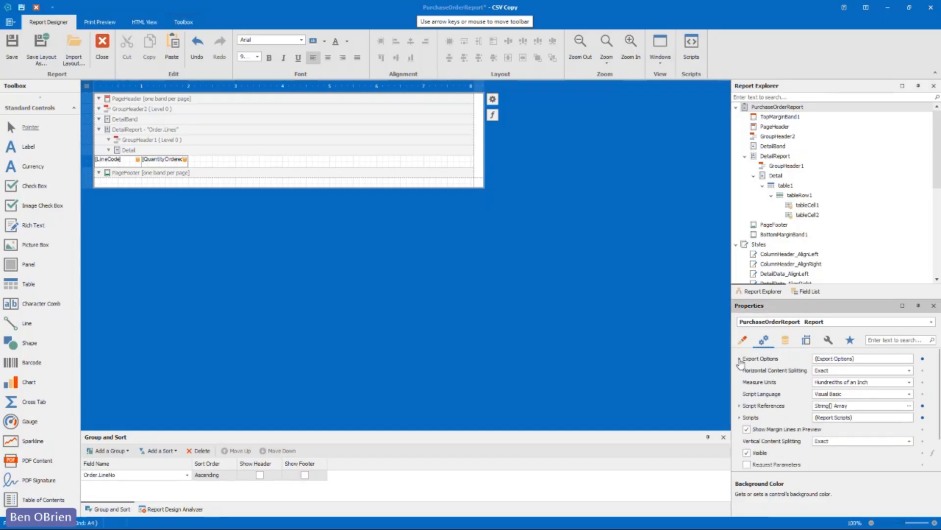
pyautogui.click(740, 362)
pyautogui.scroll(-2, 759, 383)
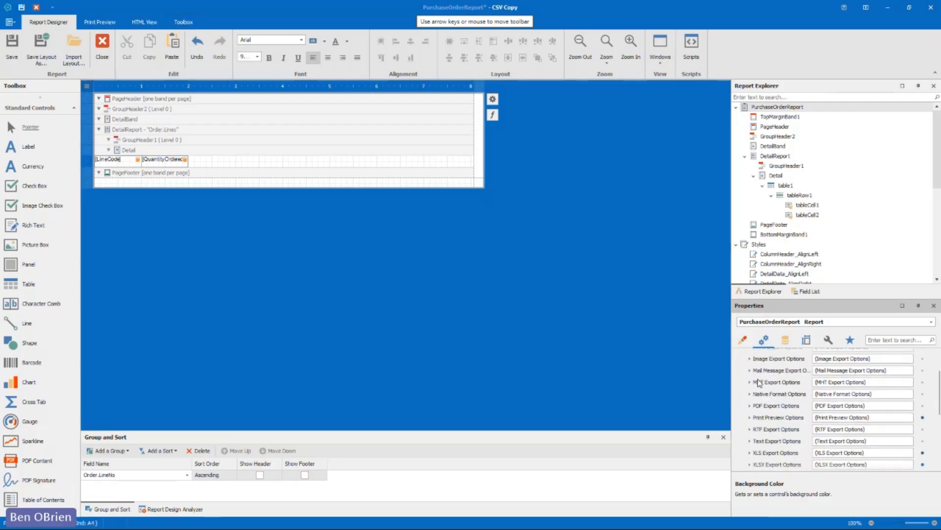
pyautogui.scroll(-2, 759, 383)
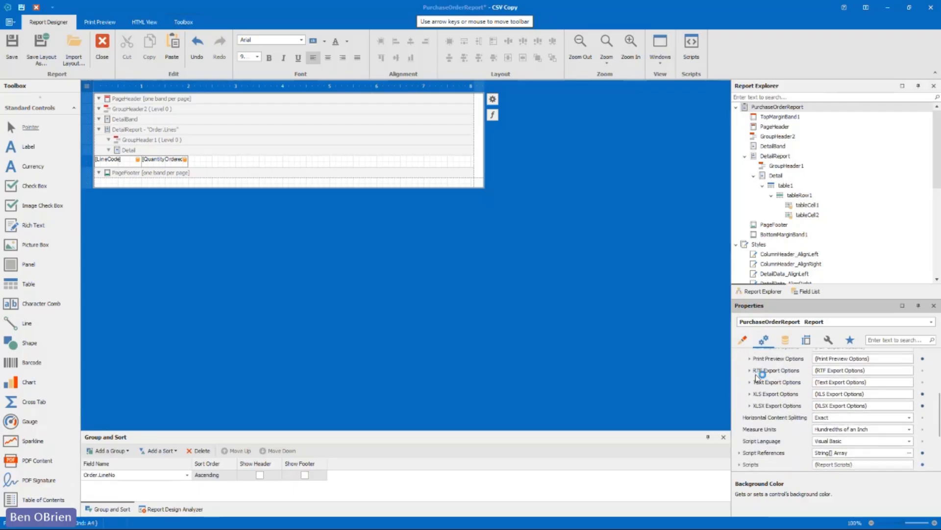
pyautogui.scroll(2, 757, 389)
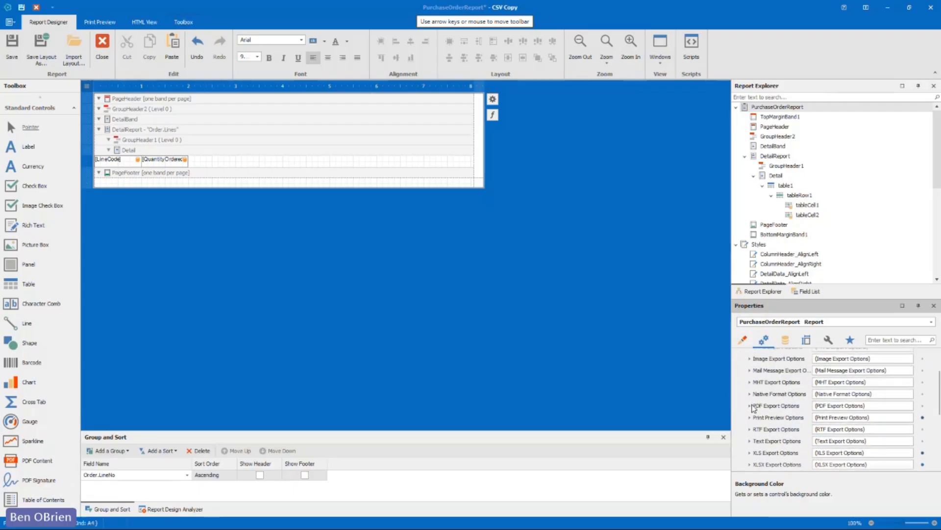
# - Expand the report's Print Preview Options and examine the choices for Default Send Format
pyautogui.click(750, 418)
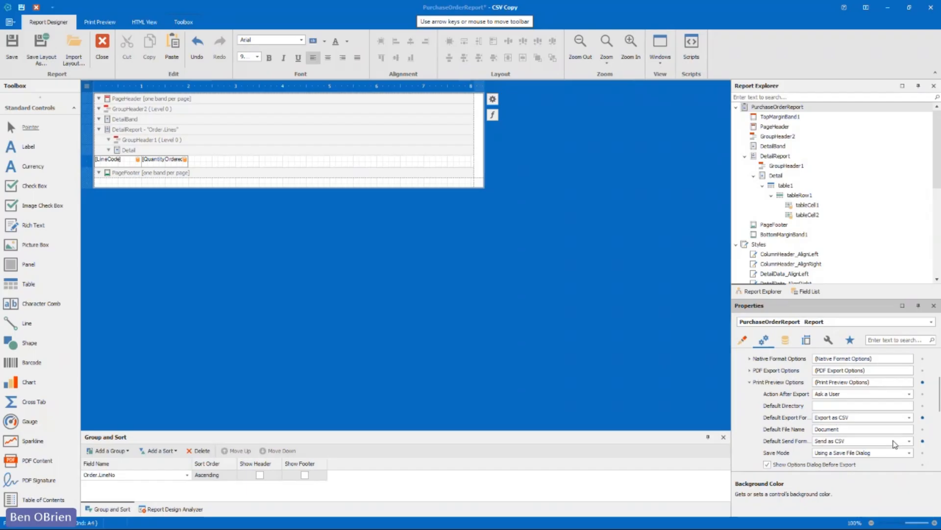
pyautogui.click(911, 441)
pyautogui.click(911, 441)
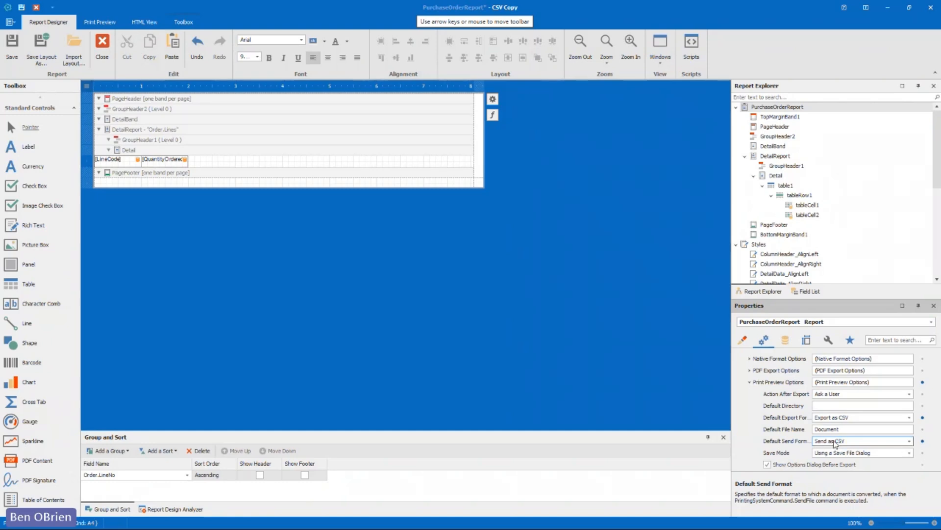
pyautogui.click(910, 440)
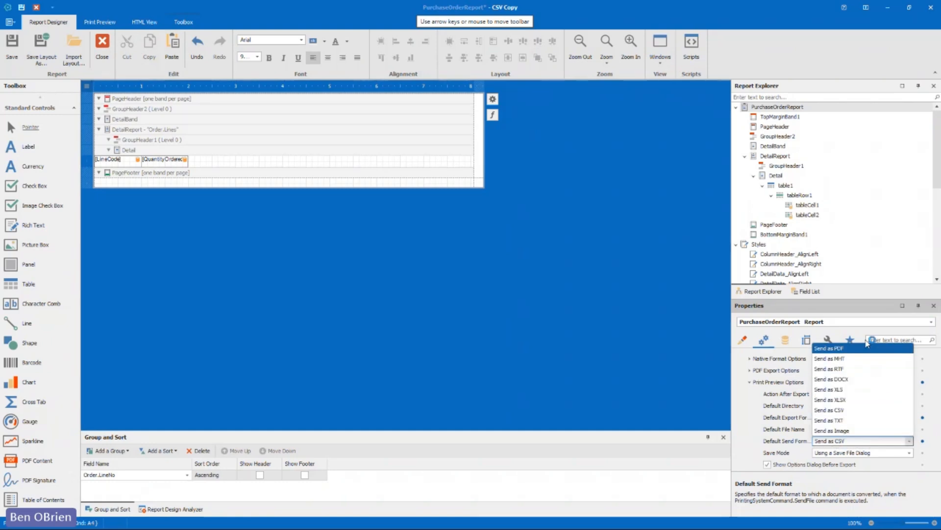
pyautogui.click(756, 405)
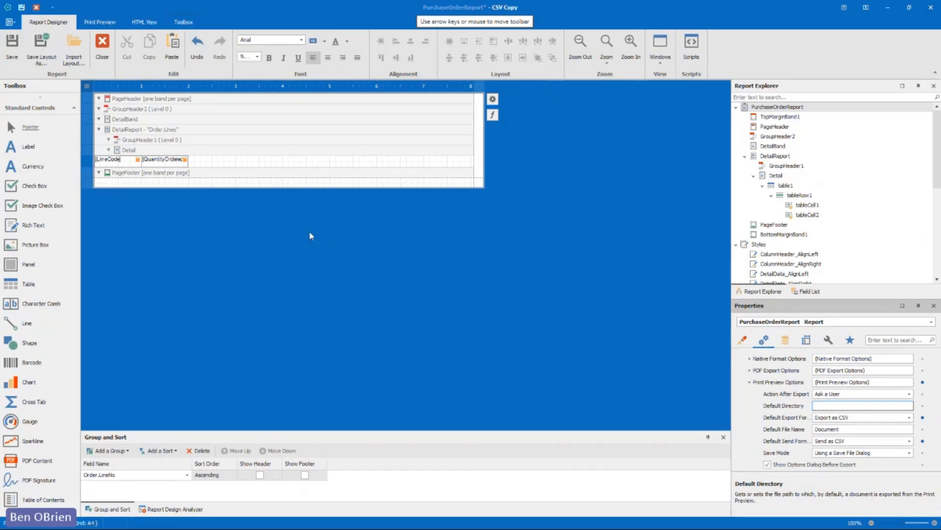
# - Save the CSV Copy report layout and switch to the PowerPoint slide show, advancing to the "Spreadsheet friendly tips" slide
pyautogui.click(15, 62)
pyautogui.hotkey('alt', 'Tab')
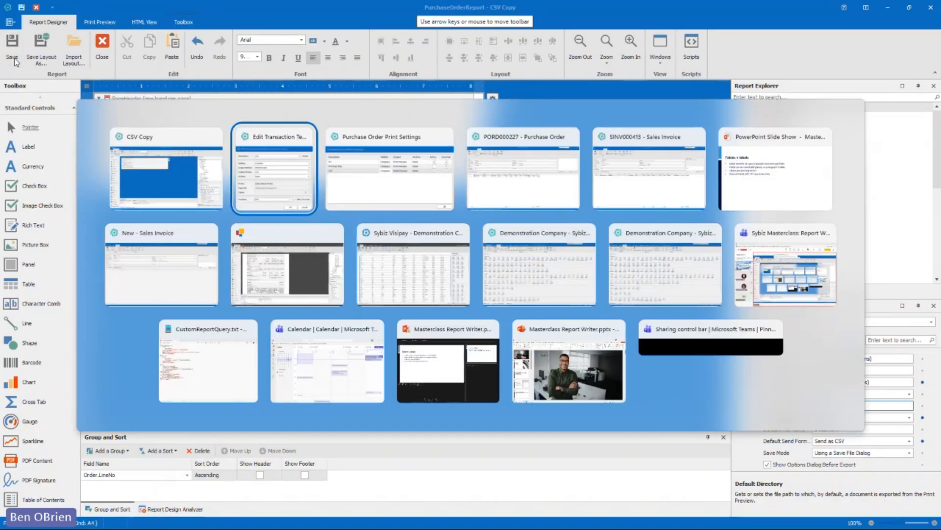
pyautogui.hotkey('alt', 'Tab')
pyautogui.hotkey('alt', 'Tab')
pyautogui.hotkey('alt', 'Tab')
pyautogui.hotkey('alt', 'Tab')
pyautogui.hotkey('alt', 'Tab')
pyautogui.hotkey('alt', 'Tab')
pyautogui.hotkey('alt', 'Tab')
pyautogui.hotkey('alt', 'Tab')
pyautogui.hotkey('alt', 'Tab')
pyautogui.hotkey('alt', 'Tab')
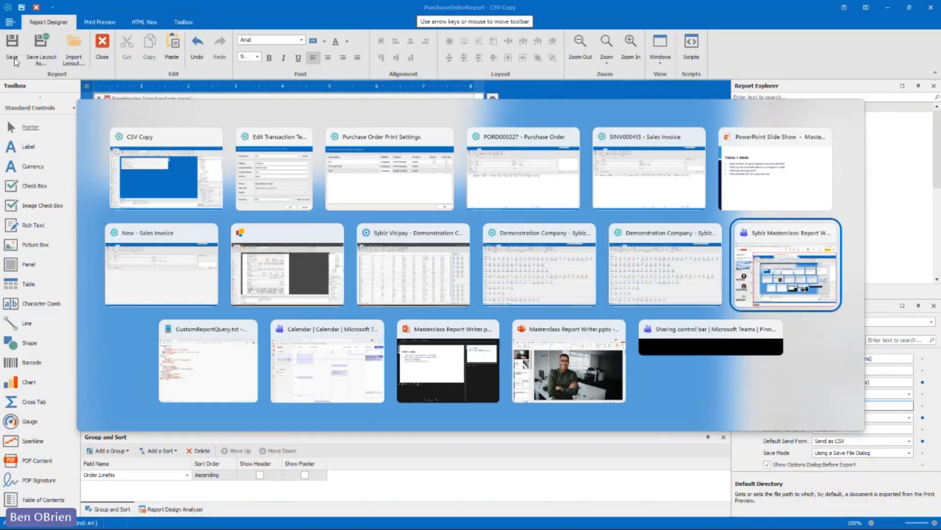
pyautogui.hotkey('alt', 'Tab')
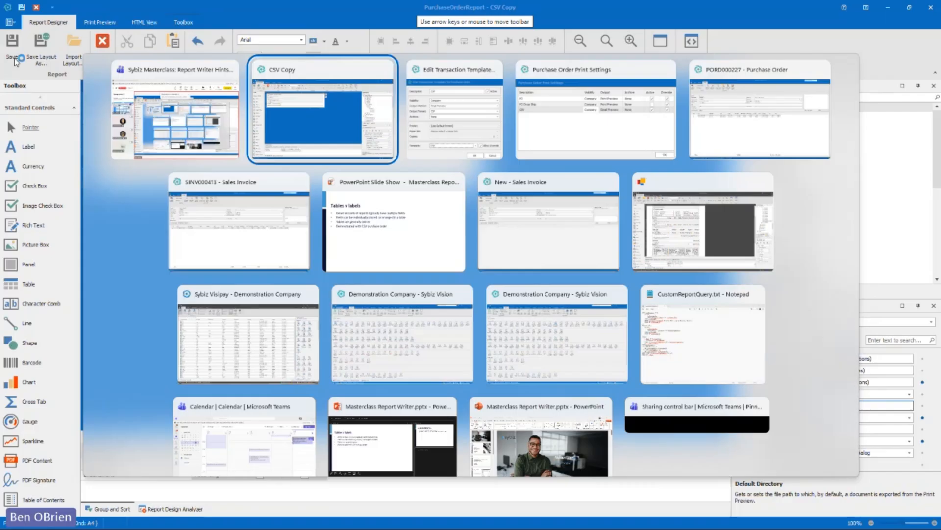
pyautogui.hotkey('alt', 'Tab')
pyautogui.hotkey('alt', 'Tab')
pyautogui.hotkey('alt', 'Tab')
pyautogui.hotkey('alt', 'Tab')
pyautogui.hotkey('alt', 'Tab')
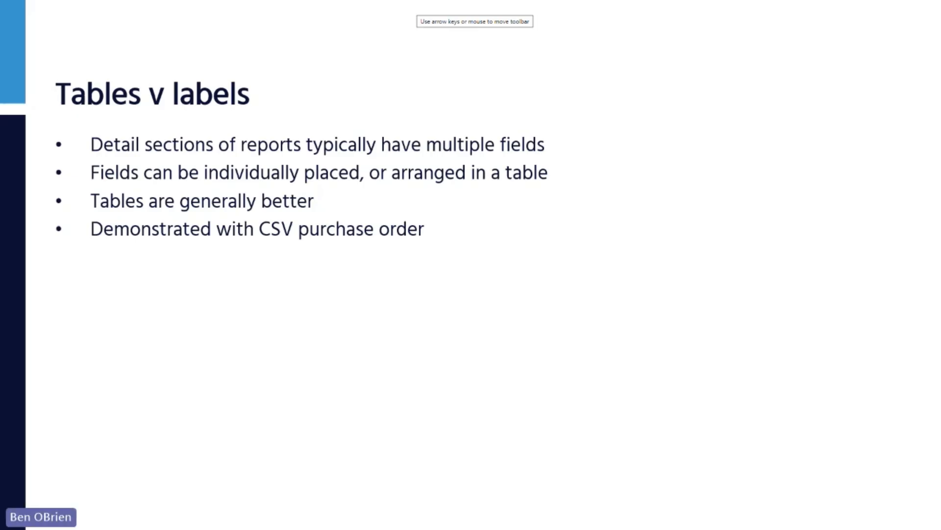
pyautogui.press('Right')
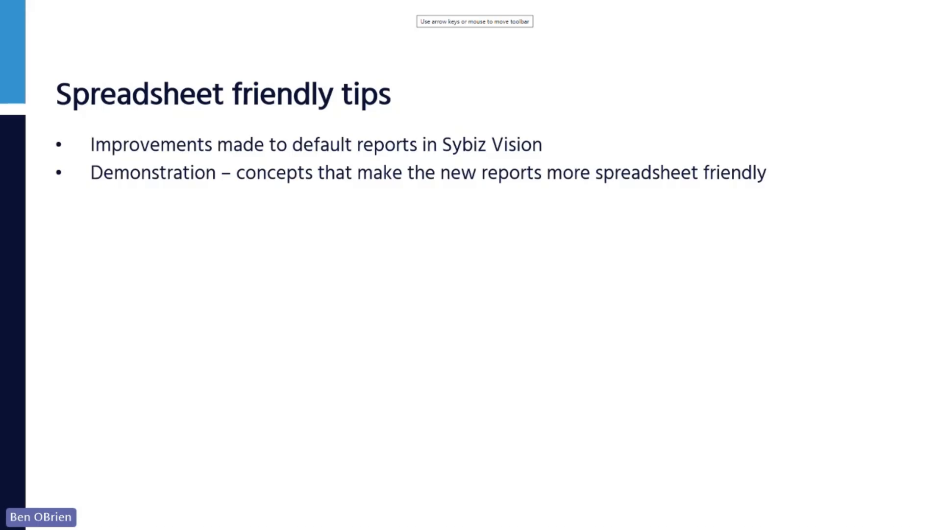
# - Switch to the Sybiz Vision window that shows the Reports list without the Custom Reports page open
pyautogui.hotkey('alt', 'Tab')
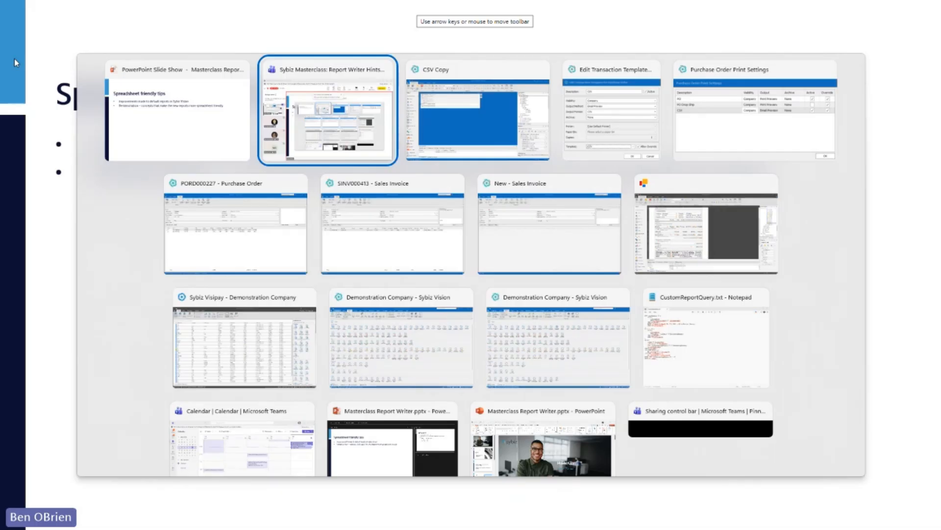
pyautogui.hotkey('alt', 'Tab')
pyautogui.hotkey('alt', 'Tab')
pyautogui.hotkey('alt', 'Tab')
pyautogui.hotkey('alt', 'Tab')
pyautogui.hotkey('alt', 'Tab')
pyautogui.hotkey('alt', 'Tab')
pyautogui.hotkey('alt', 'Tab')
pyautogui.hotkey('alt', 'Tab')
pyautogui.hotkey('alt', 'Tab')
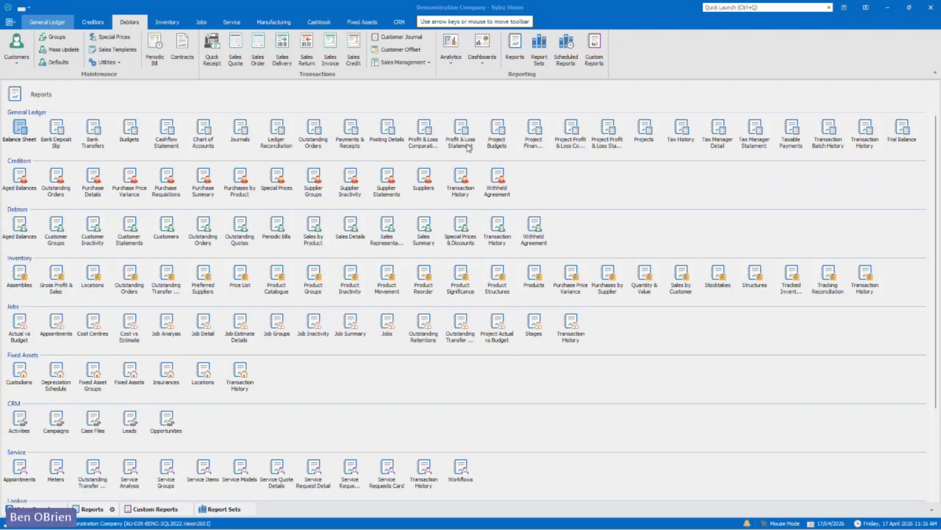
pyautogui.hotkey('alt', 'Tab')
pyautogui.hotkey('alt', 'Tab')
pyautogui.hotkey('alt', 'Tab')
pyautogui.hotkey('alt', 'Tab')
pyautogui.hotkey('alt', 'Tab')
pyautogui.hotkey('alt', 'Tab')
pyautogui.hotkey('alt', 'Tab')
pyautogui.hotkey('alt', 'Tab')
pyautogui.hotkey('alt', 'Tab')
pyautogui.hotkey('alt', 'Tab')
pyautogui.hotkey('alt', 'Tab')
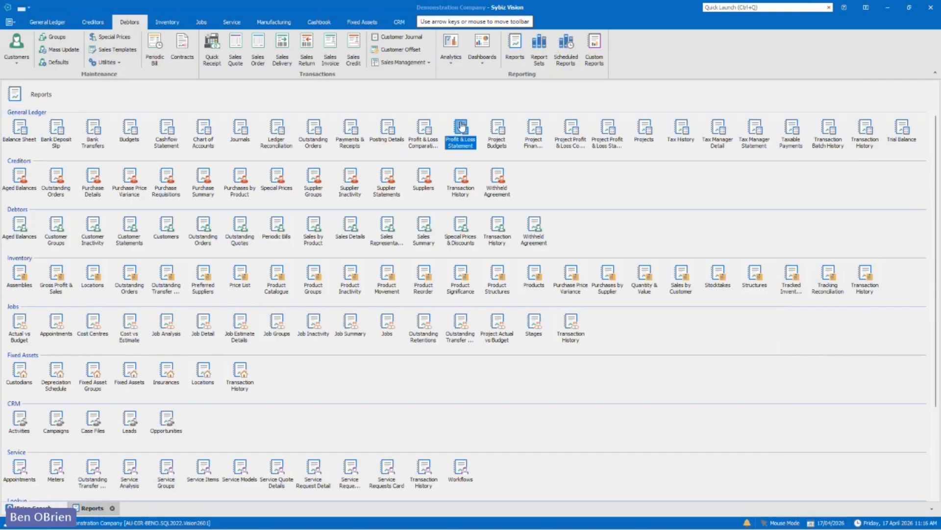
# - Open the General Ledger Profit & Loss Statement report, choose the Profit & Loss Statement Copy layout and open it for editing
pyautogui.rightClick(458, 139)
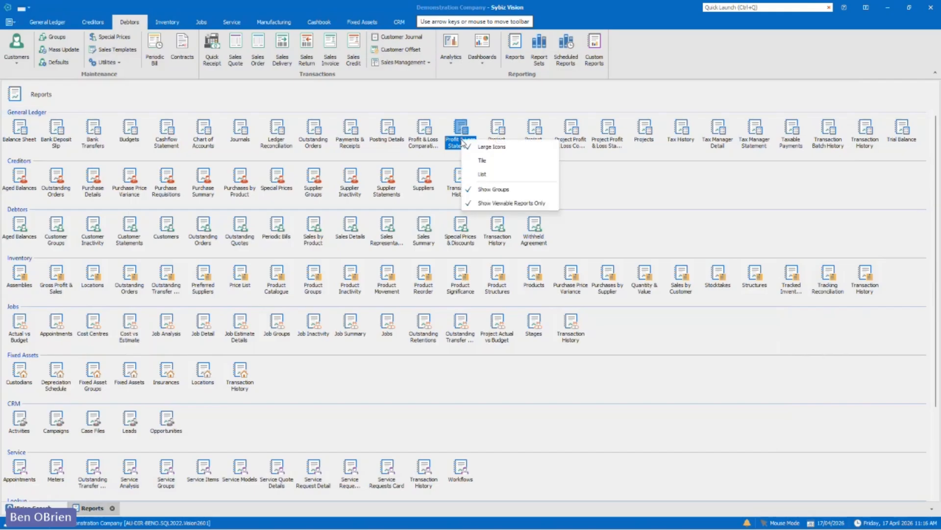
pyautogui.click(458, 142)
pyautogui.doubleClick(457, 142)
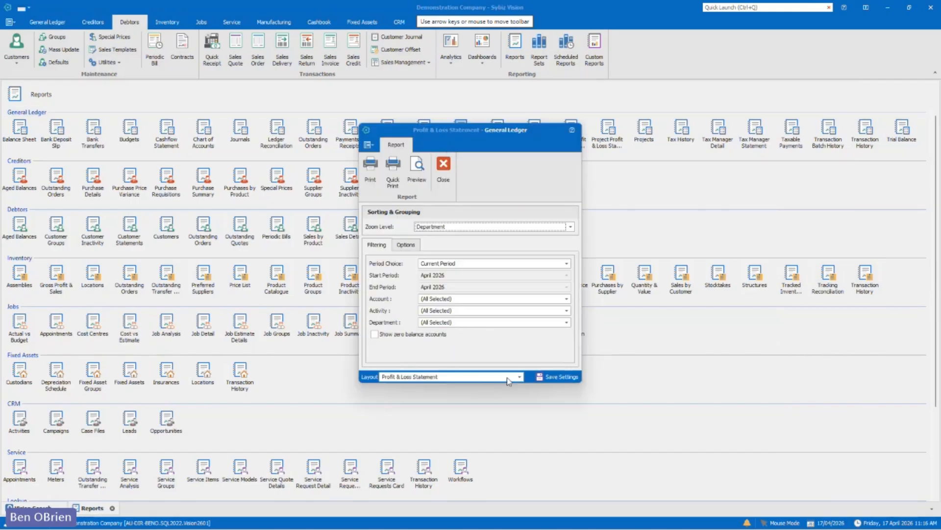
pyautogui.click(519, 376)
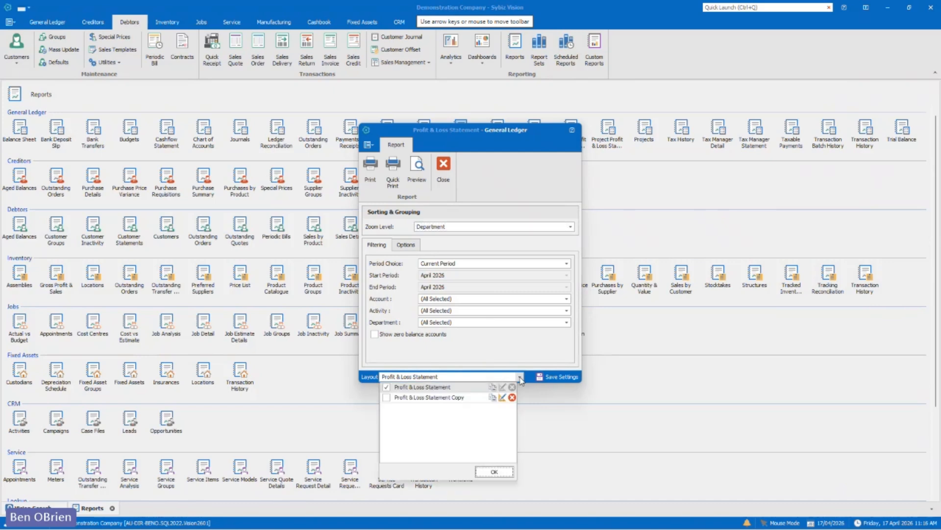
pyautogui.click(387, 397)
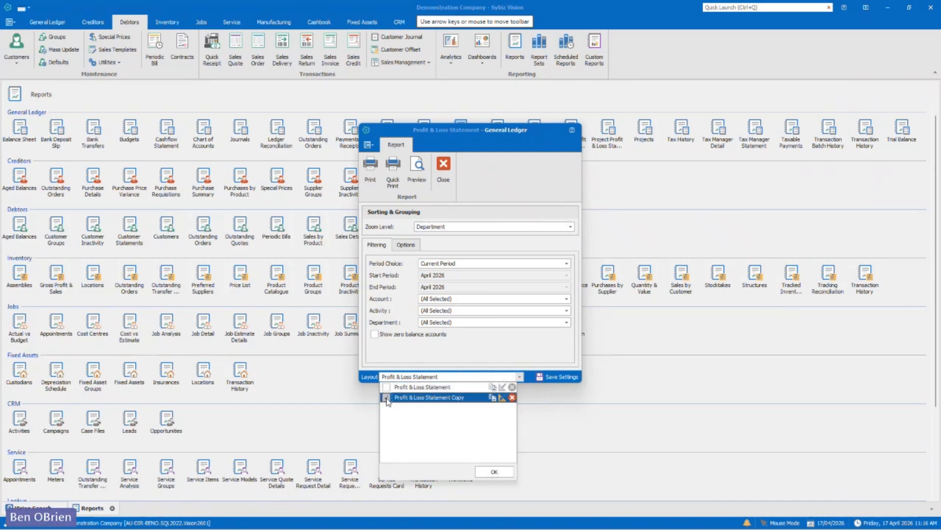
pyautogui.click(502, 397)
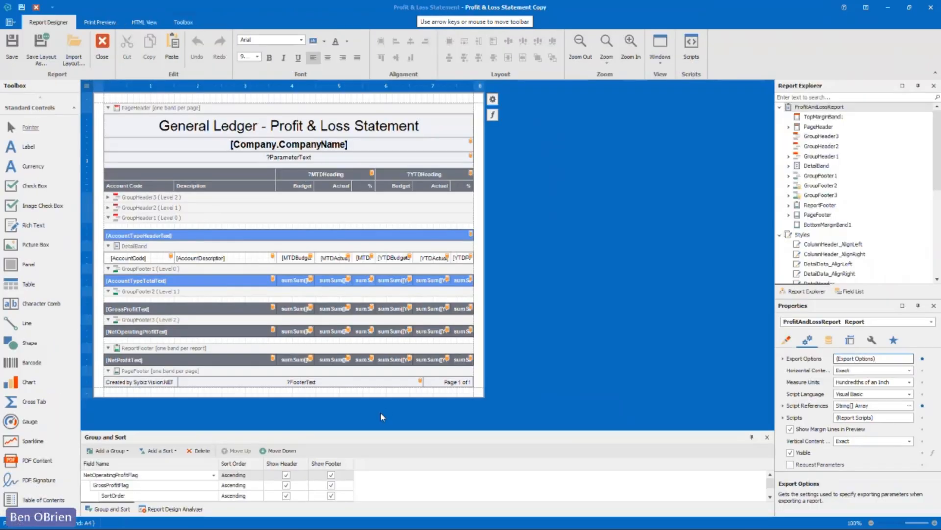
# - Preview the report and export it as Profit & Loss Statement.pdf with the default options, viewing the resulting file before closing it
pyautogui.click(100, 22)
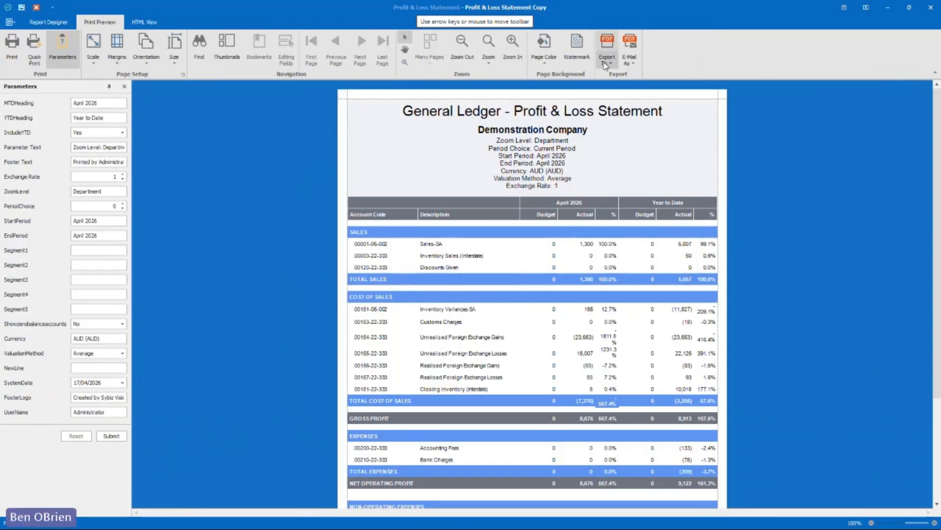
pyautogui.click(605, 63)
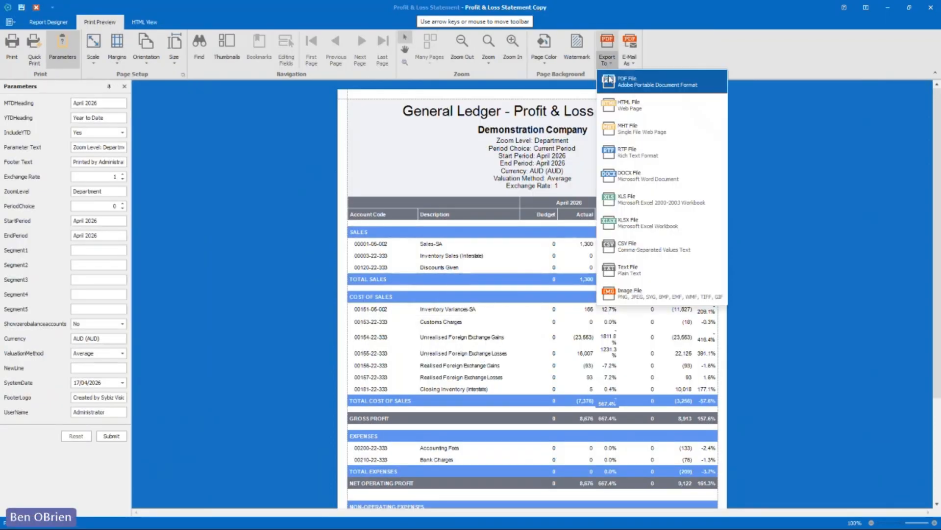
pyautogui.click(614, 80)
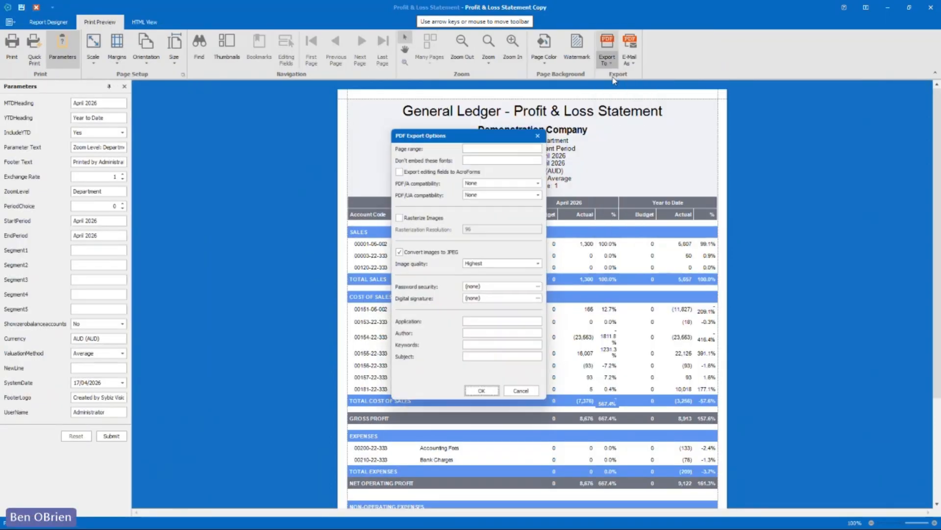
pyautogui.click(484, 391)
pyautogui.click(501, 420)
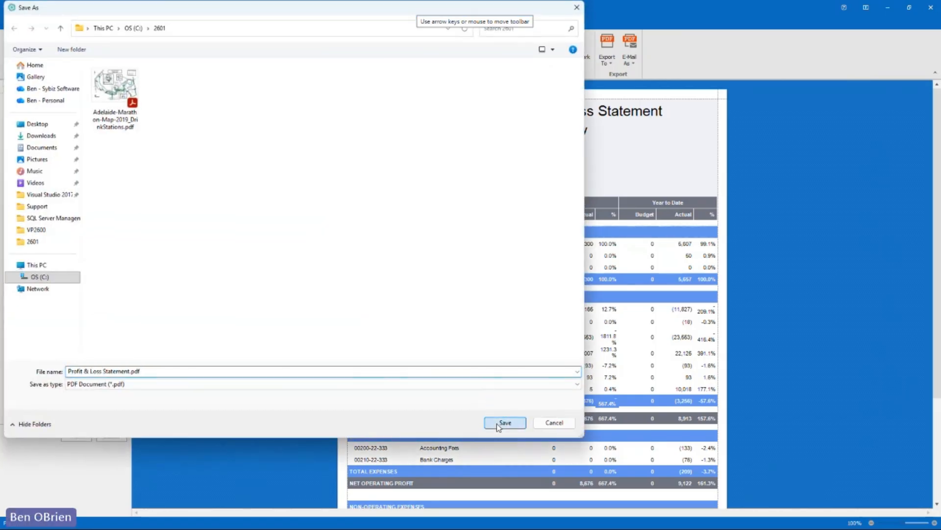
pyautogui.click(449, 285)
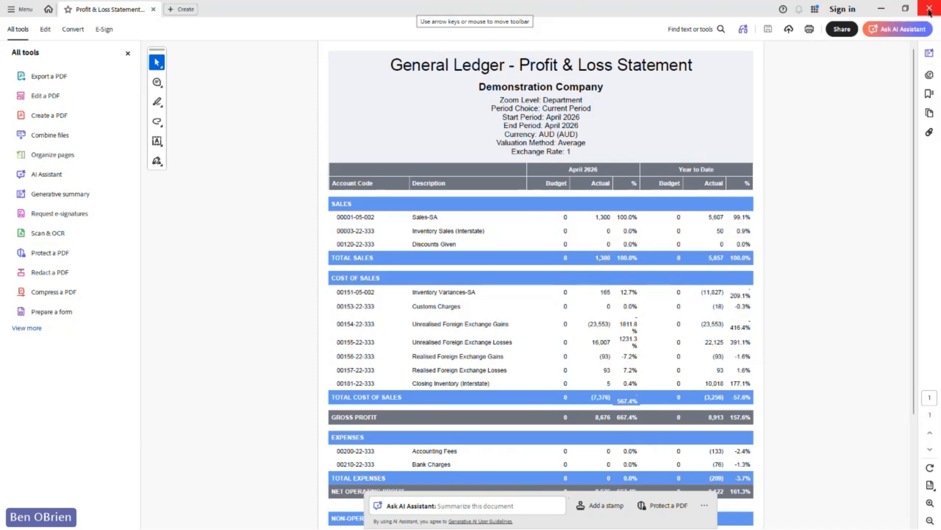
pyautogui.click(929, 11)
# - Export the previewed report as Profit & Loss Statement.xlsx in a single file with raw data mode, and open the workbook
pyautogui.click(607, 49)
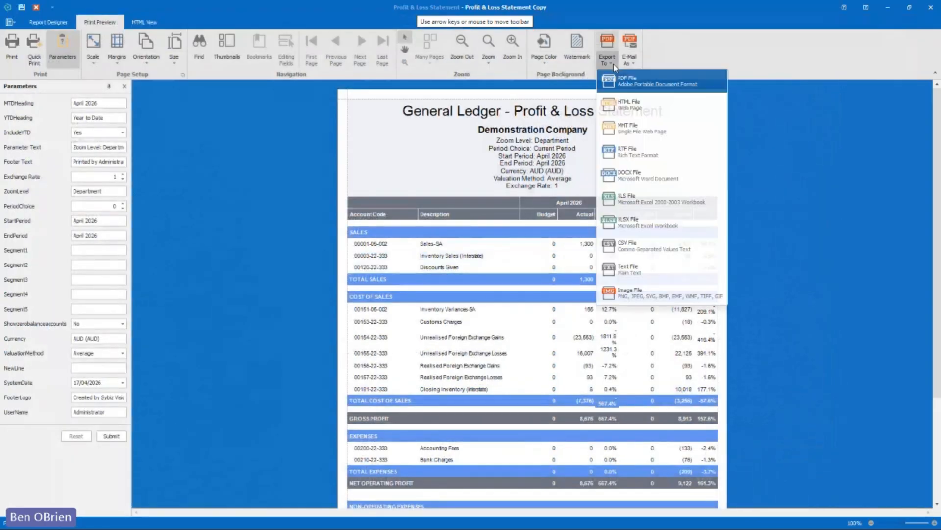
pyautogui.click(627, 207)
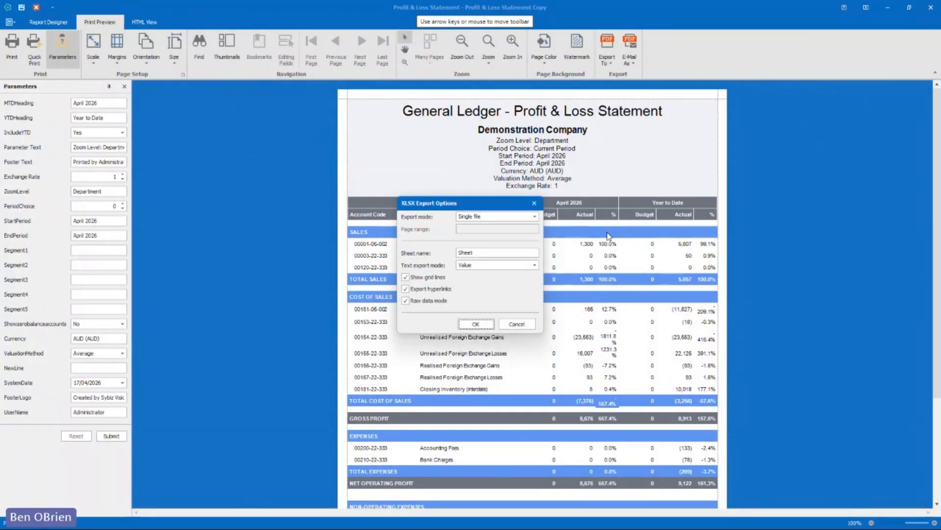
pyautogui.click(474, 323)
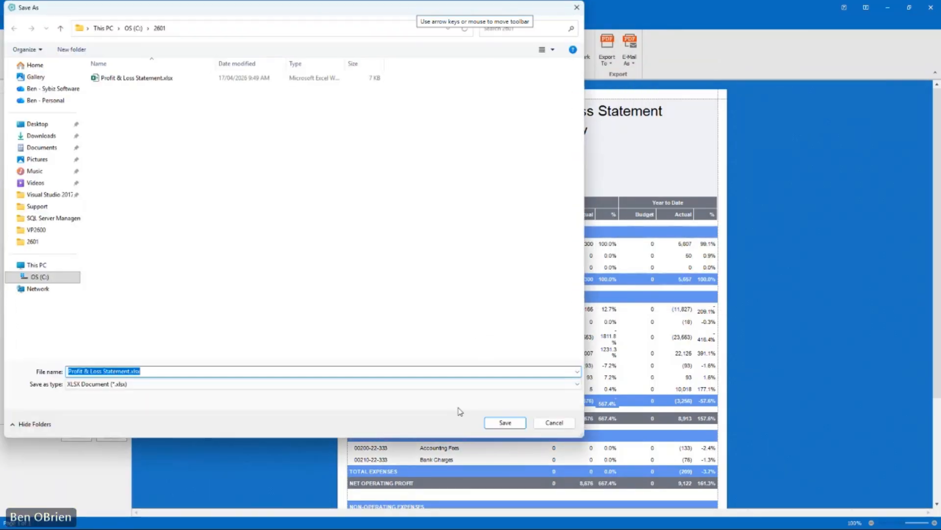
pyautogui.click(505, 422)
pyautogui.click(483, 270)
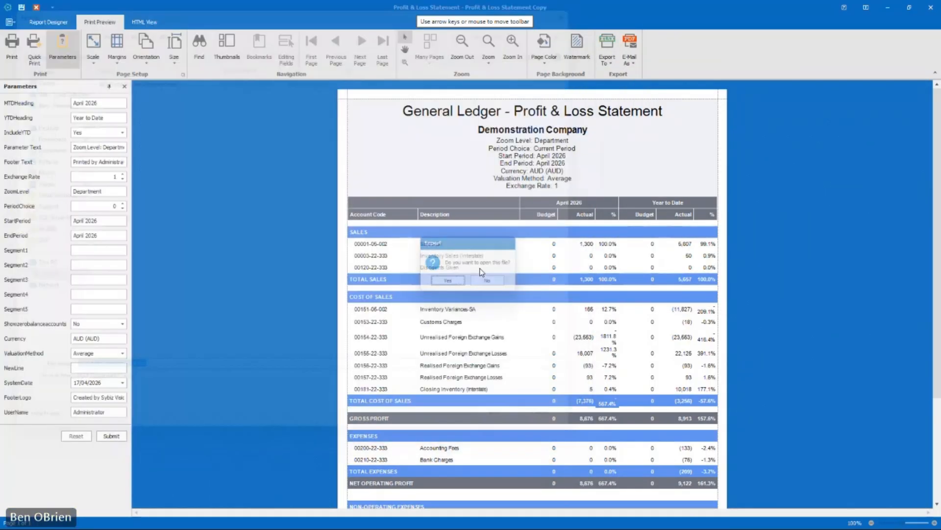
pyautogui.click(466, 279)
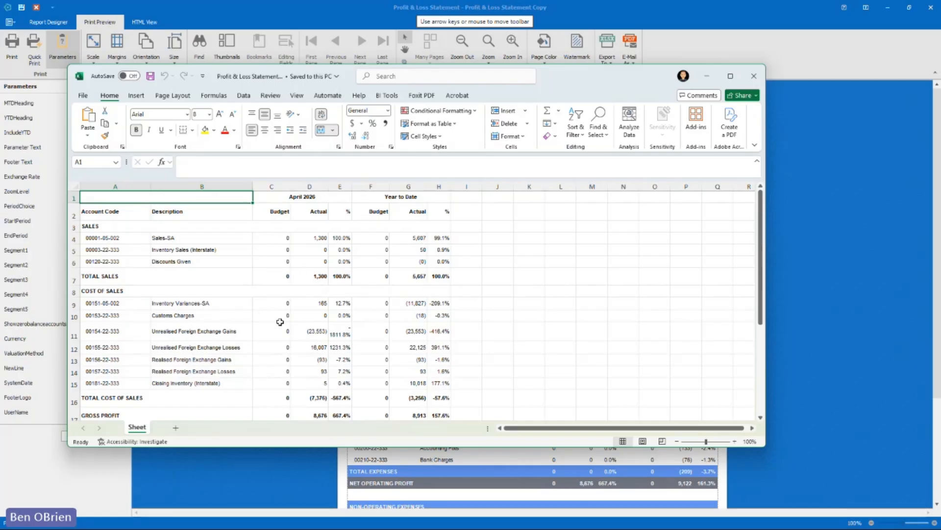
# - Look through the exported workbook from its column headings to the Net Profit row and close it
pyautogui.scroll(-3, 280, 322)
pyautogui.scroll(-5, 280, 322)
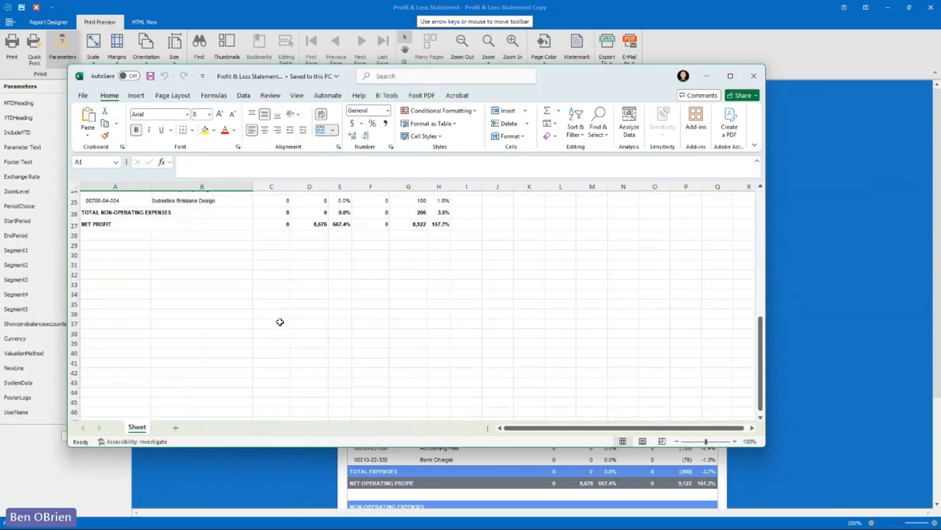
pyautogui.scroll(3, 280, 321)
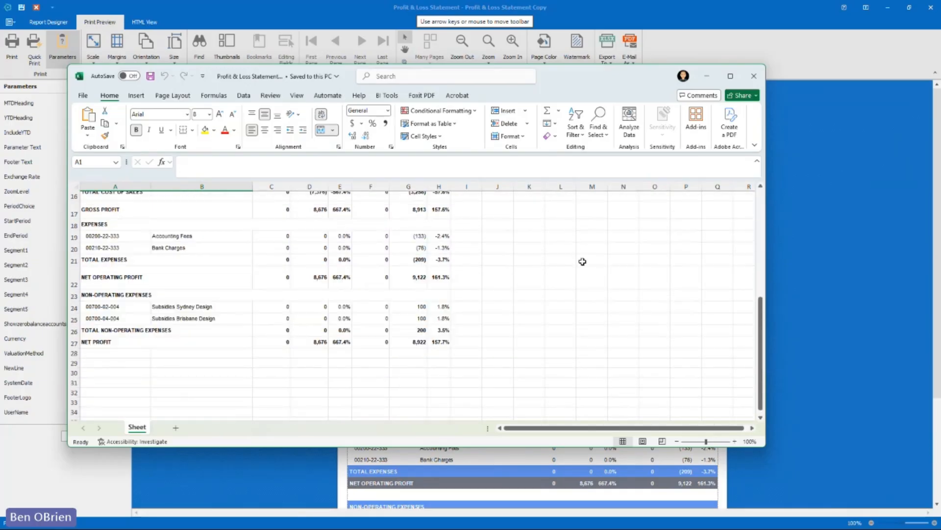
pyautogui.scroll(3, 582, 261)
pyautogui.scroll(2, 654, 238)
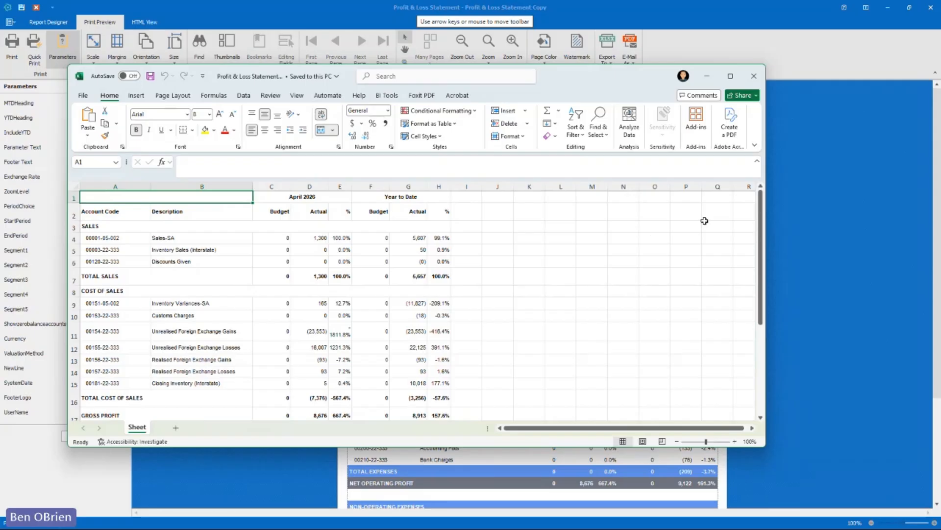
pyautogui.click(754, 76)
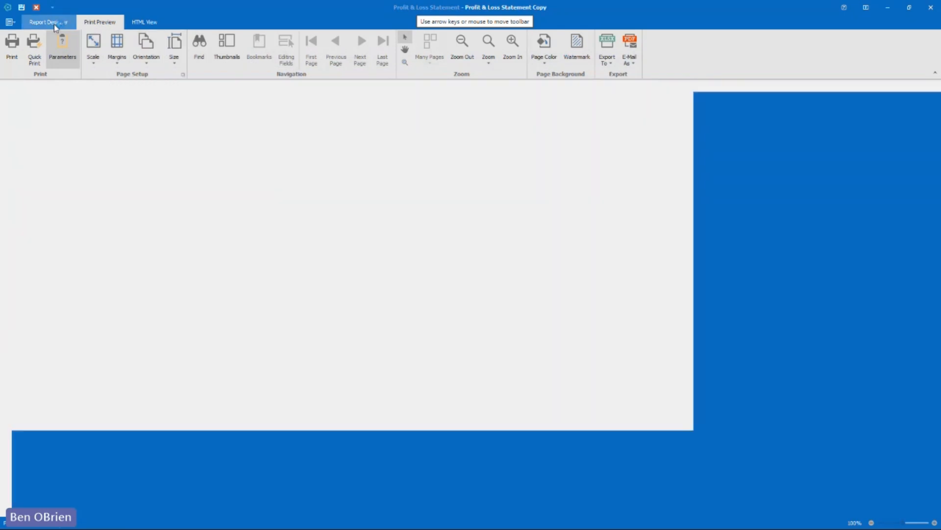
# - Return to the report design and examine the PageHeader band's appearance, behavior and data properties for export-related settings
pyautogui.click(54, 22)
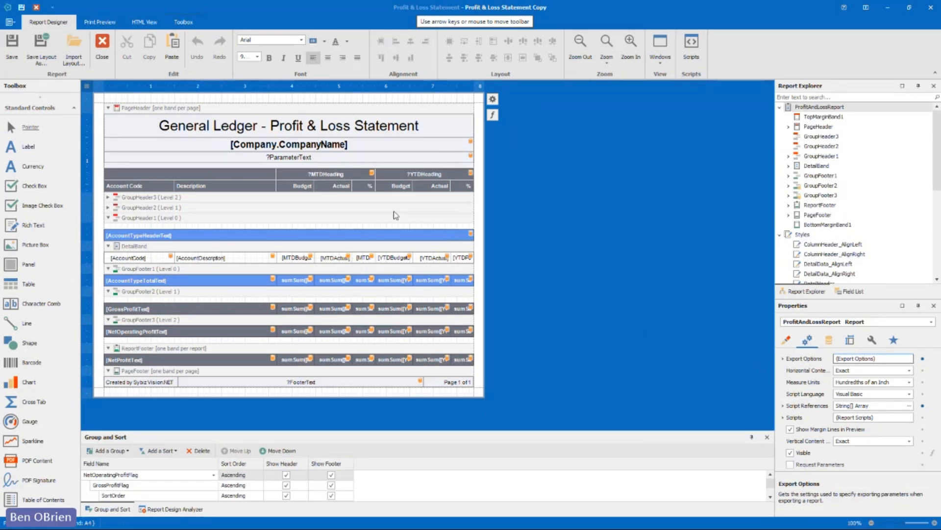
pyautogui.click(224, 110)
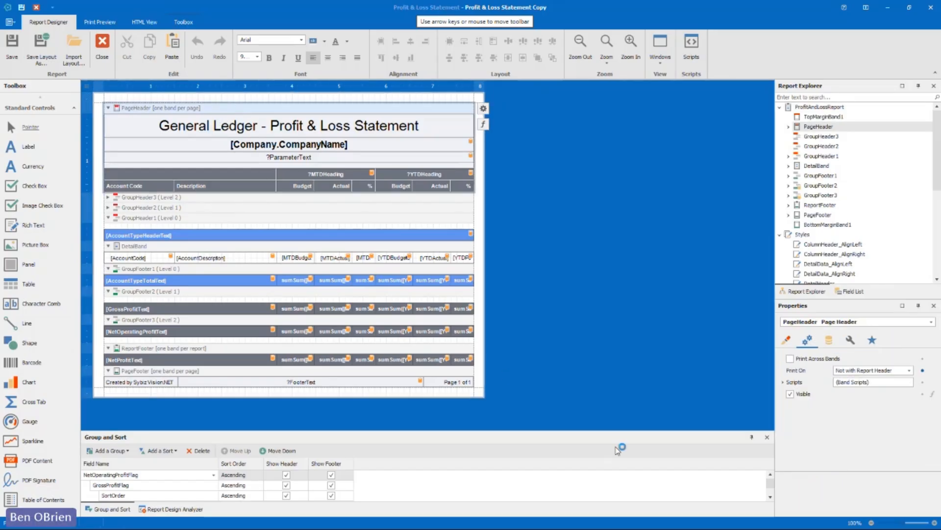
pyautogui.click(788, 340)
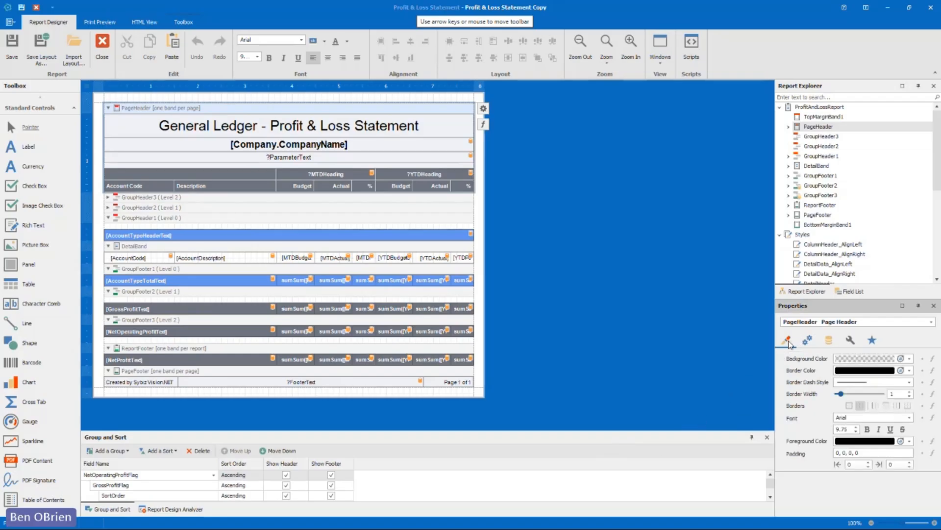
pyautogui.click(852, 343)
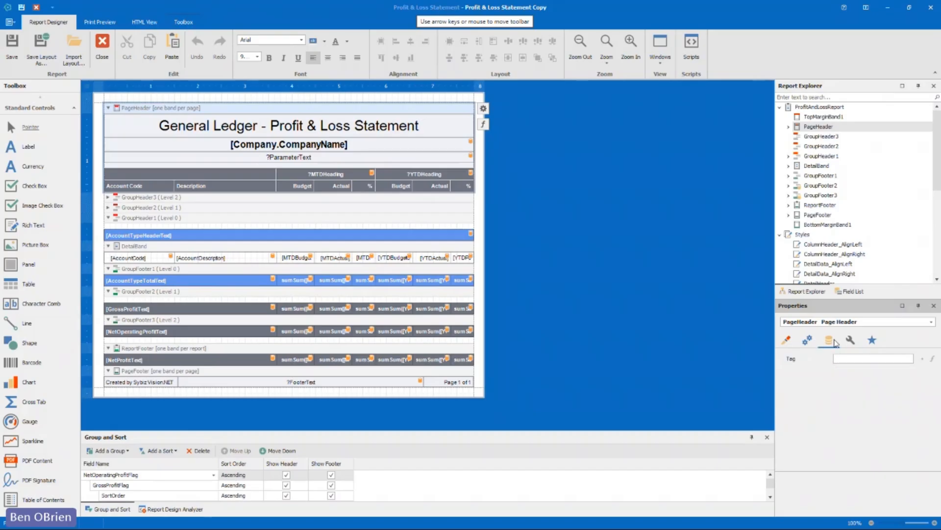
pyautogui.click(806, 342)
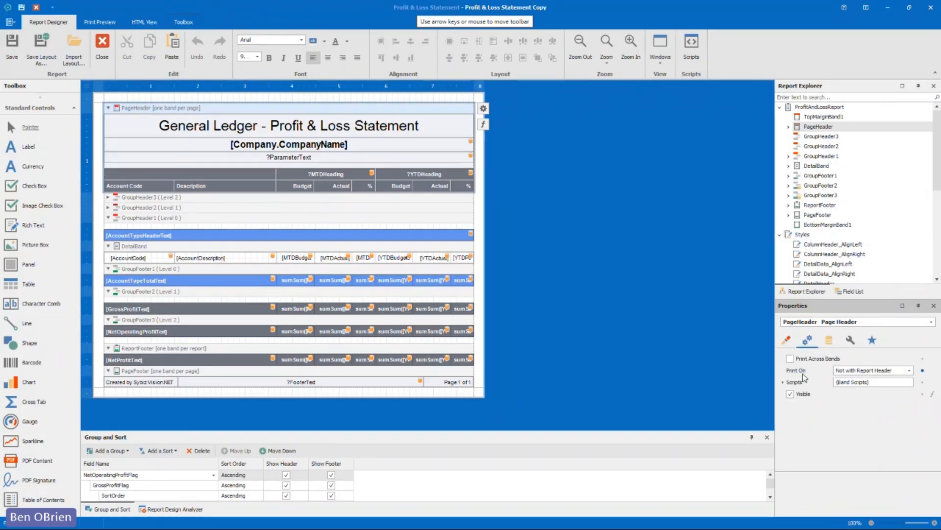
pyautogui.click(787, 340)
pyautogui.scroll(-2, 814, 419)
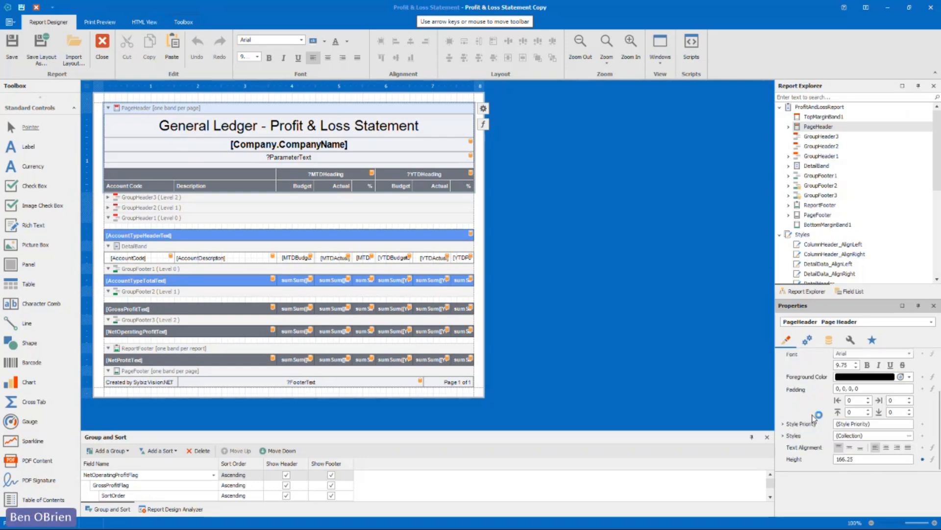
pyautogui.scroll(2, 814, 418)
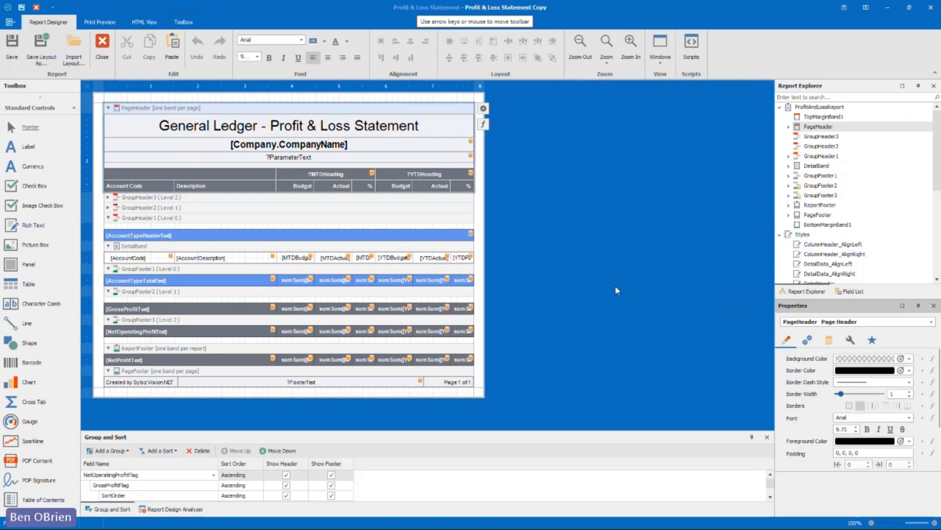
# - Examine which export formats are enabled in the Can Publish options of the General Ledger - Profit & Loss Statement title label
pyautogui.click(540, 245)
pyautogui.click(198, 130)
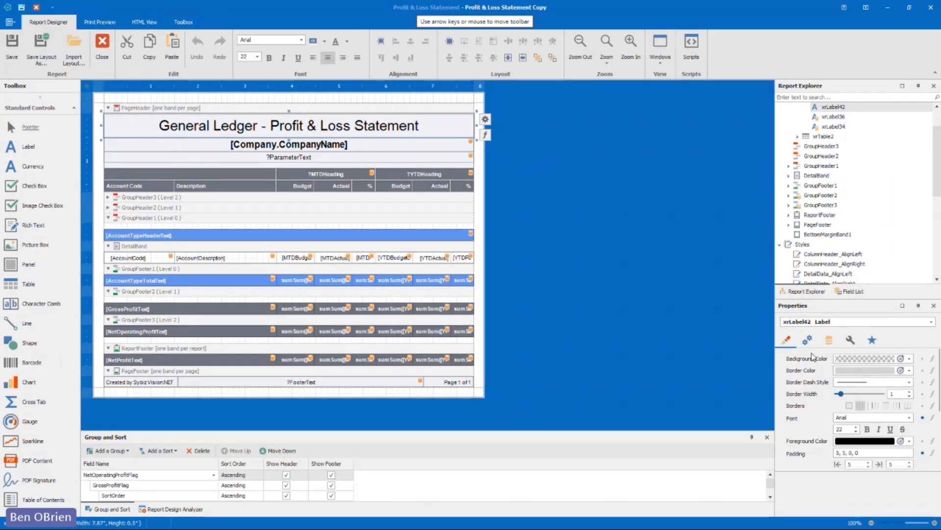
pyautogui.click(810, 341)
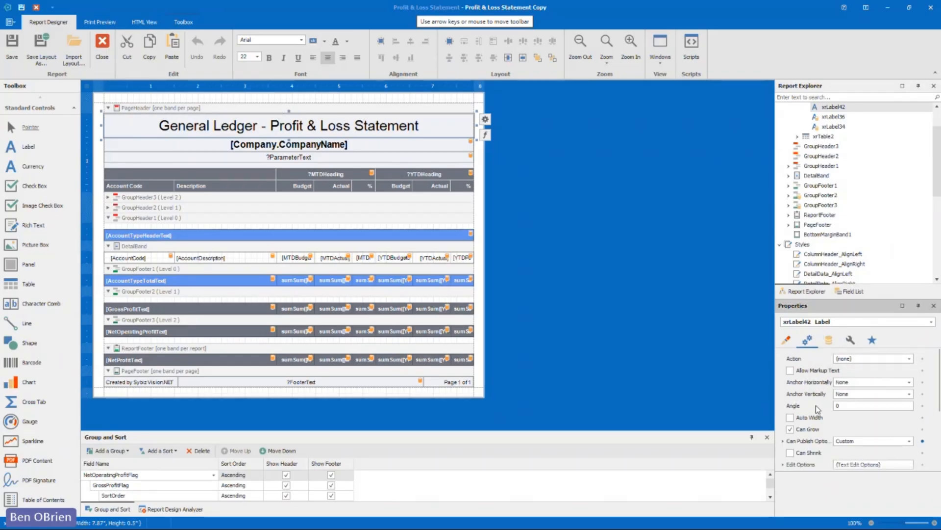
pyautogui.click(784, 441)
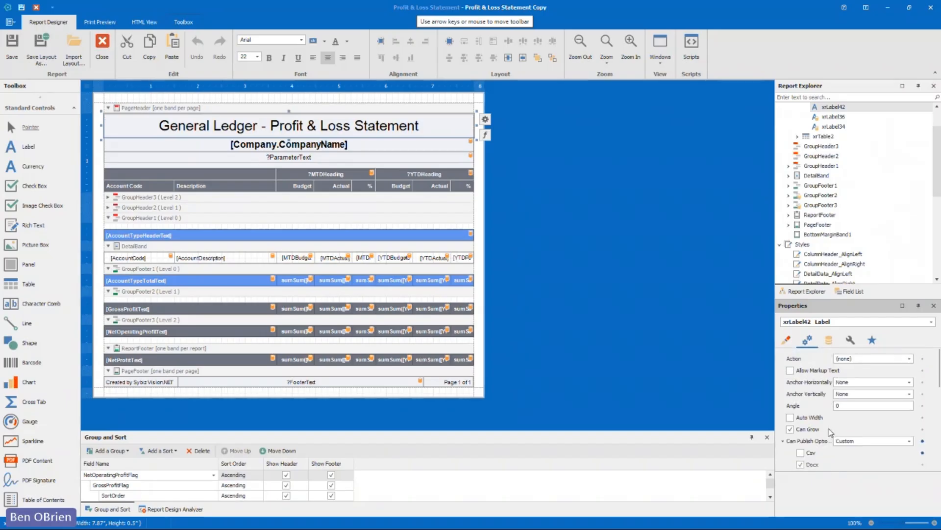
pyautogui.scroll(-2, 832, 432)
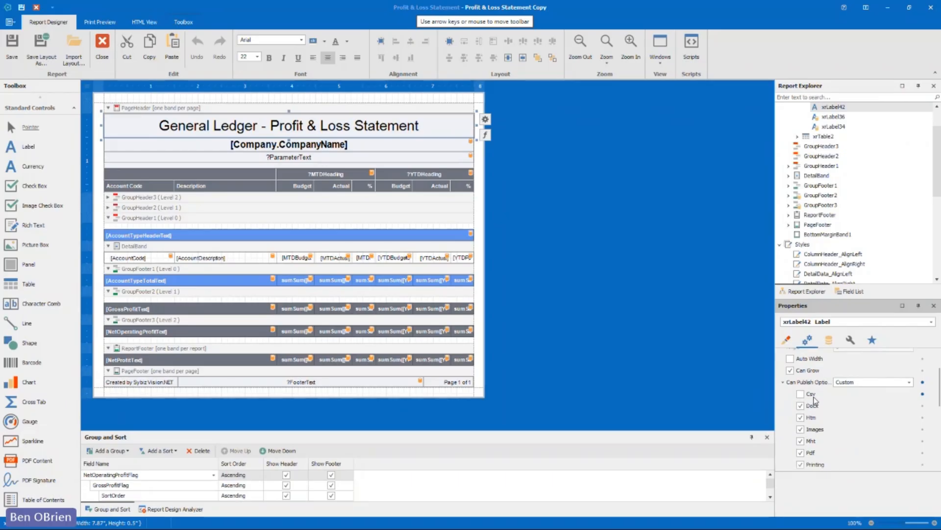
pyautogui.scroll(-4, 816, 400)
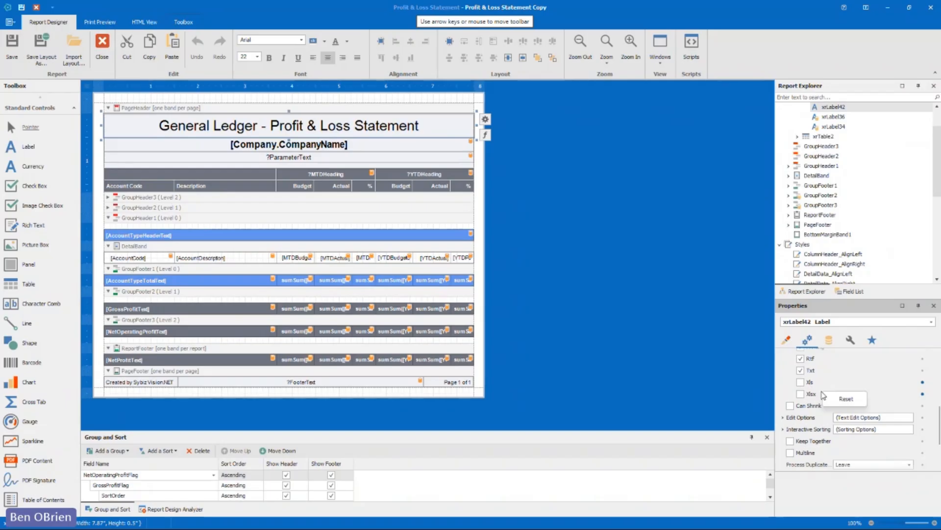
pyautogui.click(820, 382)
pyautogui.scroll(3, 810, 407)
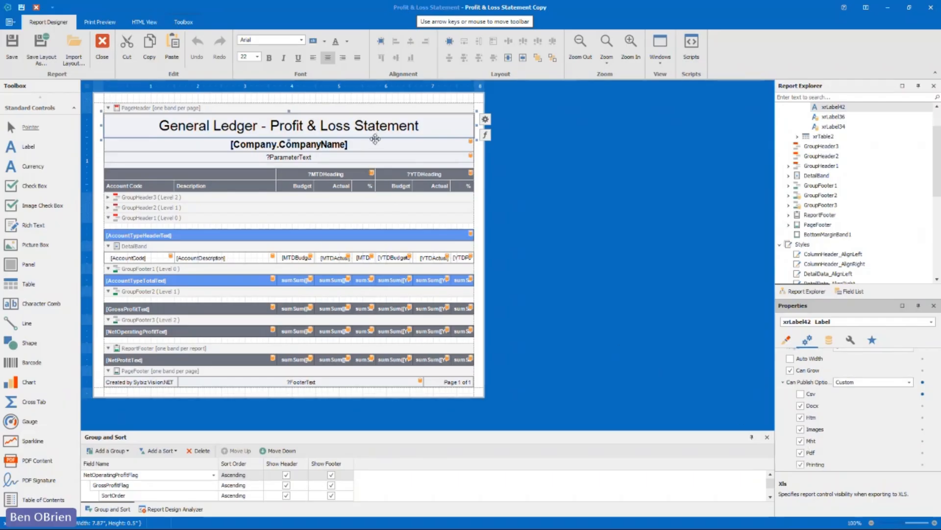
# - Check the Can Publish options shared by the title, company name and ParameterText labels, then clear the selection
pyautogui.keyDown('ctrl'); pyautogui.click(376, 146); pyautogui.keyUp('ctrl')
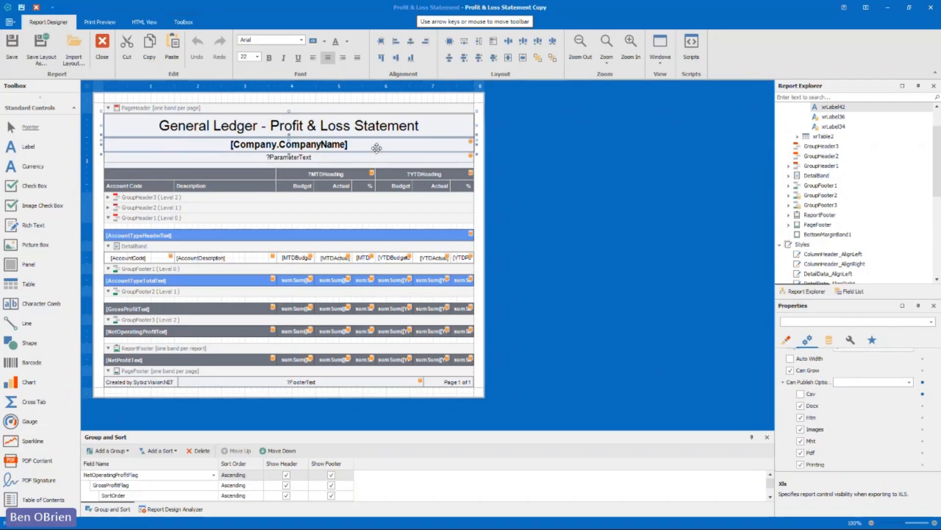
pyautogui.keyDown('ctrl'); pyautogui.click(382, 157); pyautogui.keyUp('ctrl')
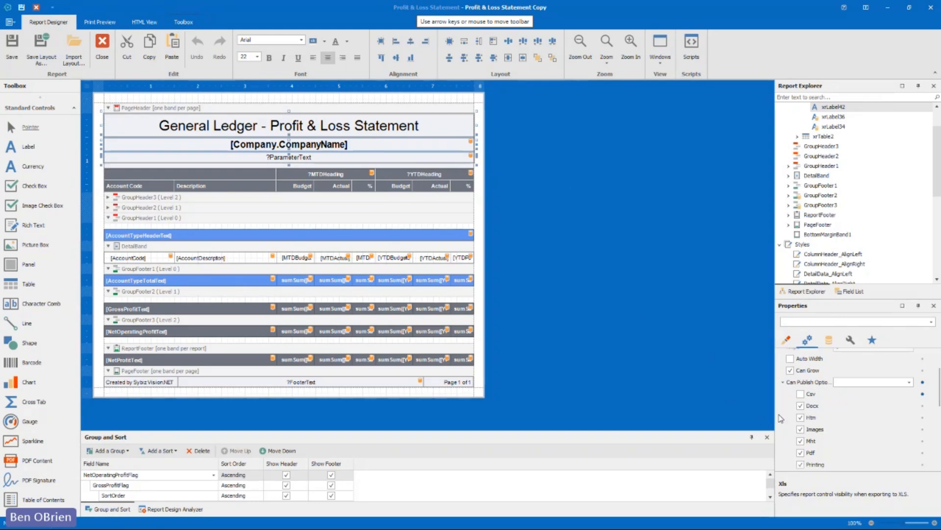
pyautogui.click(564, 171)
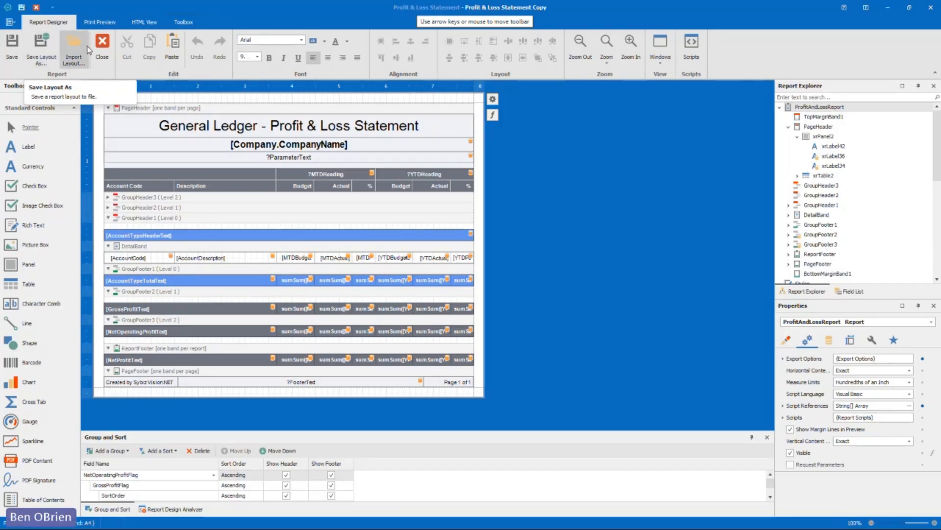
# - Close the Profit & Loss Statement report design and switch to the PowerPoint slide show, advancing to the Custom reports slide
pyautogui.click(101, 49)
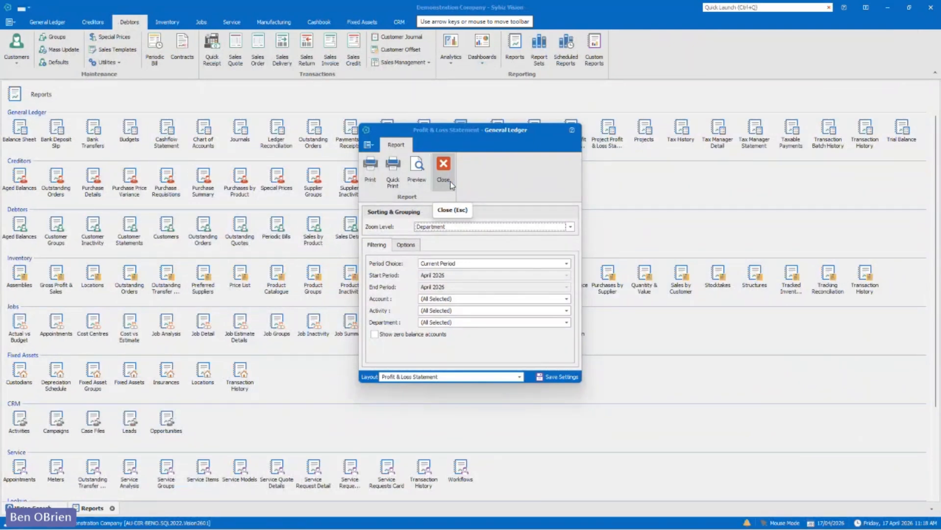
pyautogui.hotkey('alt', 'Tab')
pyautogui.hotkey('alt', 'Tab')
pyautogui.hotkey('alt', 'Tab')
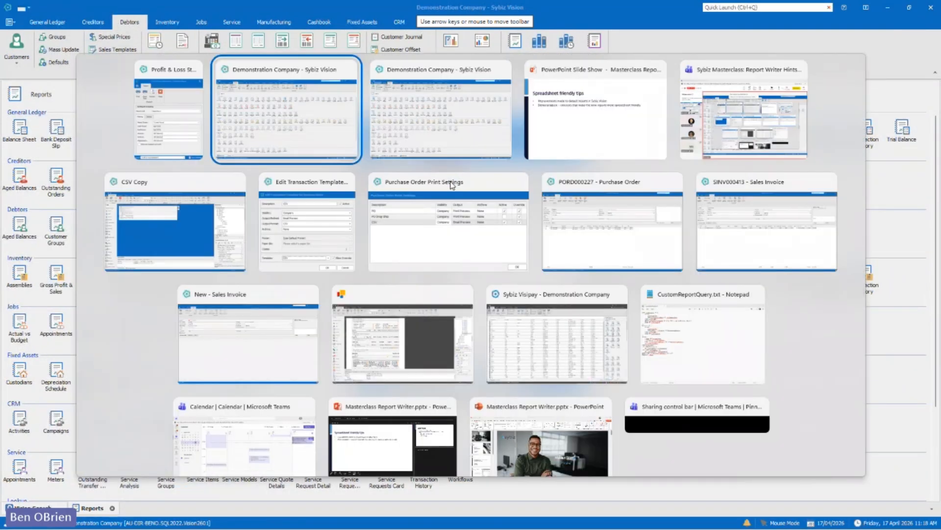
pyautogui.press('Right')
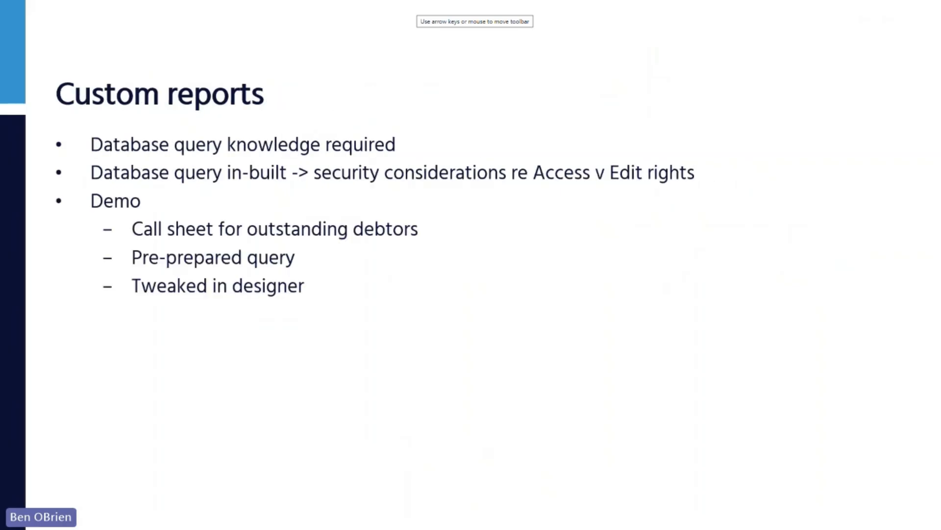
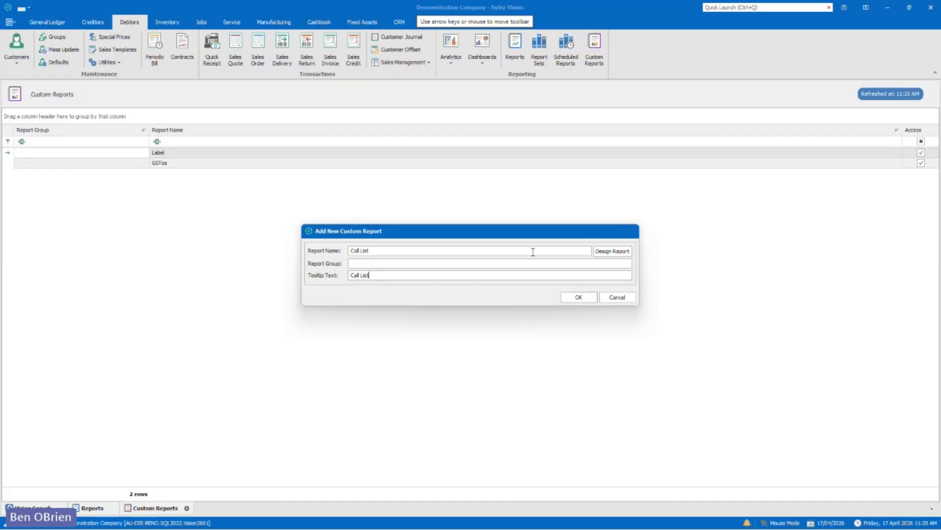
# - Start designing the Call List custom report as a table report based on a query, and open the Query Builder
pyautogui.click(601, 251)
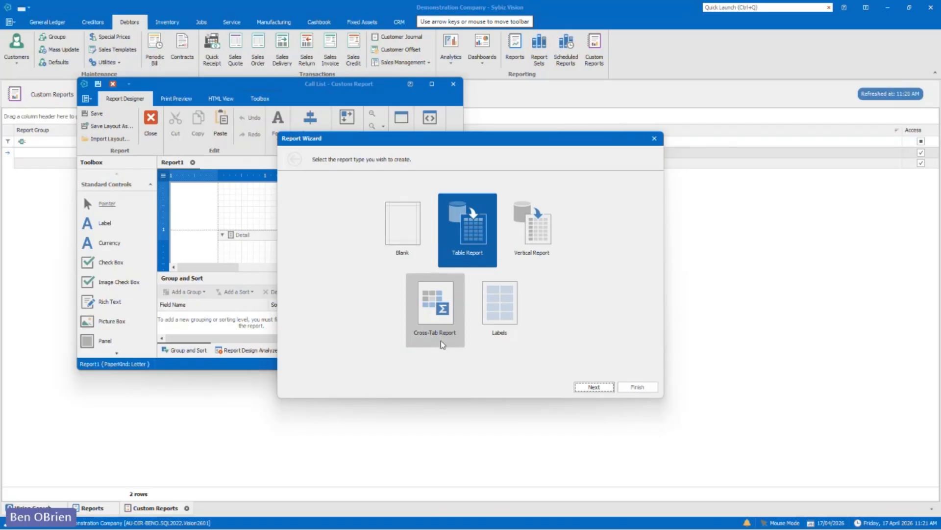
pyautogui.click(588, 389)
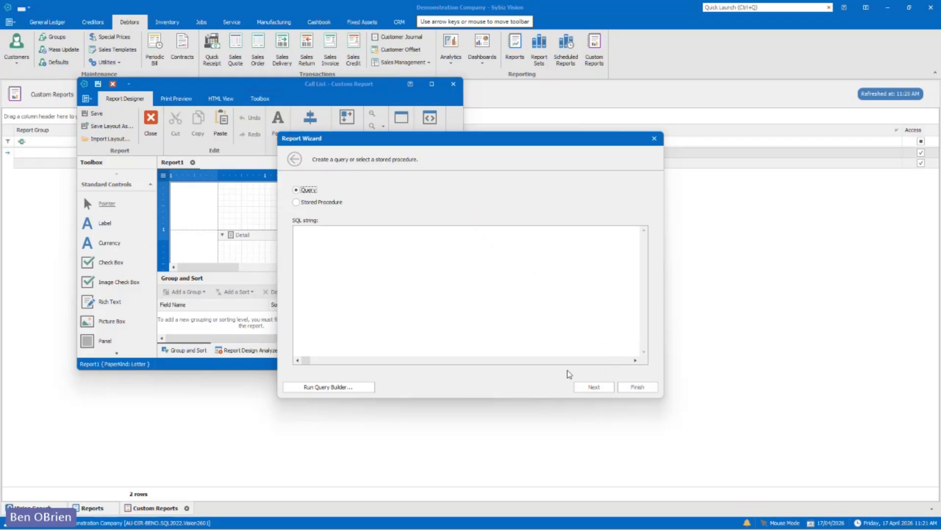
pyautogui.click(357, 192)
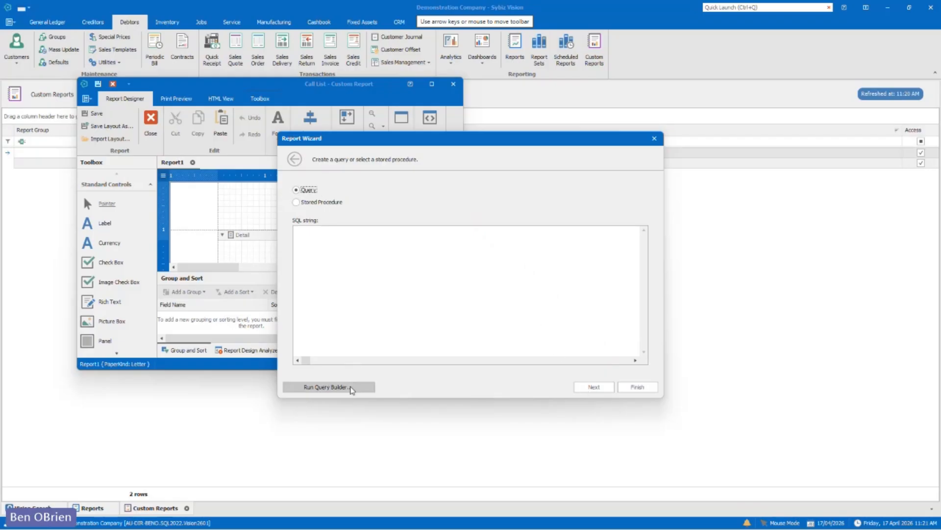
pyautogui.click(350, 386)
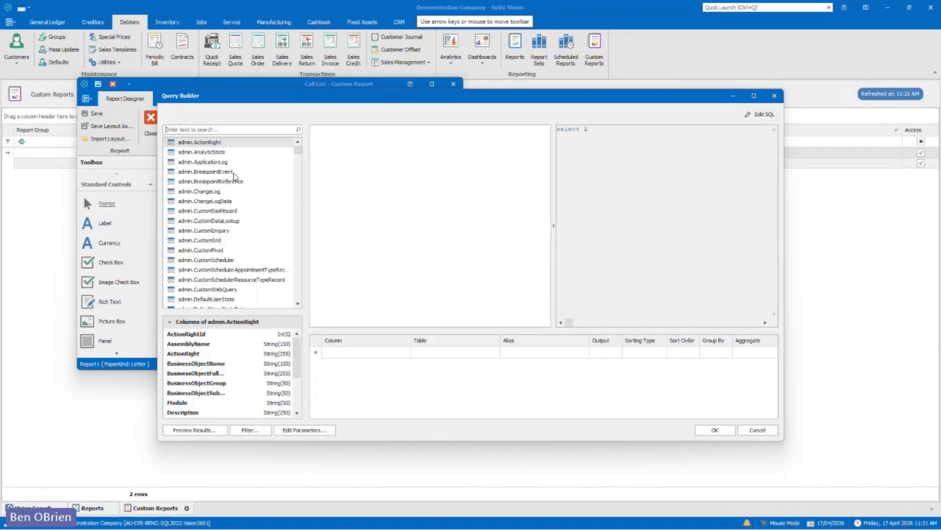
# - Look through the database tables available in the Query Builder and examine the columns of cb.Cashbook
pyautogui.scroll(-1, 218, 211)
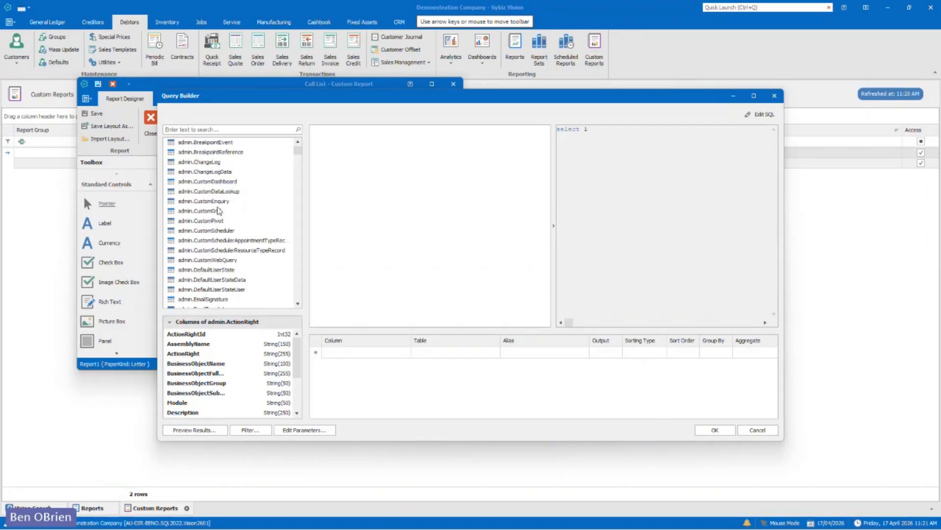
pyautogui.scroll(-12, 218, 211)
pyautogui.scroll(-12, 221, 221)
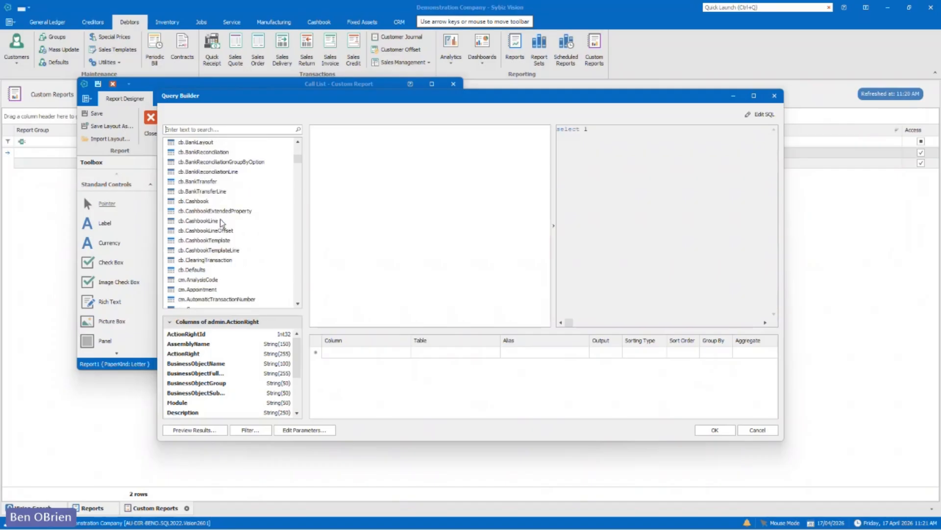
pyautogui.scroll(-12, 222, 226)
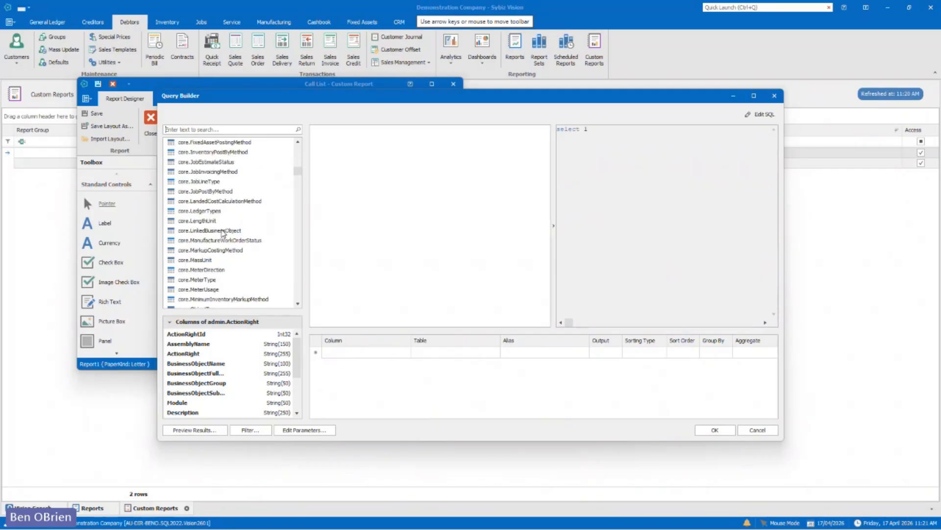
pyautogui.scroll(12, 222, 233)
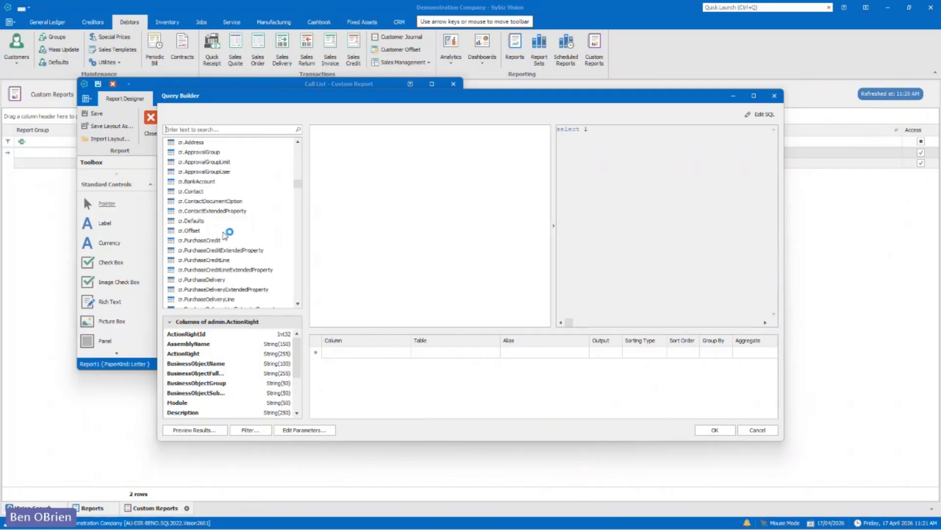
pyautogui.scroll(5, 224, 235)
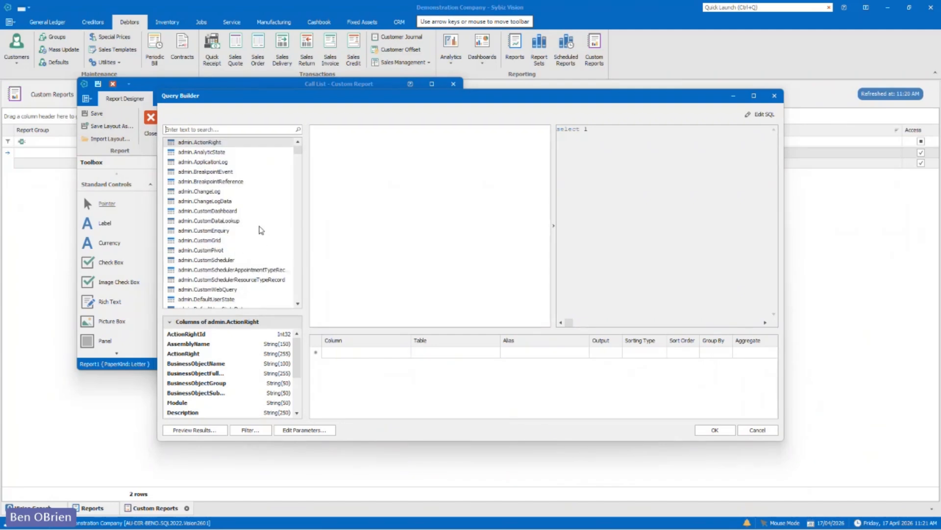
pyautogui.scroll(-10, 242, 248)
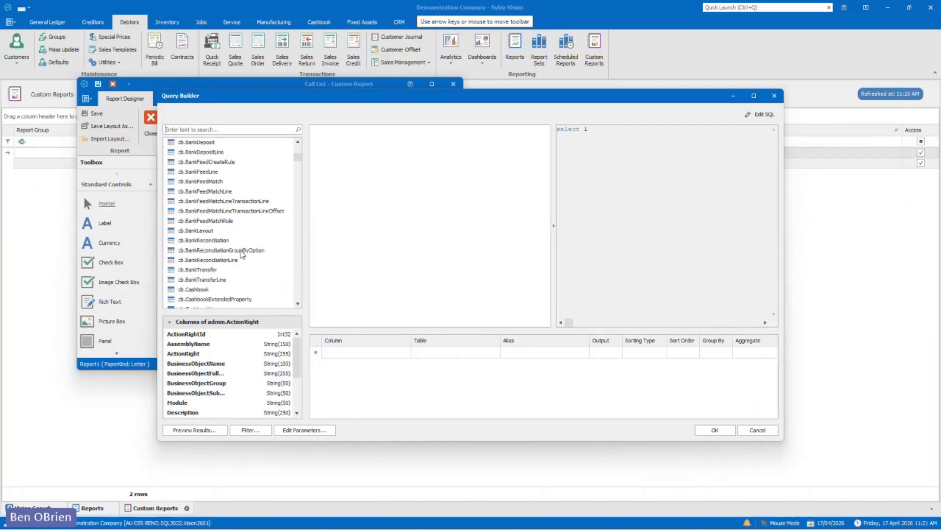
pyautogui.scroll(-2, 204, 271)
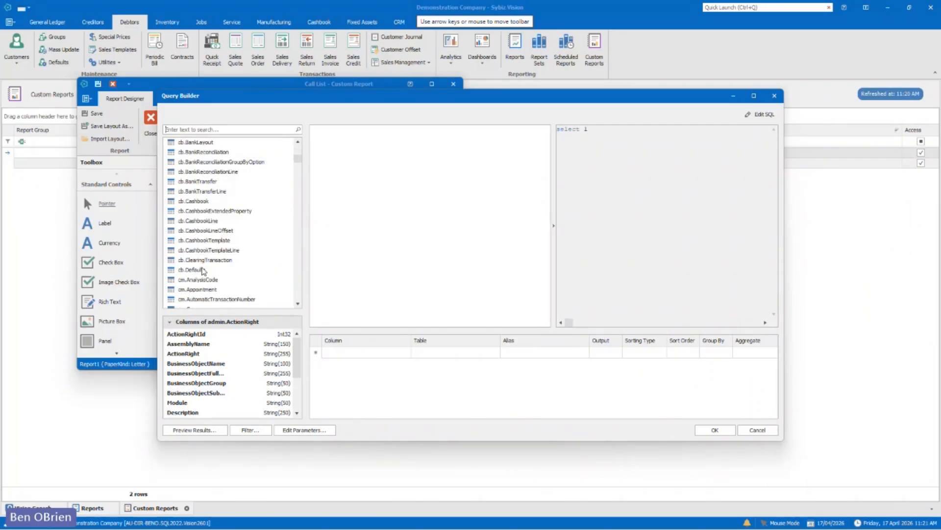
pyautogui.click(204, 202)
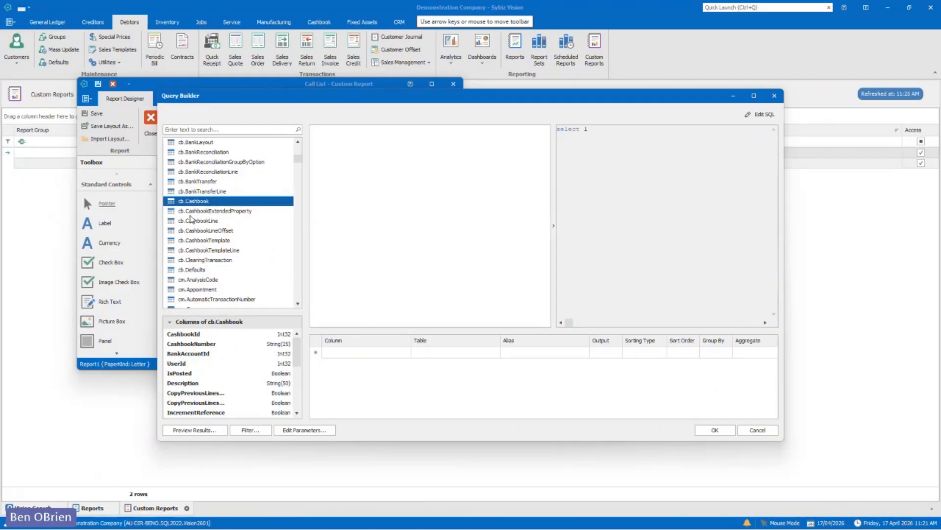
pyautogui.click(186, 345)
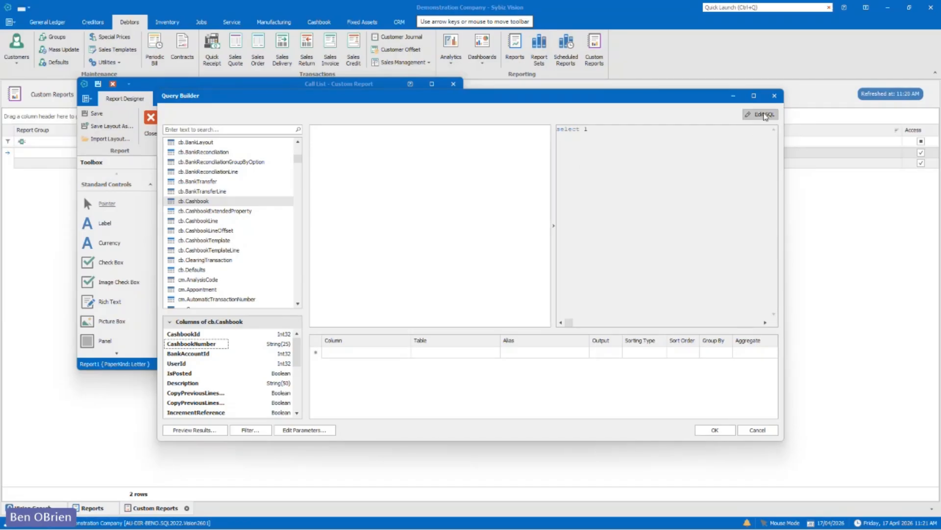
# - Add the cb.Cashbook table to the query with the CashbookId, CopyPreviousLinesReference and ExcludeGroupReferenceOnPayments columns
pyautogui.click(190, 201)
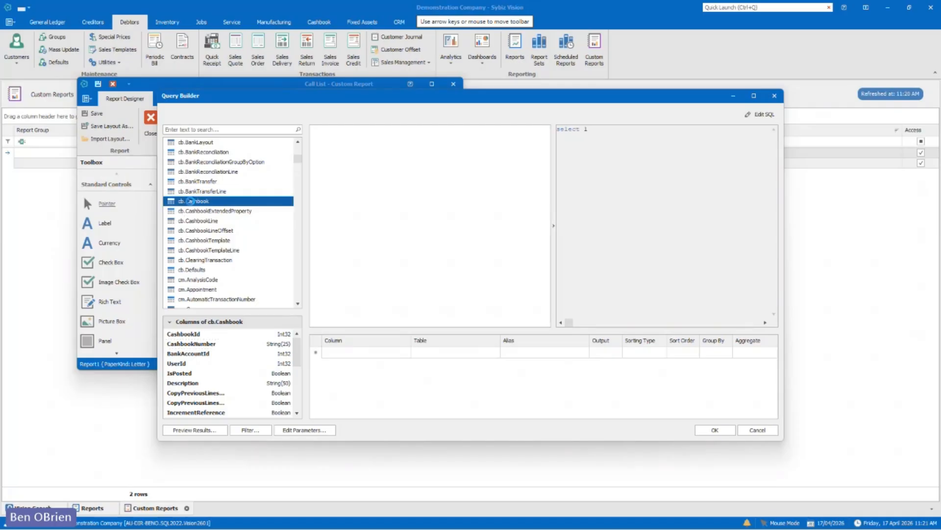
pyautogui.doubleClick(191, 201)
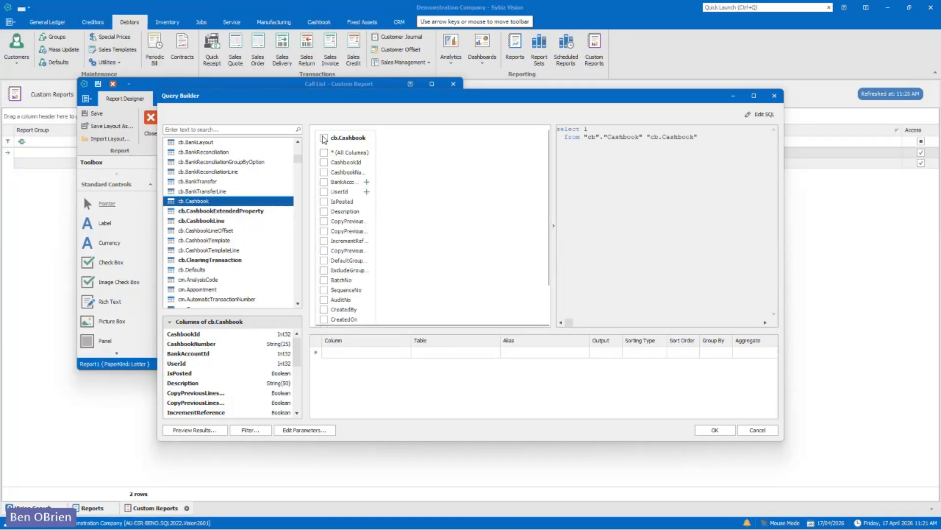
pyautogui.click(324, 162)
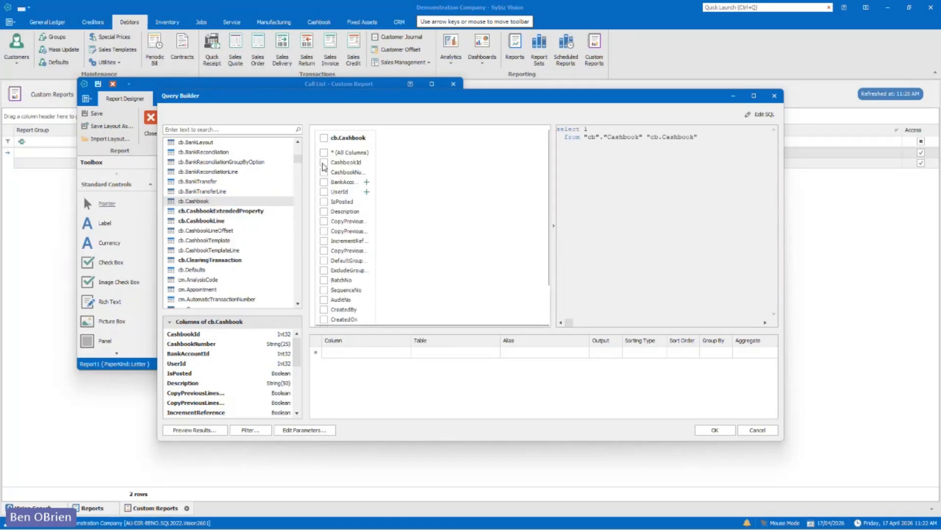
pyautogui.click(324, 251)
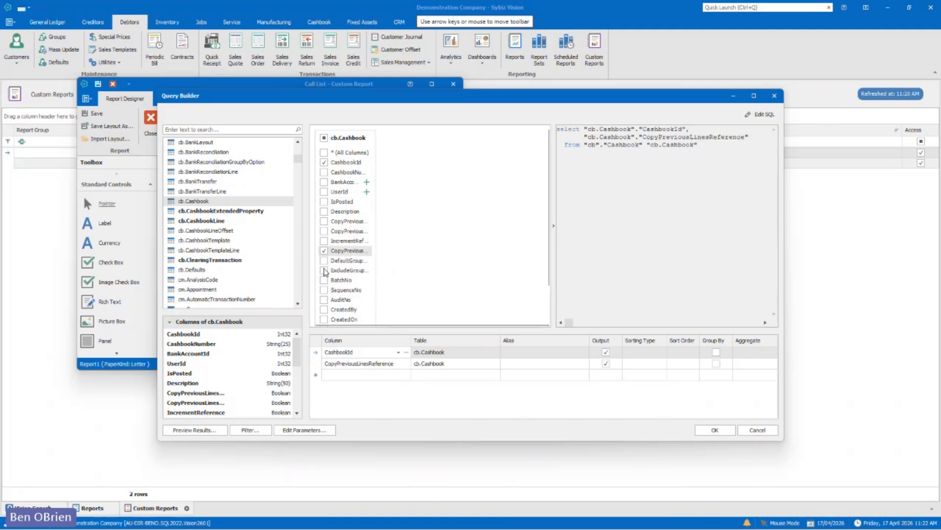
pyautogui.click(324, 270)
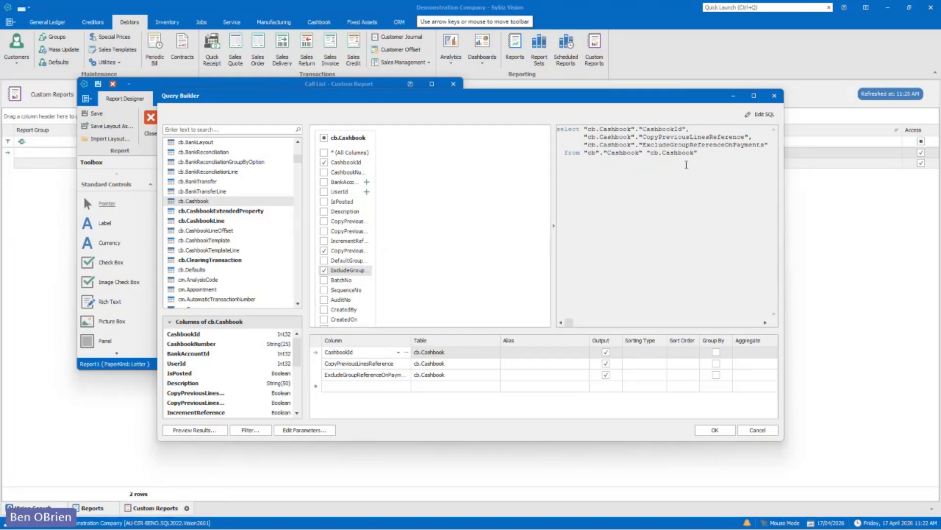
# - Switch the query to direct SQL editing and delete all of its generated SQL text
pyautogui.click(769, 115)
pyautogui.moveTo(524, 167); pyautogui.dragTo(290, 127)
pyautogui.press('Delete')
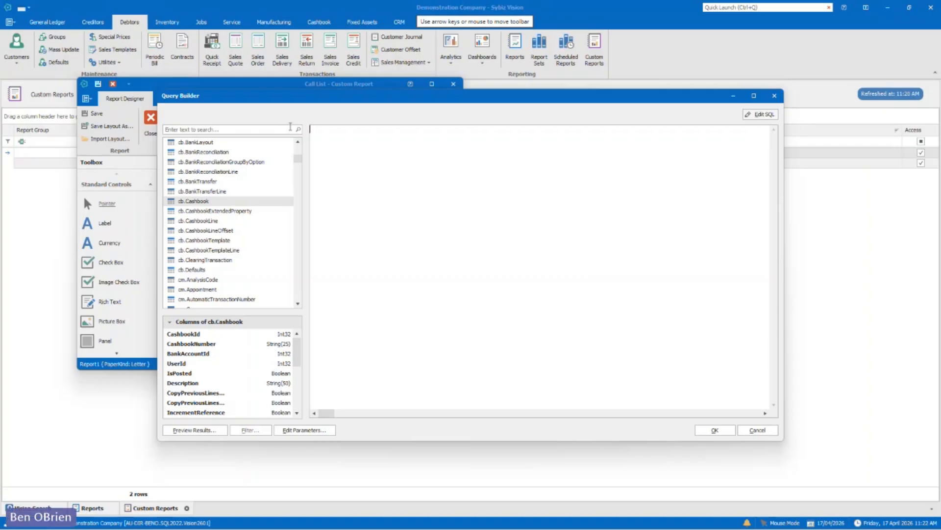
# - Switch to CustomReportQuery.txt in Notepad and copy the entire prepared SQL query
pyautogui.hotkey('alt', 'Tab')
pyautogui.hotkey('alt', 'Tab')
pyautogui.hotkey('alt', 'Tab')
pyautogui.hotkey('alt', 'Tab')
pyautogui.hotkey('alt', 'Tab')
pyautogui.hotkey('alt', 'Tab')
pyautogui.hotkey('alt', 'Tab')
pyautogui.hotkey('alt', 'Tab')
pyautogui.hotkey('alt', 'Tab')
pyautogui.hotkey('alt', 'Tab')
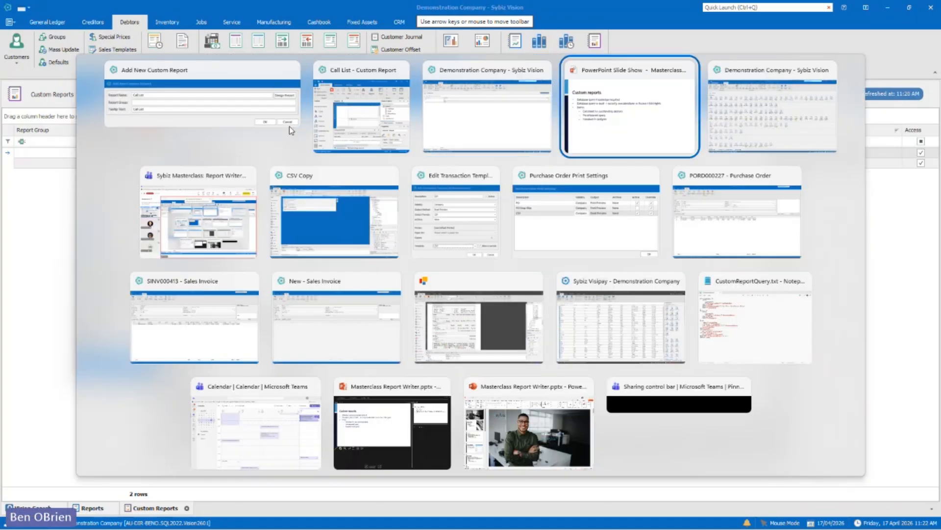
pyautogui.hotkey('alt', 'Tab')
pyautogui.hotkey('alt', 'Tab')
pyautogui.hotkey('alt', 'Tab')
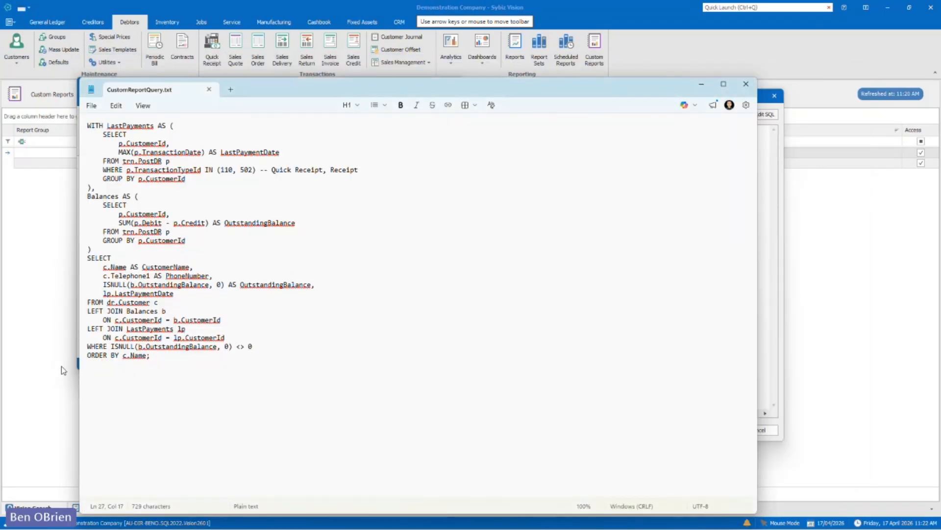
pyautogui.moveTo(151, 356); pyautogui.dragTo(69, 133)
pyautogui.hotkey('ctrl', 'c')
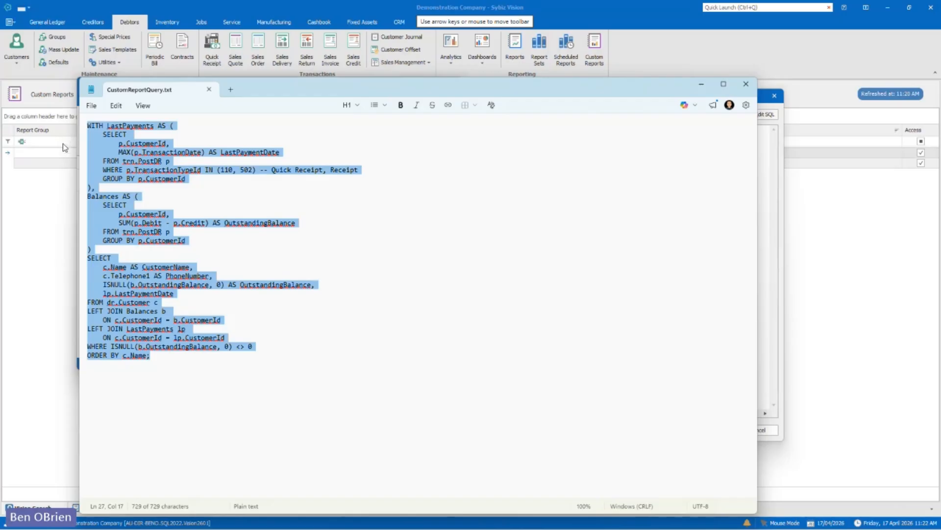
# - Paste the prepared SQL query into the Query Builder, preview its results and accept the query for the report
pyautogui.click(763, 205)
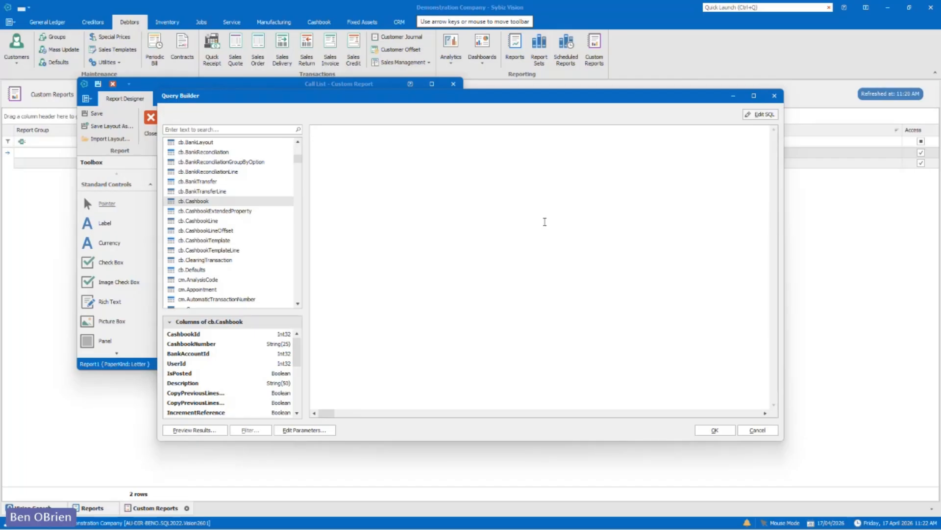
pyautogui.hotkey('ctrl', 'v')
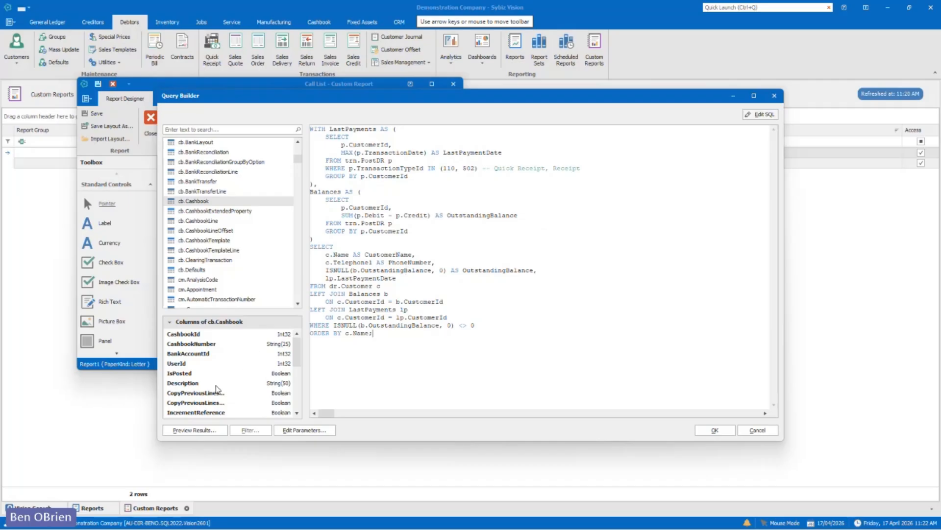
pyautogui.click(208, 430)
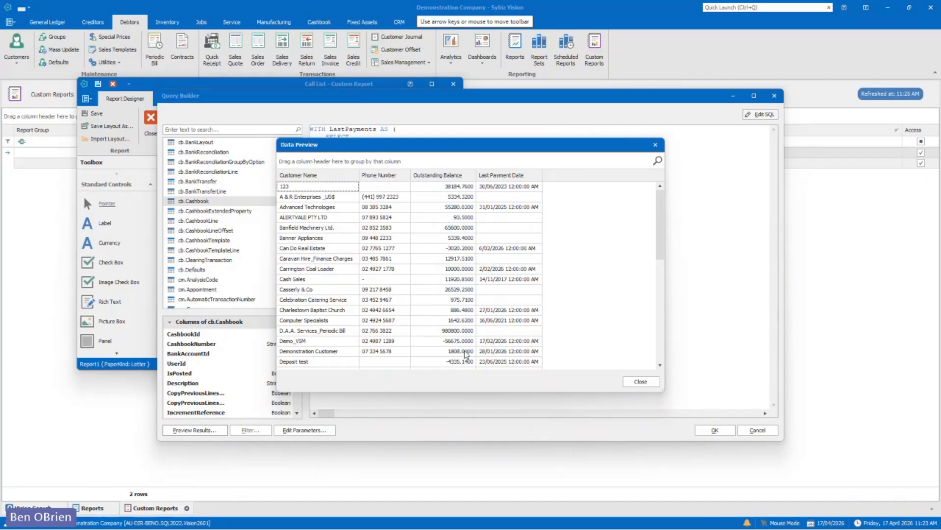
pyautogui.click(639, 382)
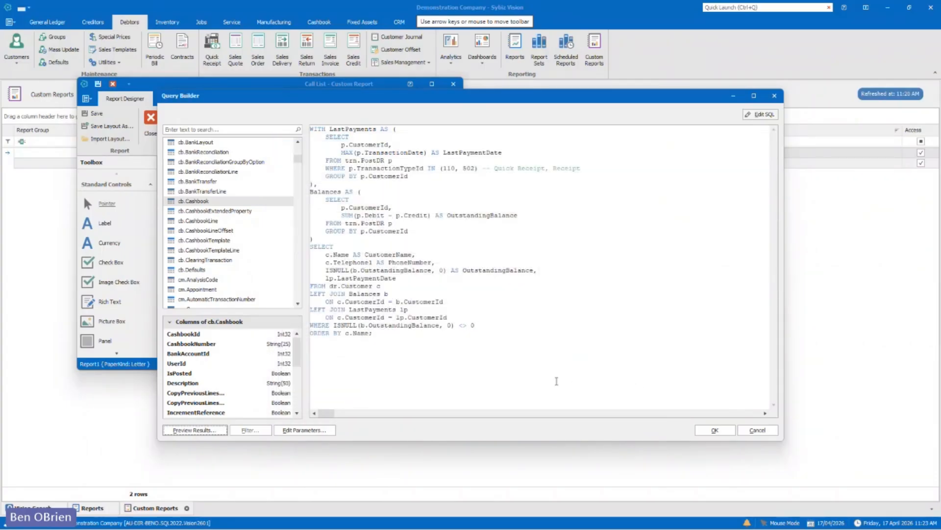
pyautogui.click(715, 430)
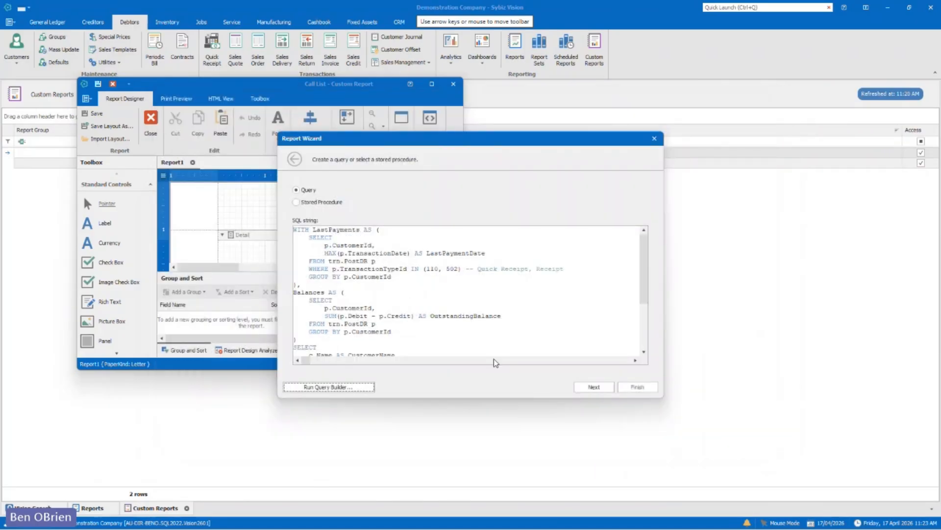
# - Continue without query parameters and add CustomerName, PhoneNumber, LastPaymentDate and OutstandingBalance to the fields displayed in the report
pyautogui.click(586, 387)
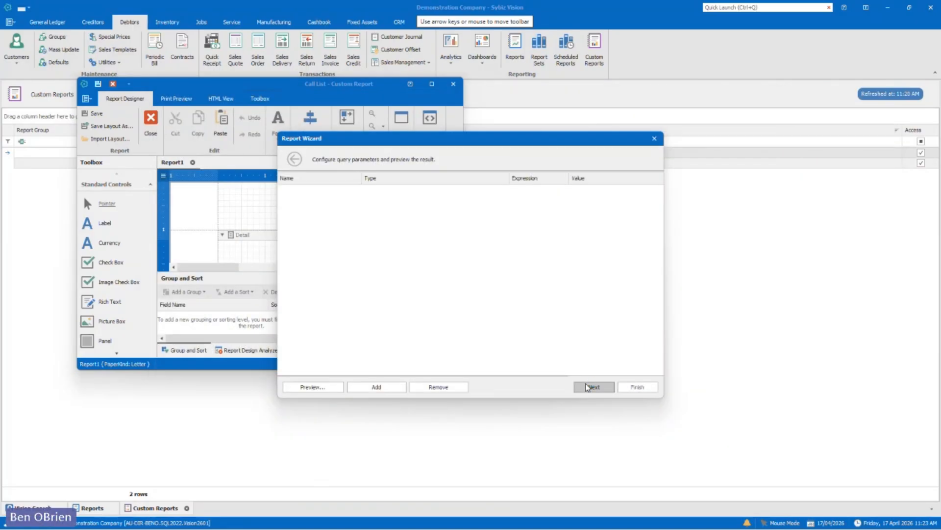
pyautogui.click(589, 387)
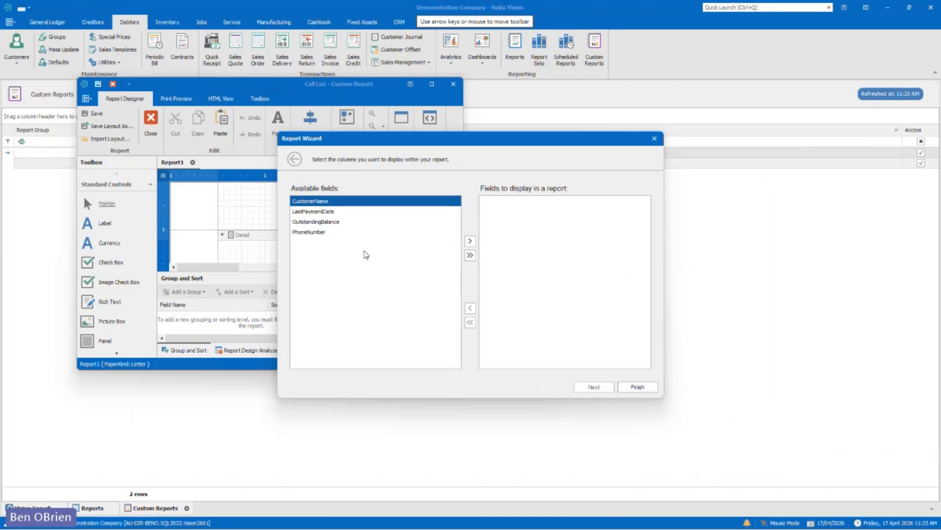
pyautogui.click(471, 244)
pyautogui.click(312, 222)
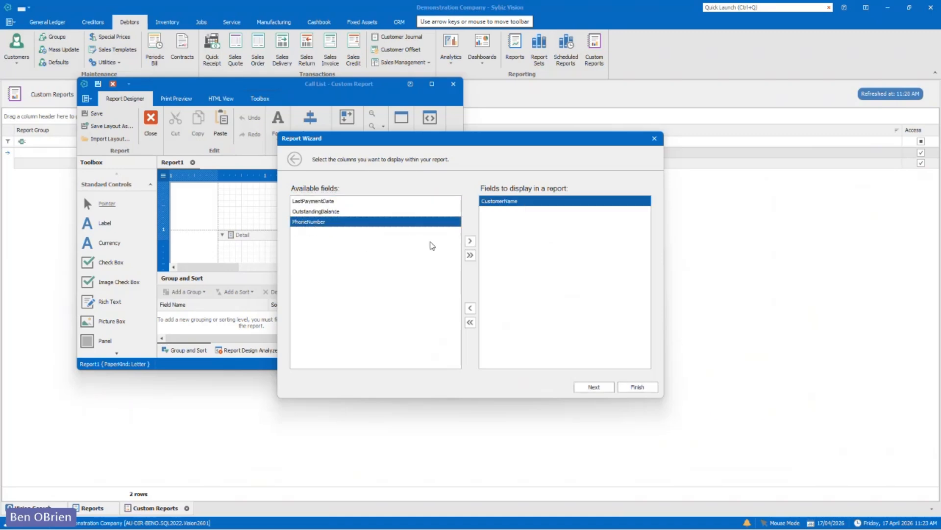
pyautogui.click(469, 242)
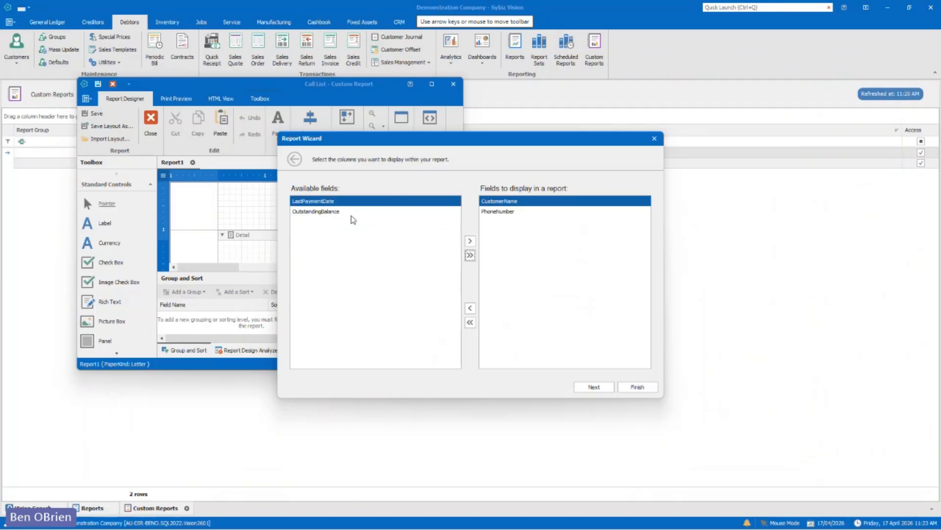
pyautogui.click(469, 242)
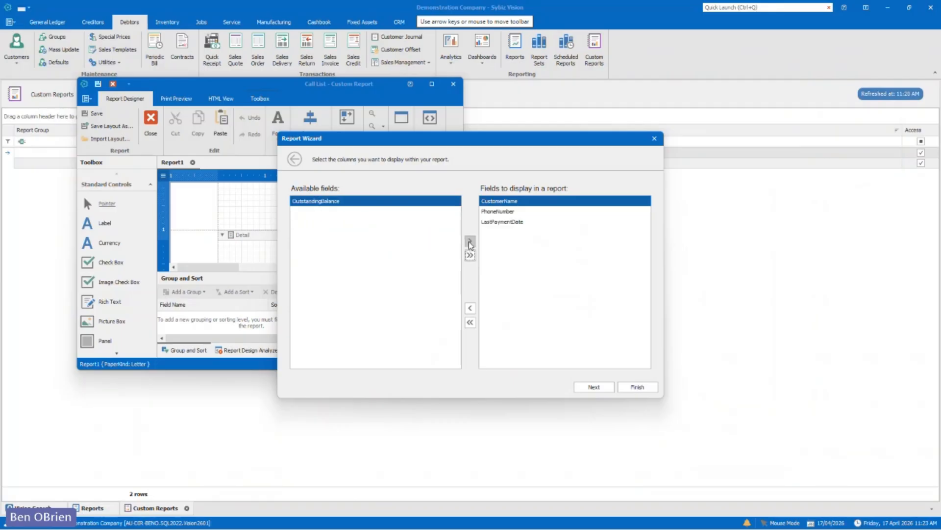
pyautogui.click(469, 241)
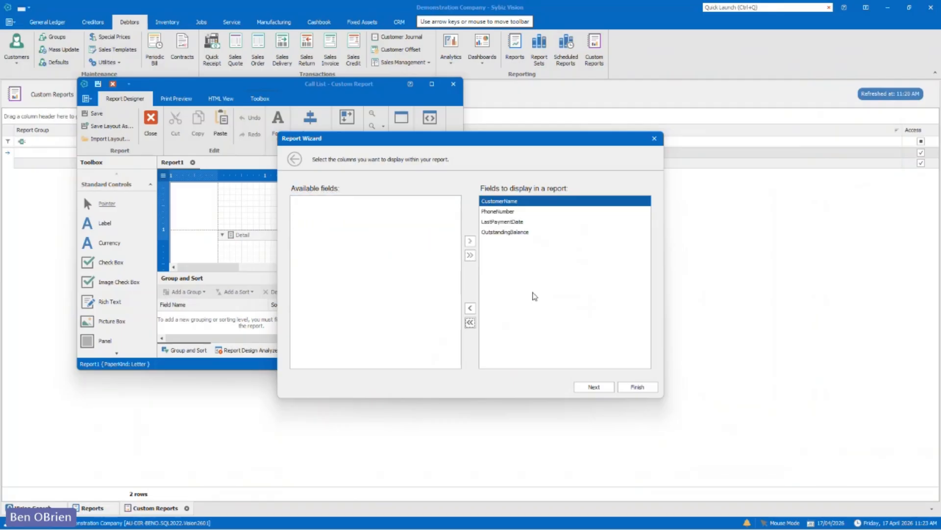
pyautogui.click(593, 388)
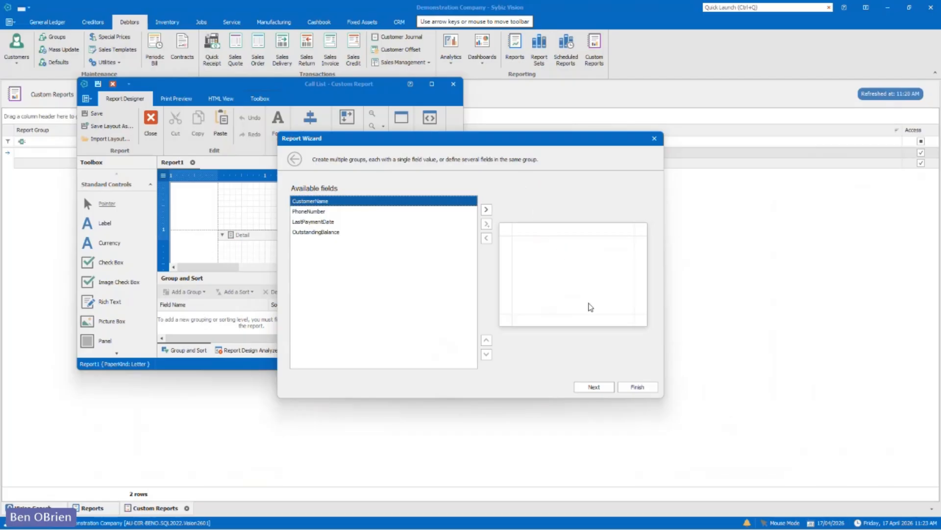
# - Return to the wizard's SQL string and add c.GroupDescription on a new line below the PhoneNumber column in the final SELECT
pyautogui.click(296, 159)
pyautogui.click(296, 160)
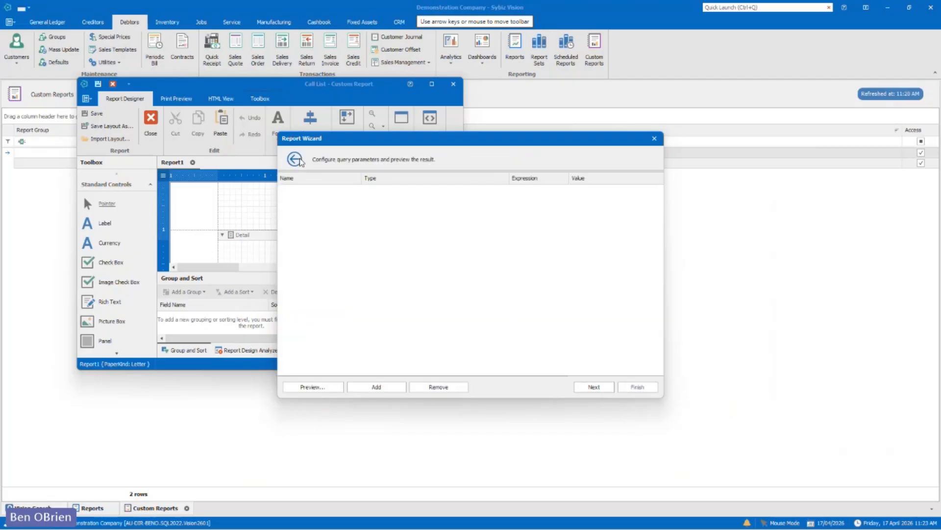
pyautogui.click(296, 160)
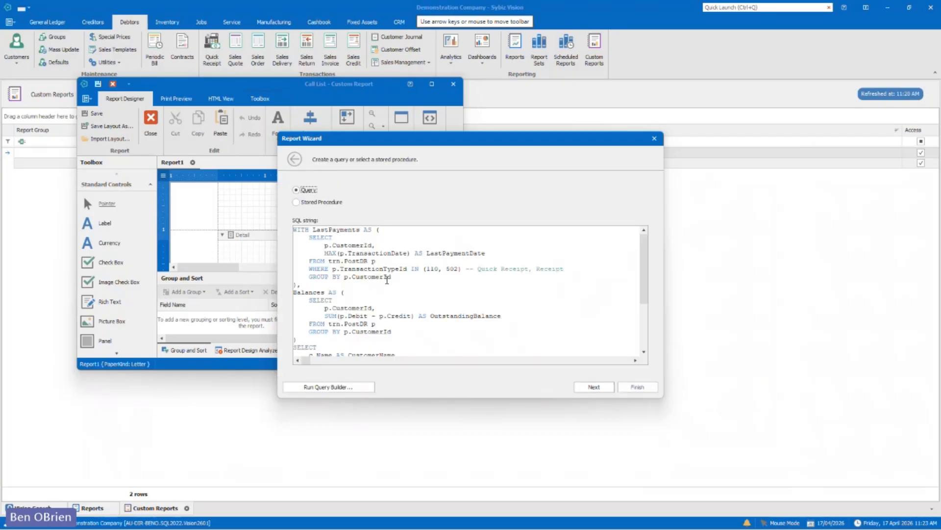
pyautogui.scroll(-1, 387, 280)
pyautogui.scroll(-1, 387, 280)
pyautogui.click(426, 315)
pyautogui.scroll(-2, 440, 326)
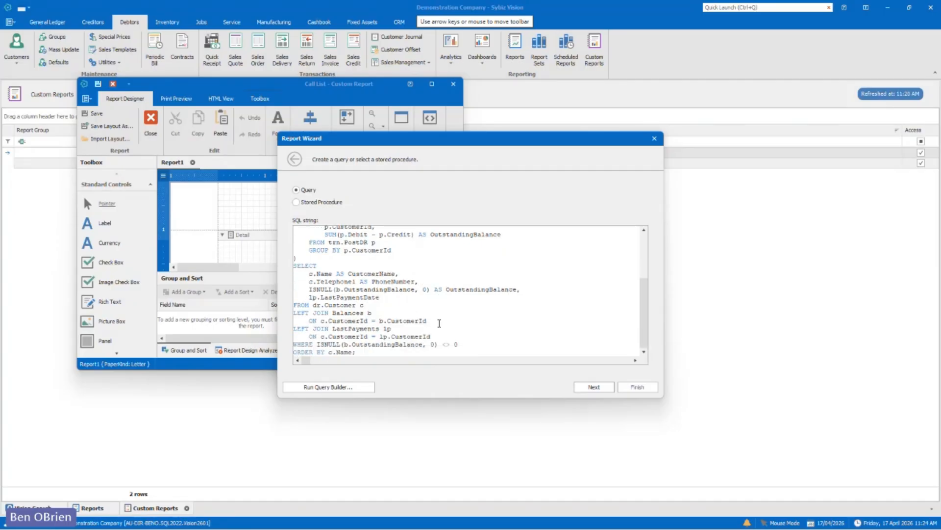
pyautogui.press('Return')
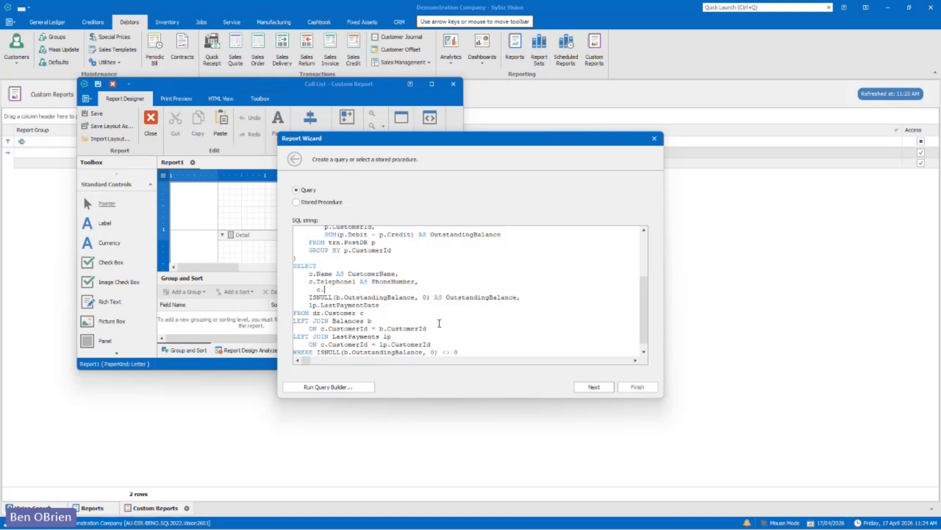
pyautogui.write('c.Group')
pyautogui.write('I')
pyautogui.write('escription')
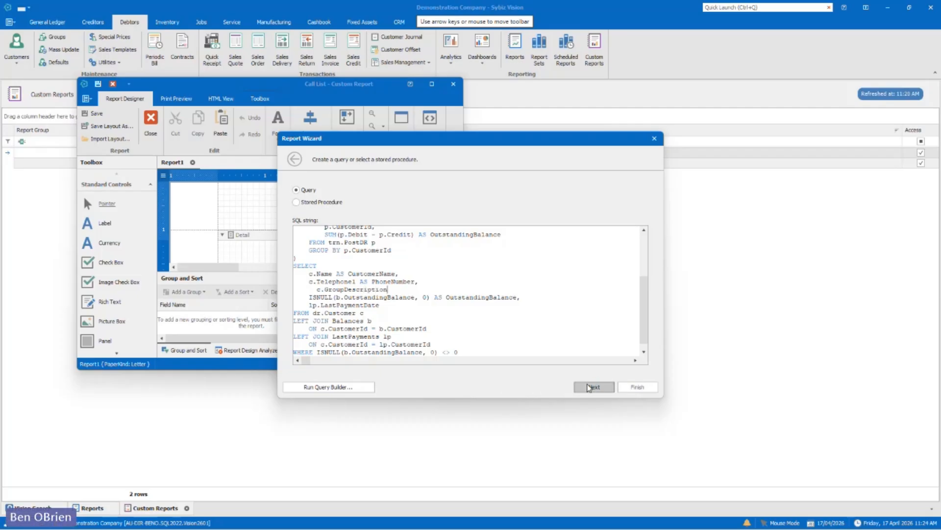
# - Try to preview the edited query's results from the parameters page and return to the SQL string
pyautogui.click(590, 388)
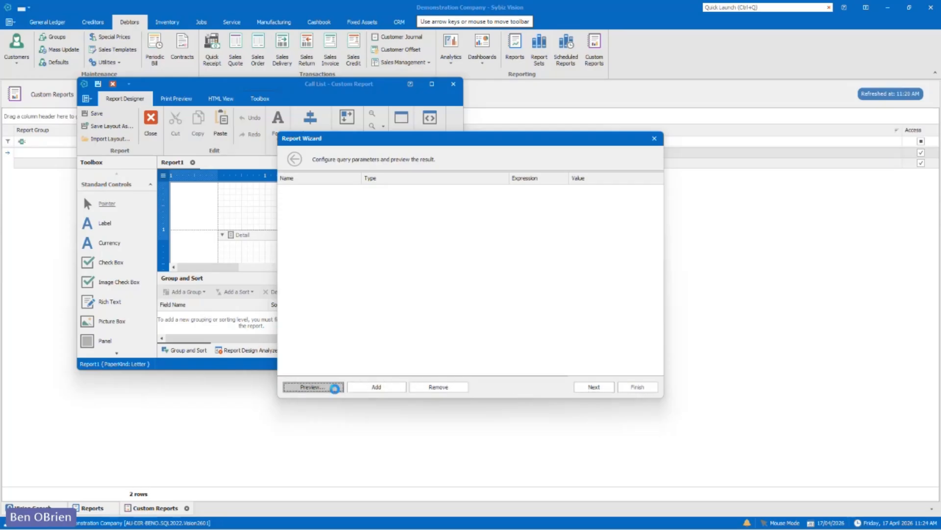
pyautogui.click(335, 389)
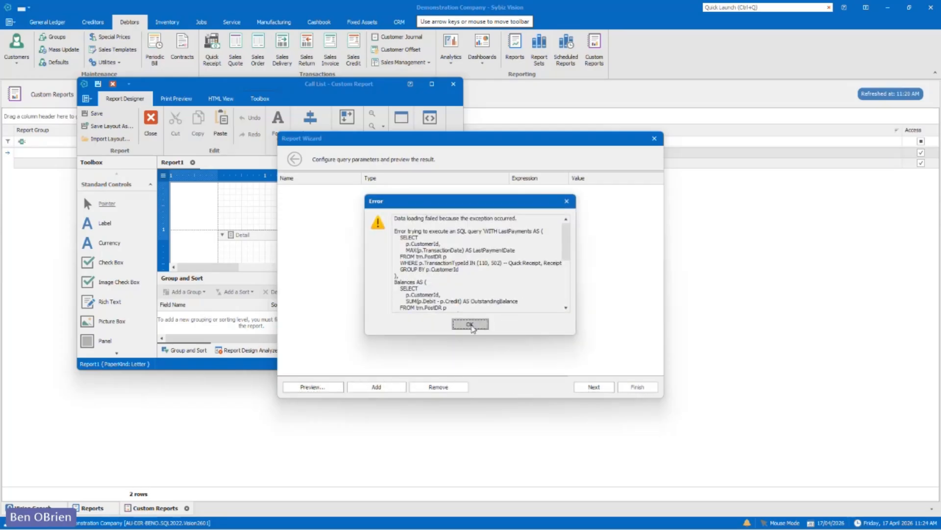
pyautogui.click(471, 325)
pyautogui.click(294, 160)
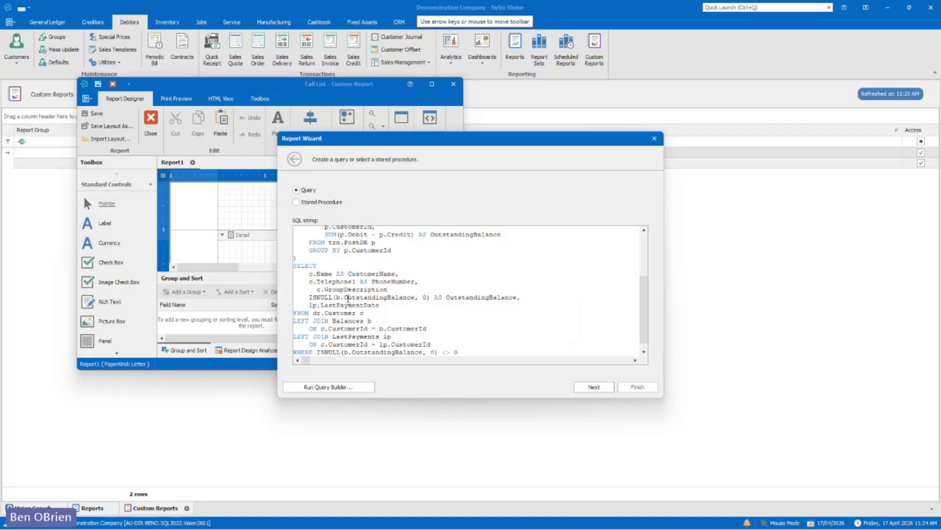
# - Change the query's main source table to dr.CustomerExpanded, try to proceed to the field selection and return to the SQL string
pyautogui.scroll(-1, 363, 302)
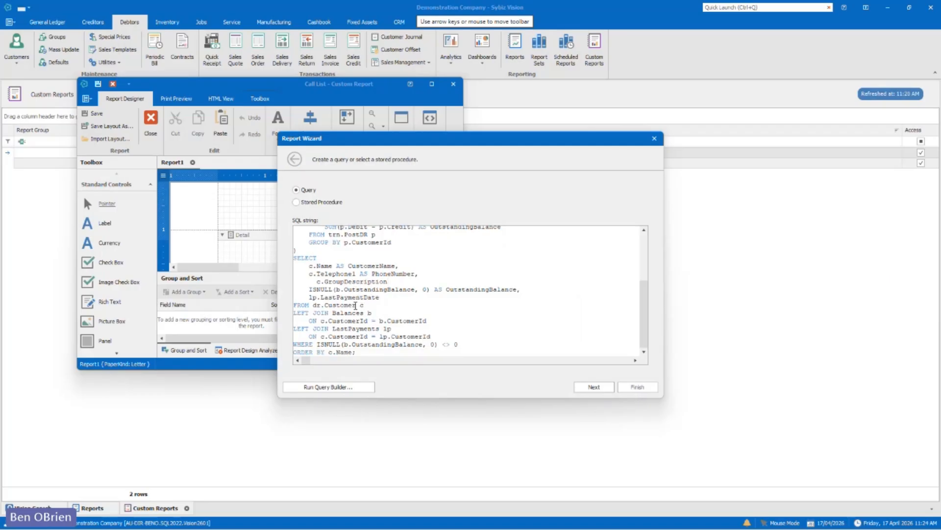
pyautogui.write('Expanded')
pyautogui.click(605, 389)
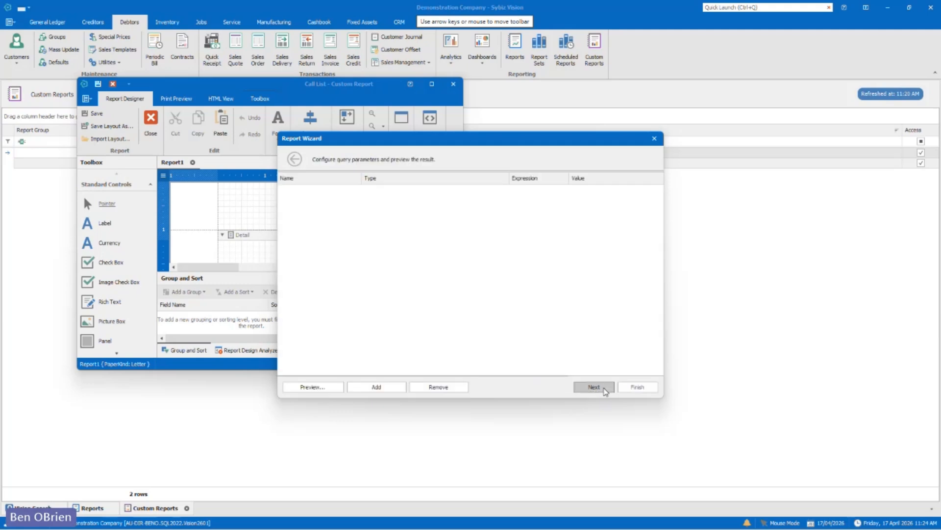
pyautogui.click(606, 390)
pyautogui.click(455, 276)
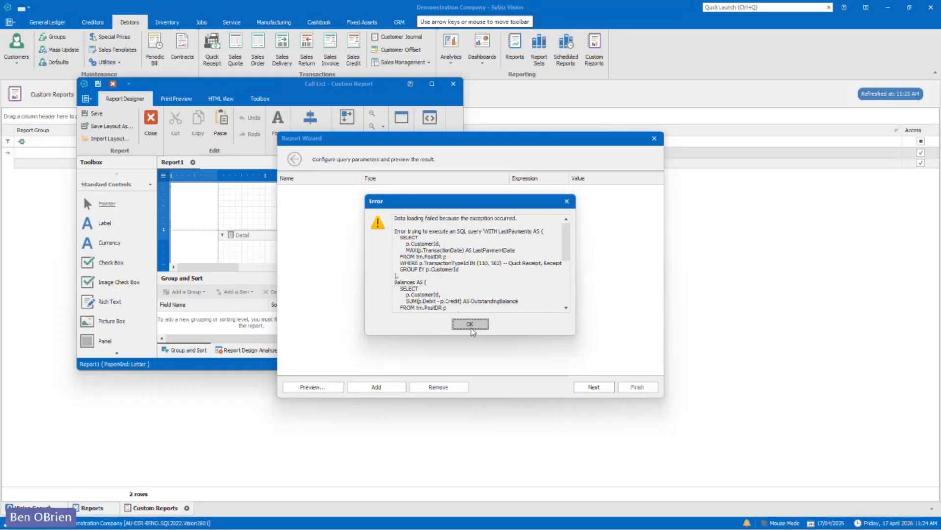
pyautogui.click(471, 326)
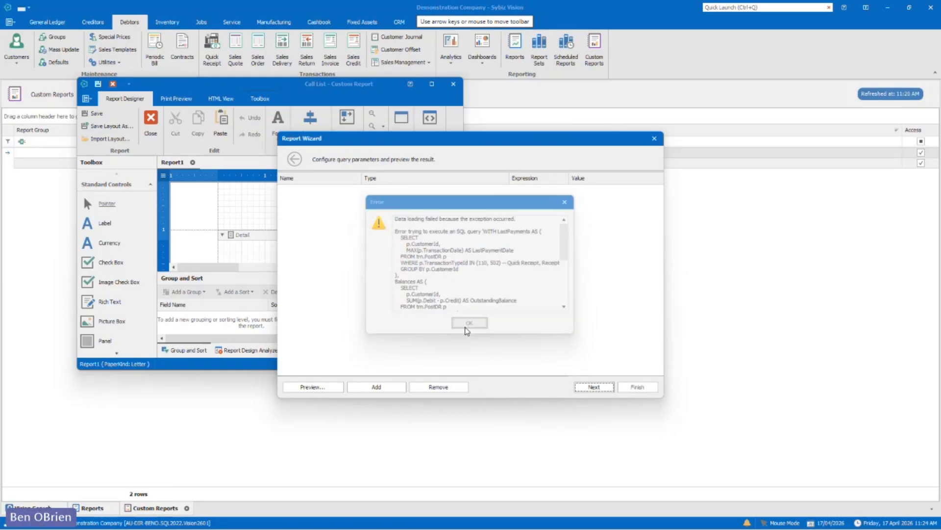
pyautogui.click(295, 159)
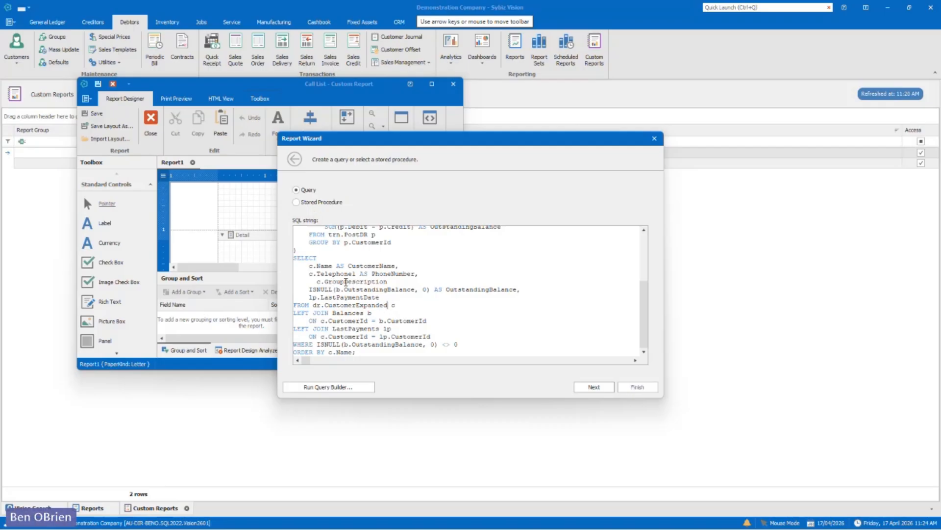
# - Replace GroupDescription with GroupCode in the query's final SELECT list
pyautogui.click(395, 282)
pyautogui.moveTo(389, 282); pyautogui.dragTo(347, 282)
pyautogui.press('BackSpace')
pyautogui.write('Code')
# - Reopen the query in the Query Builder and try to preview its results
pyautogui.click(362, 386)
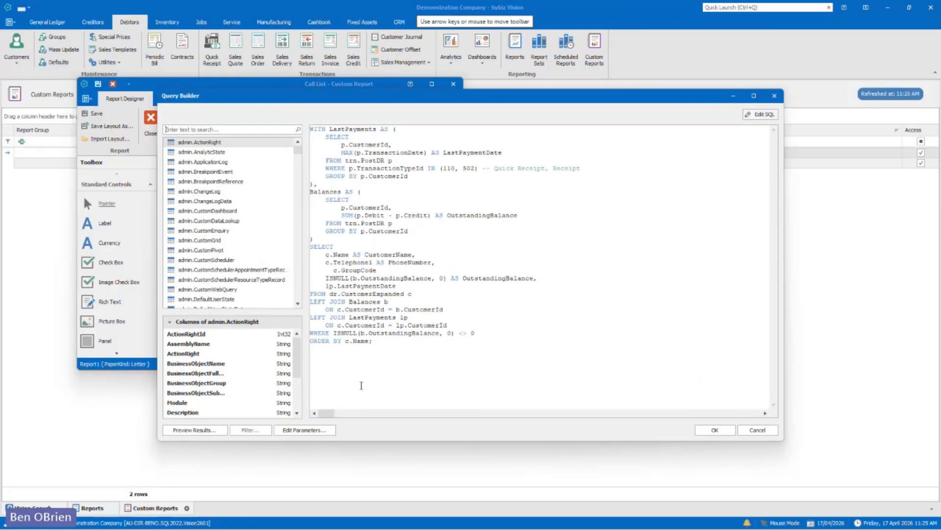
pyautogui.click(195, 429)
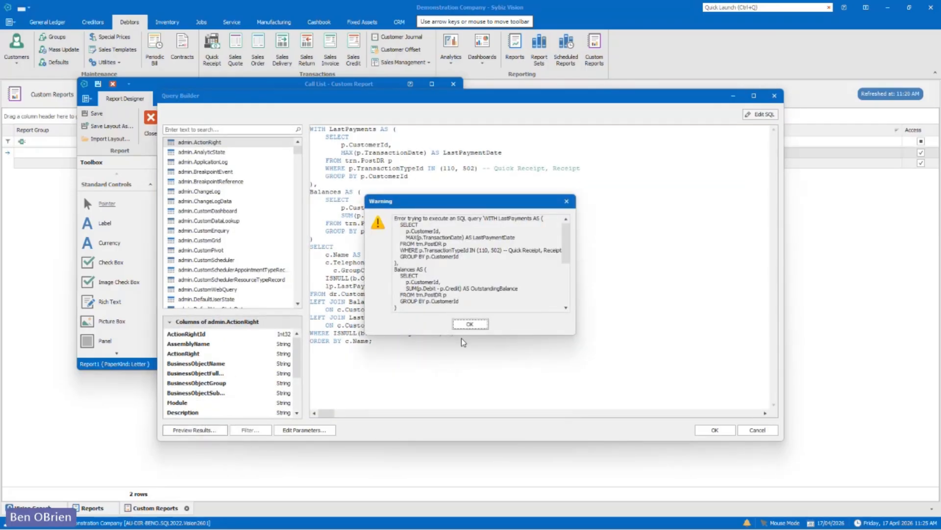
pyautogui.click(469, 320)
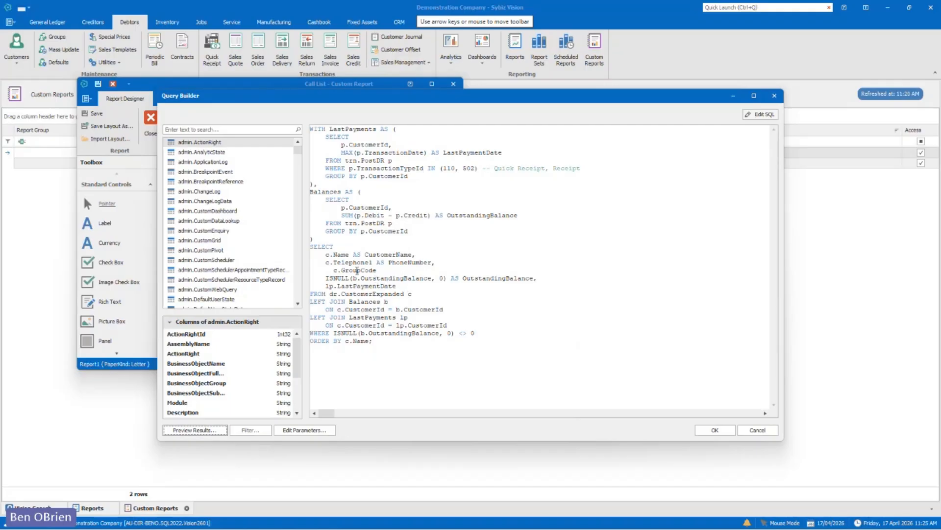
# - Find dr.CustomerExpanded among the database tables and check the names of its group columns
pyautogui.moveTo(341, 270); pyautogui.dragTo(376, 270)
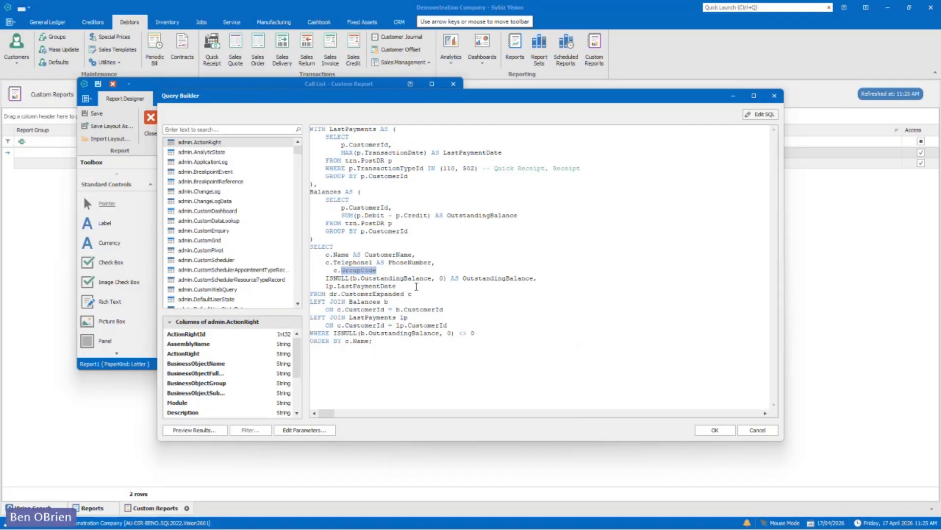
pyautogui.moveTo(297, 154); pyautogui.dragTo(292, 271)
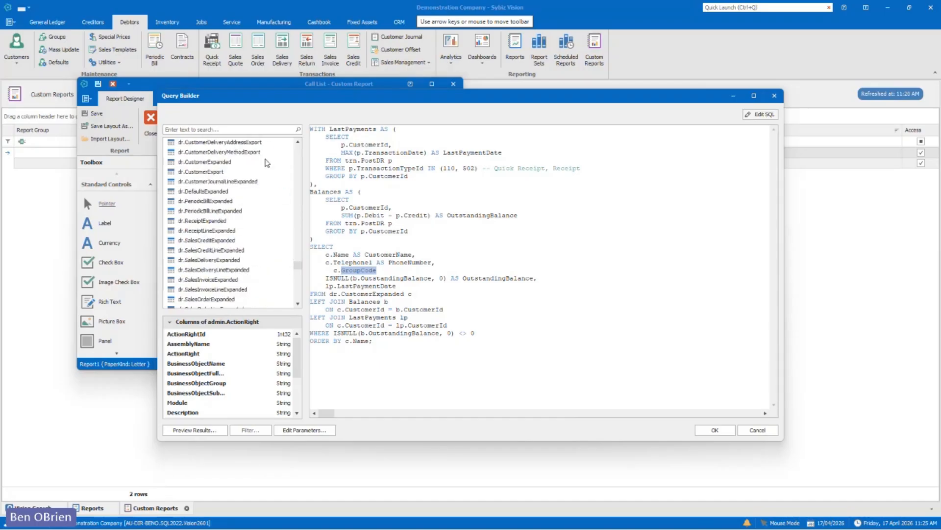
pyautogui.click(179, 163)
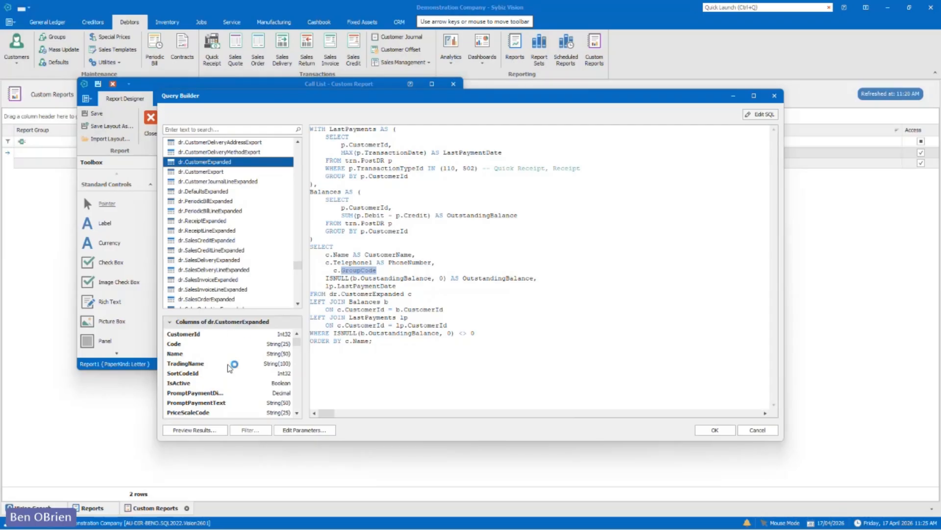
pyautogui.moveTo(301, 341); pyautogui.dragTo(301, 361)
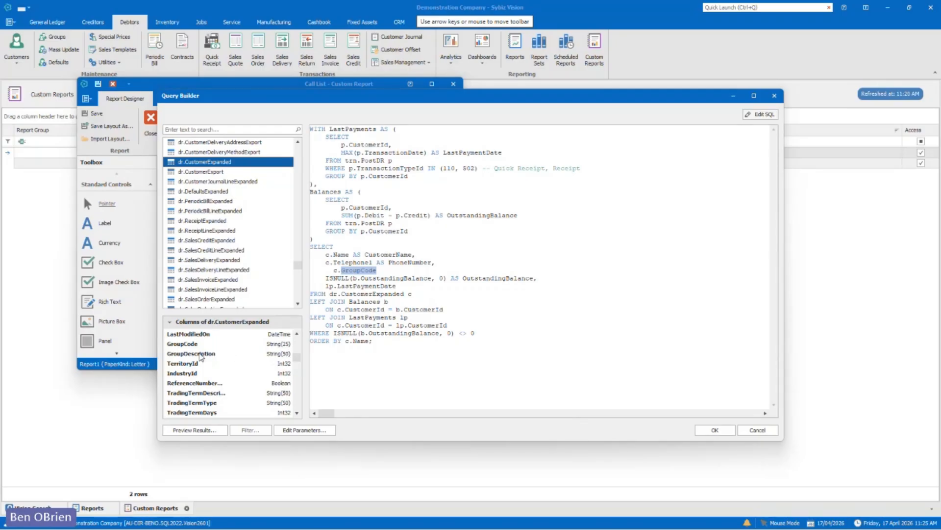
# - Change c.GroupCode to c.GroupDescription in the final SELECT list and try to preview the query's results
pyautogui.click(385, 271)
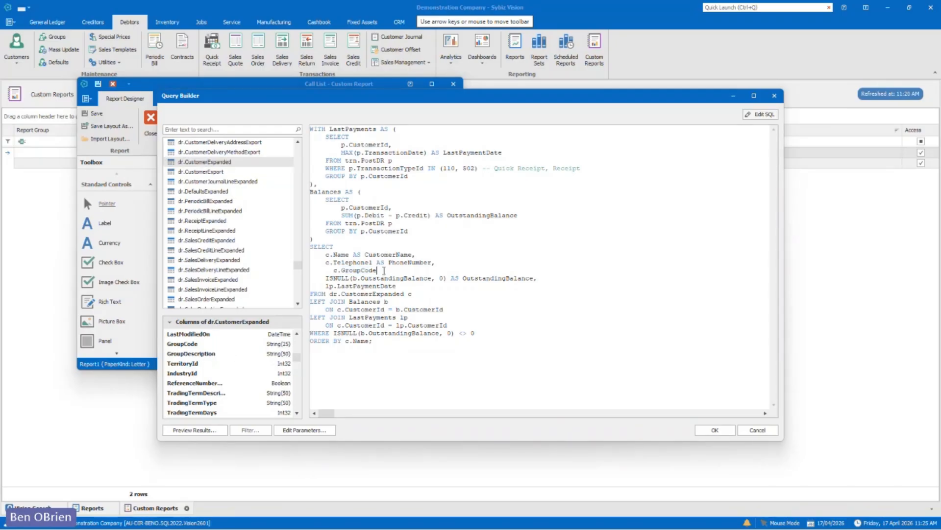
pyautogui.press('BackSpace')
pyautogui.press('BackSpace')
pyautogui.press('BackSpace')
pyautogui.press('BackSpace')
pyautogui.write('upDescription')
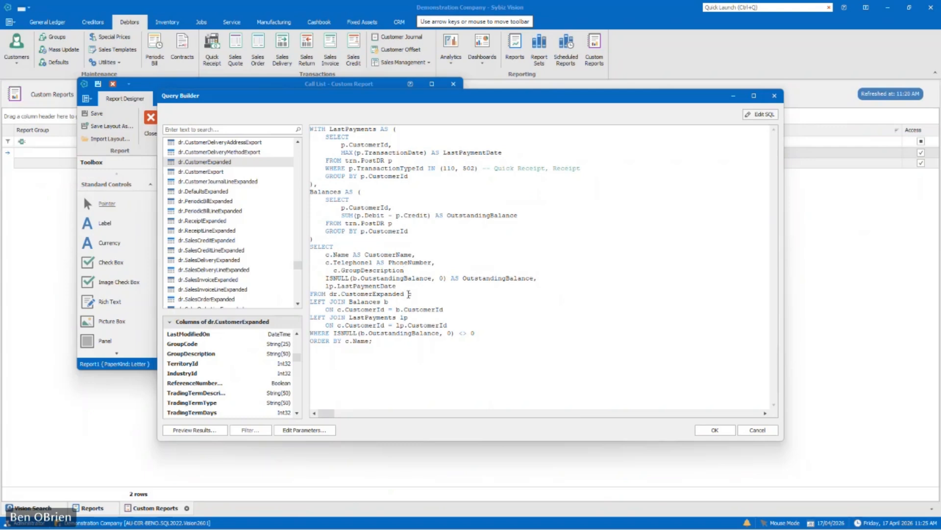
pyautogui.click(195, 430)
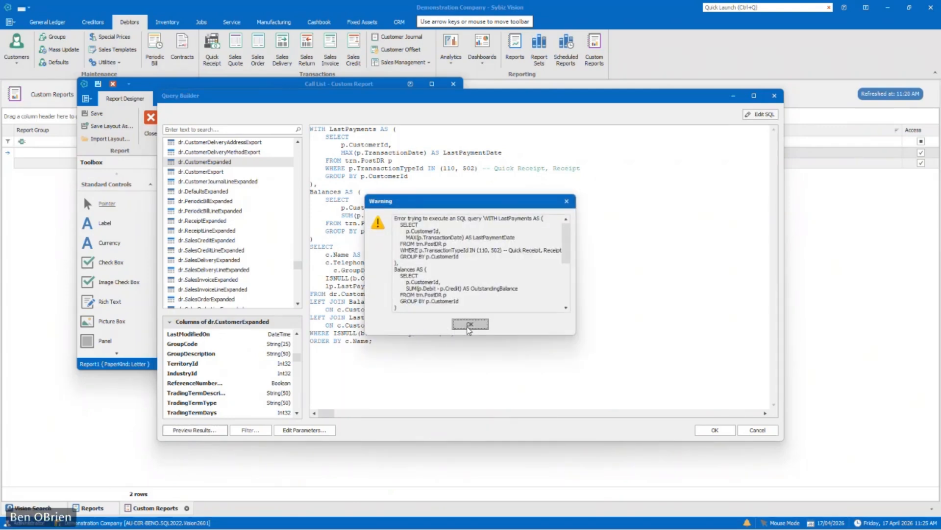
# - Comment out c.GroupDescription in the query's final SELECT list and change its source table from dr.CustomerExpanded to dr.Customer
pyautogui.click(463, 327)
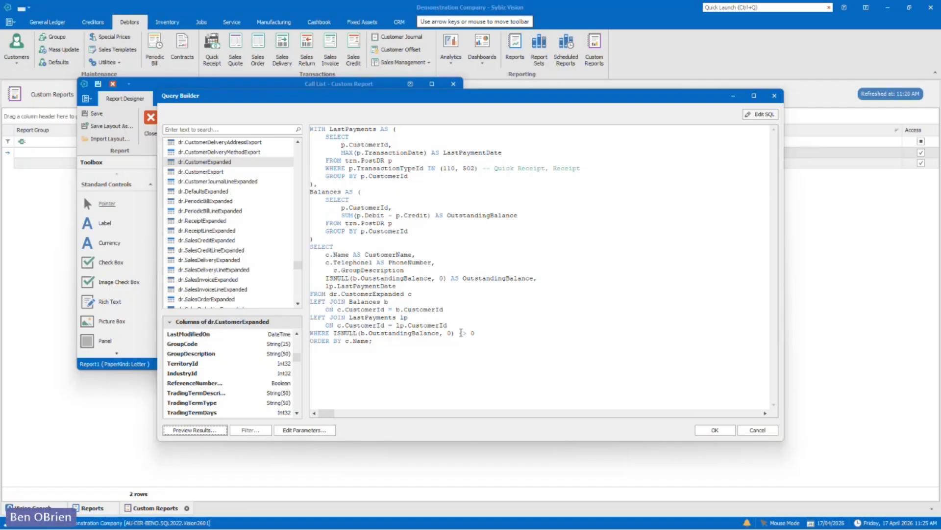
pyautogui.click(324, 271)
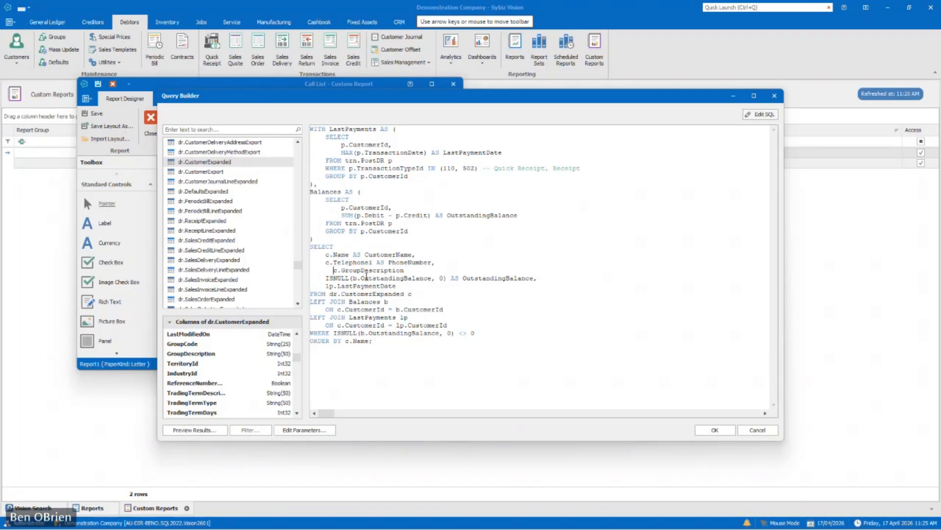
pyautogui.write('--')
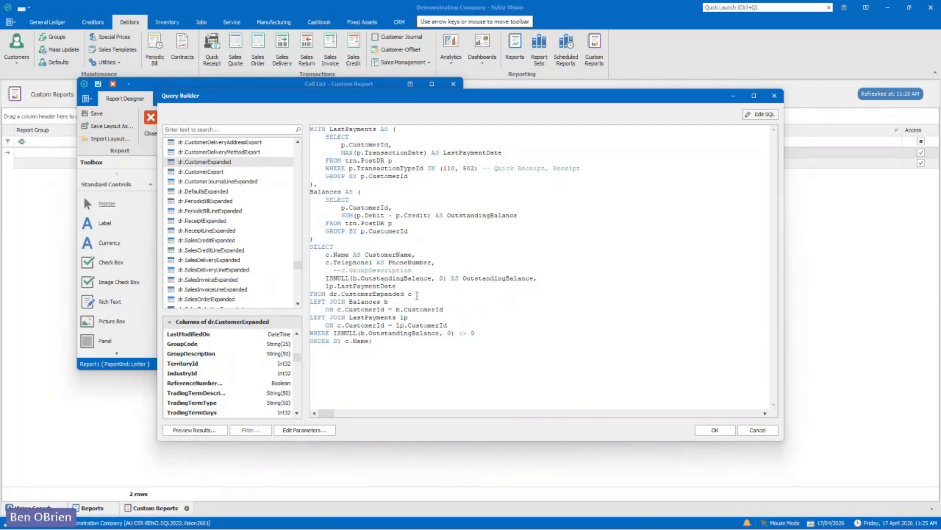
pyautogui.moveTo(374, 296); pyautogui.dragTo(404, 294)
pyautogui.press('Delete')
# - Preview the query's results, then accept the query and continue the Report Wizard to the field selection
pyautogui.click(190, 430)
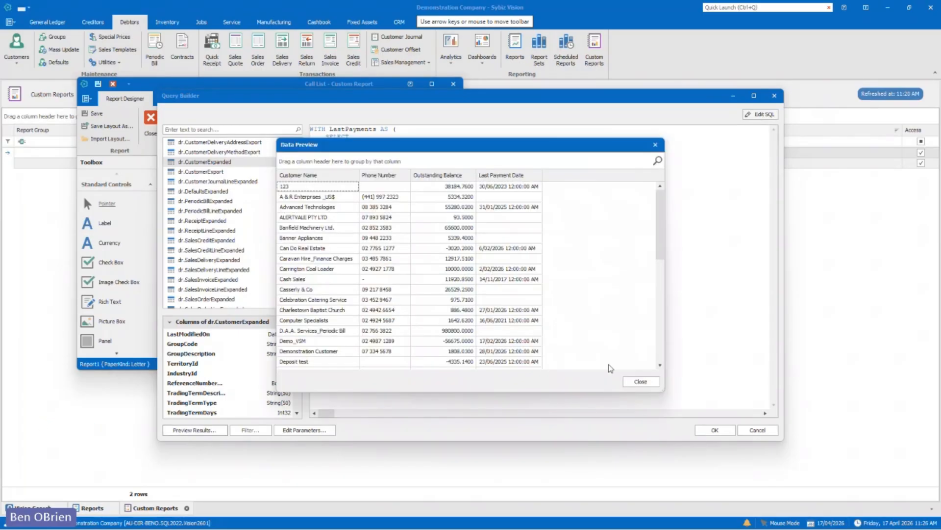
pyautogui.click(611, 370)
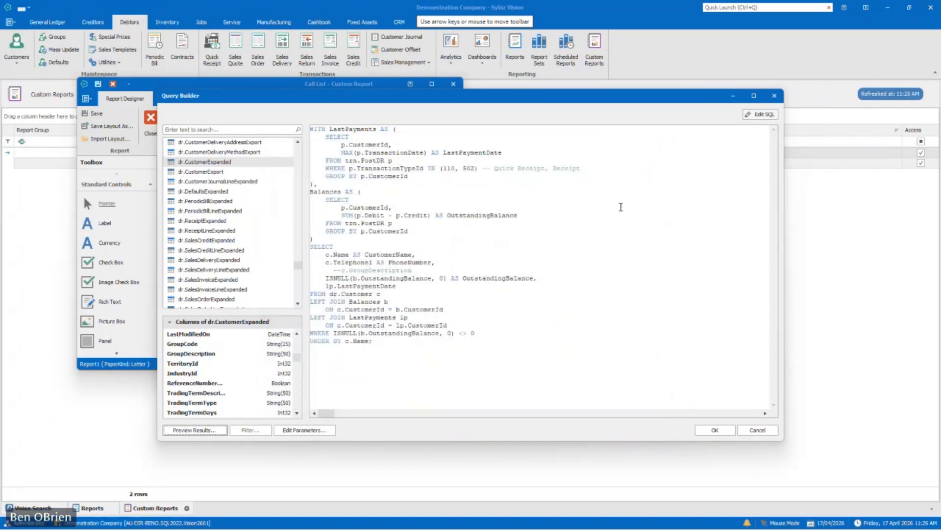
pyautogui.click(715, 432)
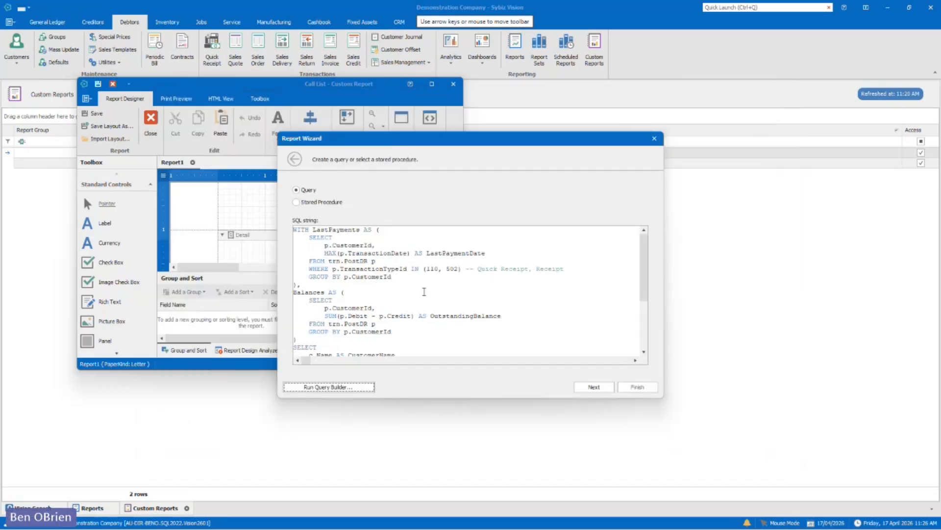
pyautogui.click(596, 390)
pyautogui.click(597, 388)
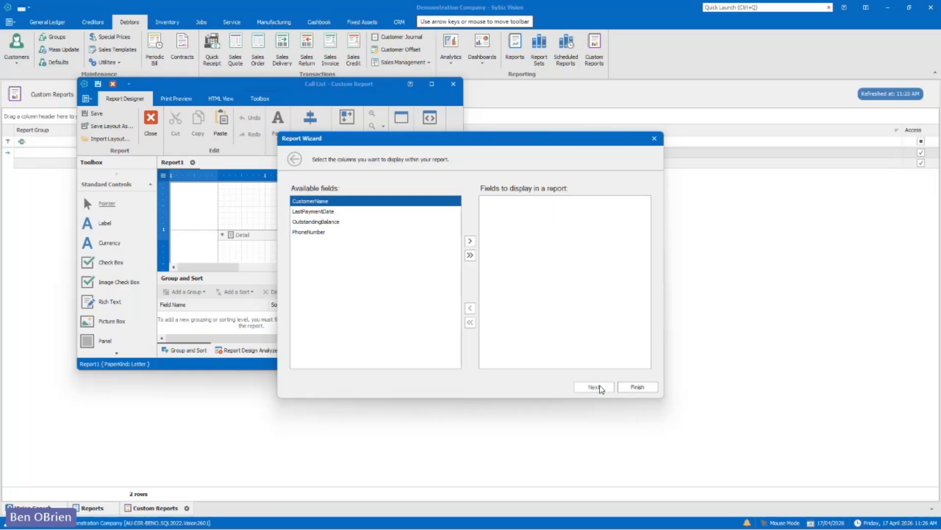
# - Display CustomerName, PhoneNumber, LastPaymentDate and OutstandingBalance in the report, in that order, and finish the wizard without grouping
pyautogui.click(469, 241)
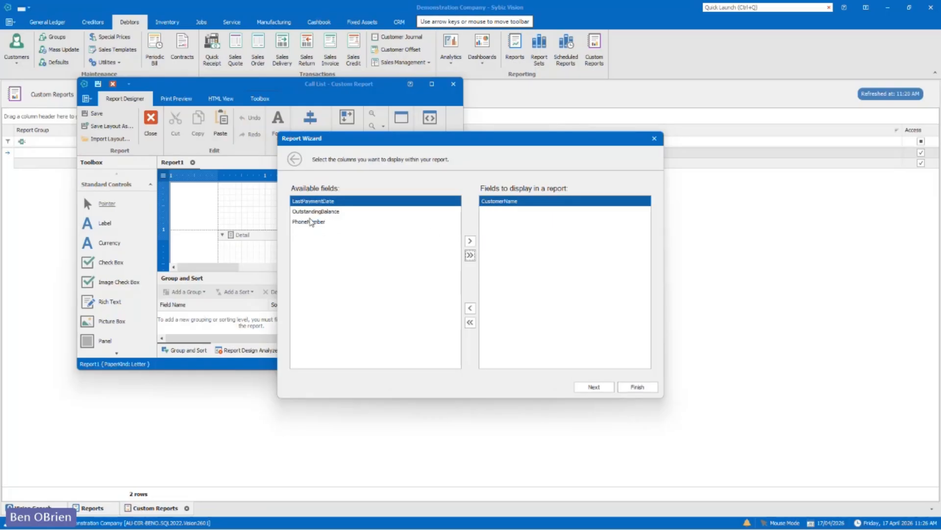
pyautogui.click(312, 221)
pyautogui.click(470, 241)
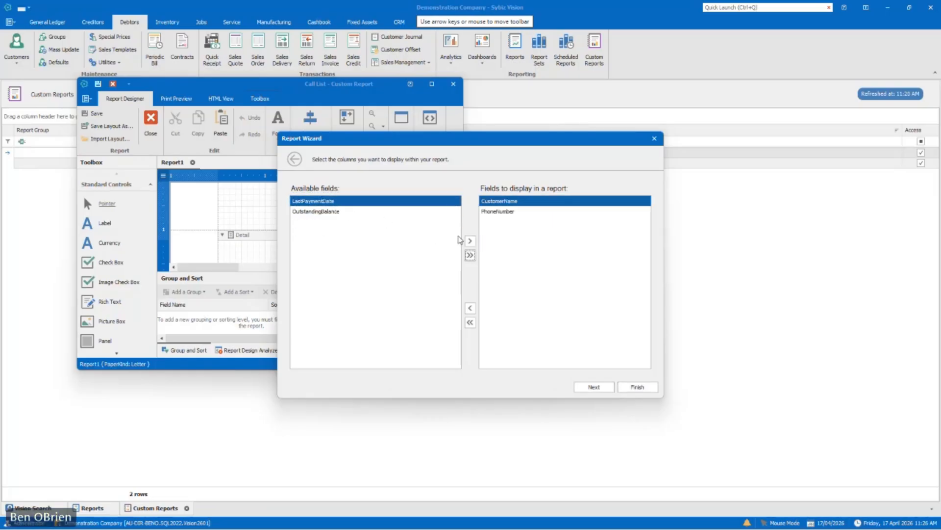
pyautogui.click(470, 241)
pyautogui.click(469, 240)
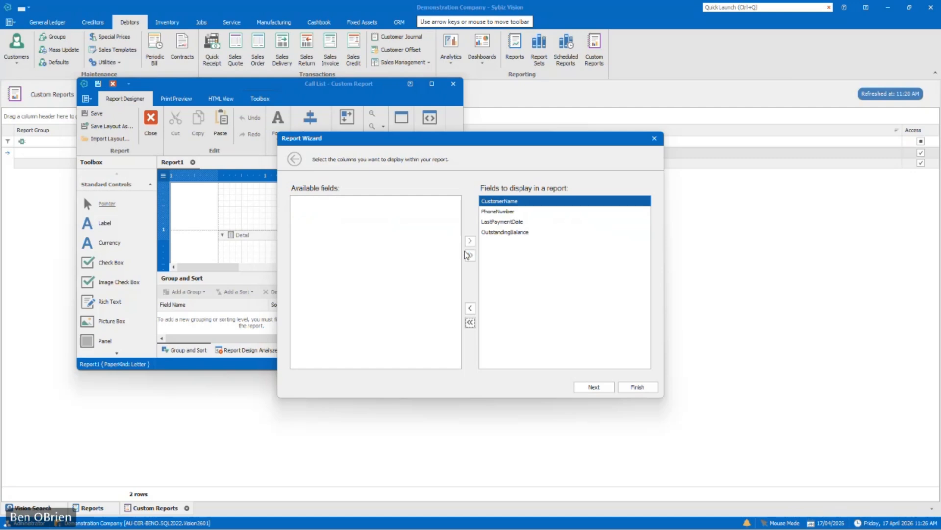
pyautogui.click(604, 386)
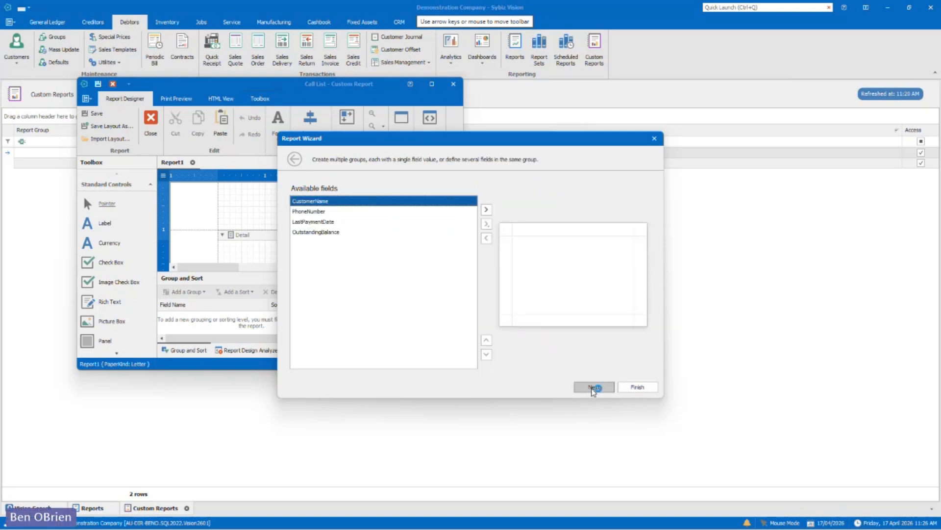
pyautogui.click(636, 389)
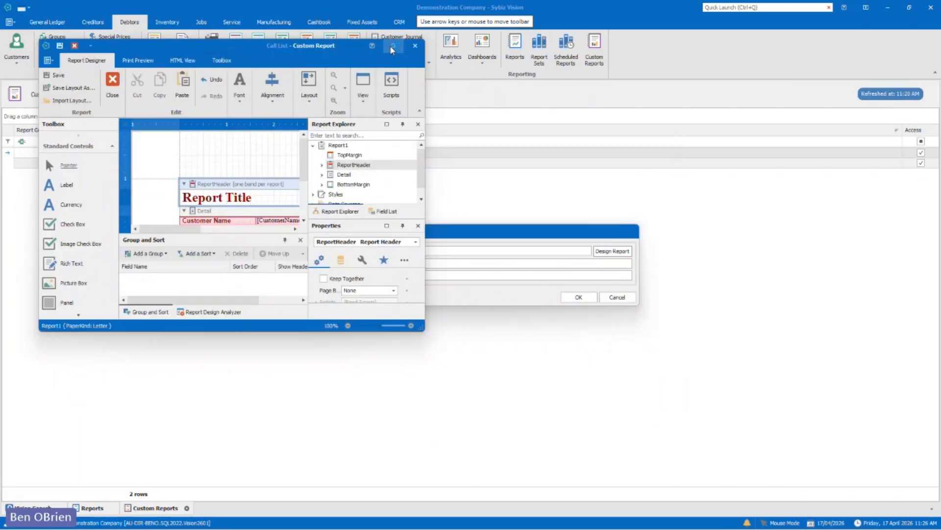
# - Save the generated report layout, close the designer and confirm the new Call List custom report
pyautogui.click(392, 48)
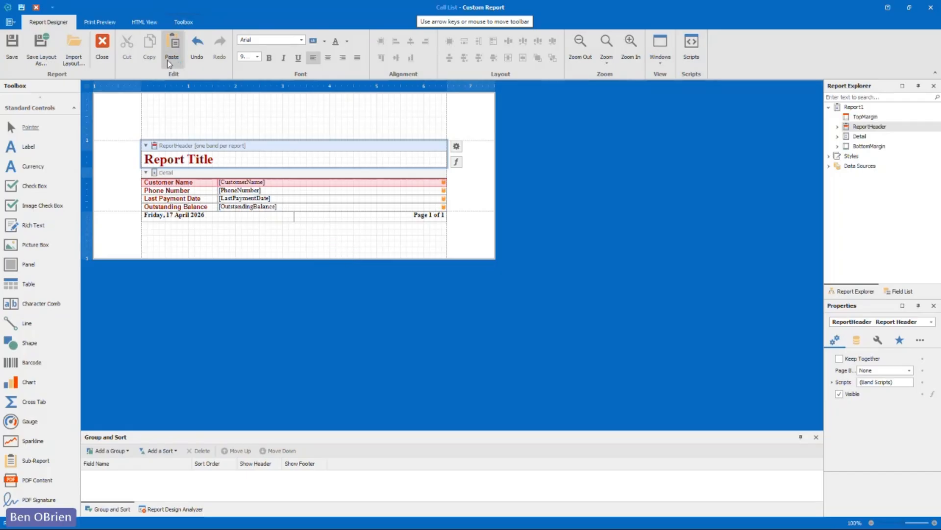
pyautogui.click(2, 52)
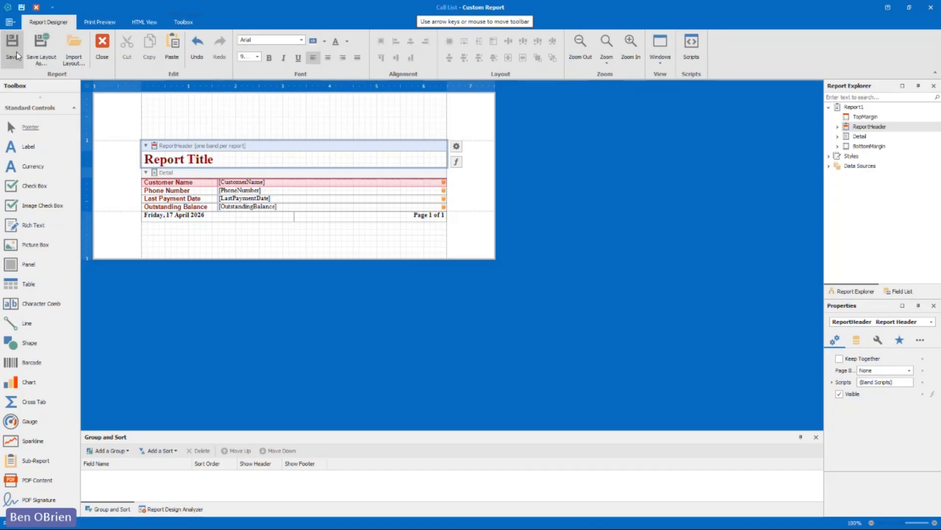
pyautogui.click(98, 55)
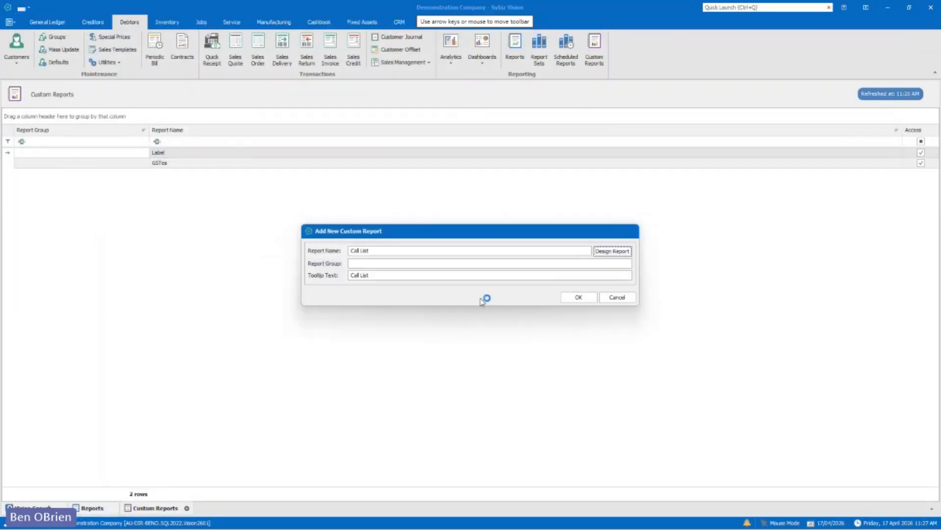
pyautogui.click(573, 297)
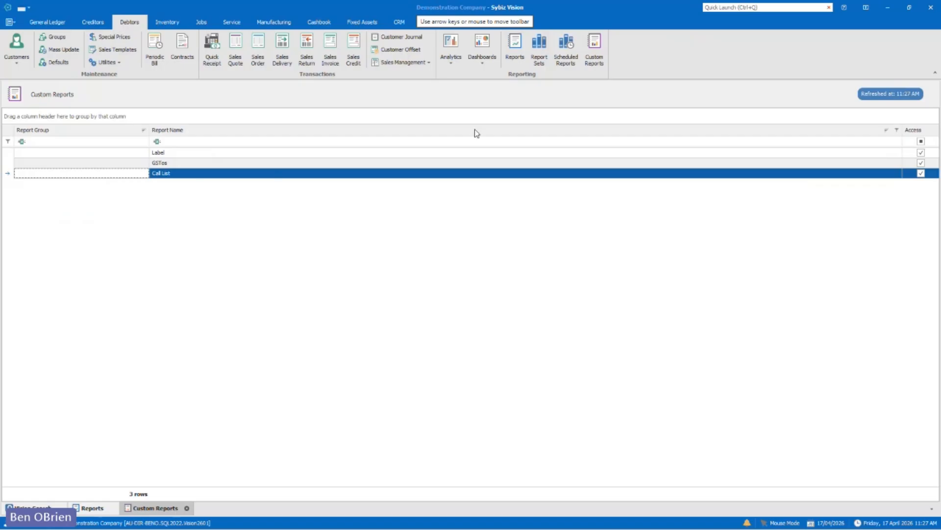
# - Open the EOFY report set for editing
pyautogui.click(539, 49)
pyautogui.click(391, 155)
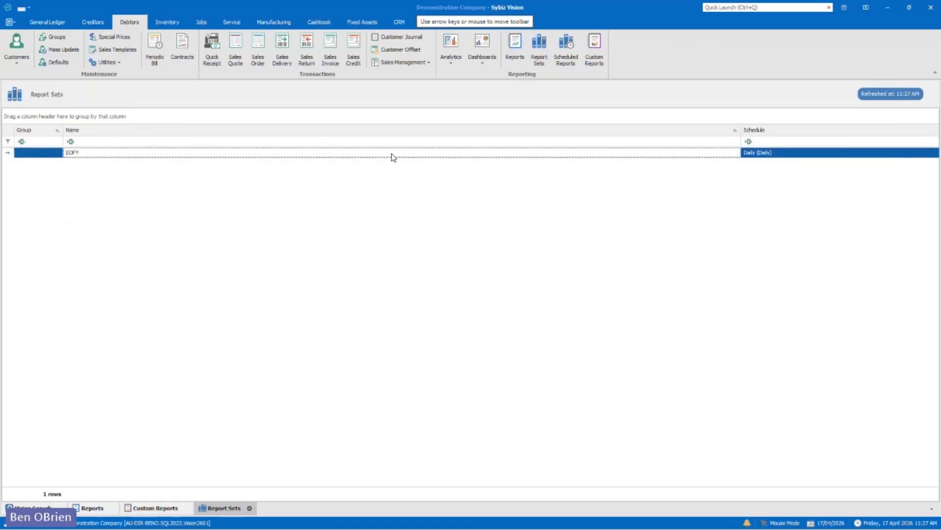
pyautogui.rightClick(390, 156)
pyautogui.click(410, 173)
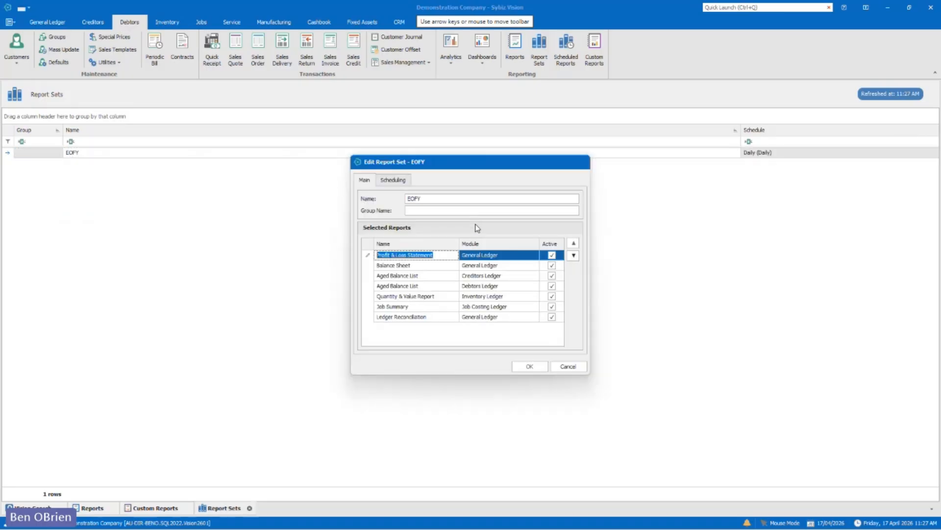
# - Add another General Ledger Balance Sheet report to the EOFY report set
pyautogui.rightClick(456, 331)
pyautogui.click(467, 337)
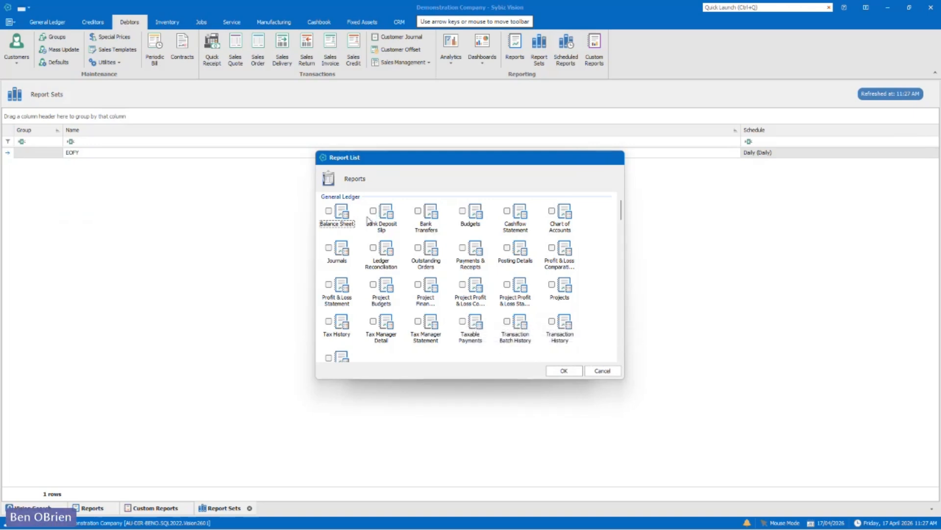
pyautogui.click(347, 220)
pyautogui.click(341, 215)
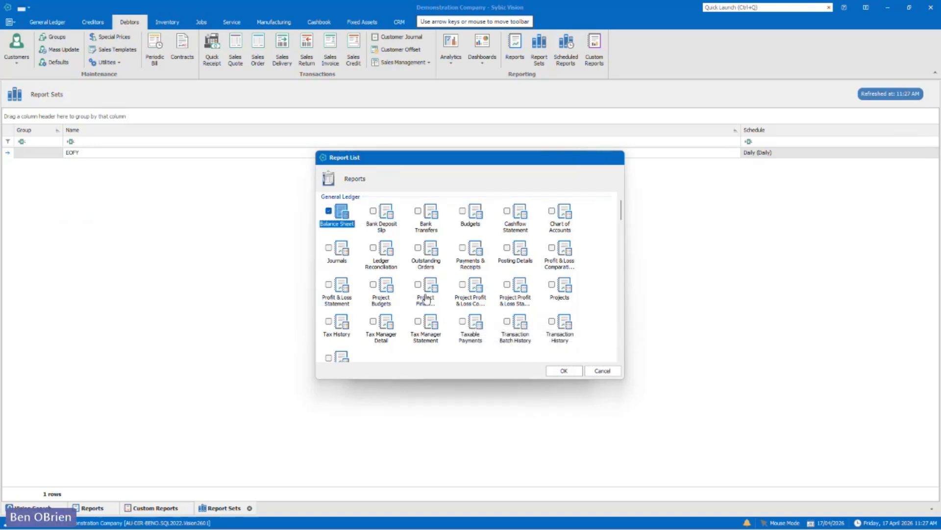
pyautogui.click(564, 370)
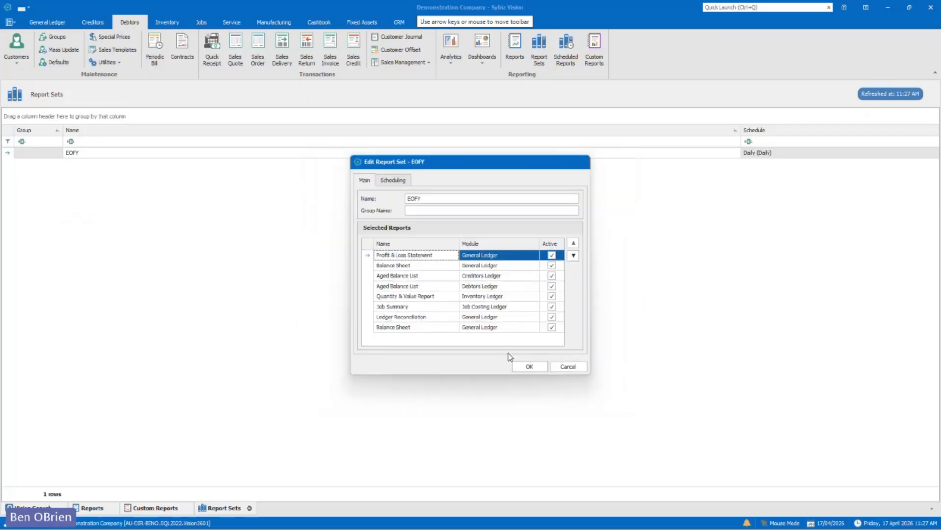
# - Set the selected template of the newly added Balance Sheet report to Bank Accounts in its report parameters
pyautogui.click(417, 267)
pyautogui.click(433, 327)
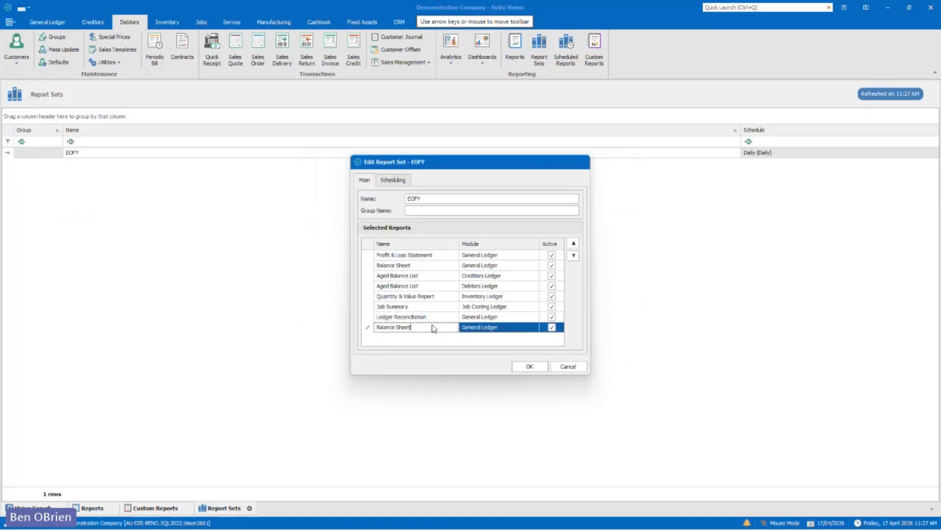
pyautogui.rightClick(434, 328)
pyautogui.rightClick(512, 328)
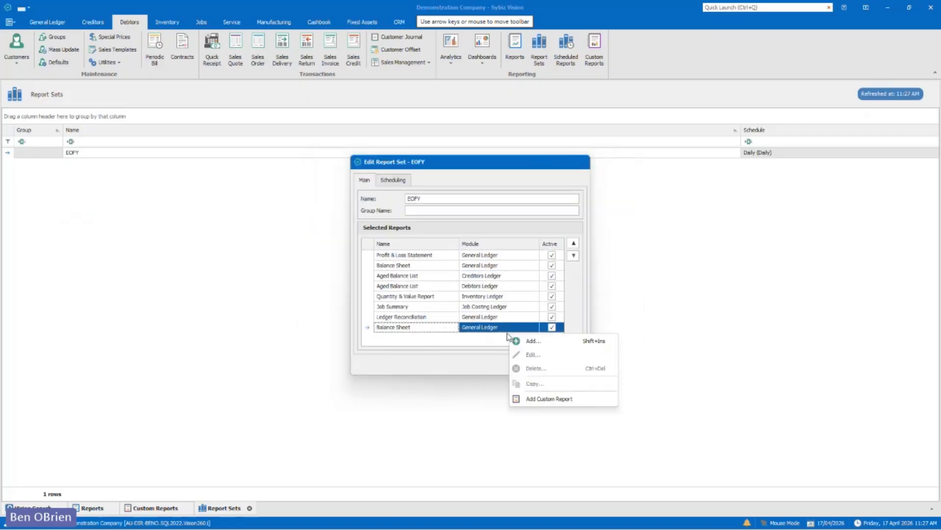
pyautogui.click(534, 346)
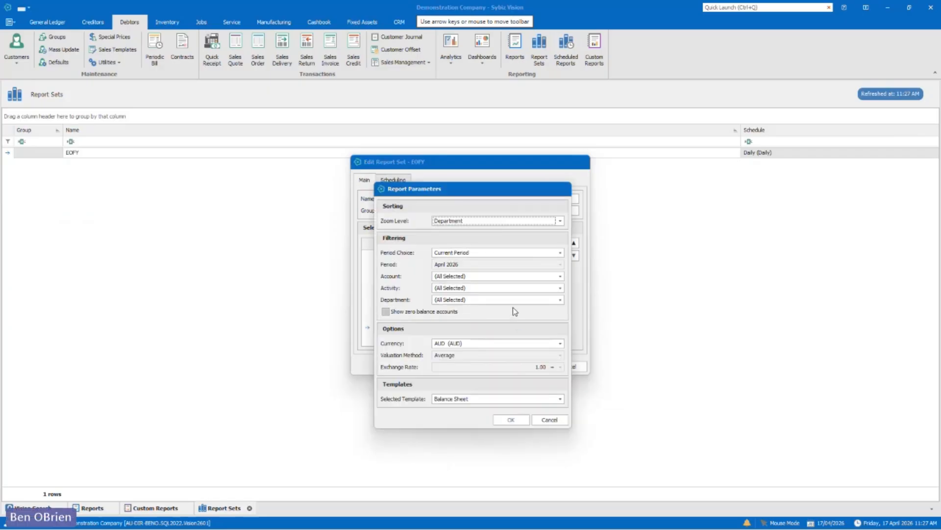
pyautogui.click(560, 398)
pyautogui.click(448, 431)
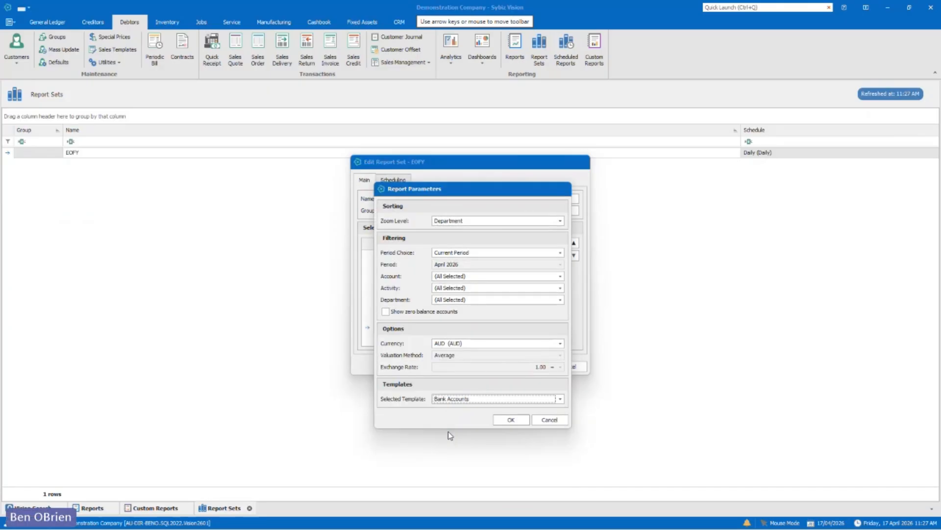
pyautogui.click(512, 420)
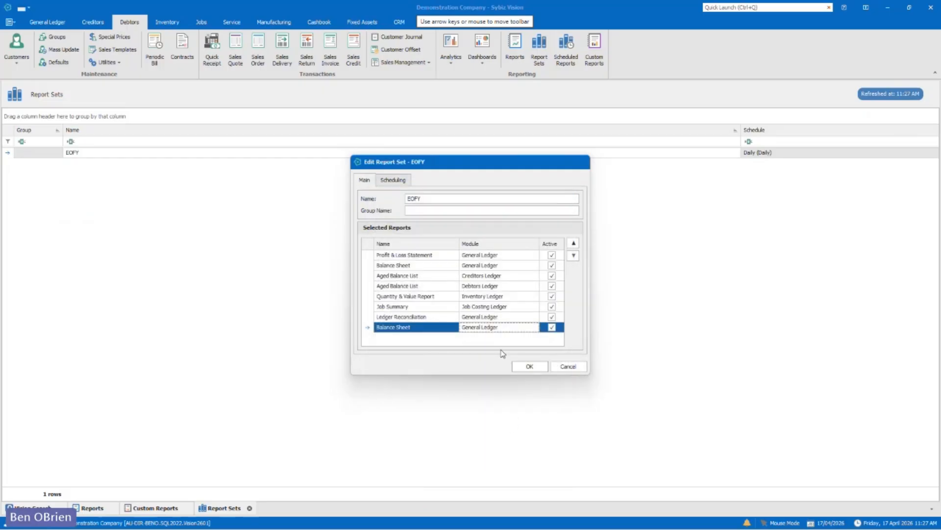
# - Add the Call List custom report to the EOFY report set
pyautogui.rightClick(500, 345)
pyautogui.click(538, 408)
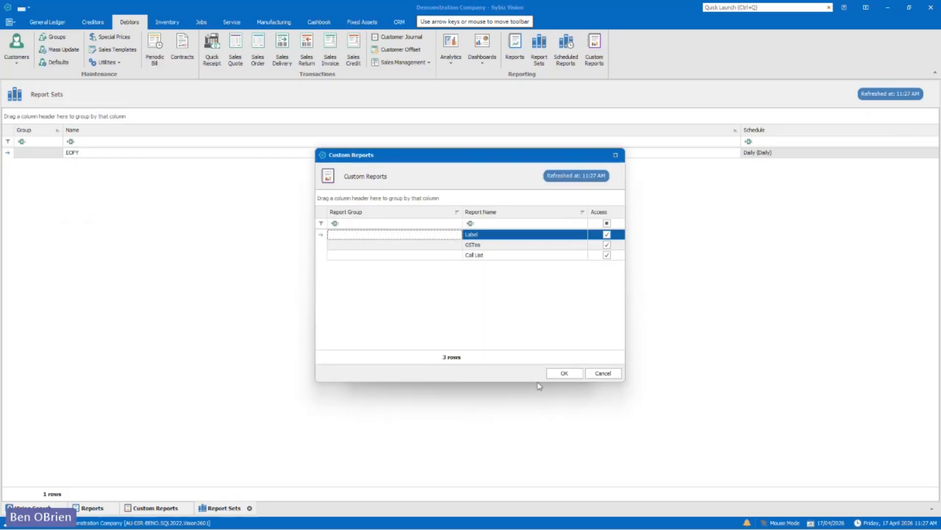
pyautogui.click(512, 257)
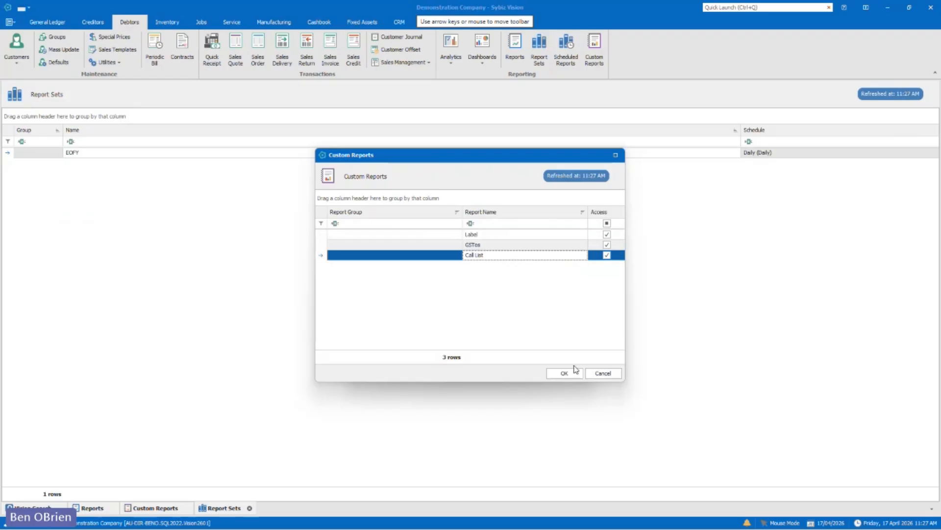
pyautogui.click(563, 373)
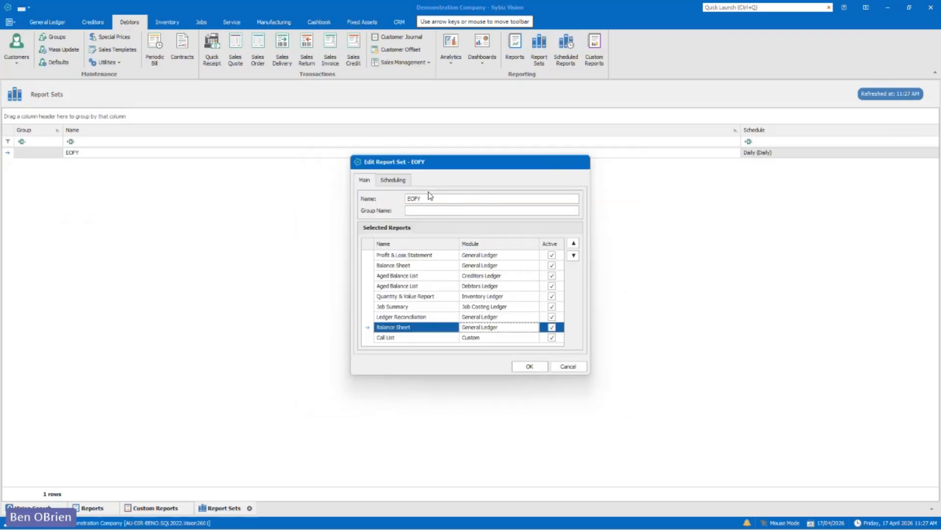
# - Check the scheduling options of the EOFY report set, then close it and save the changes
pyautogui.click(390, 180)
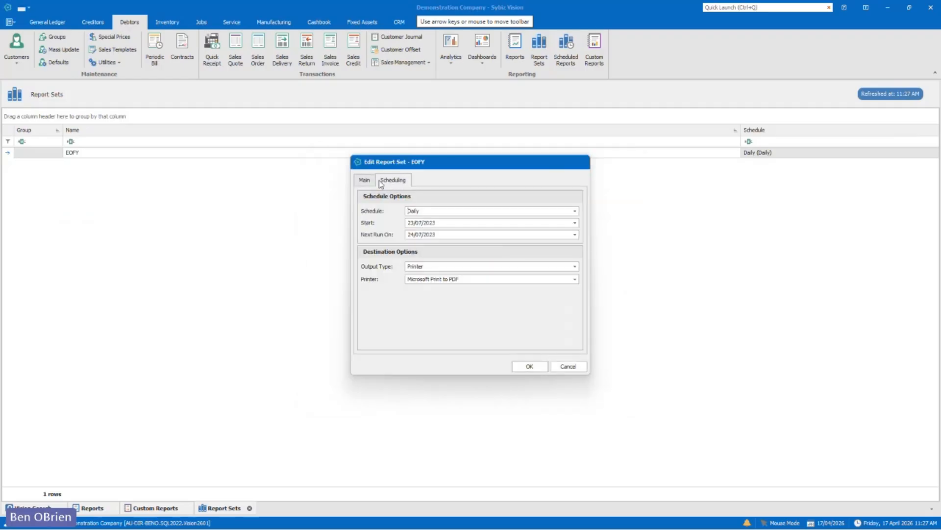
pyautogui.click(367, 181)
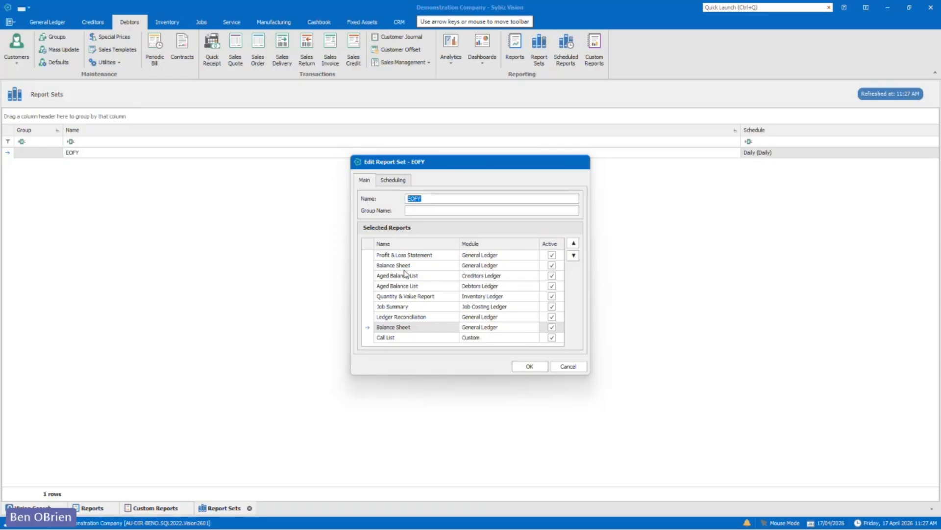
pyautogui.click(573, 367)
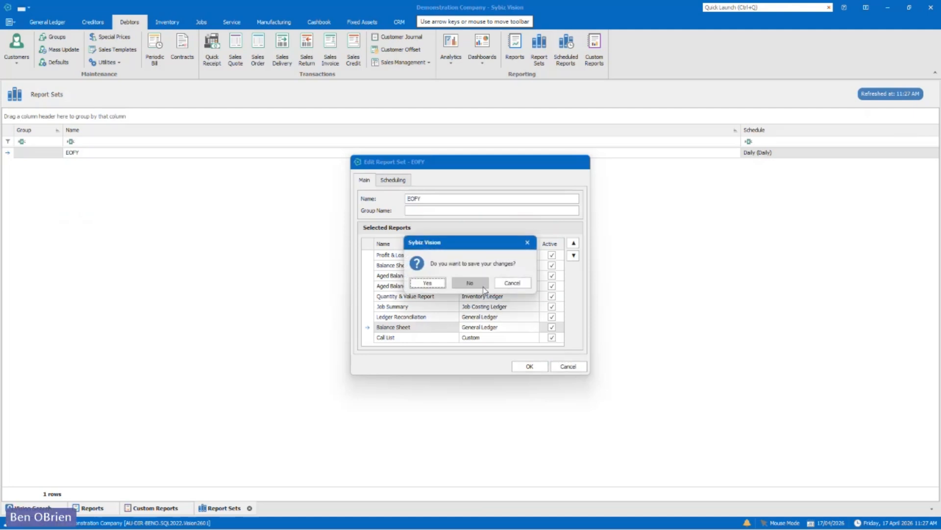
pyautogui.click(427, 283)
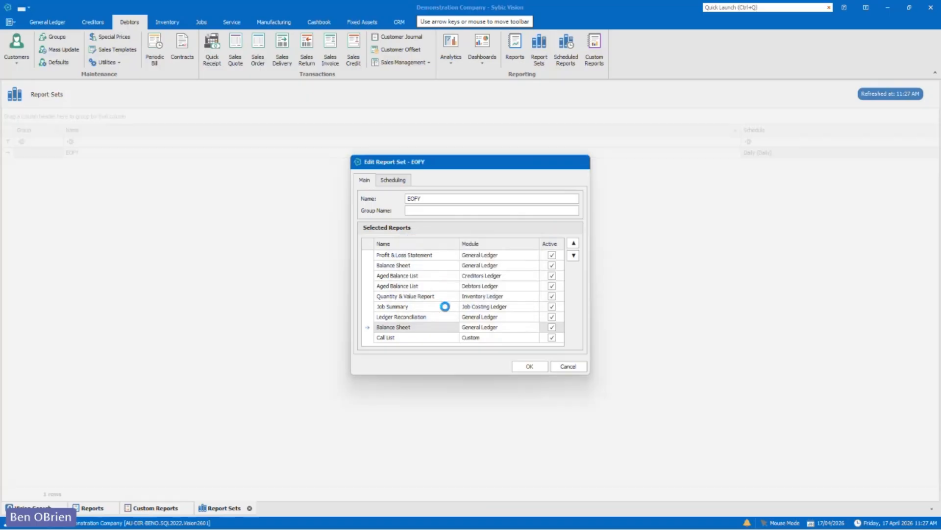
# - Switch to the PowerPoint slide show and advance to the "Other tips and tricks" slide
pyautogui.hotkey('alt', 'Tab')
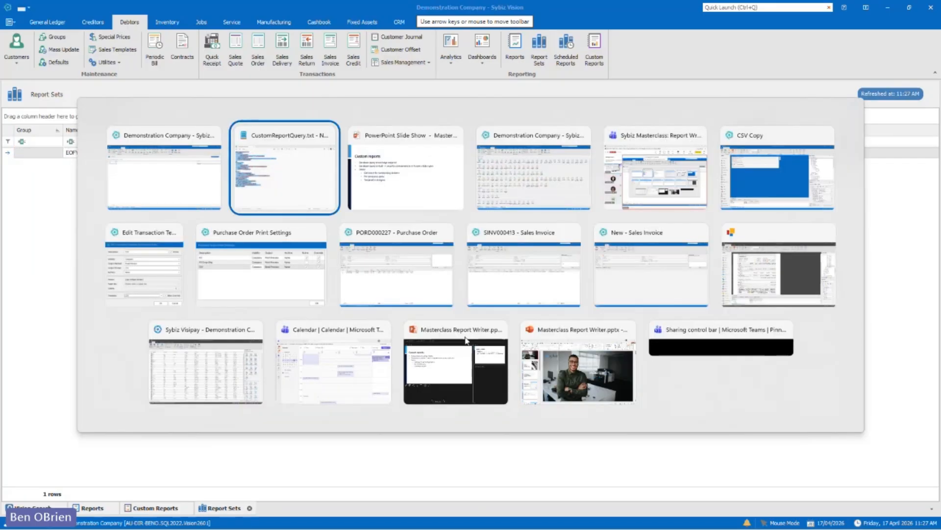
pyautogui.hotkey('alt', 'Tab')
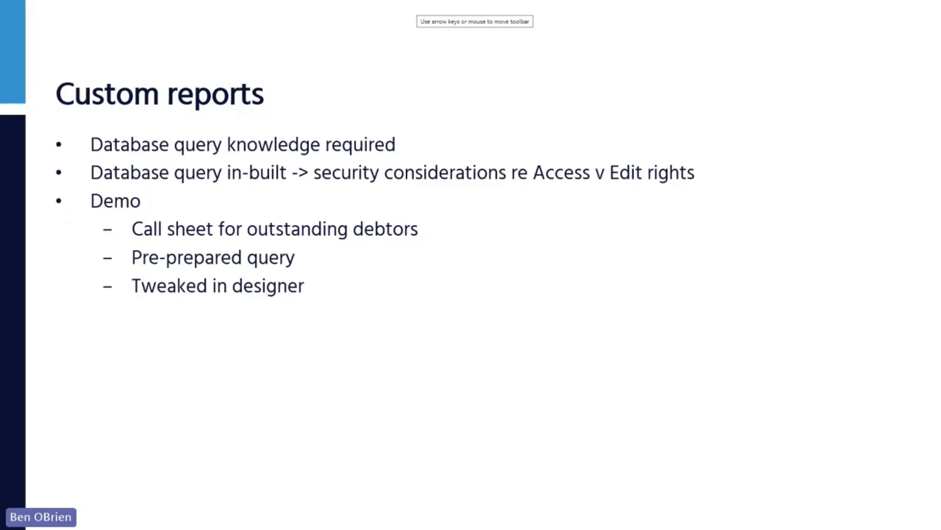
pyautogui.press('Right')
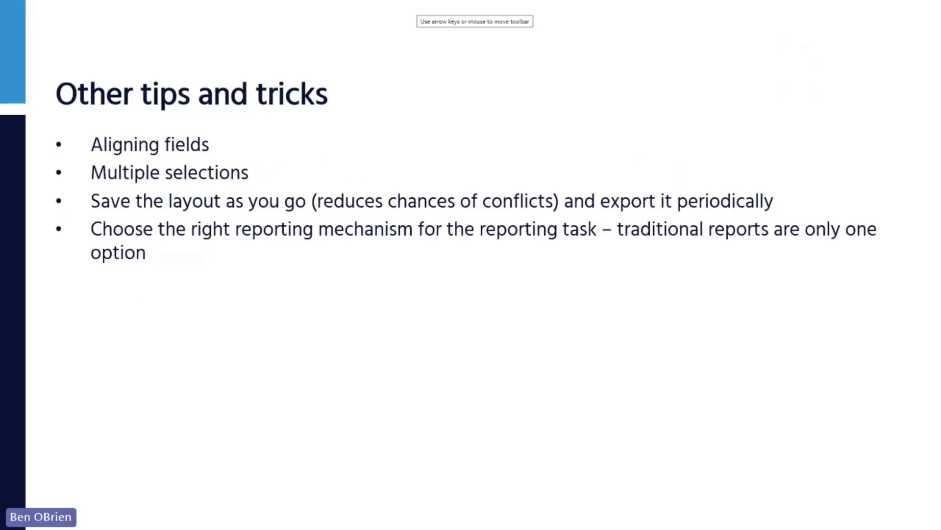